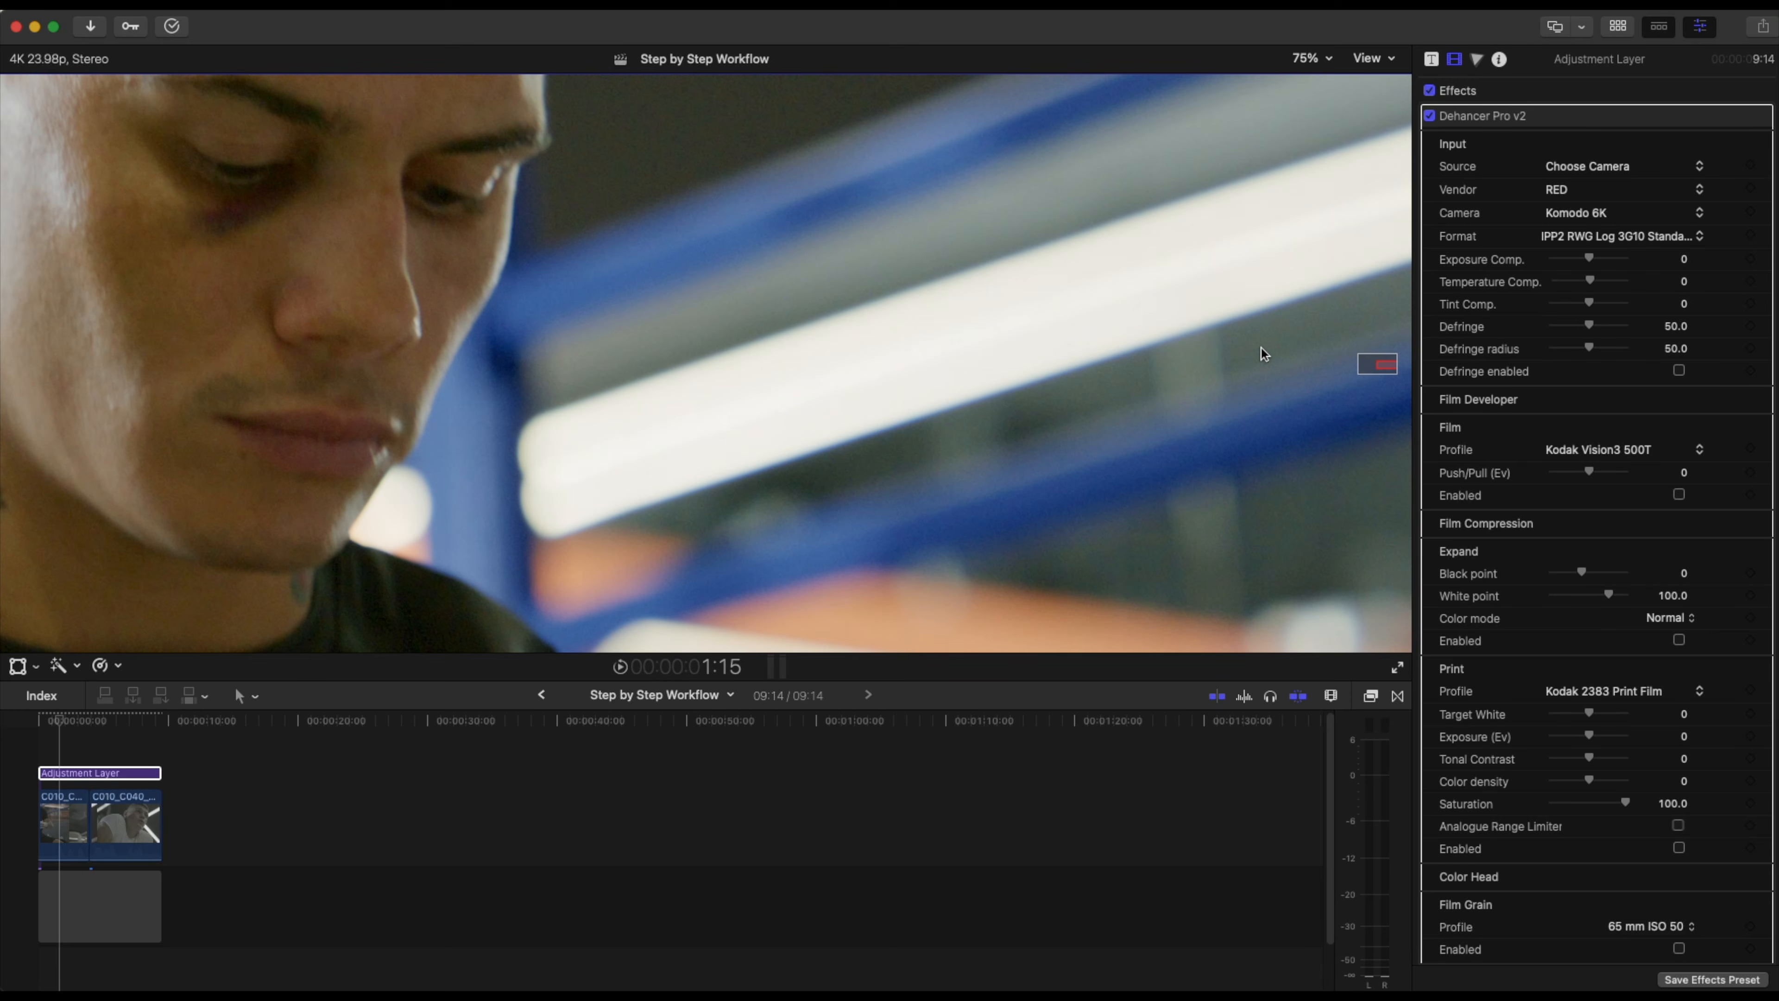
Scrub through the timeline, show the video scopes beside the viewer, and play back the footage.
drag(110, 719, 127, 723)
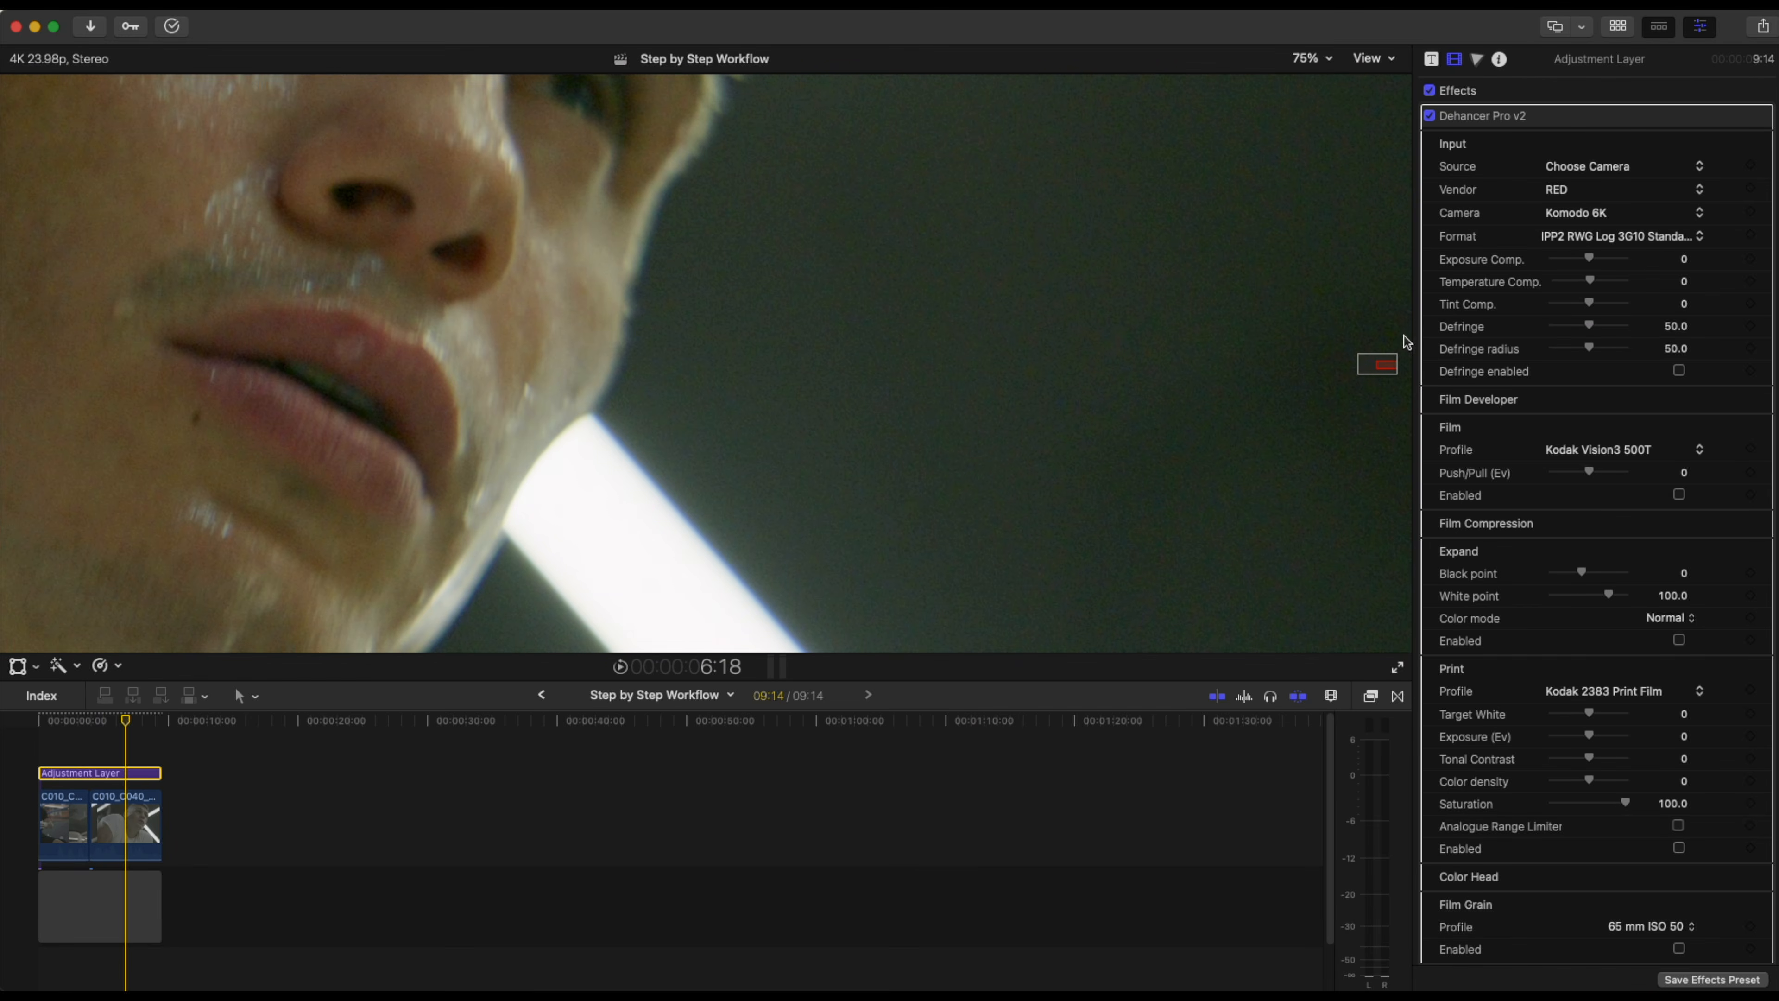
drag(1383, 365, 1387, 373)
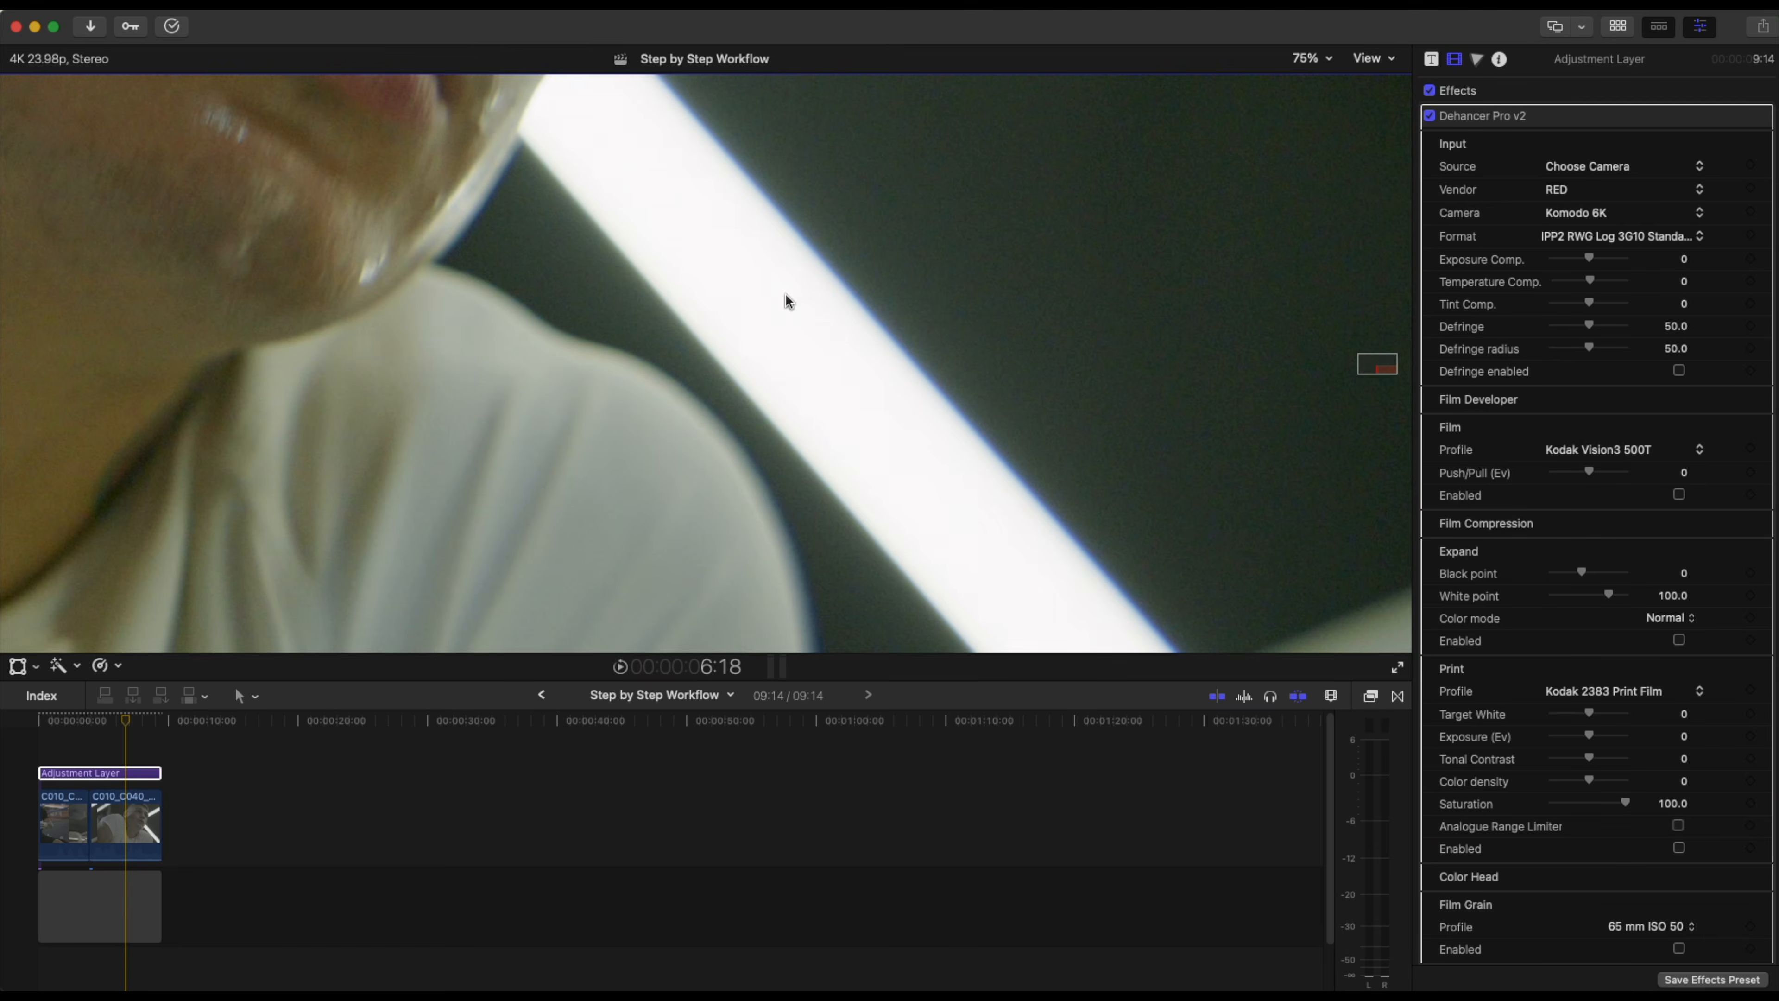
key(super+7)
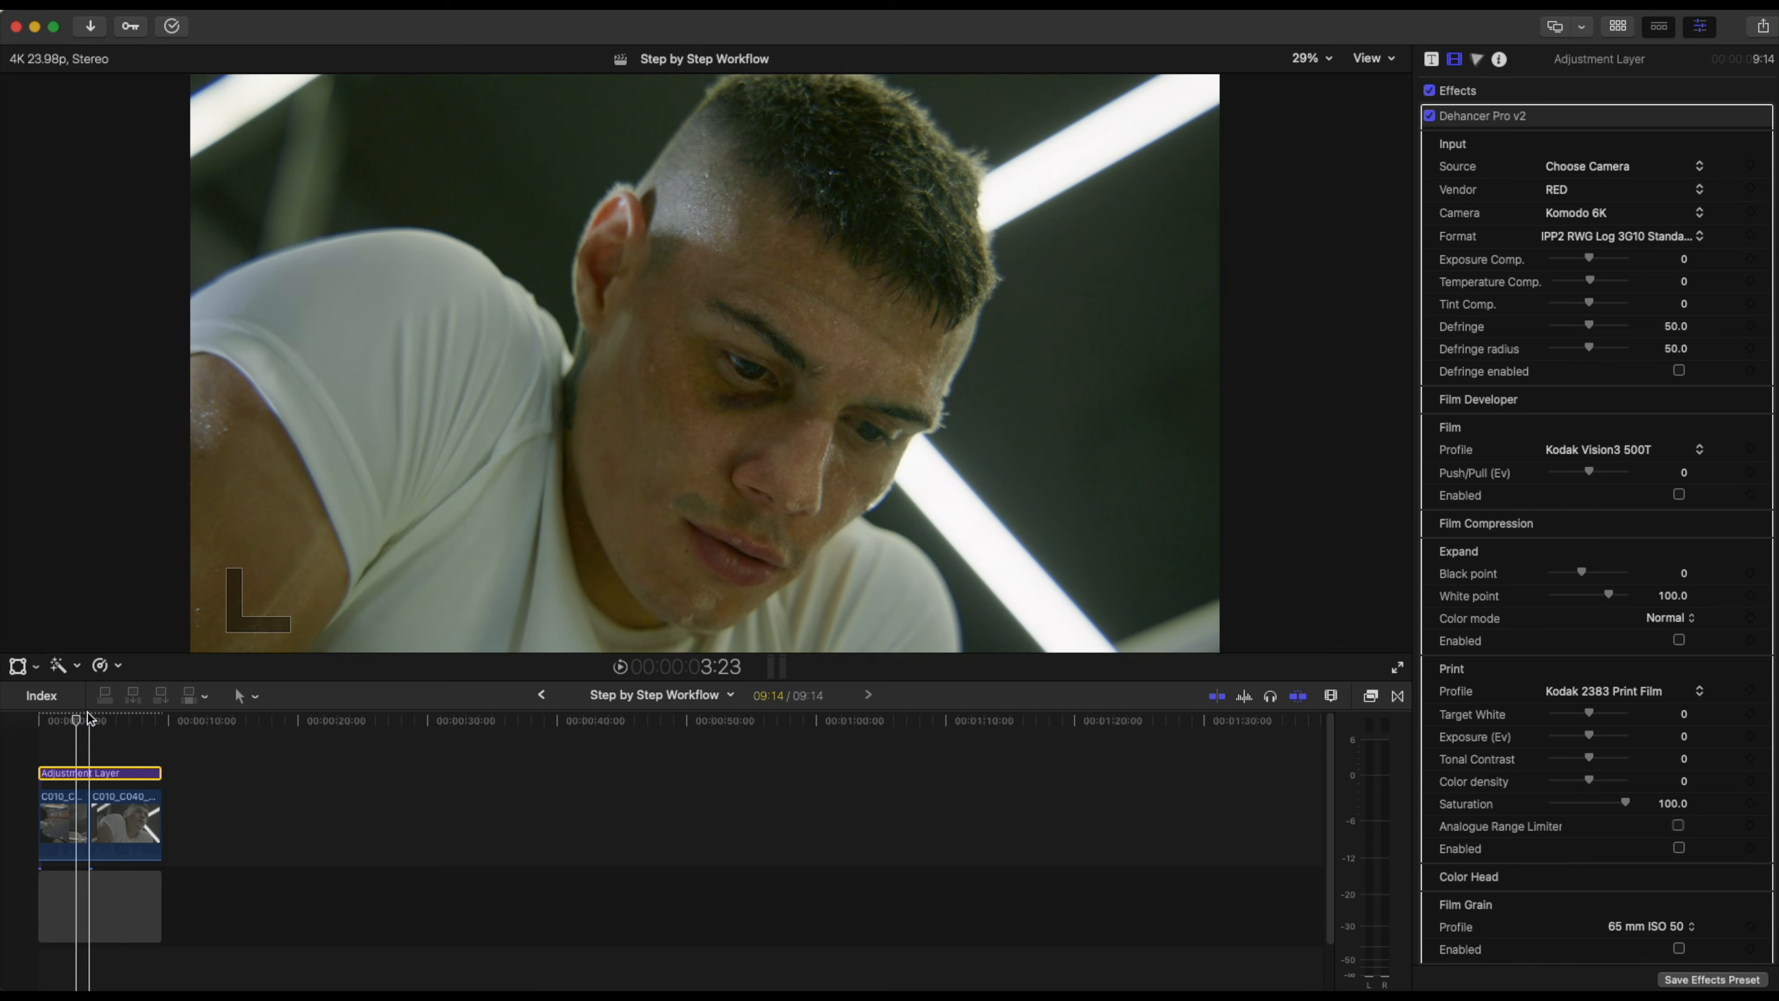
key(super+7)
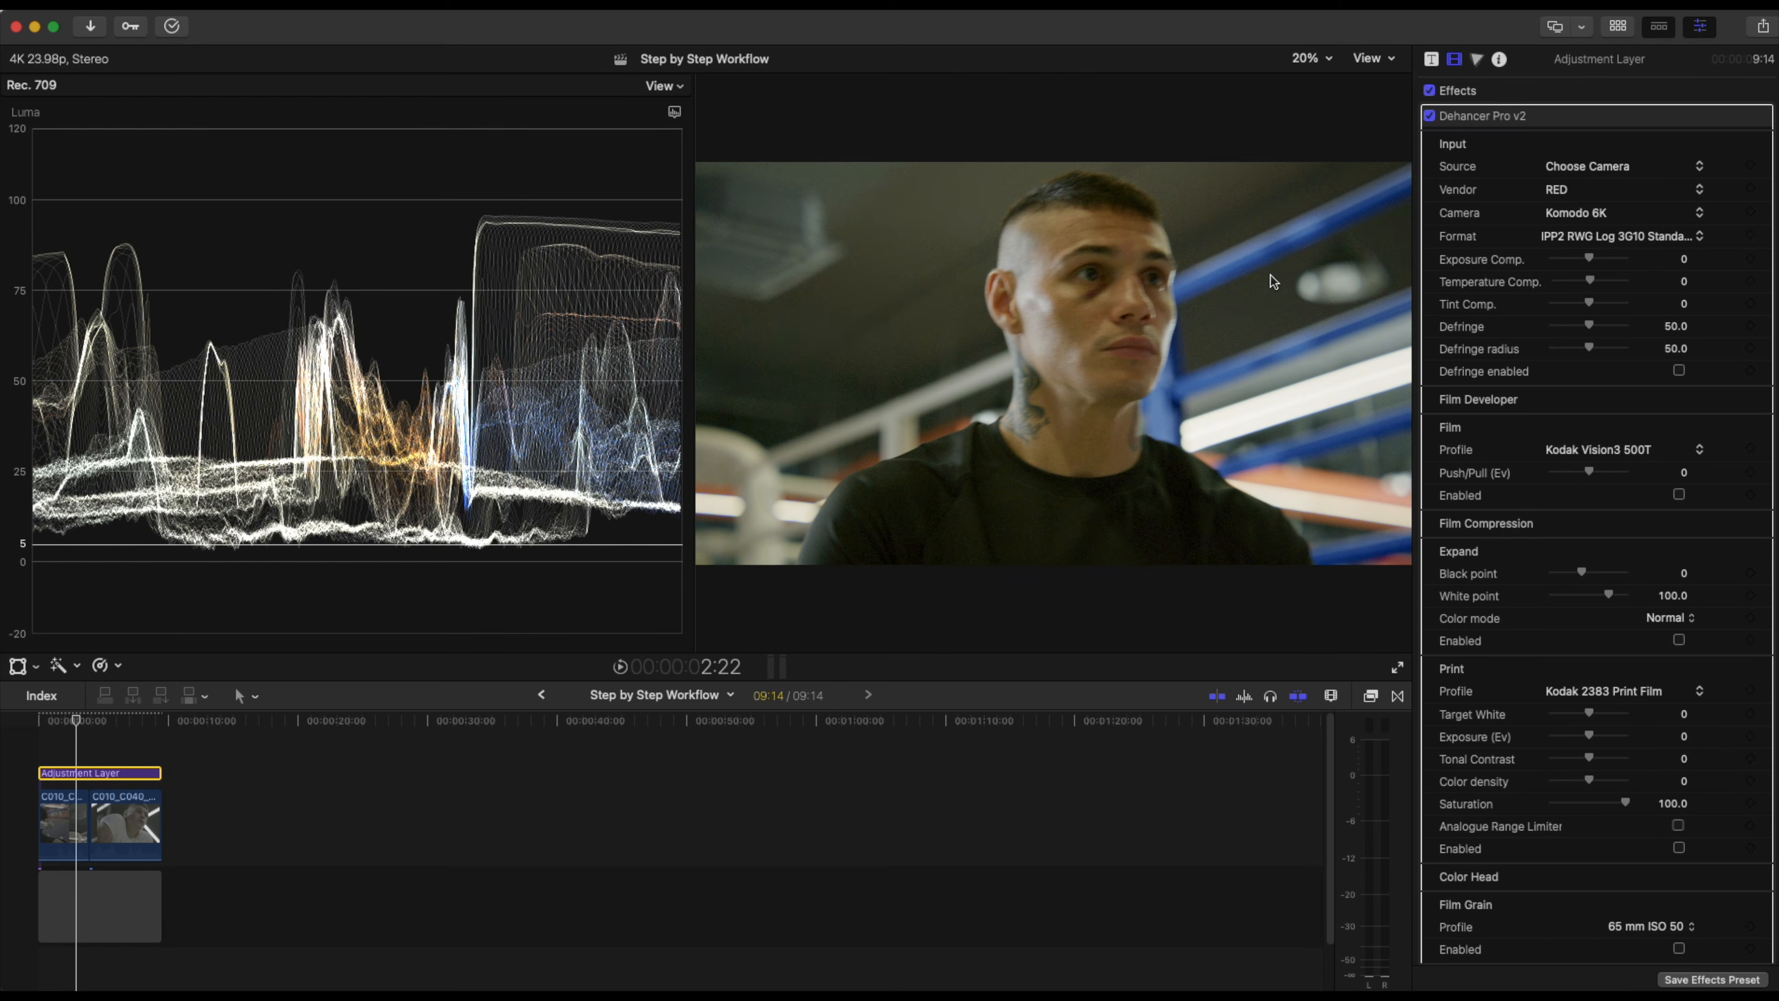
key(space)
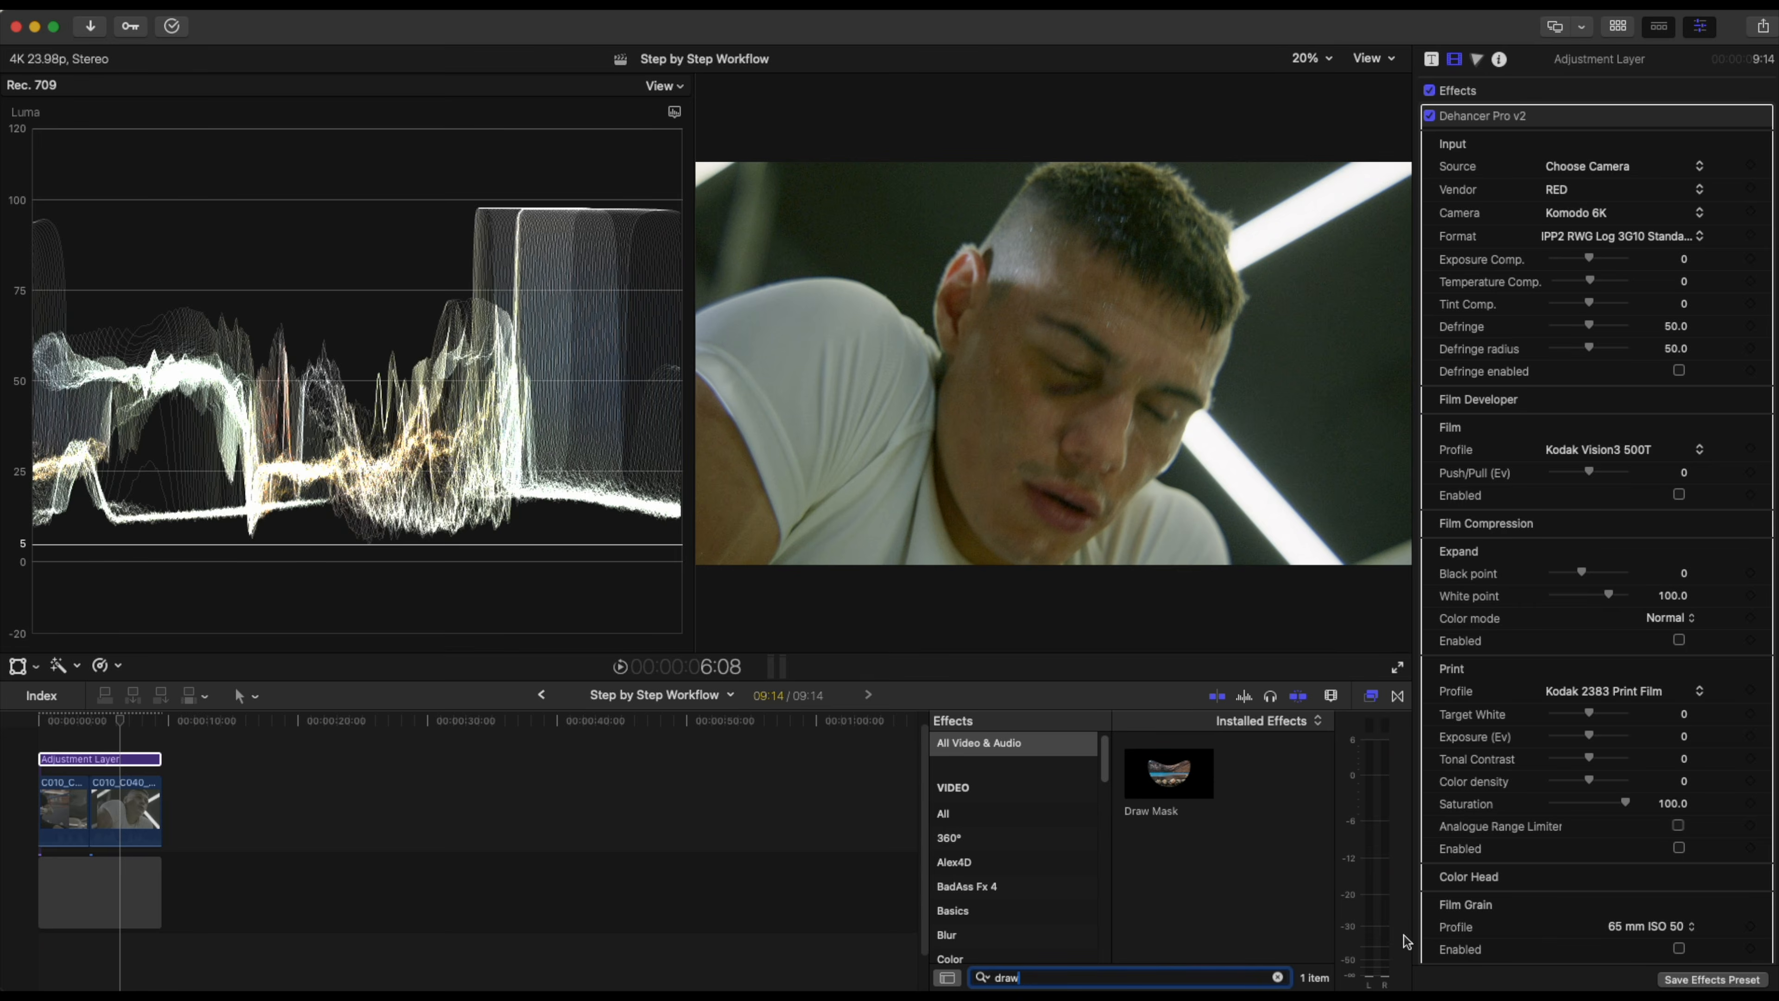
Apply Draw Mask to the second clip and outline the man's eye and cheek area with six control points.
mouse_move(1171, 785)
mouse_down()
mouse_move(707, 778)
mouse_move(95, 813)
mouse_move(125, 809)
mouse_up()
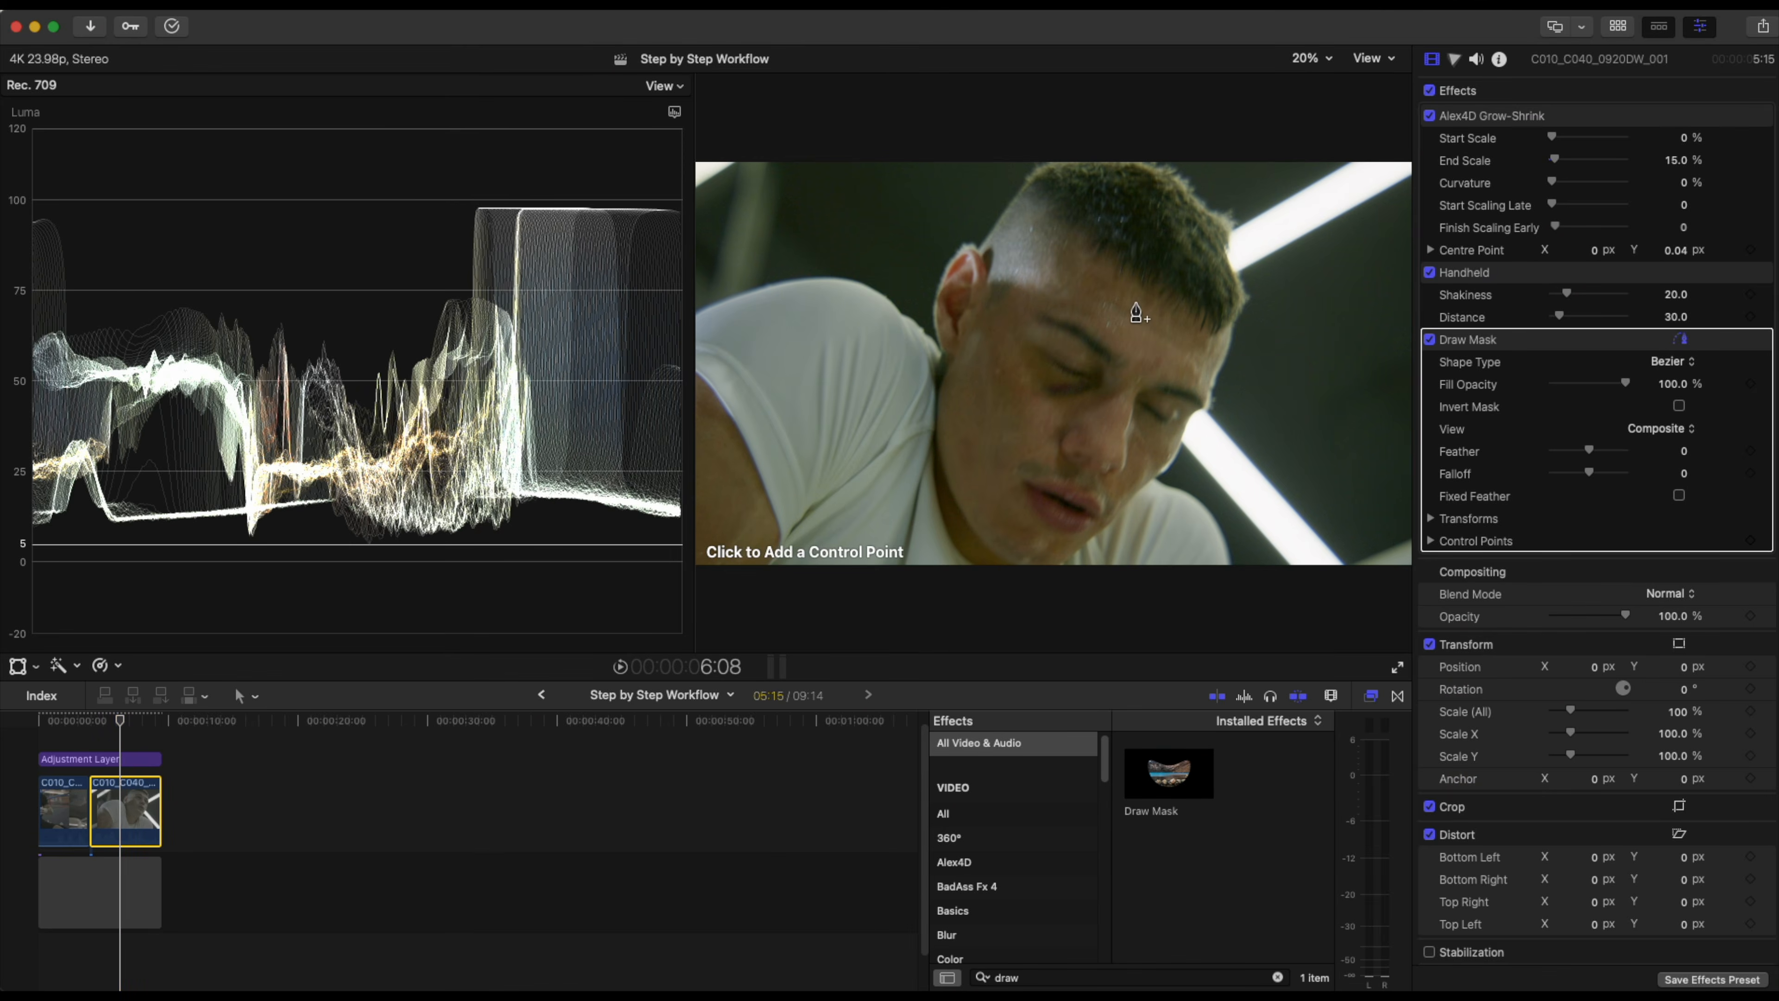
click(1061, 286)
click(1130, 294)
click(1186, 348)
click(1135, 394)
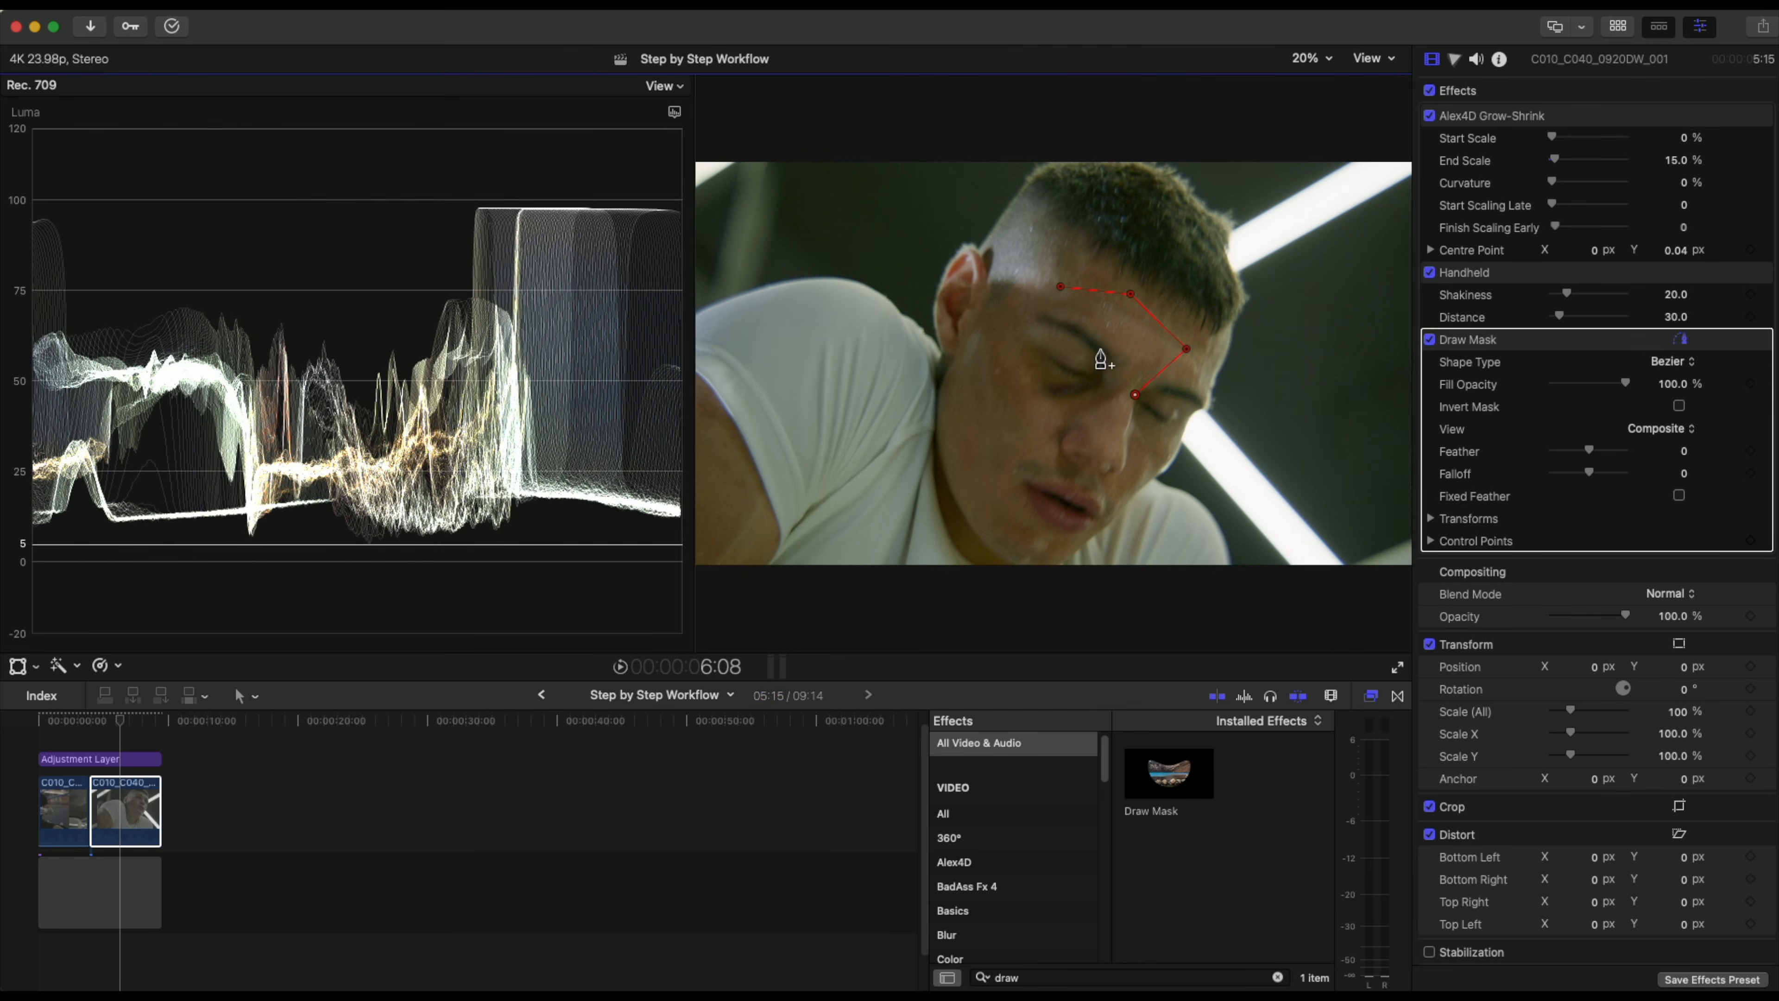
click(1001, 394)
click(1006, 299)
click(1061, 286)
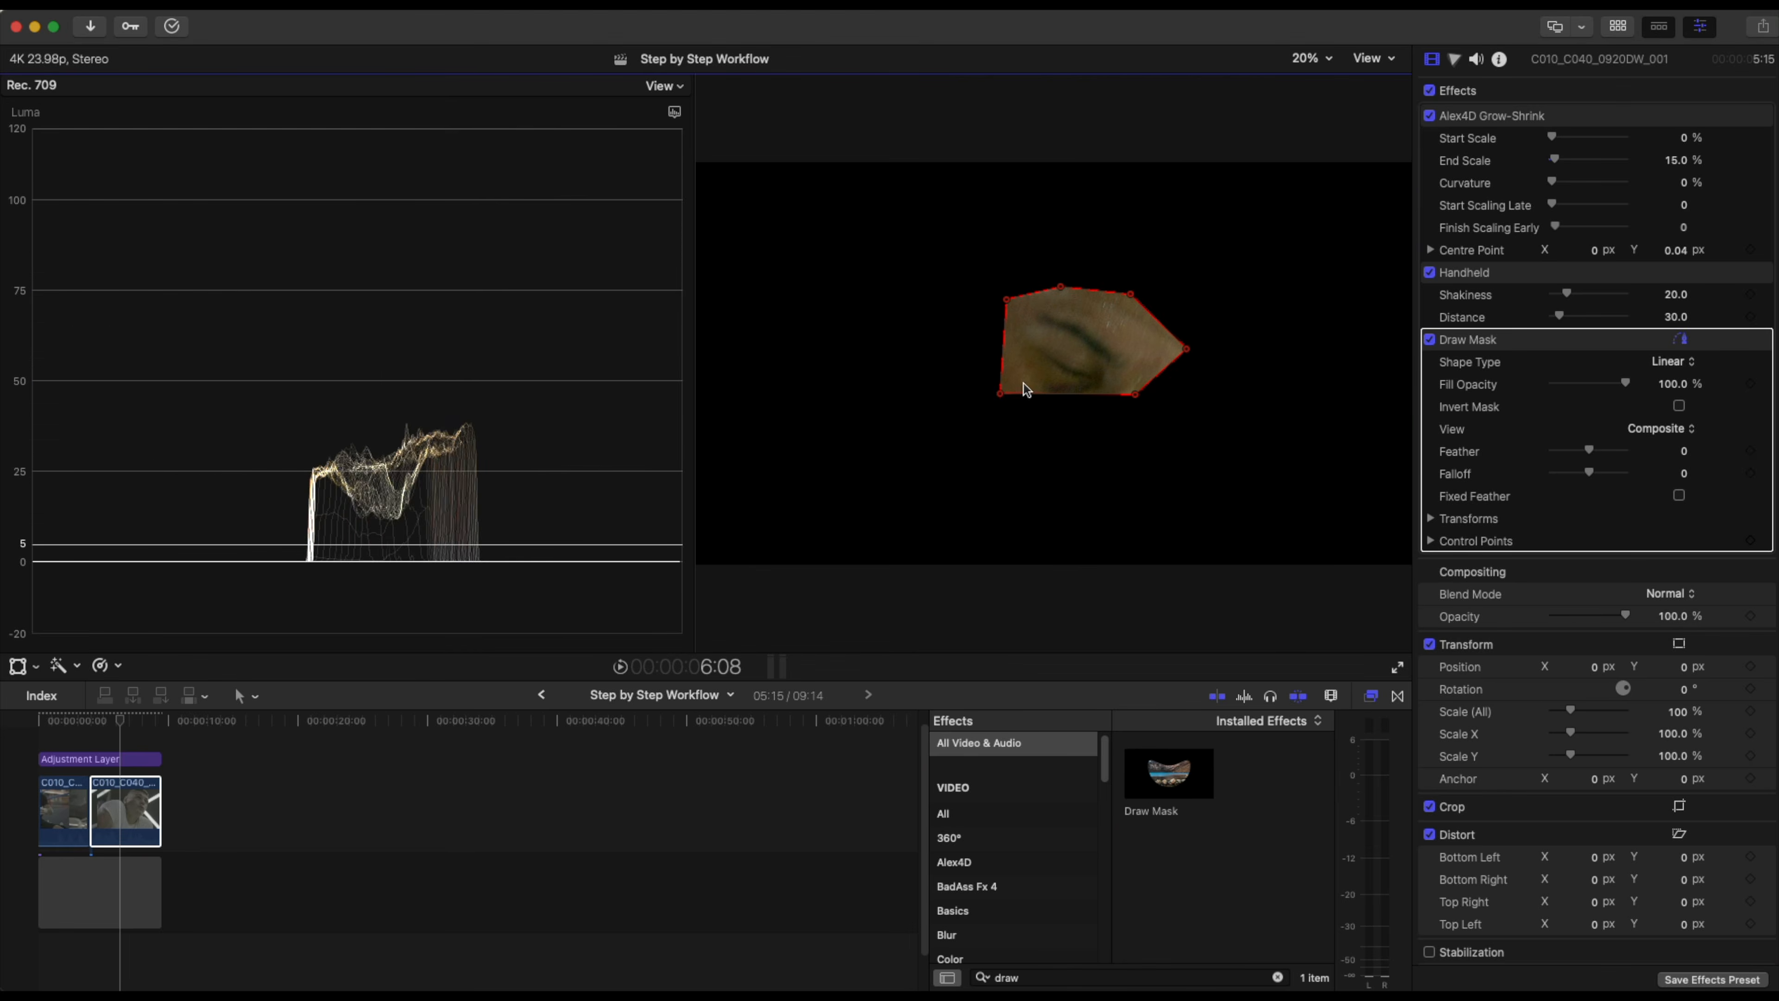
drag(995, 401, 976, 429)
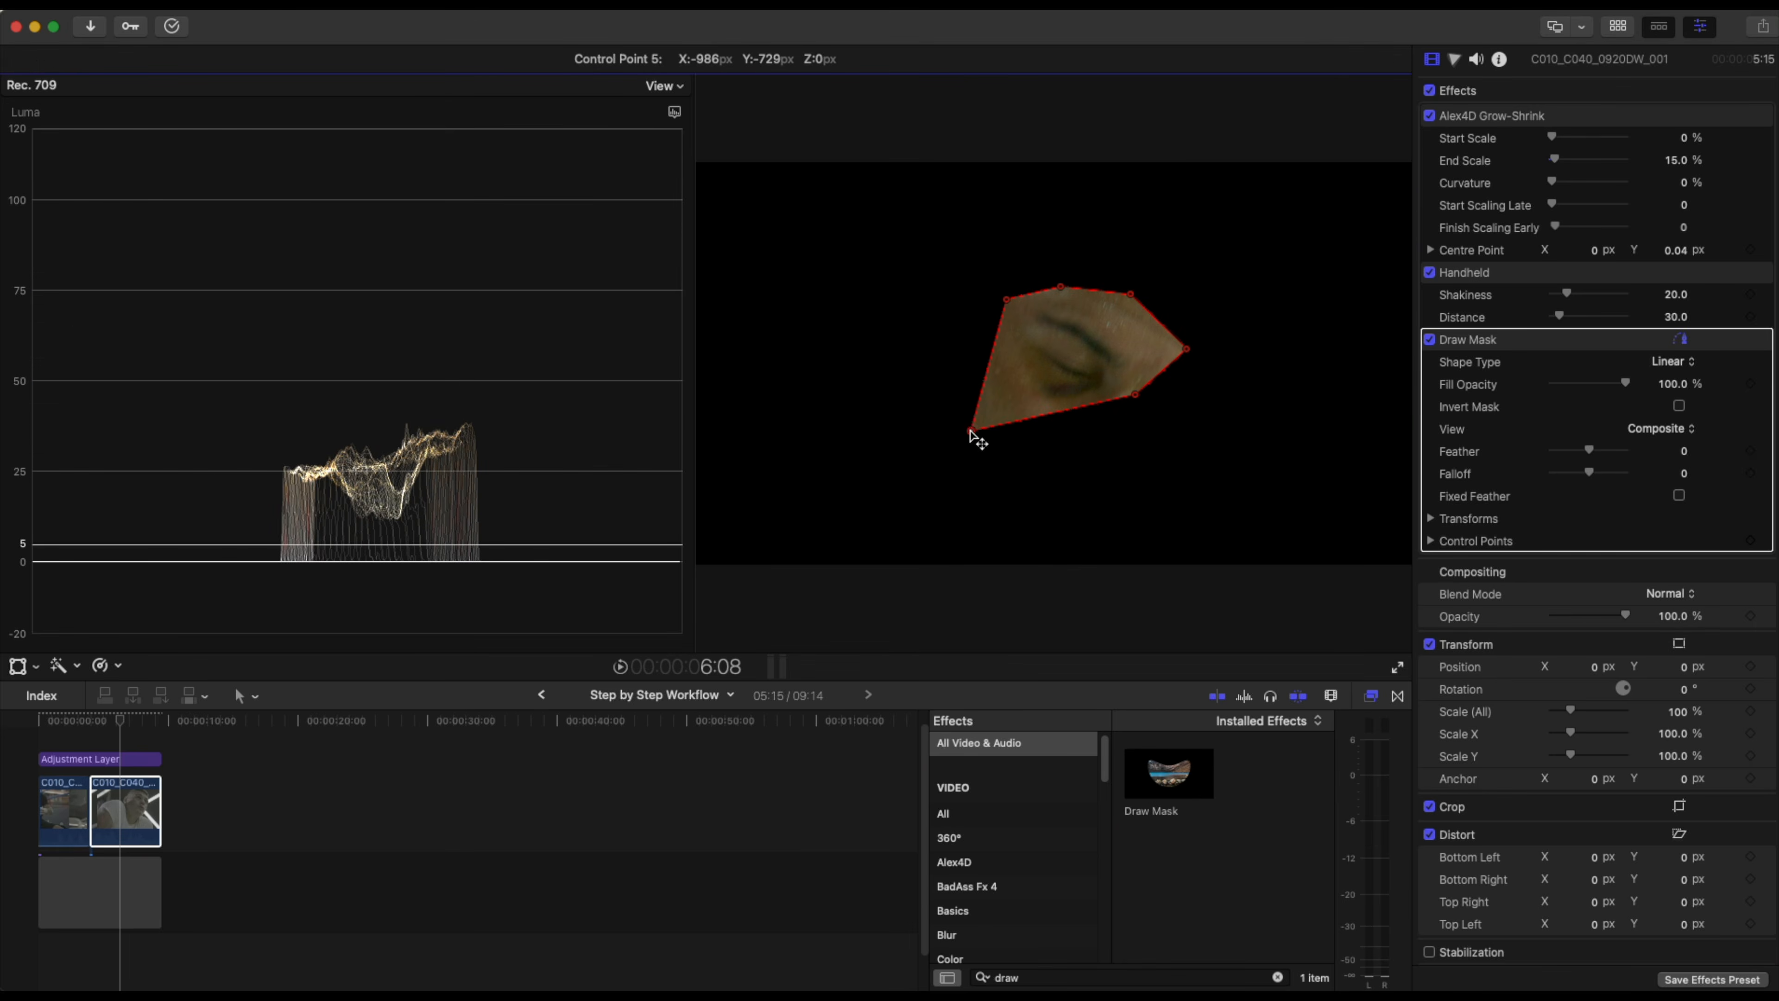
drag(1133, 394, 1129, 472)
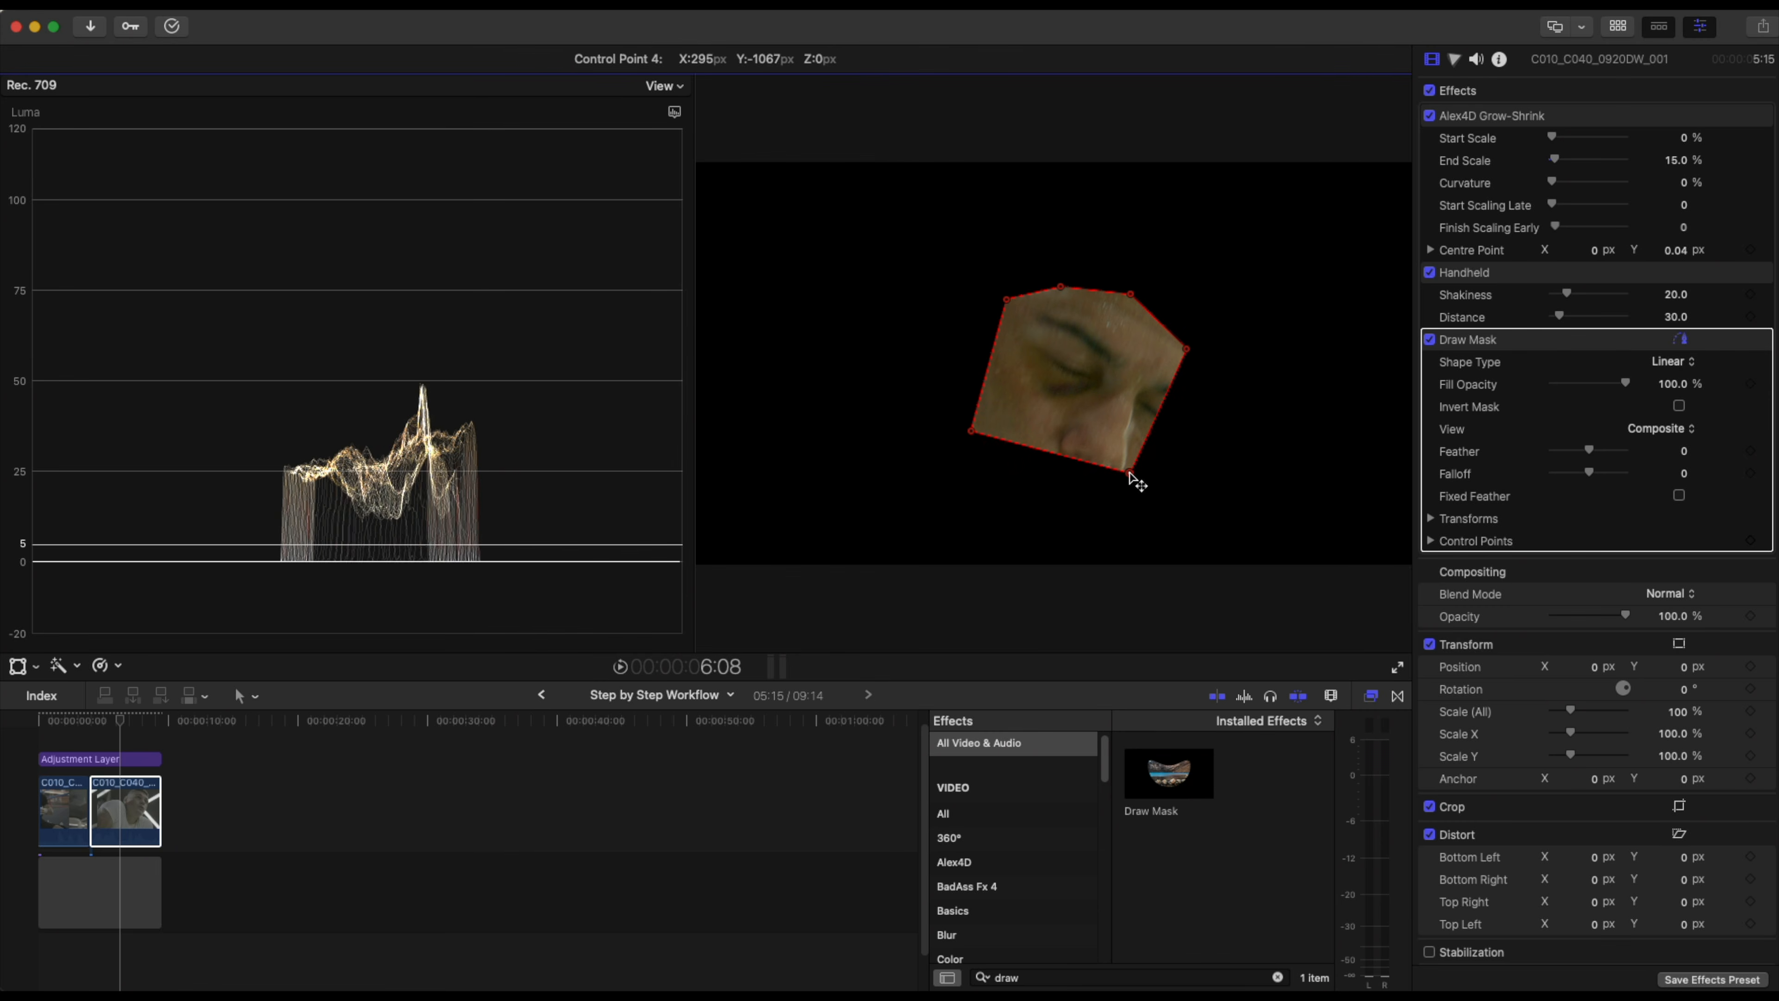
Switch the scope to Vectorscope and reshape the mask to isolate the cheek skin.
click(676, 112)
click(700, 167)
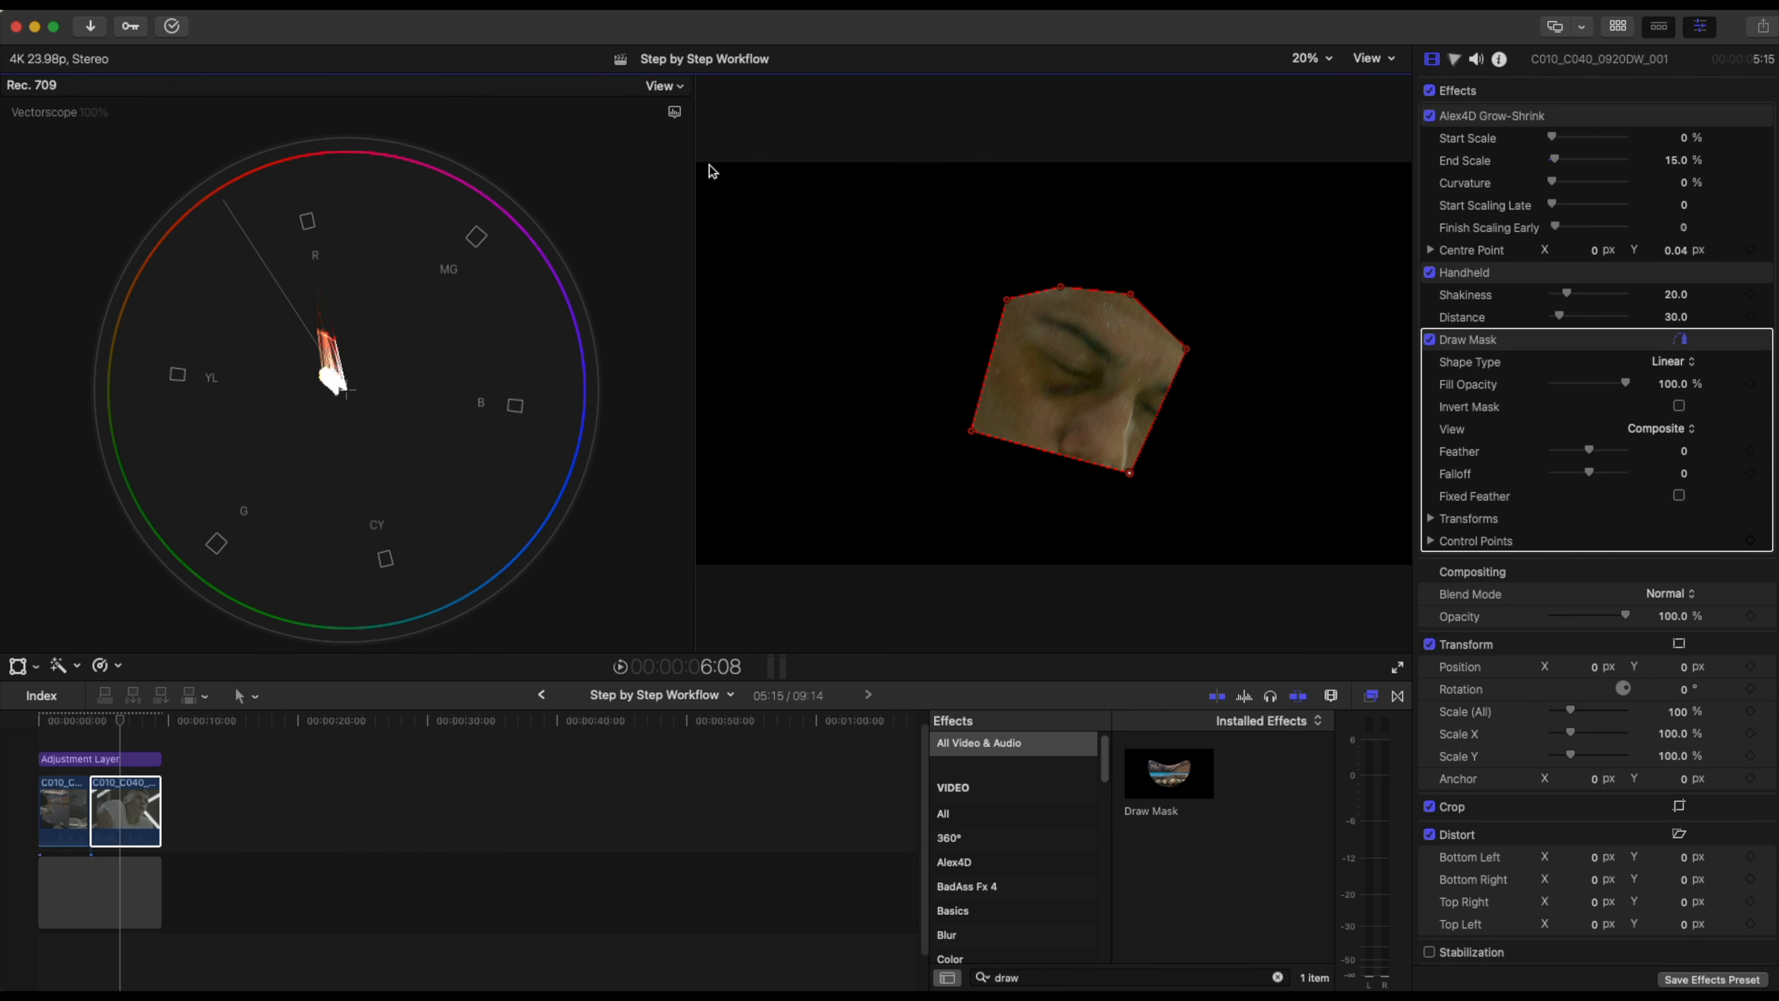
drag(1062, 287, 1077, 399)
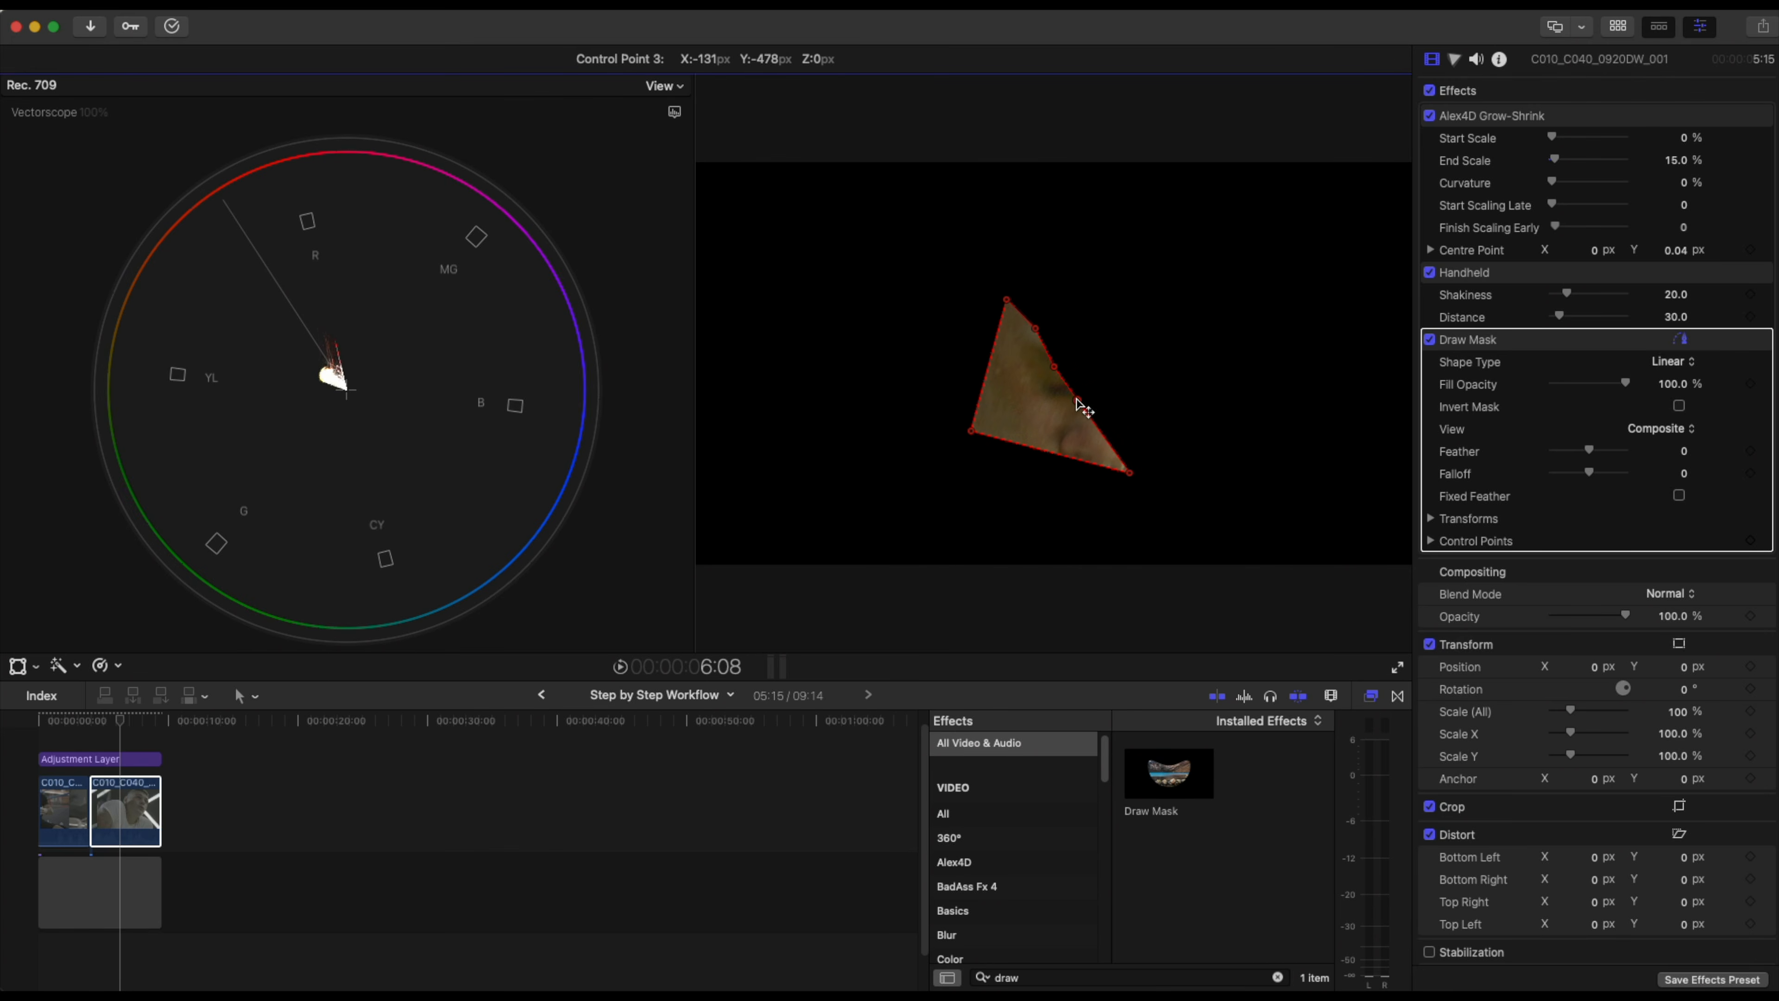
mouse_move(970, 457)
mouse_down()
mouse_move(969, 517)
mouse_move(984, 435)
mouse_up()
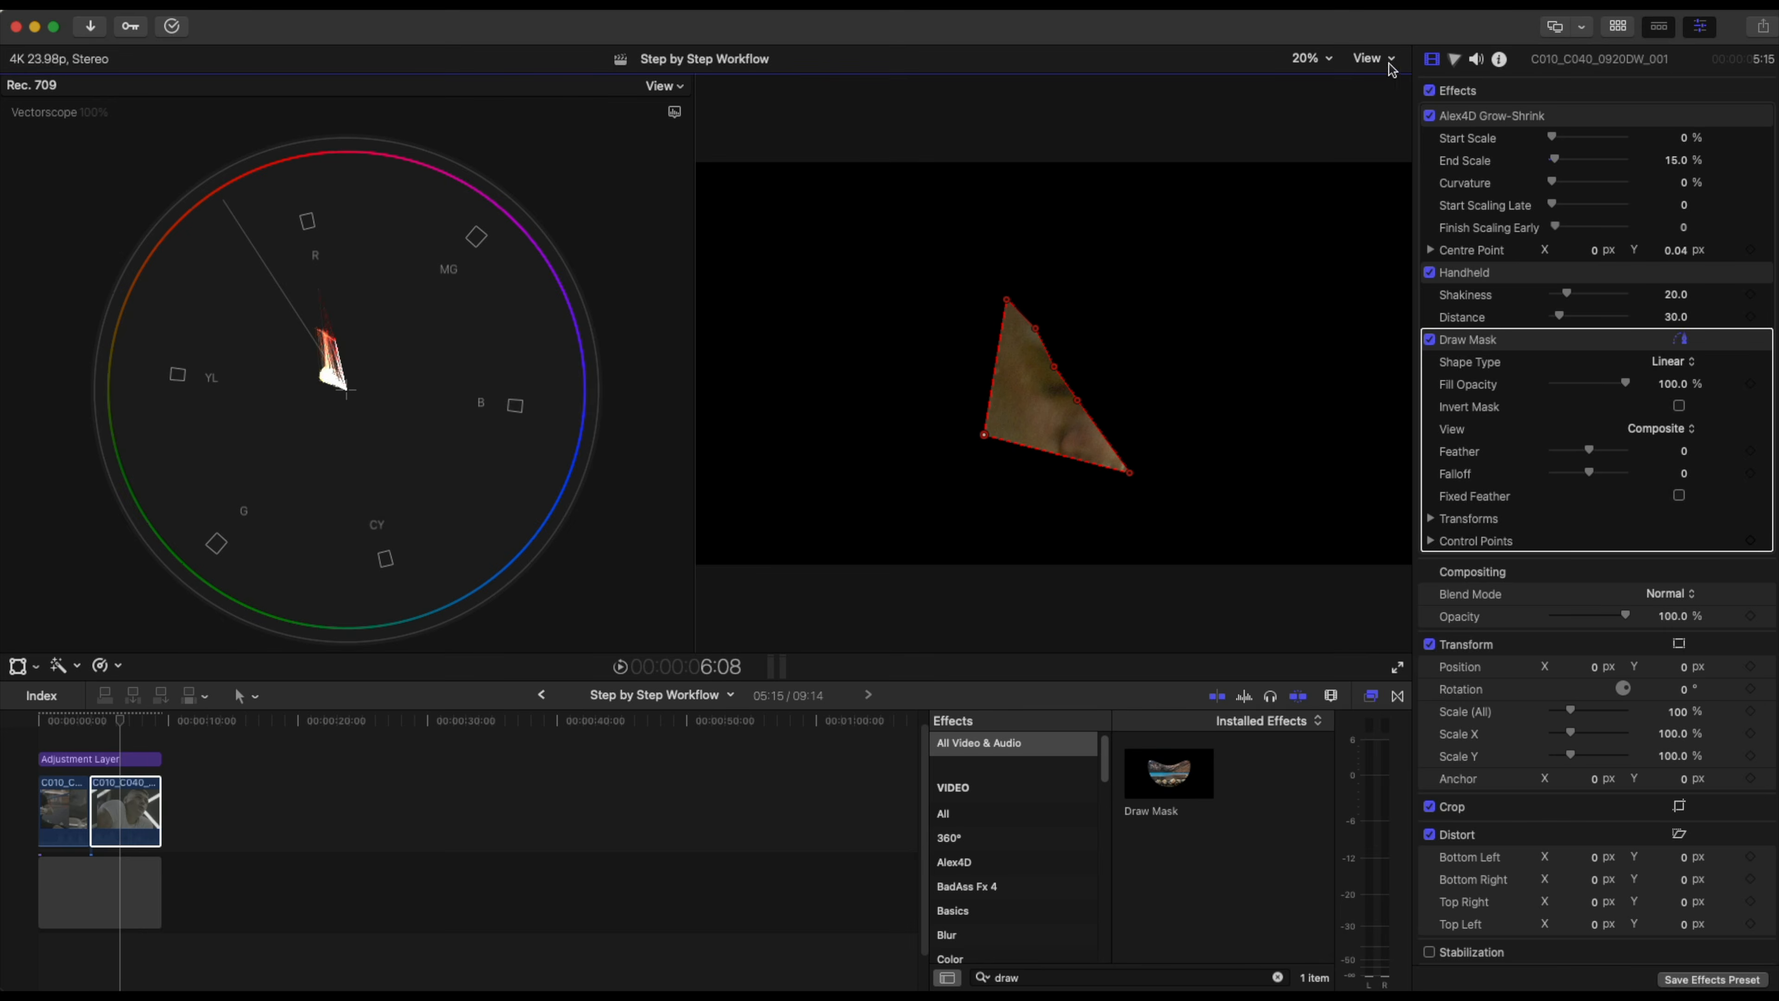
click(1385, 62)
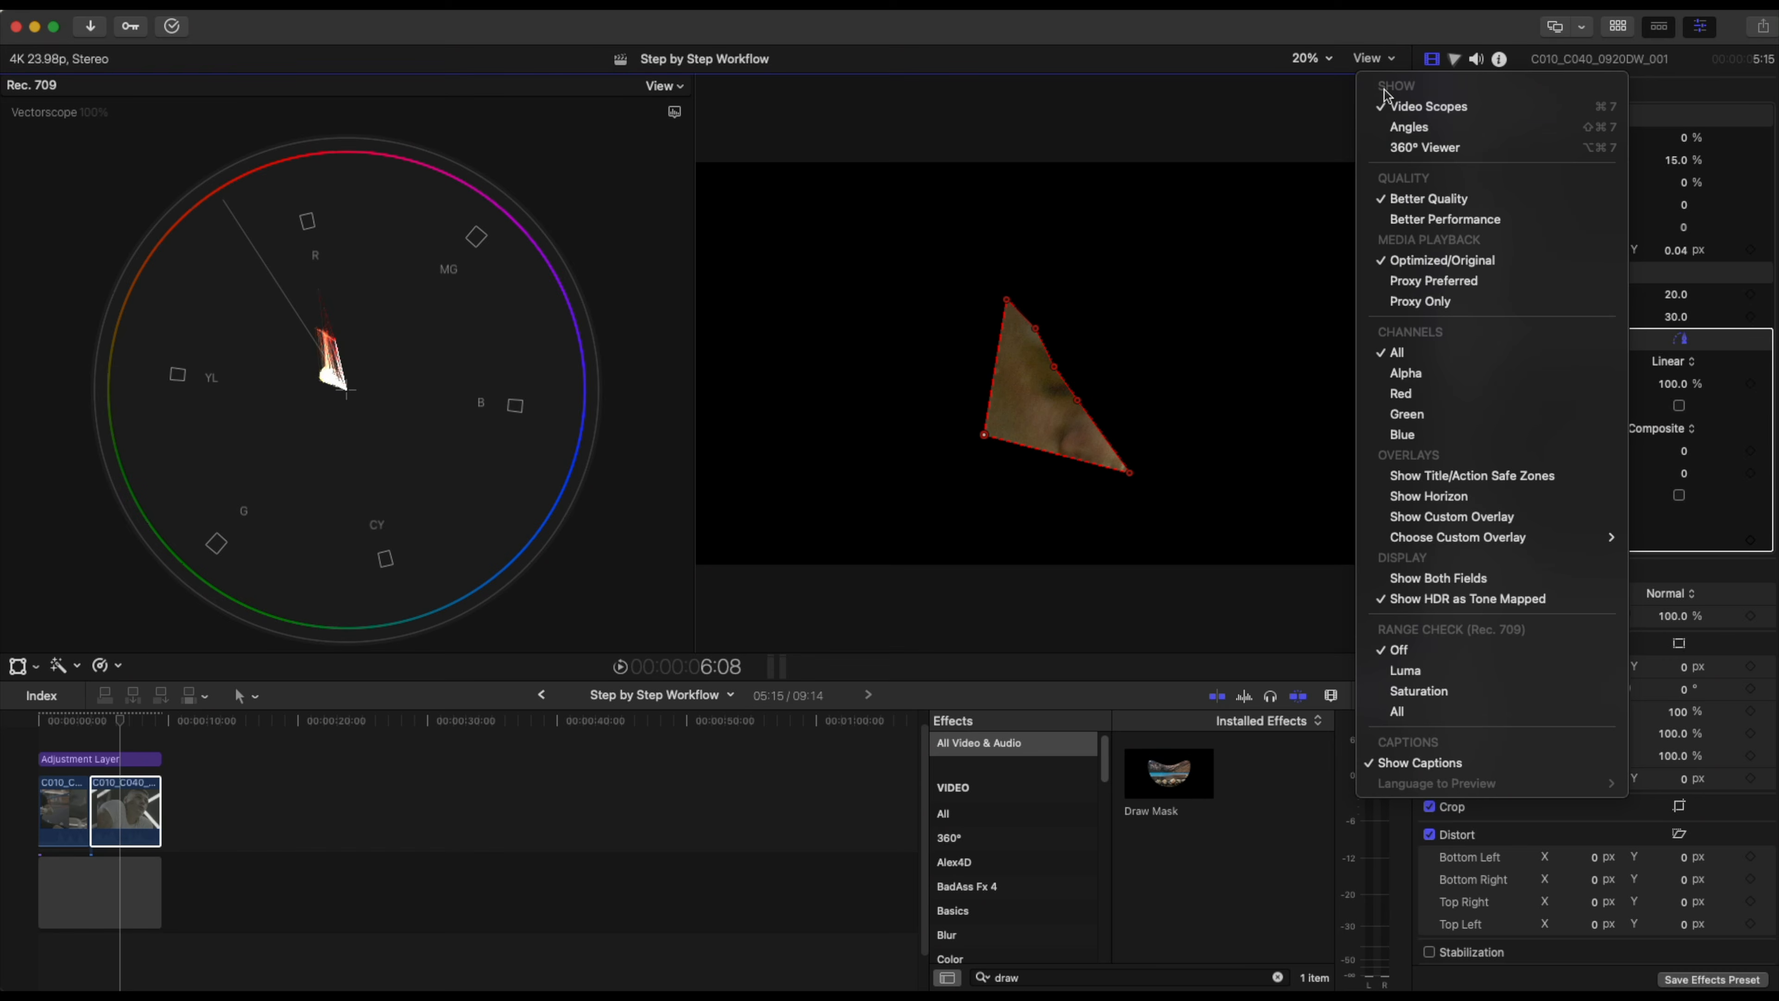
click(1296, 95)
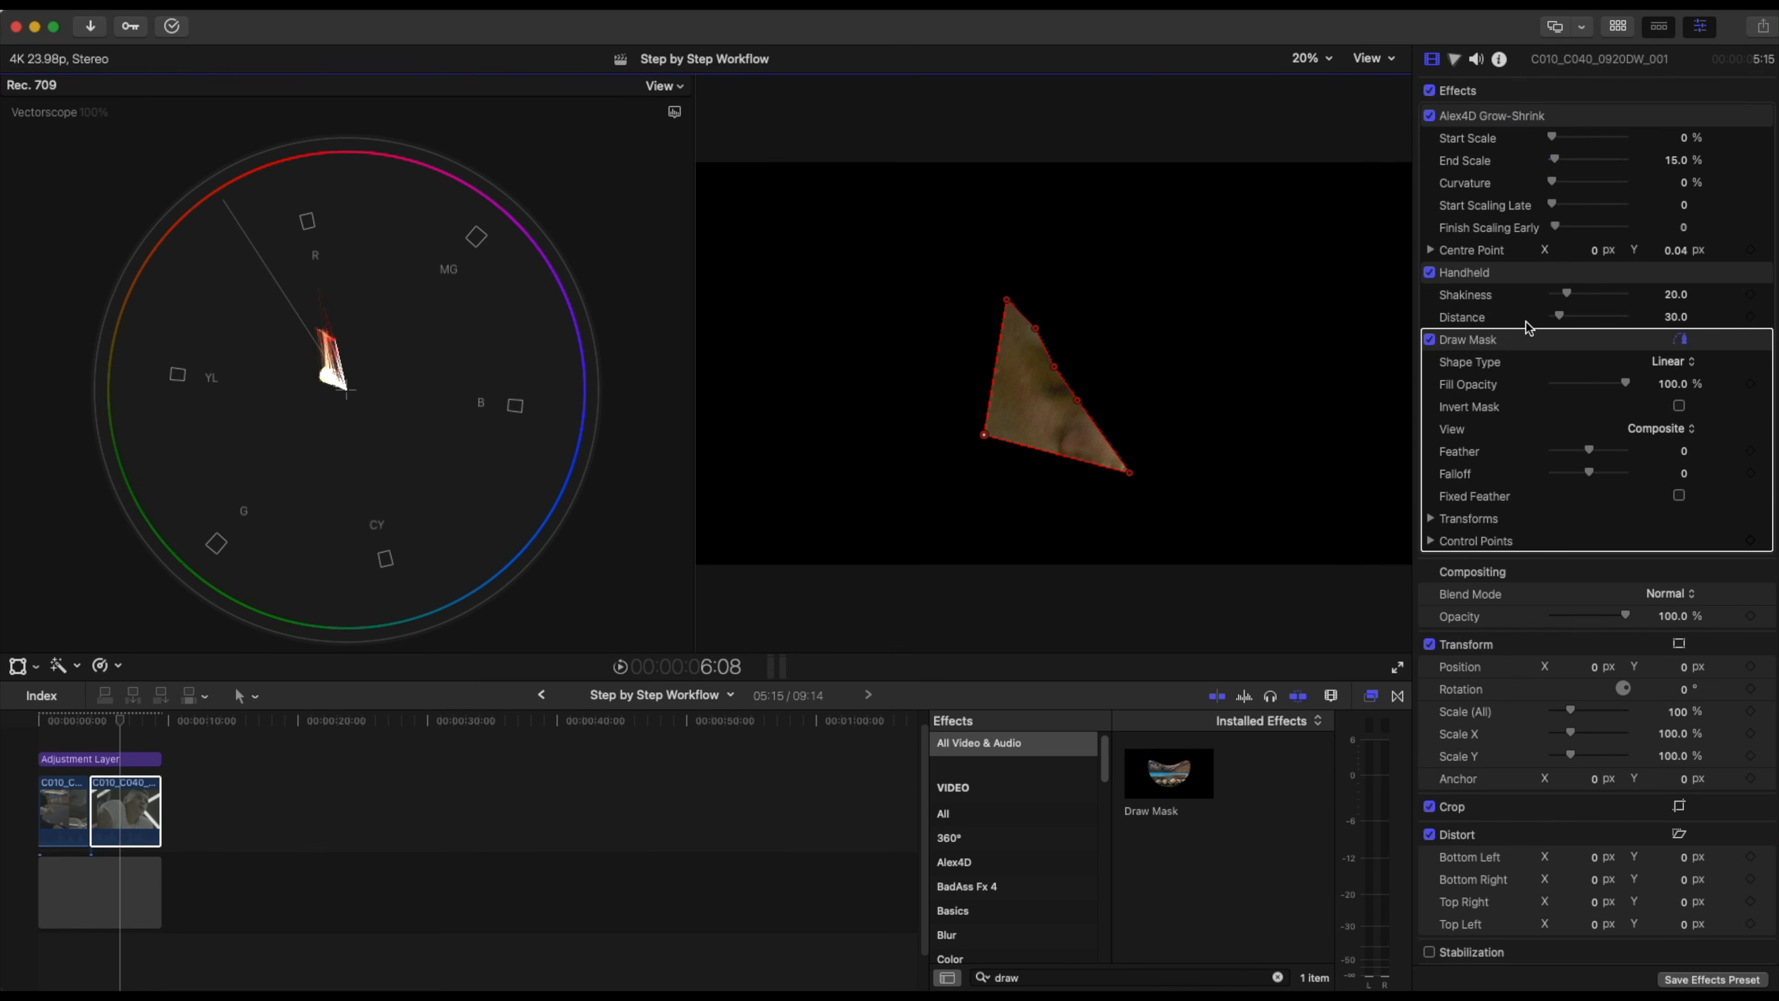
Disable the Draw Mask effect and scrub forward to review the full frame.
click(1429, 340)
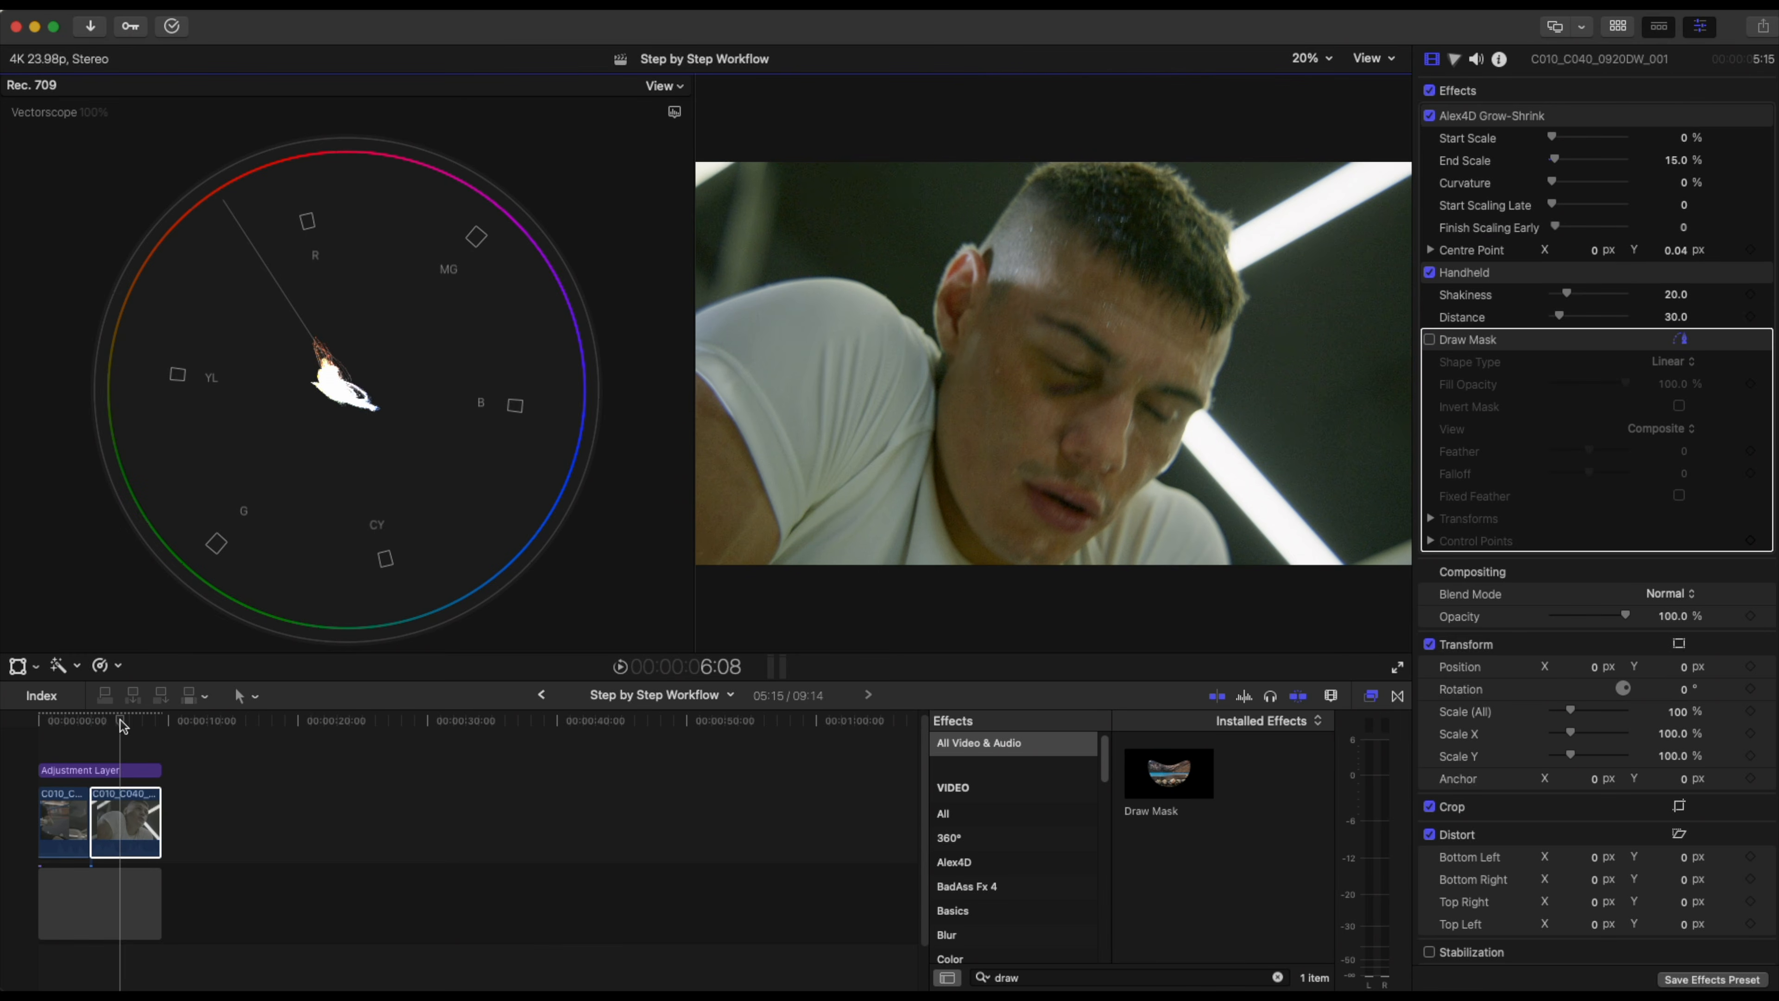
click(72, 722)
drag(72, 722, 129, 721)
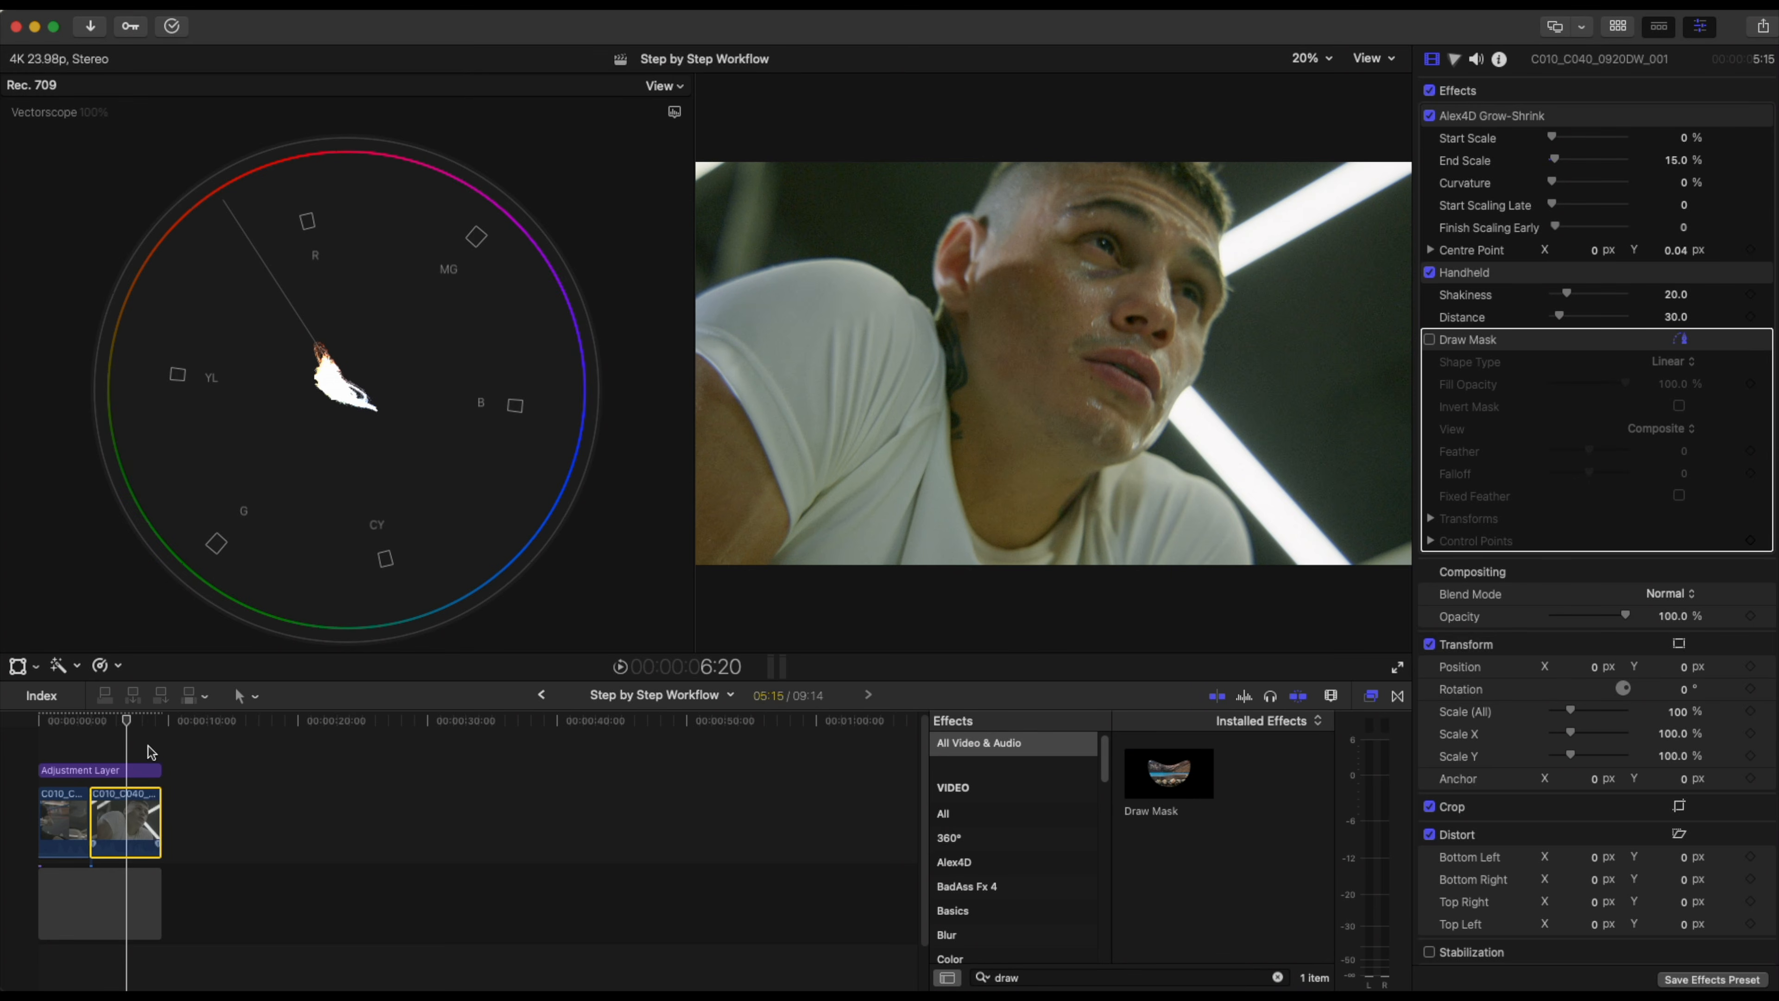
Open the second clip's RED RAW settings.
click(1455, 60)
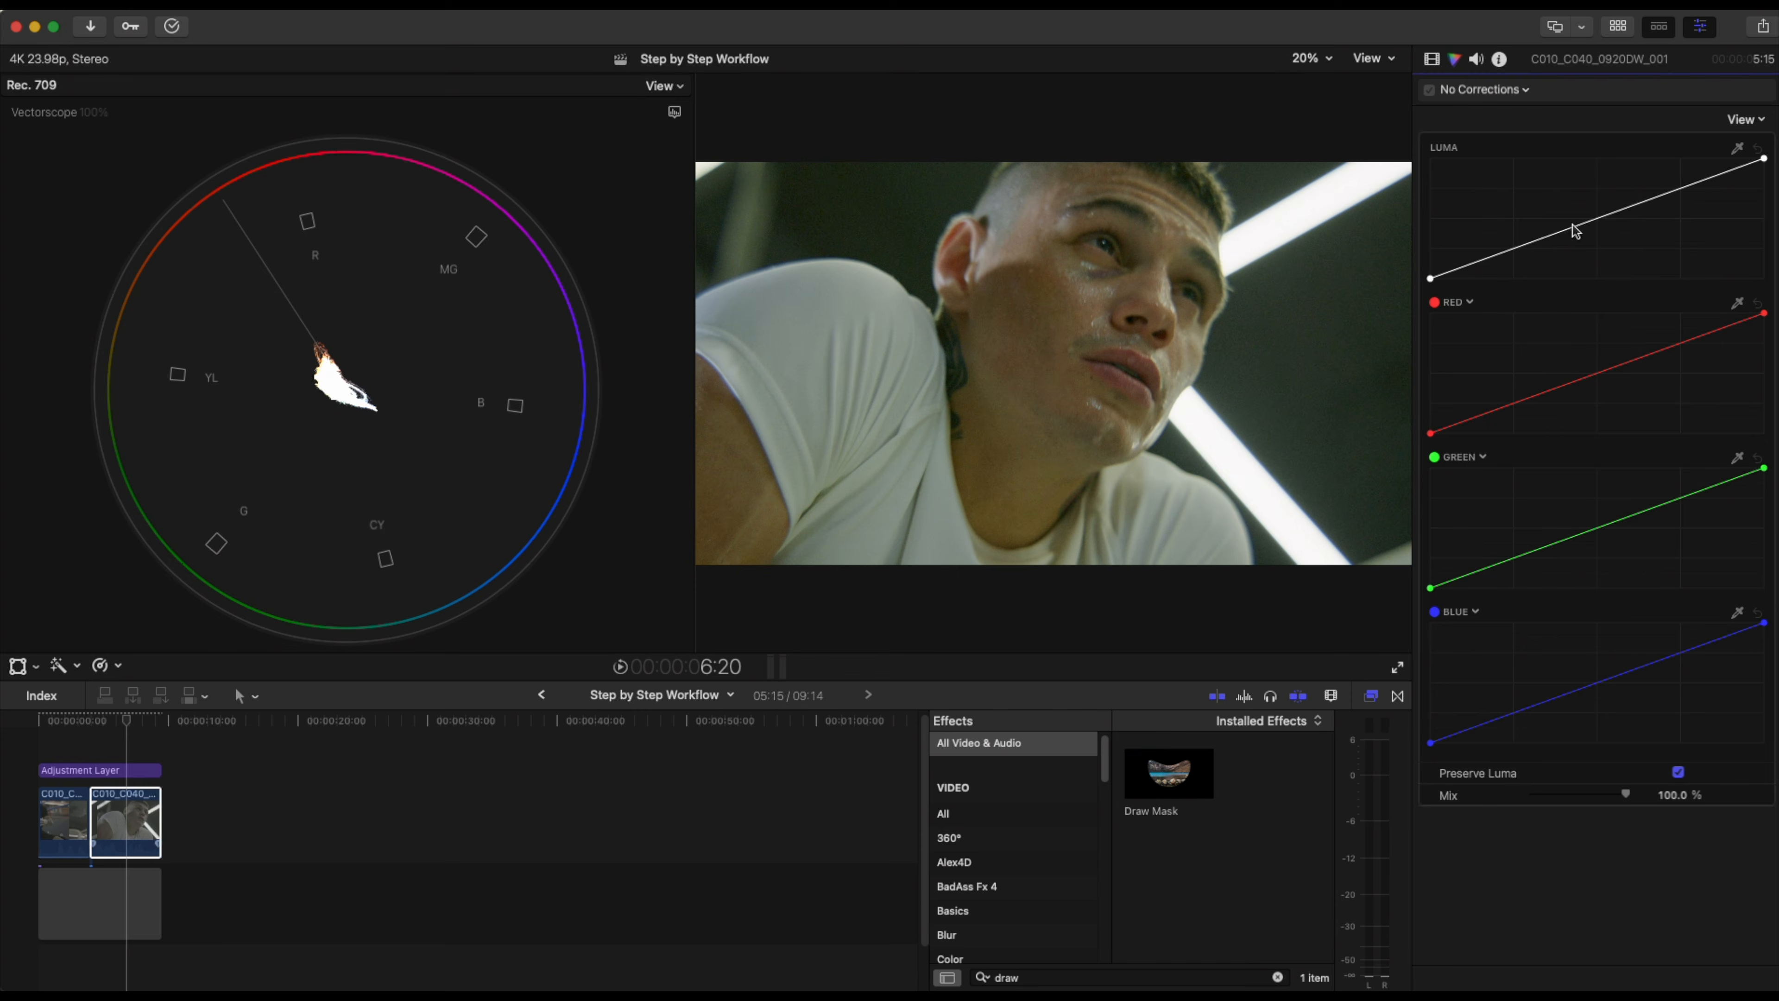
click(114, 826)
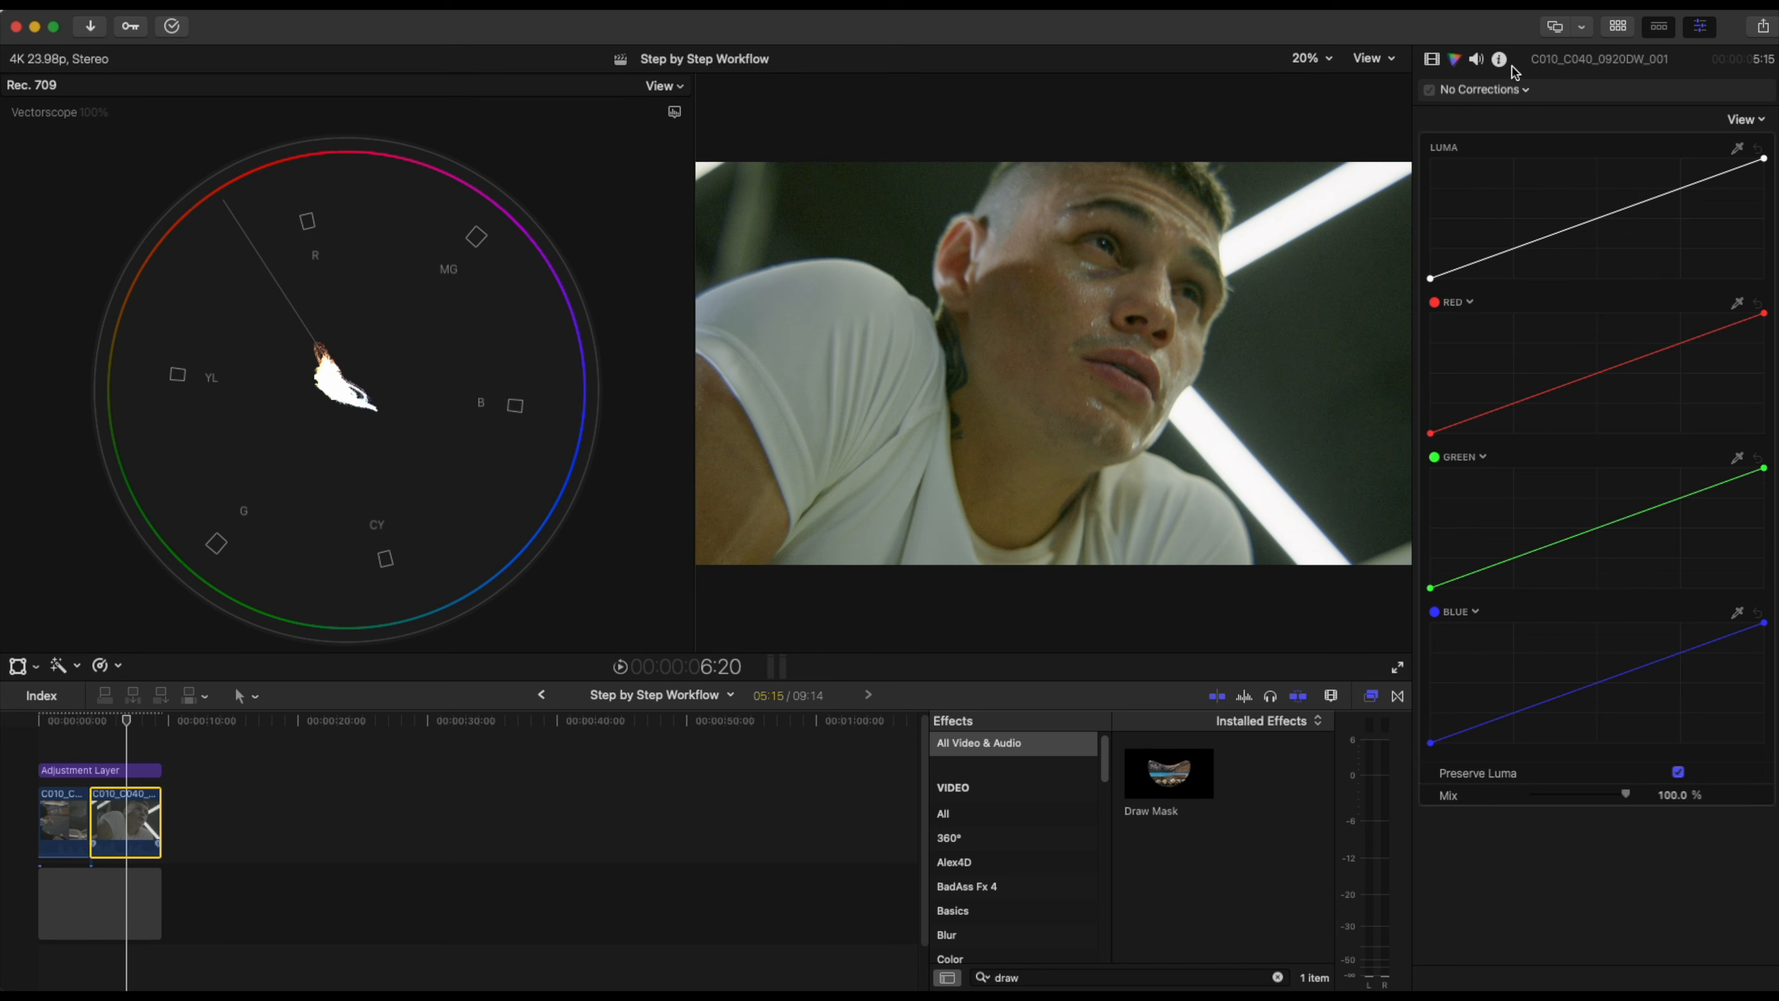
click(1499, 59)
click(1586, 953)
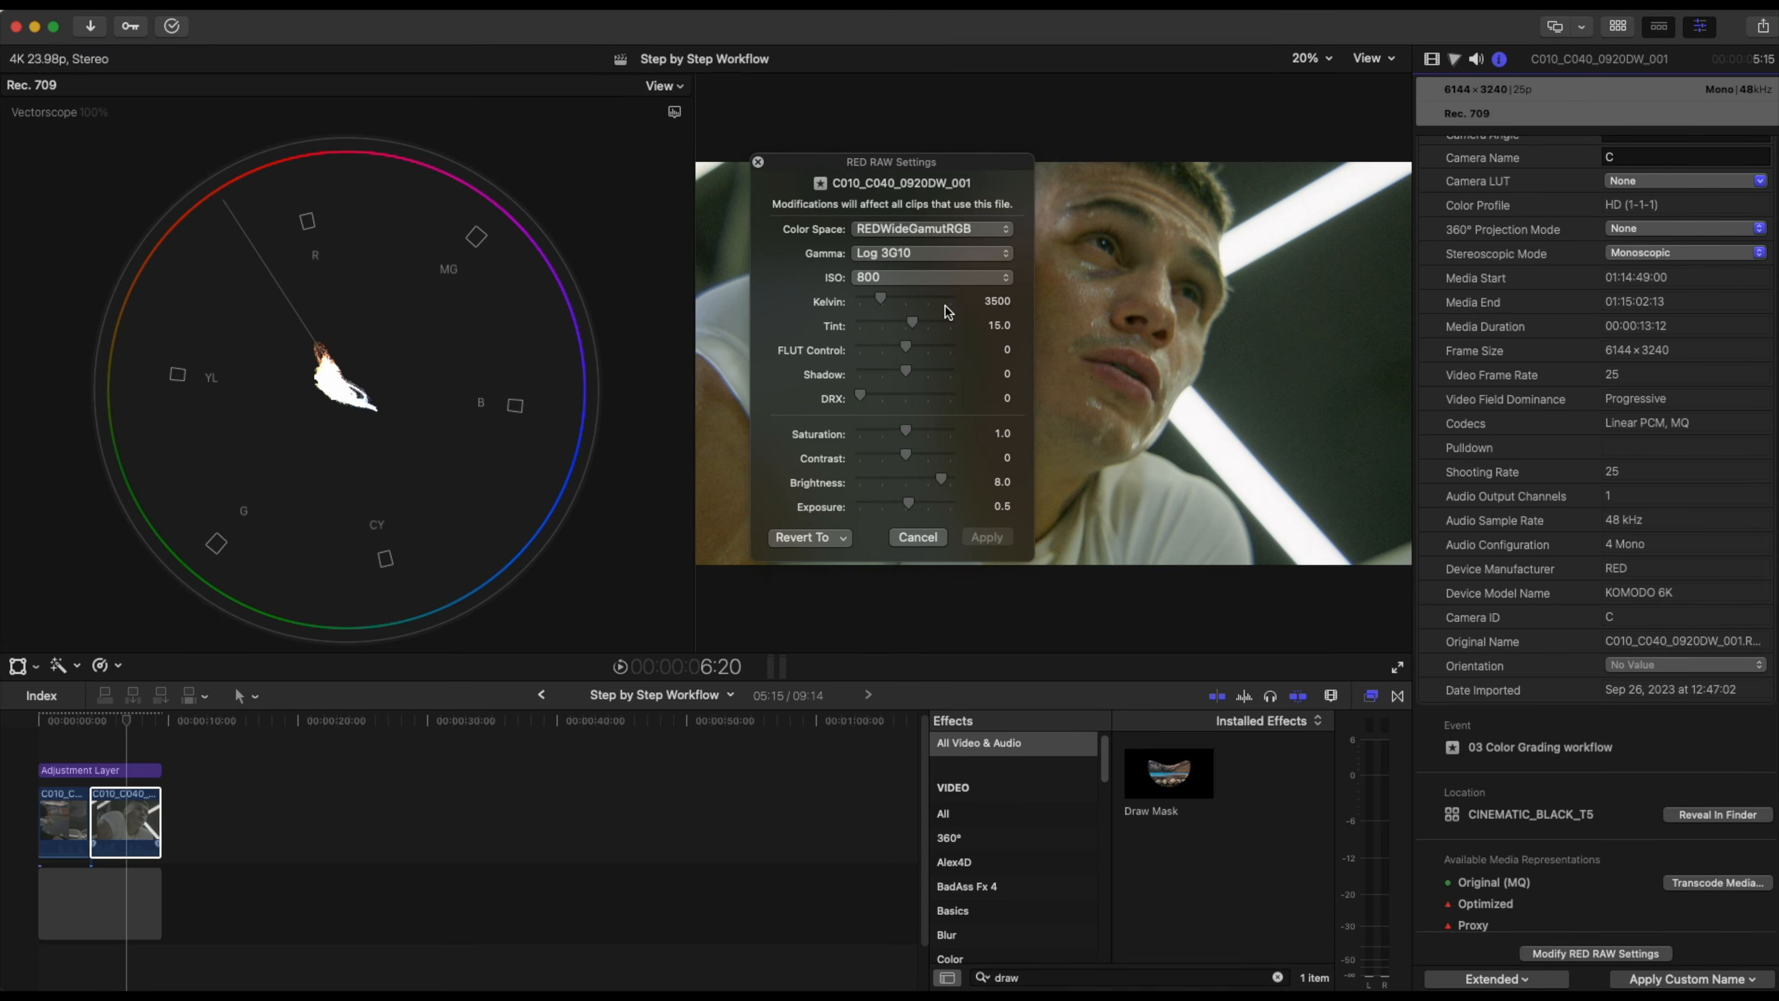
drag(967, 165, 687, 368)
Set the RED RAW Tint to 5.0, apply the change, and close the dialog.
drag(631, 528, 626, 527)
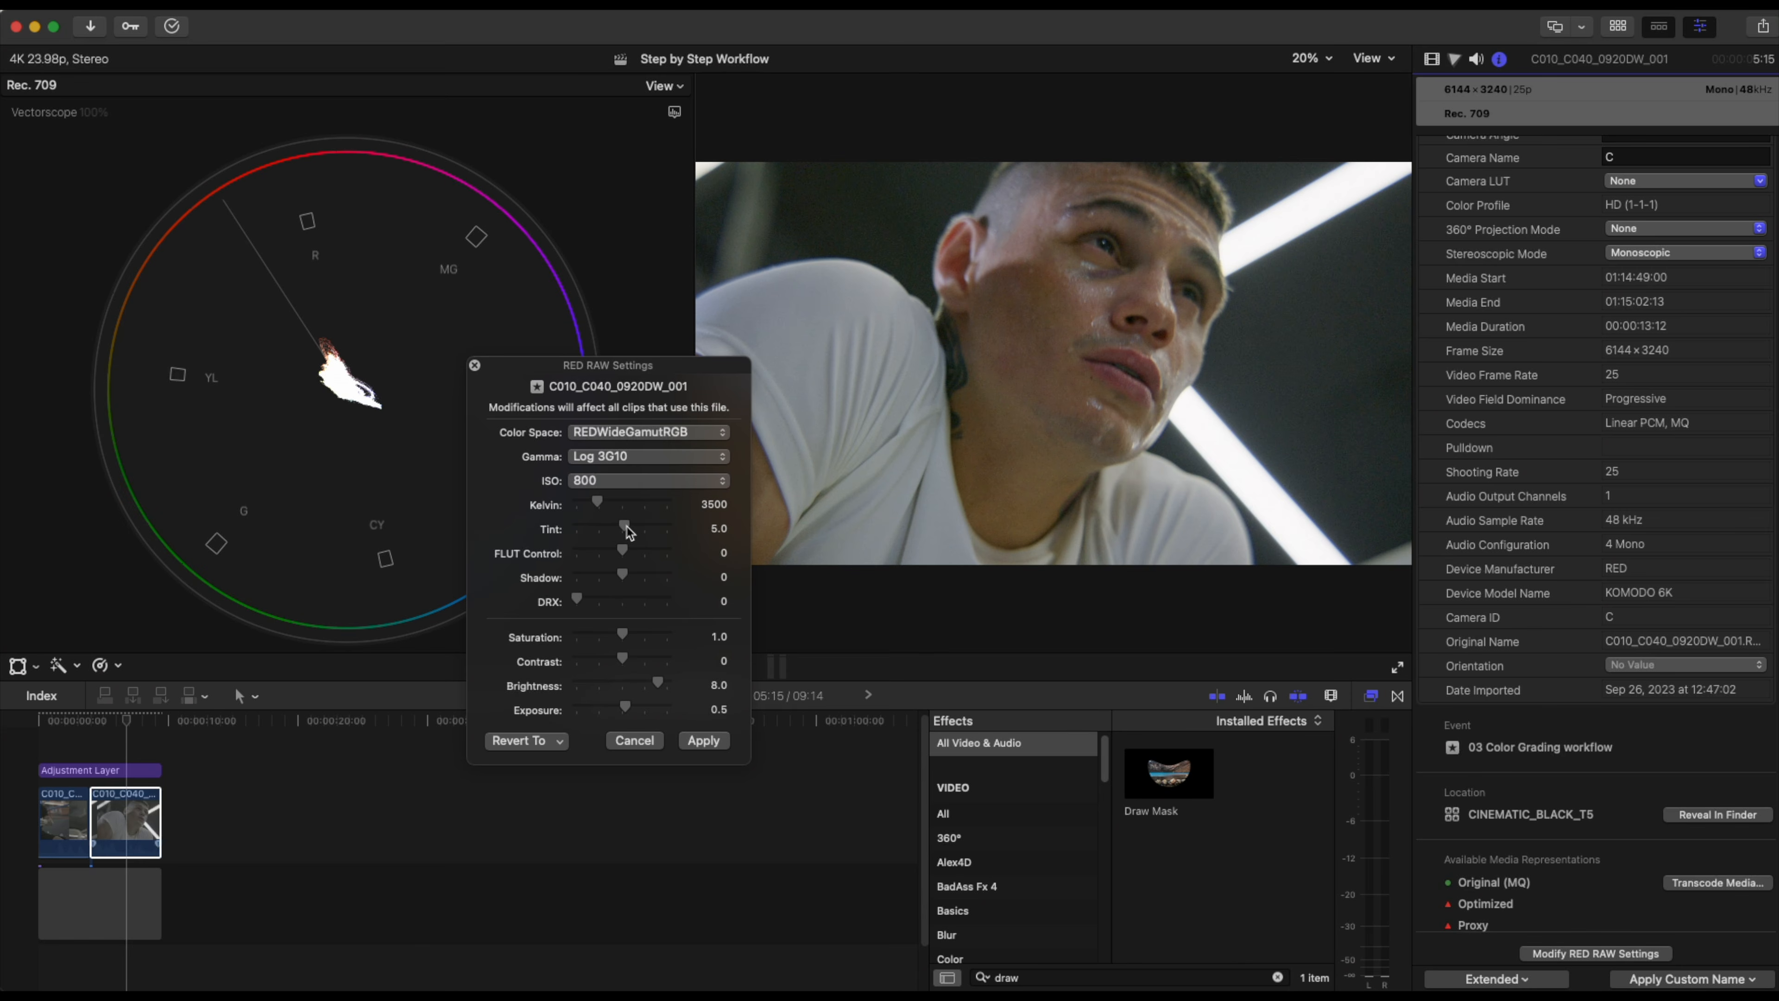
drag(627, 527, 627, 526)
drag(628, 526, 622, 527)
drag(627, 524, 627, 525)
click(720, 530)
text(5)
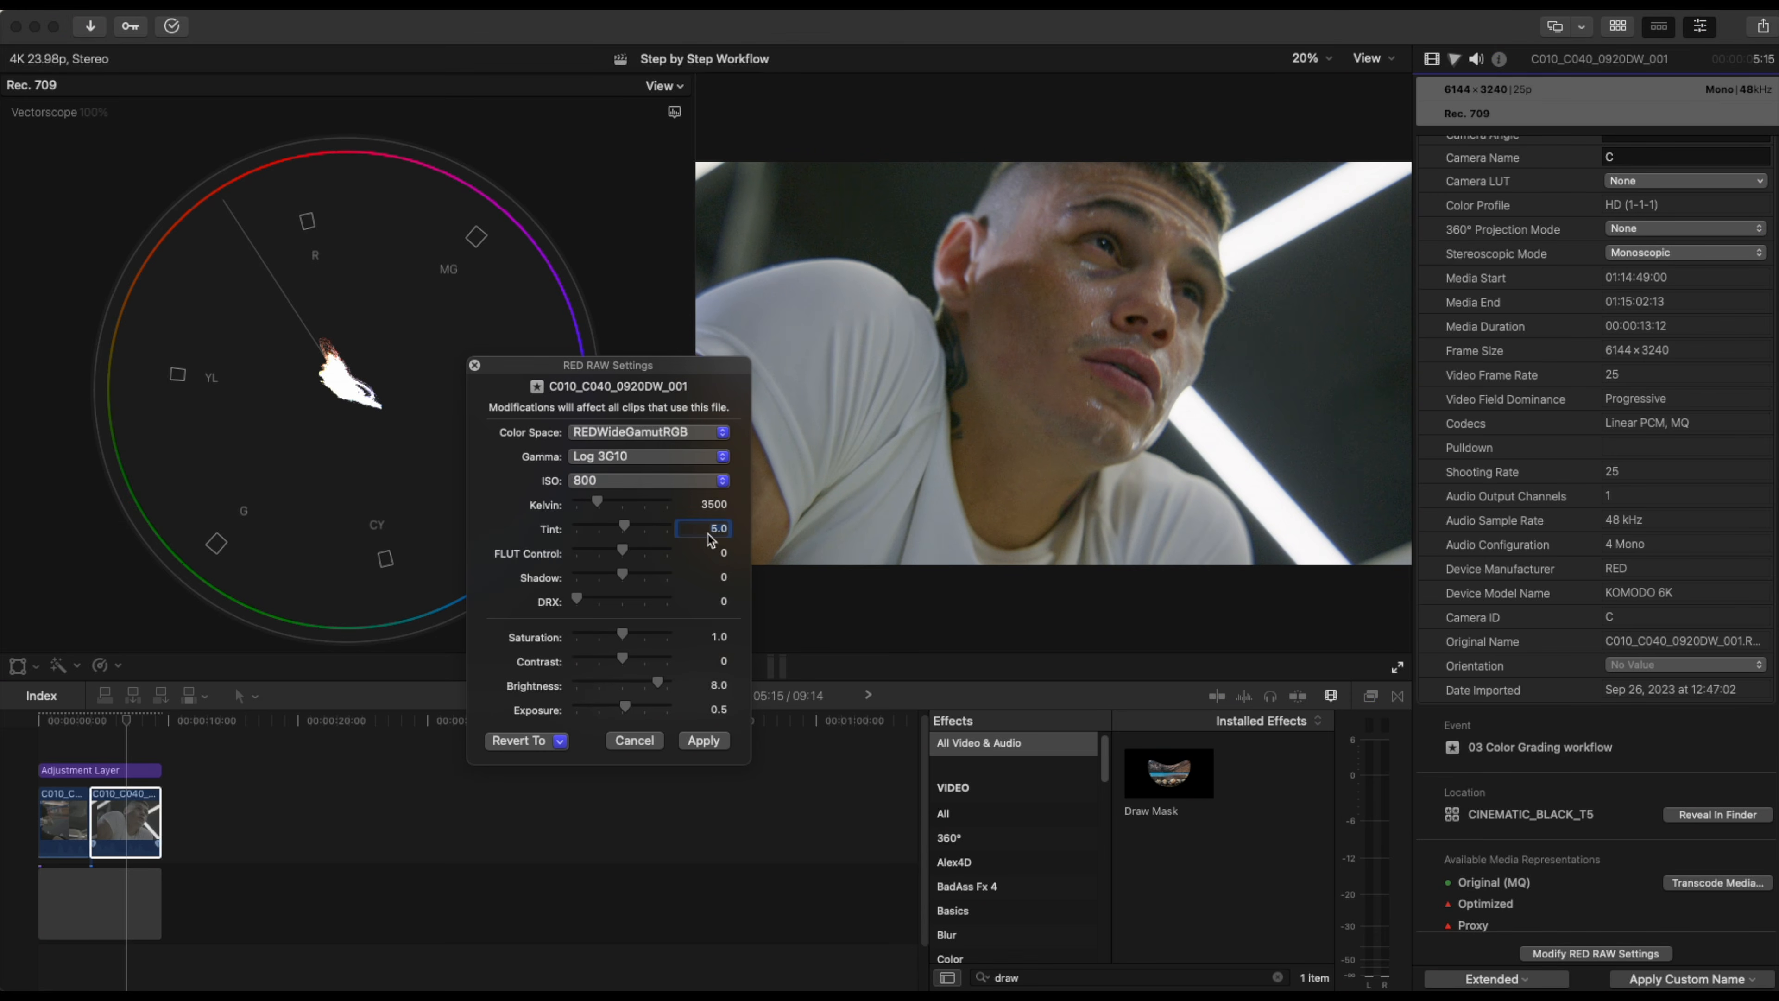
click(713, 740)
click(475, 366)
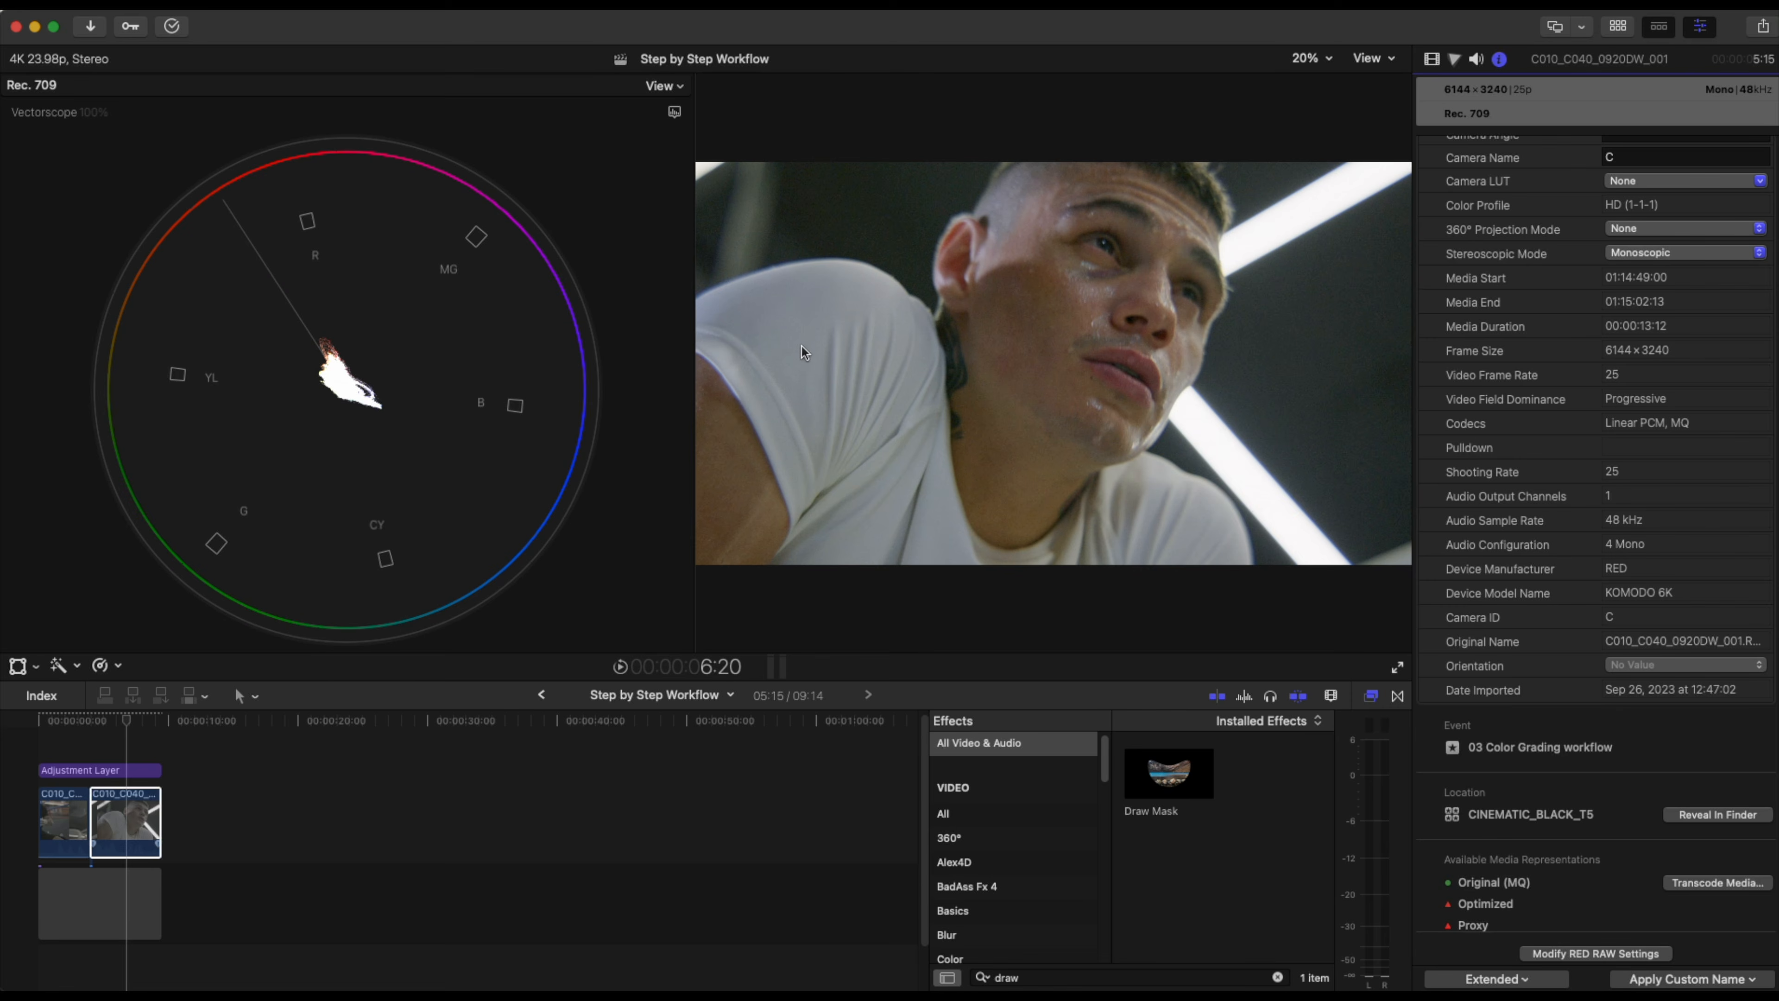
Re-enable the Draw Mask and move the mask onto the man's white shirt.
click(1430, 61)
click(1430, 340)
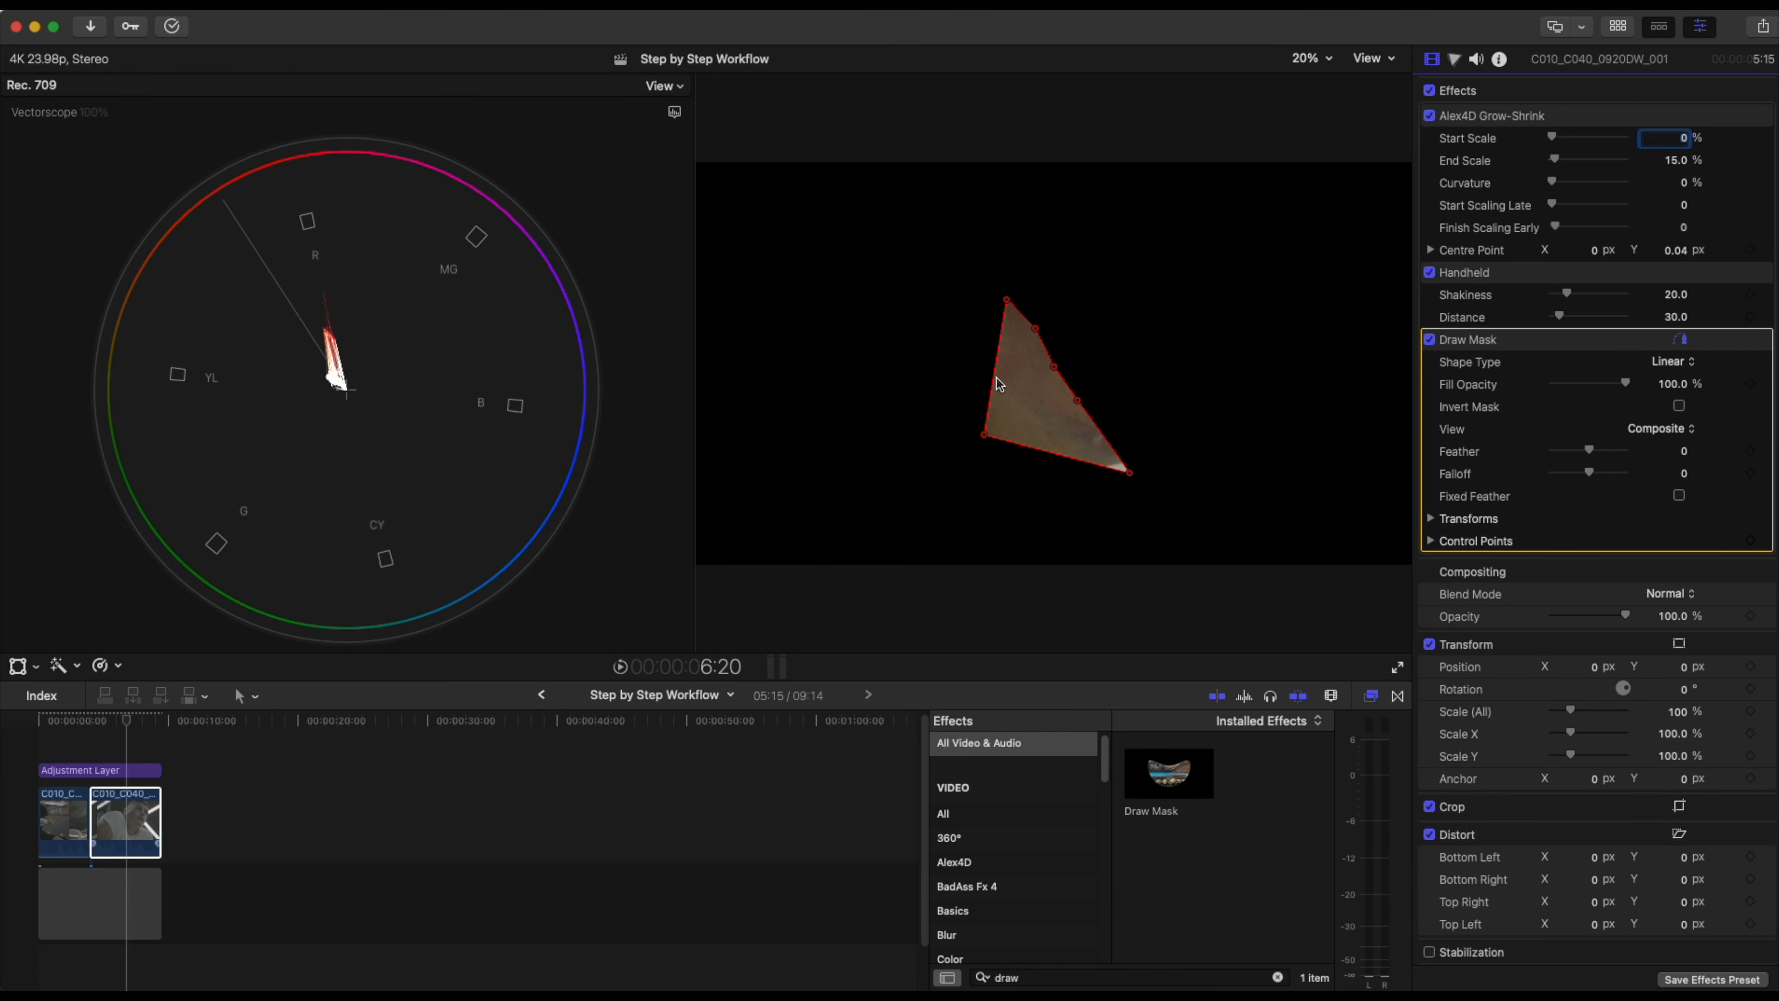
drag(1026, 380, 906, 394)
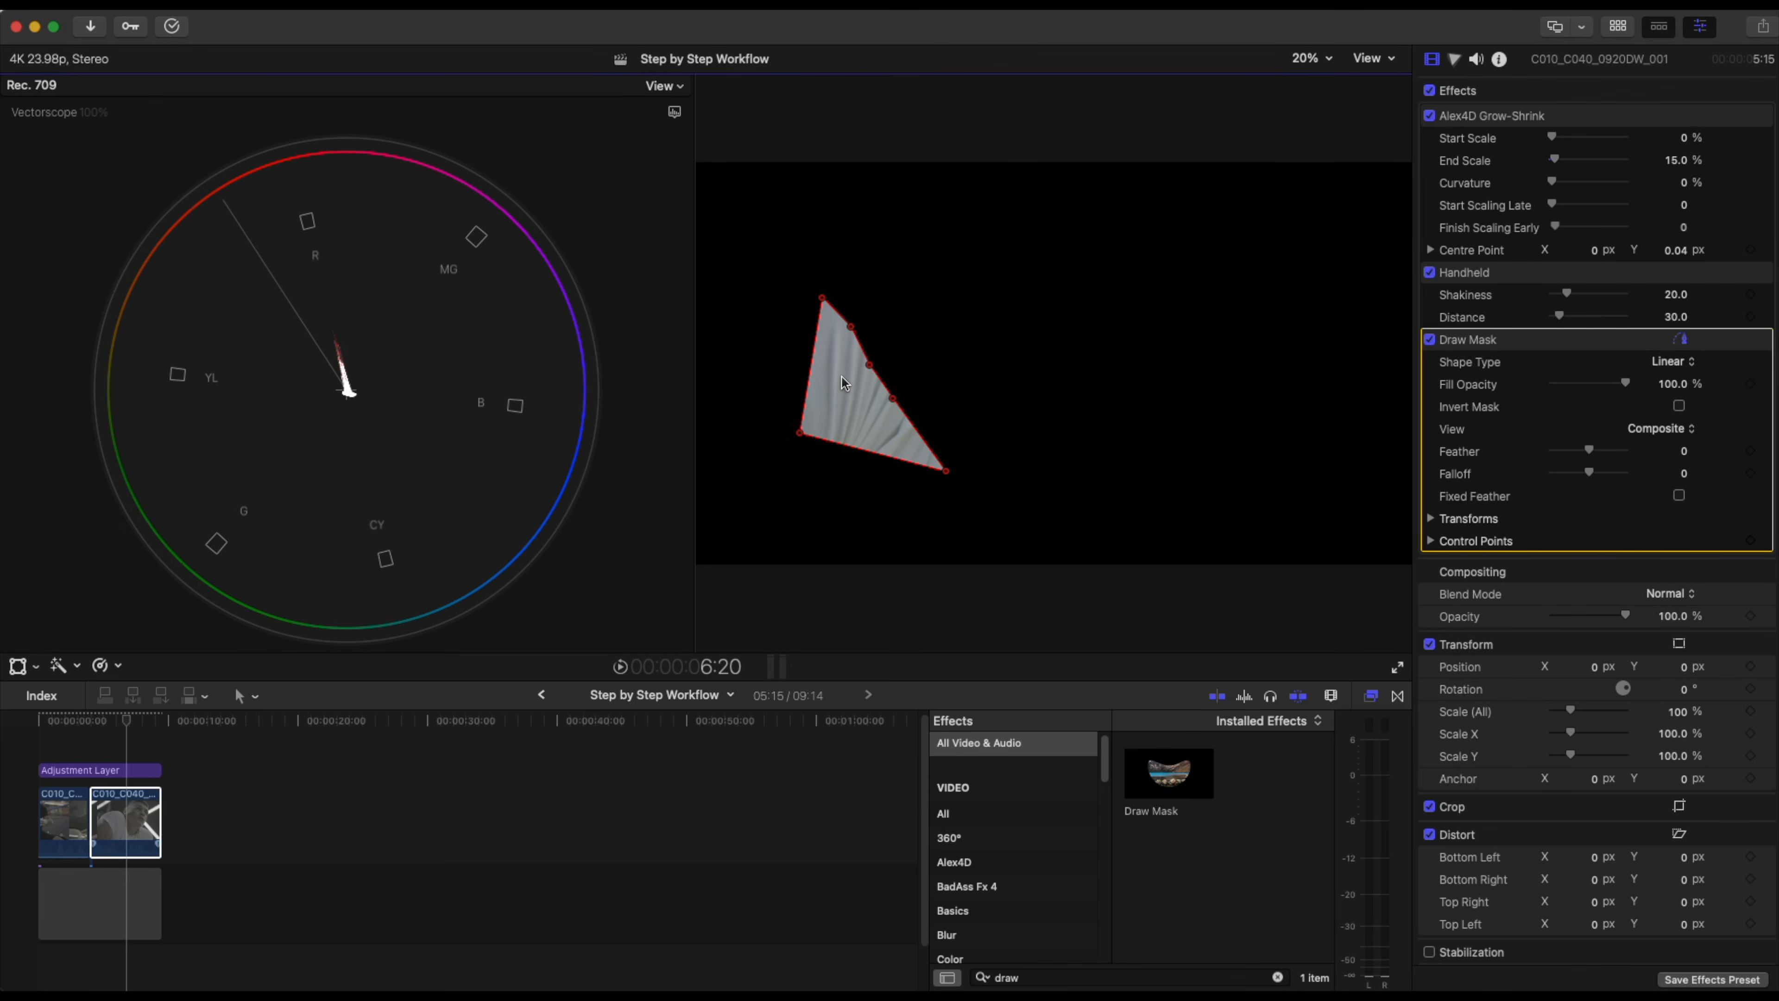
Switch the scope to Waveform with the RGB Overlay channel view.
click(675, 110)
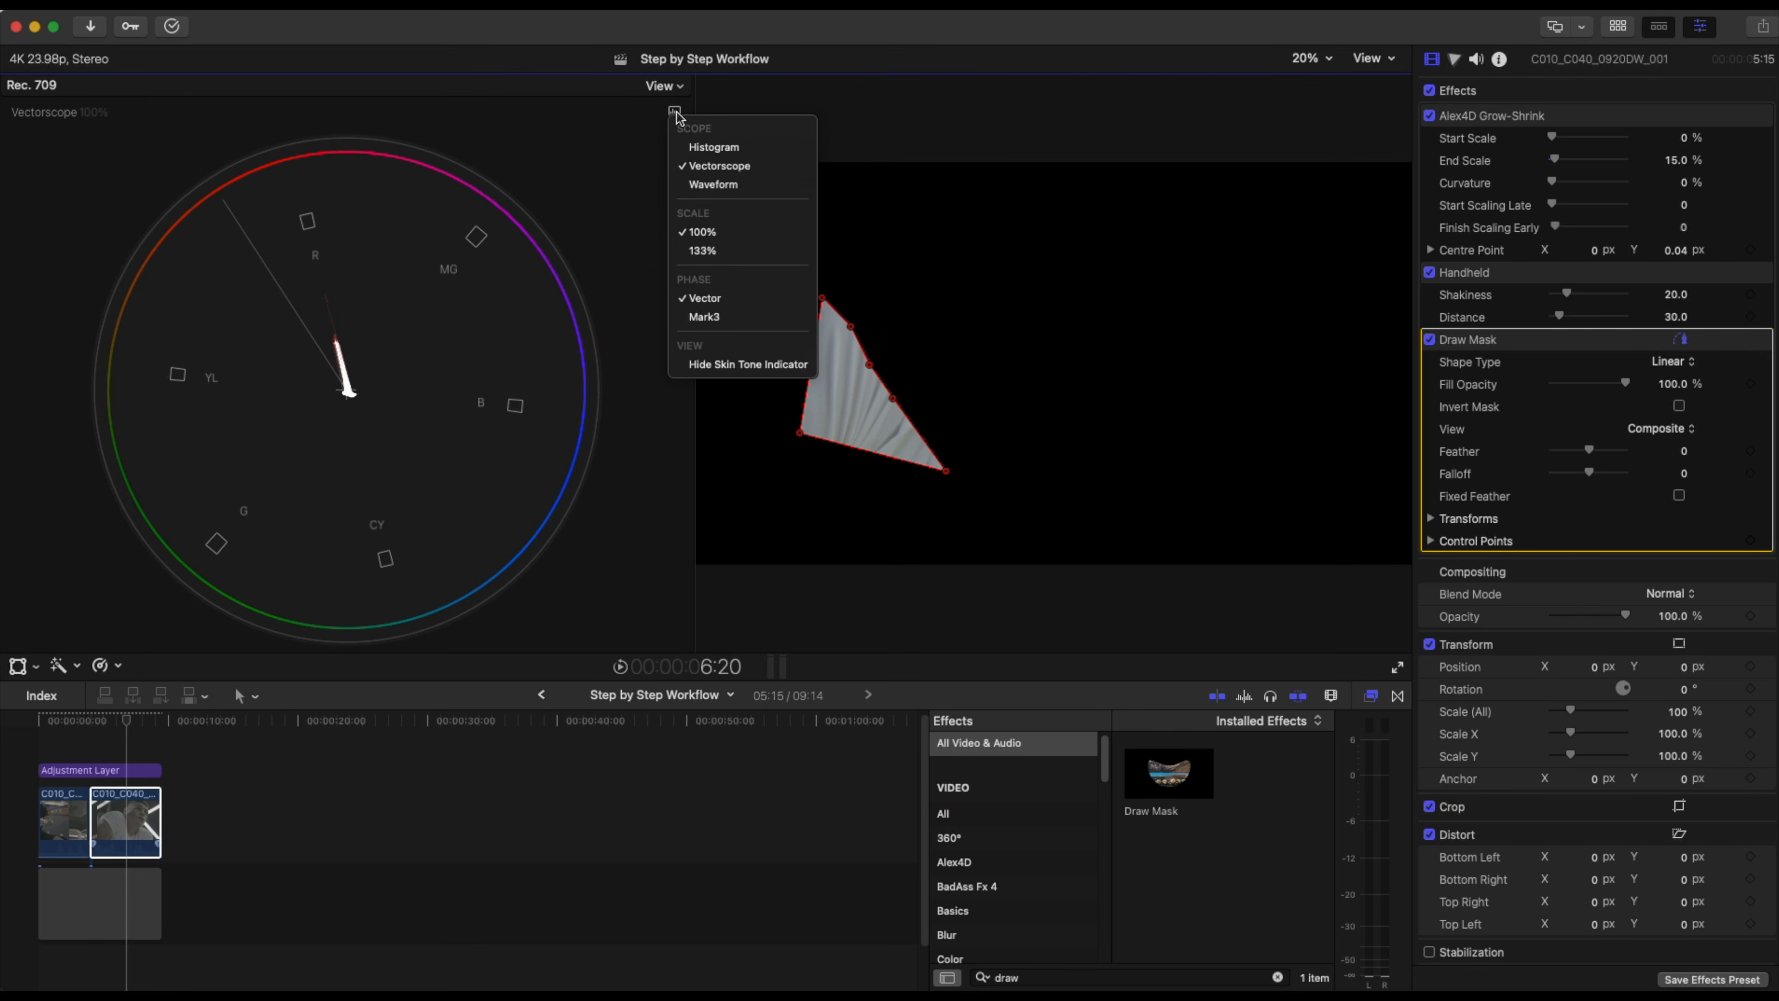
click(707, 185)
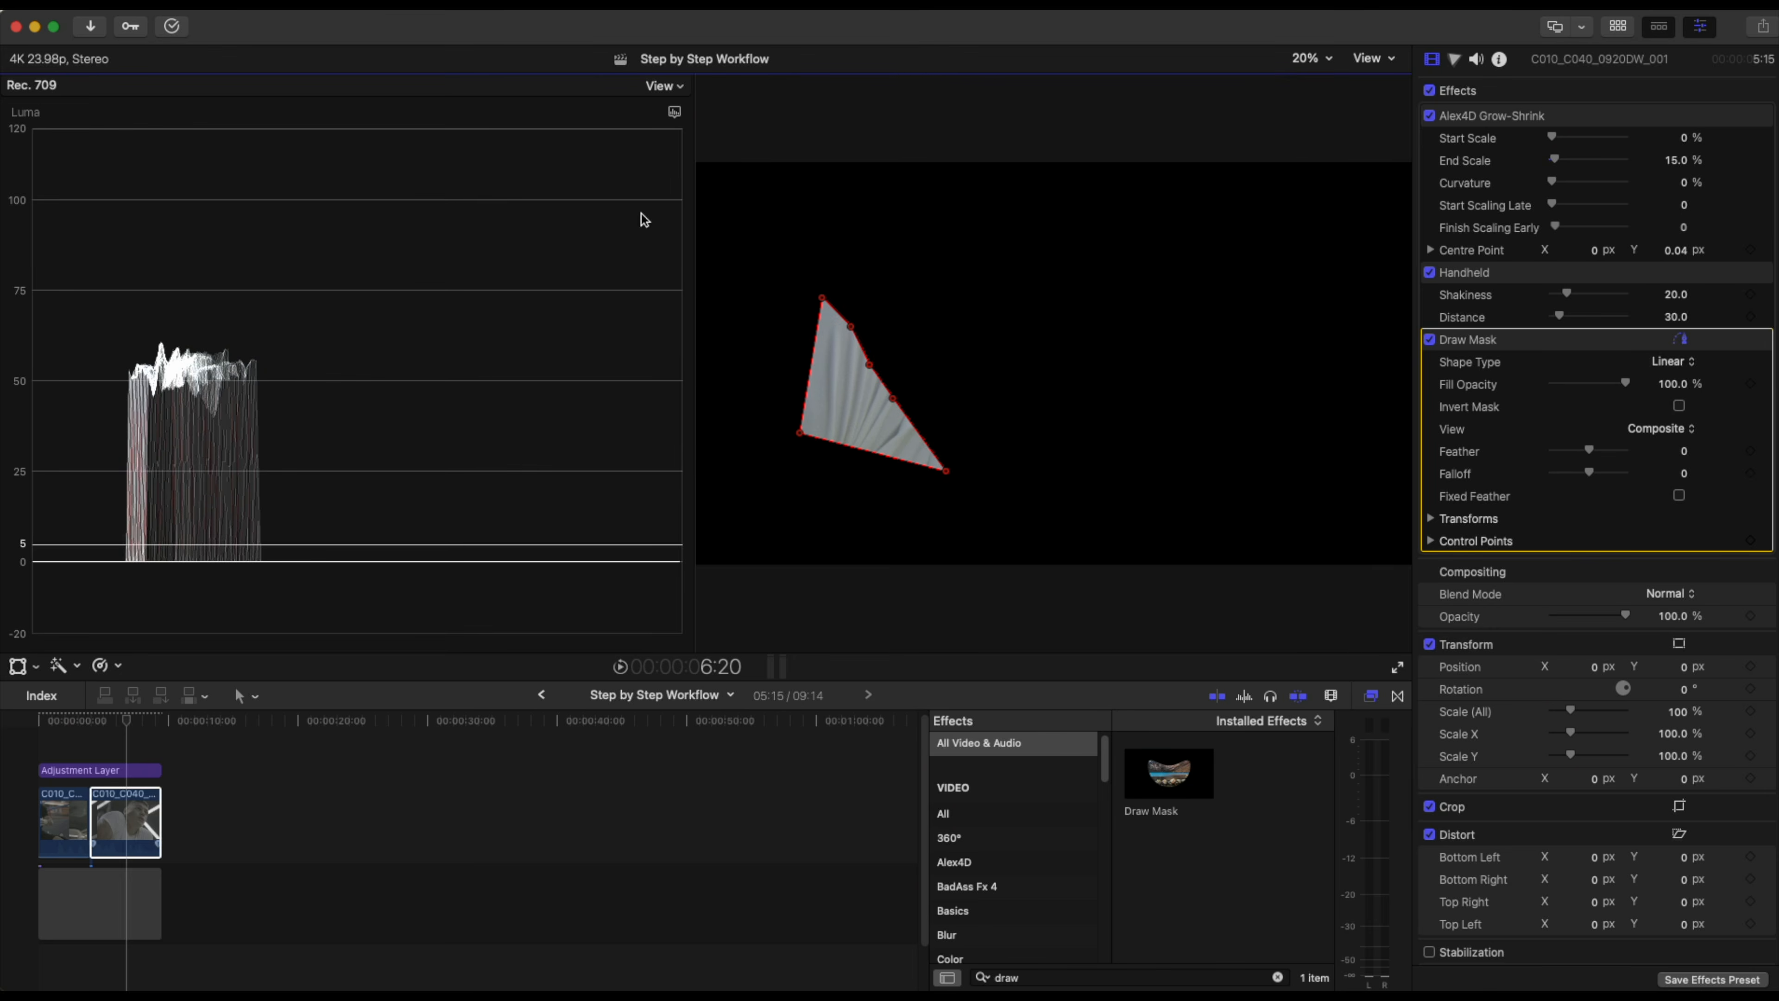
click(675, 111)
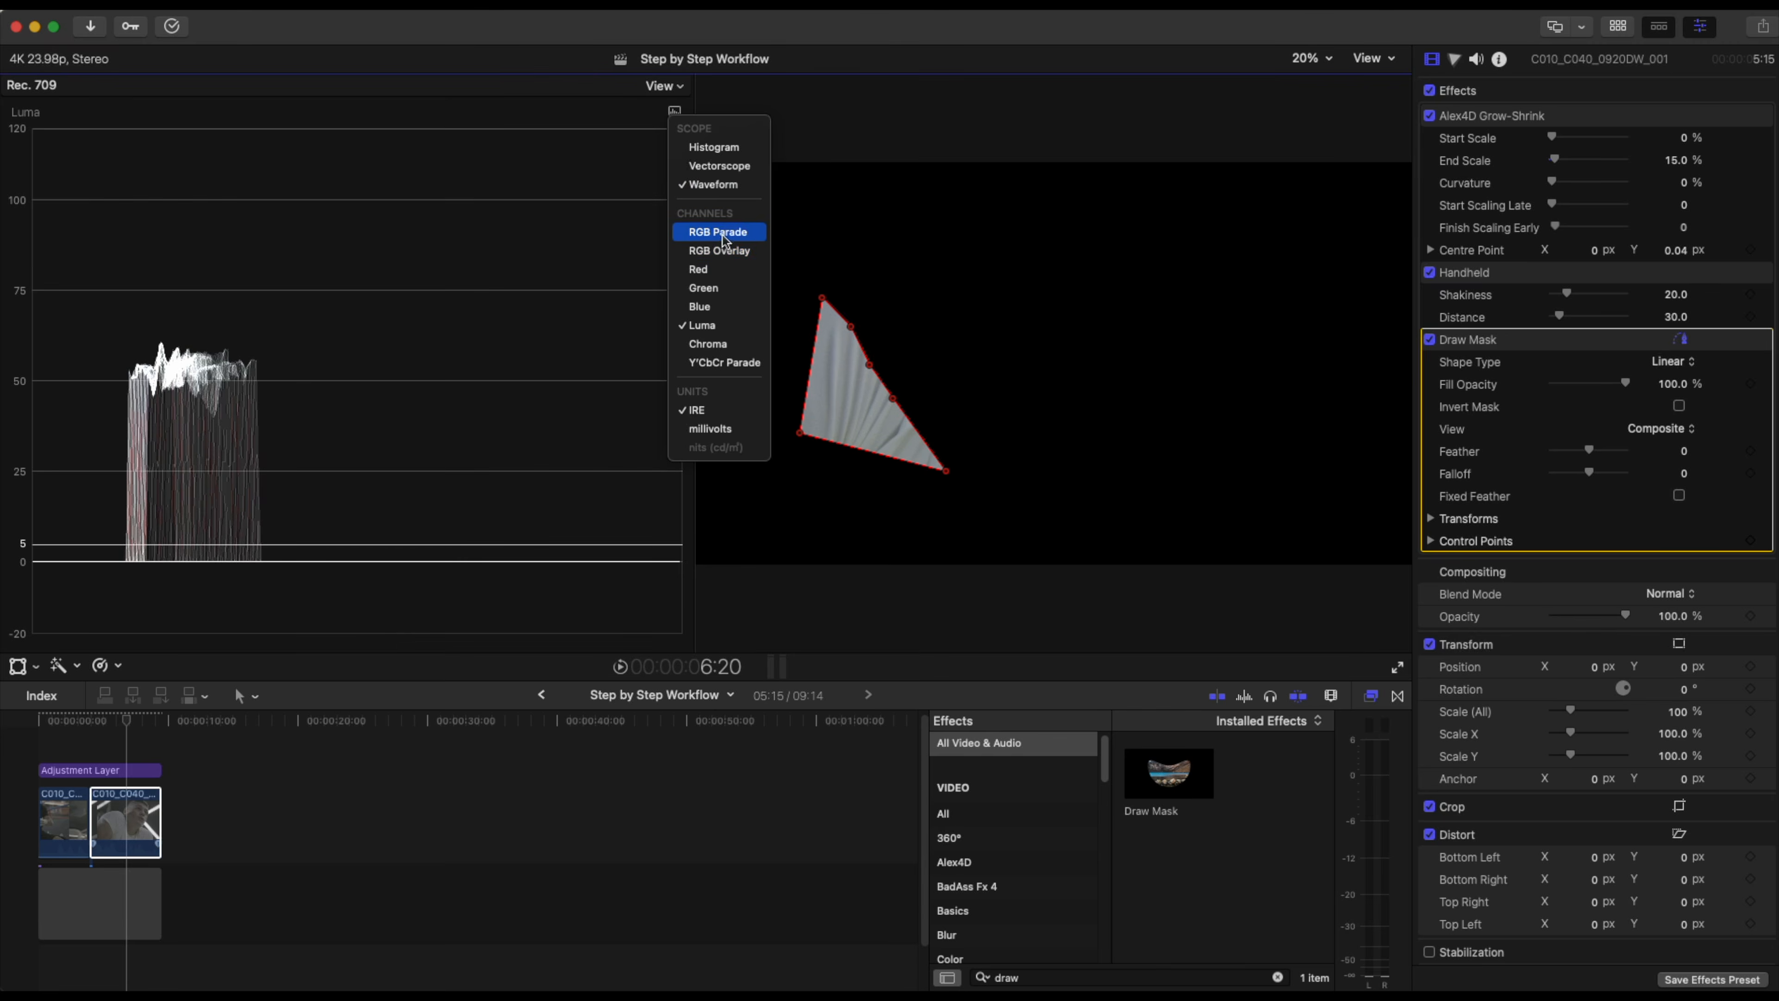
click(722, 251)
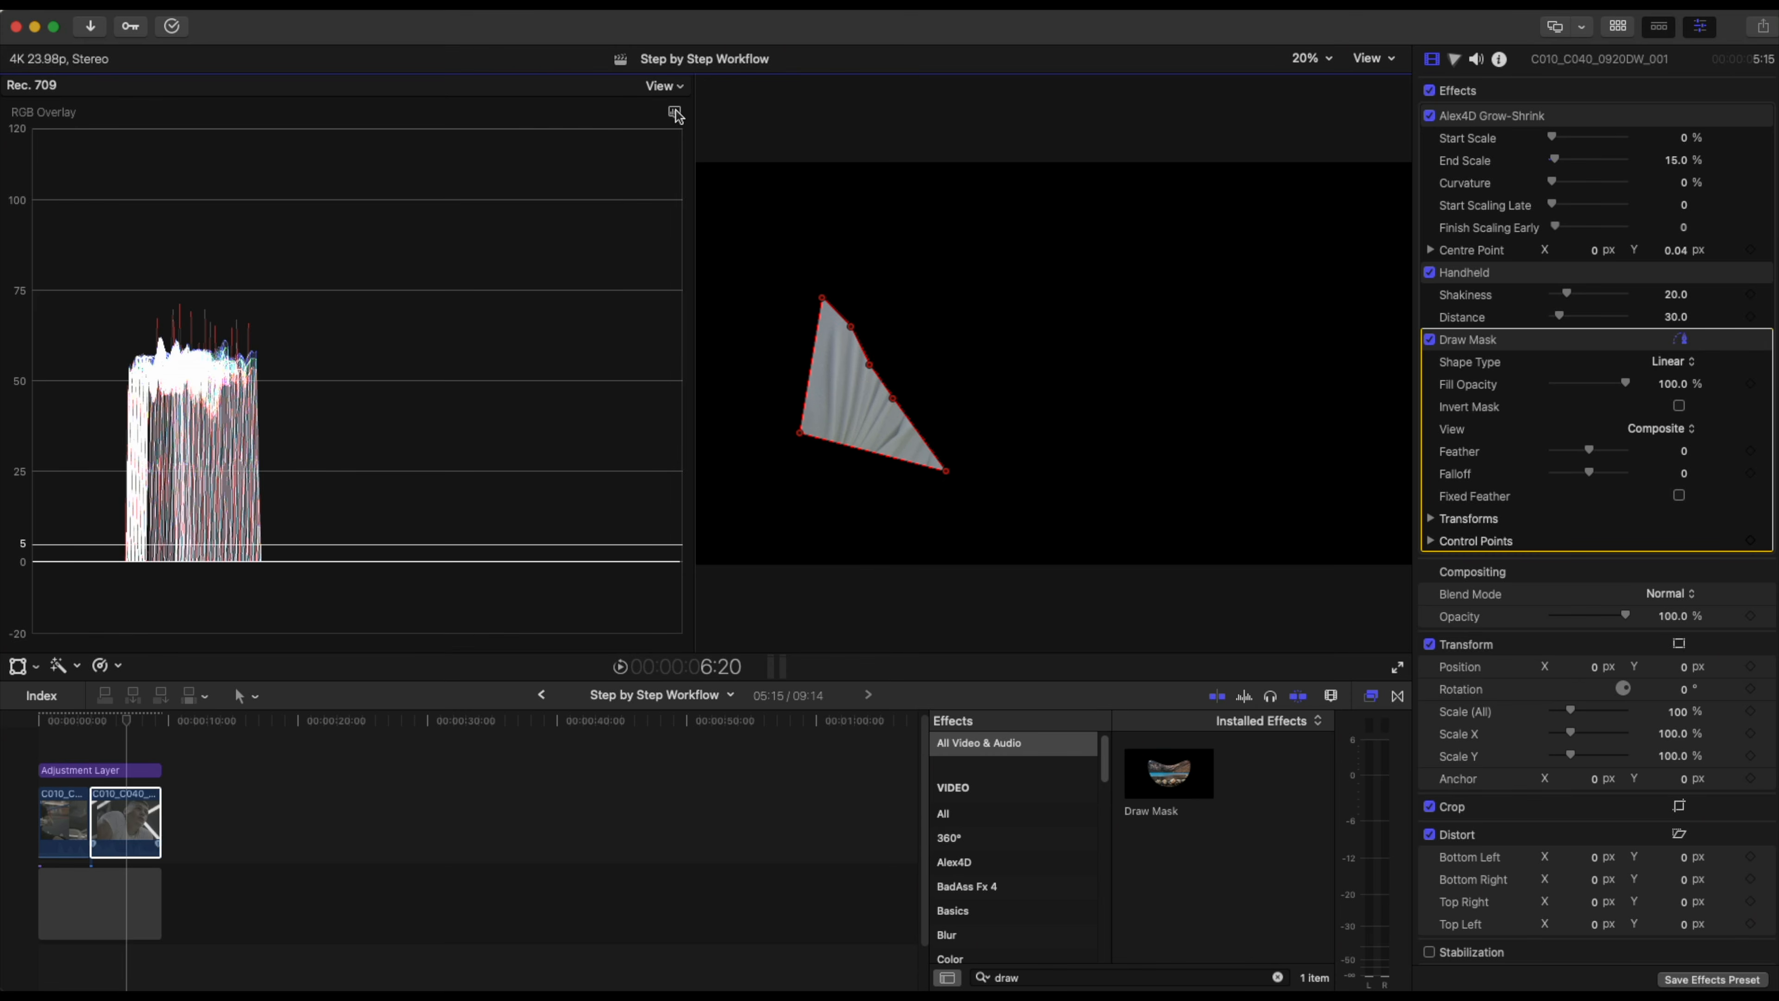
Disable the Draw Mask effect and hide the video scopes.
click(1429, 339)
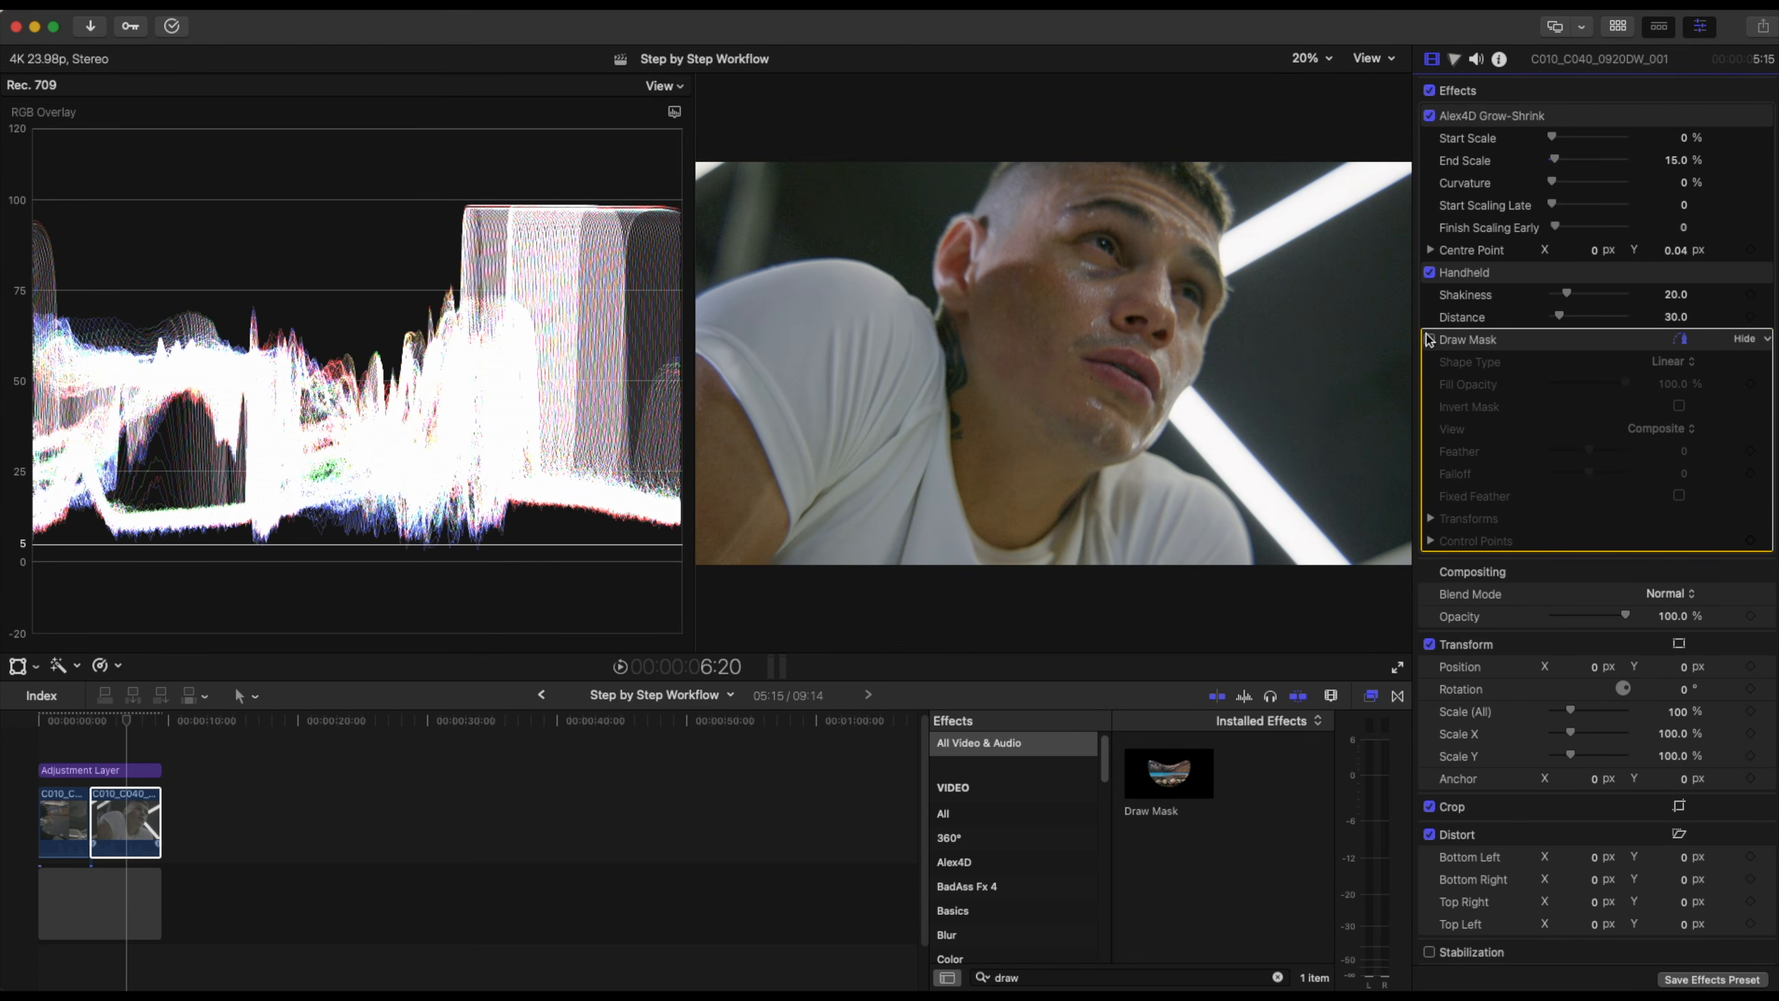
key(super+7)
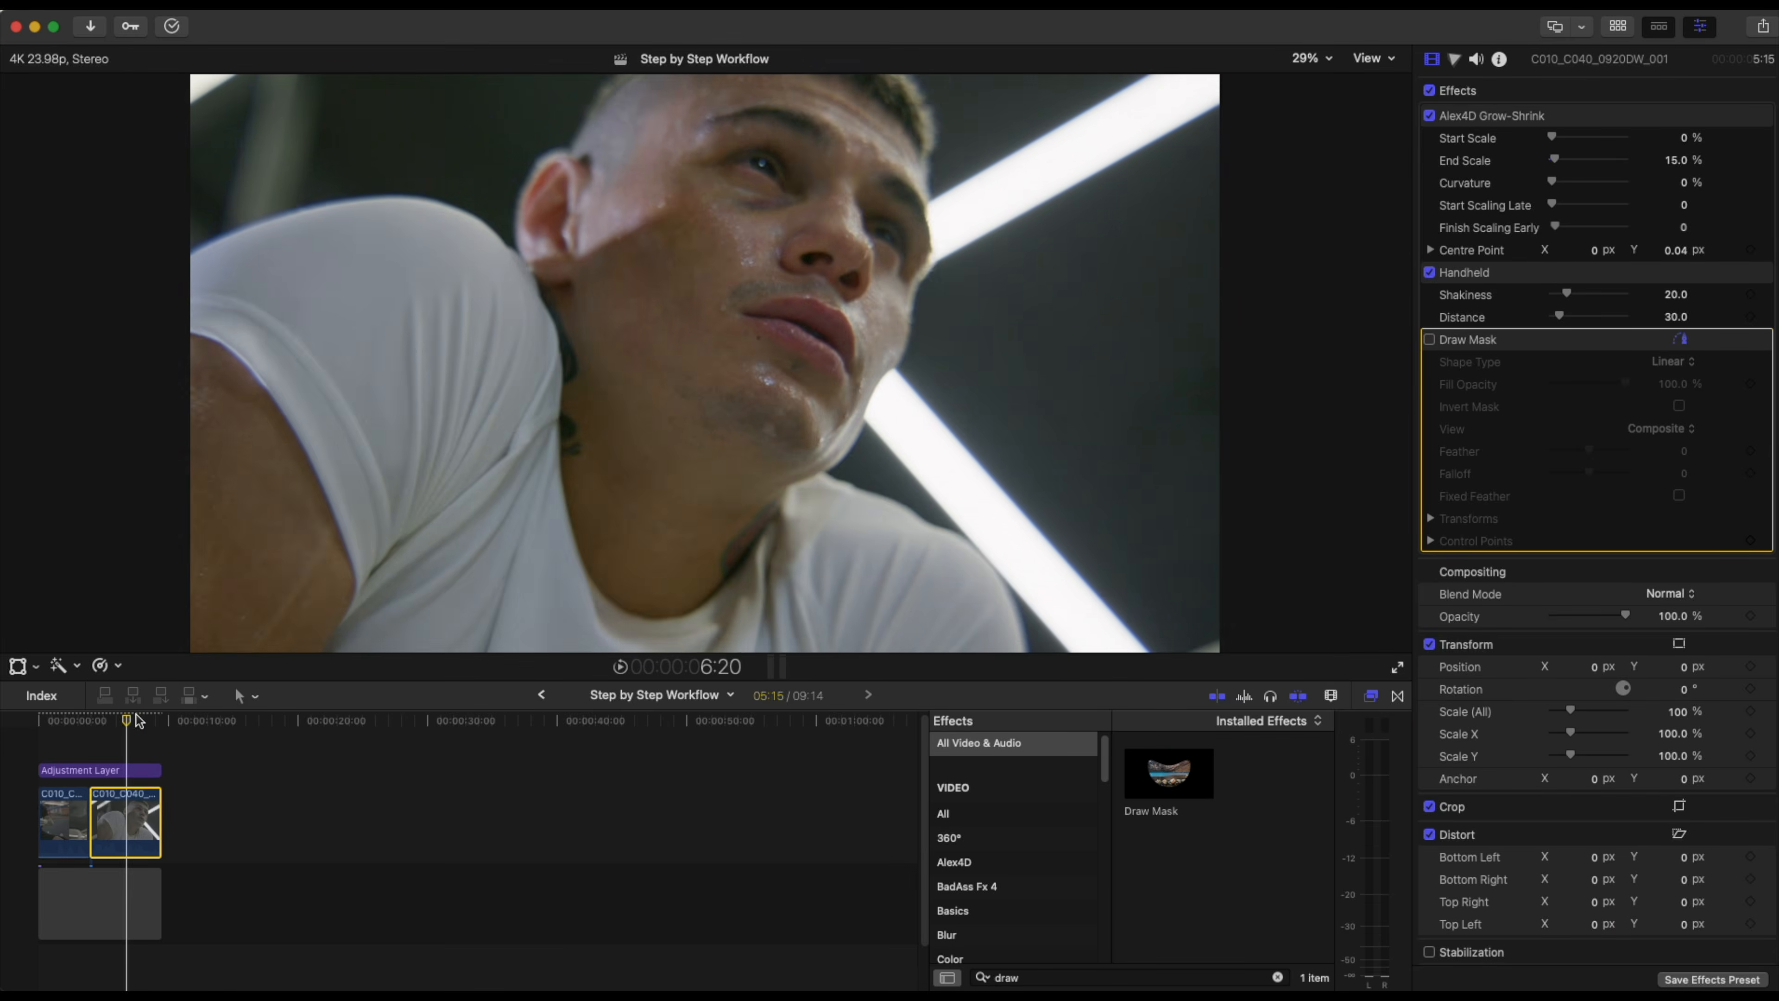
Move to the start of the timeline and open the first clip's RED RAW settings.
click(51, 714)
drag(50, 706, 40, 706)
click(51, 712)
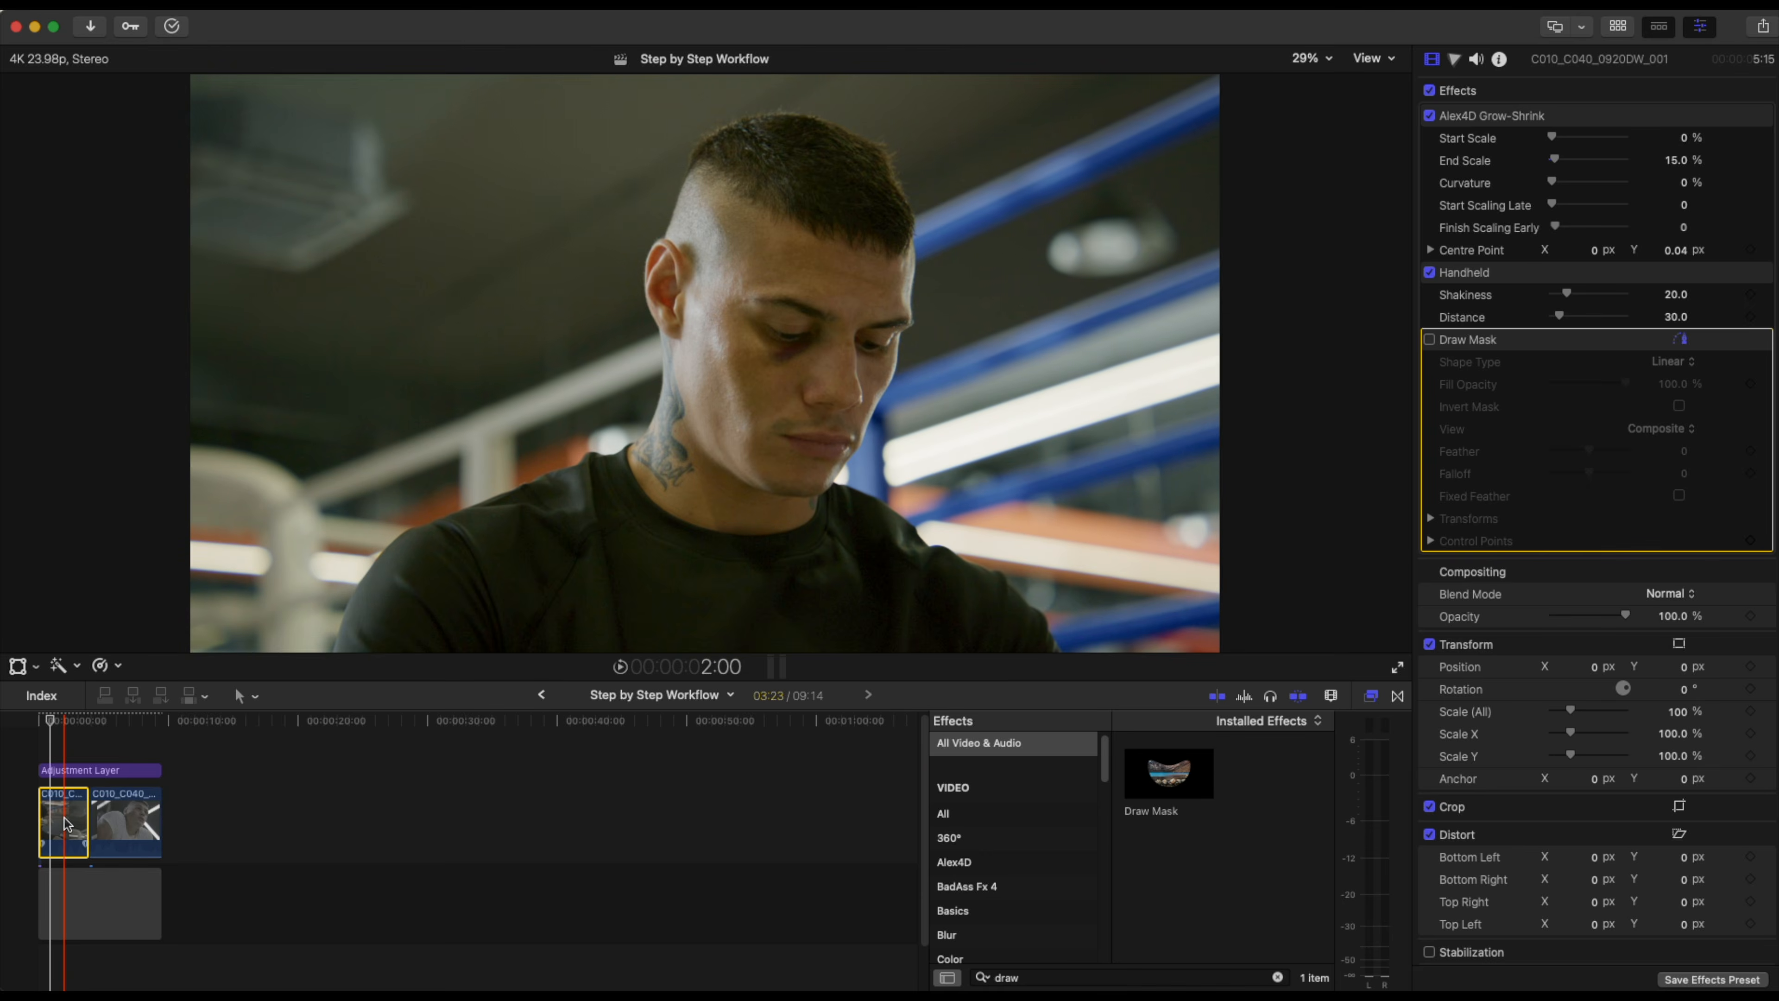
click(62, 819)
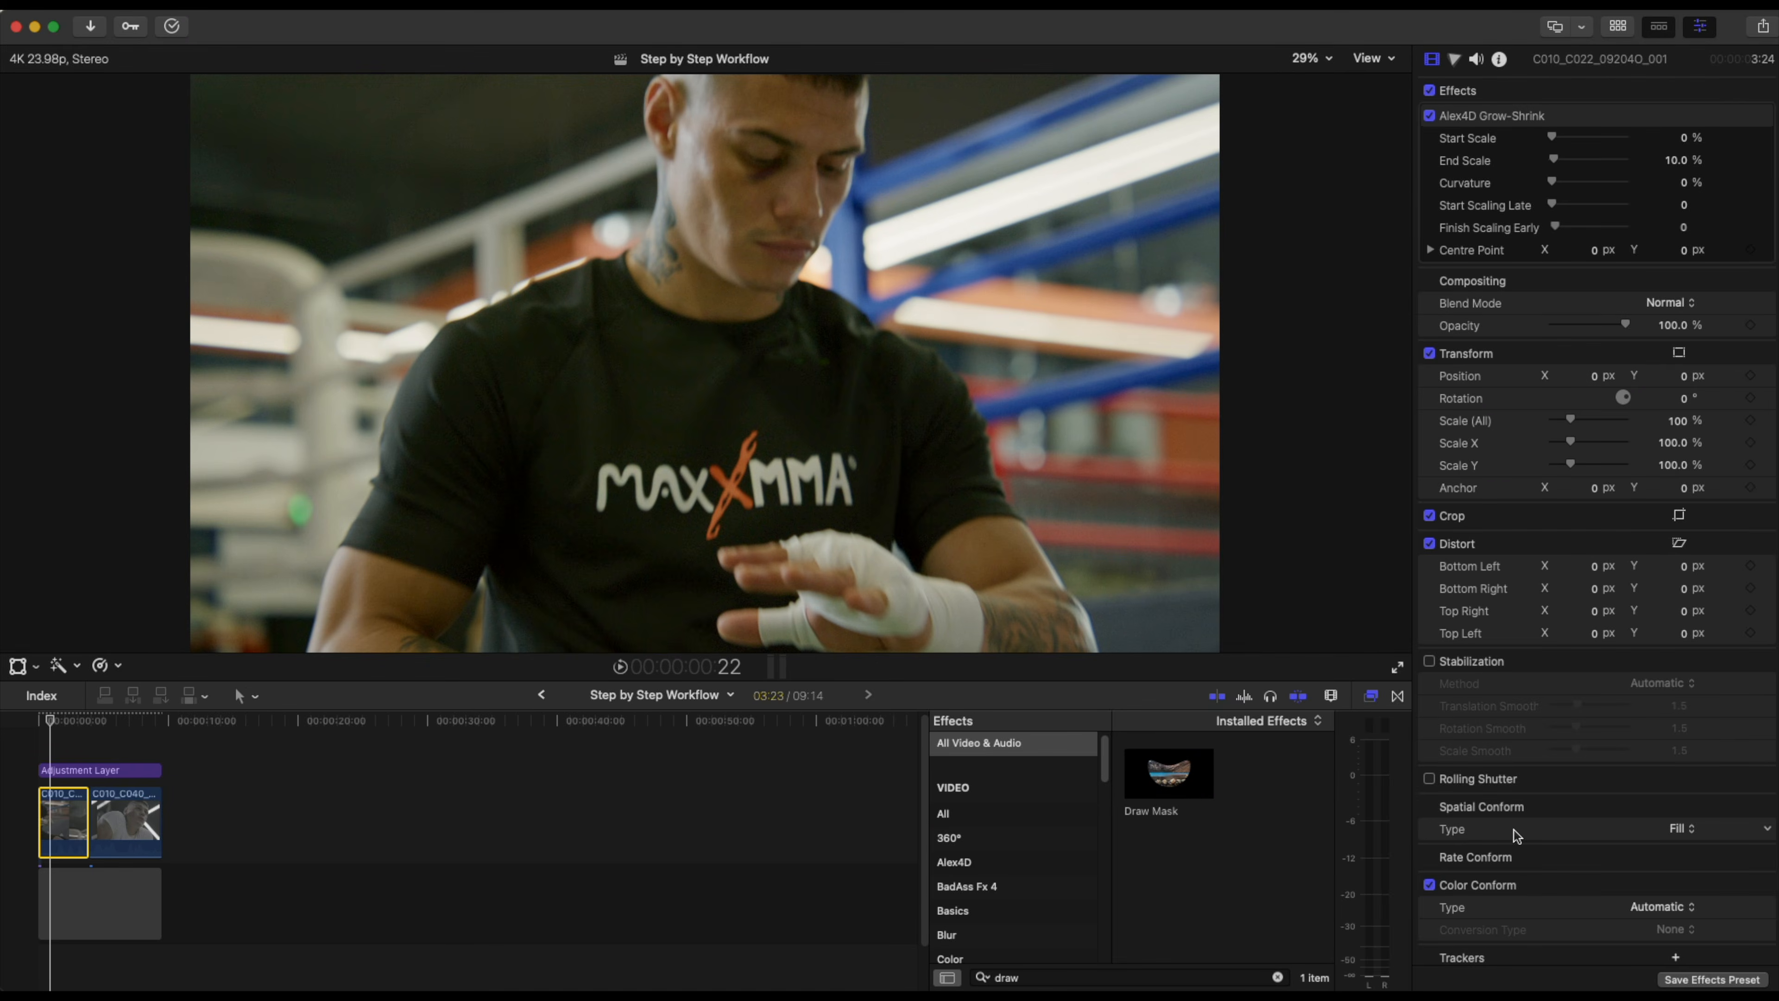
click(1504, 58)
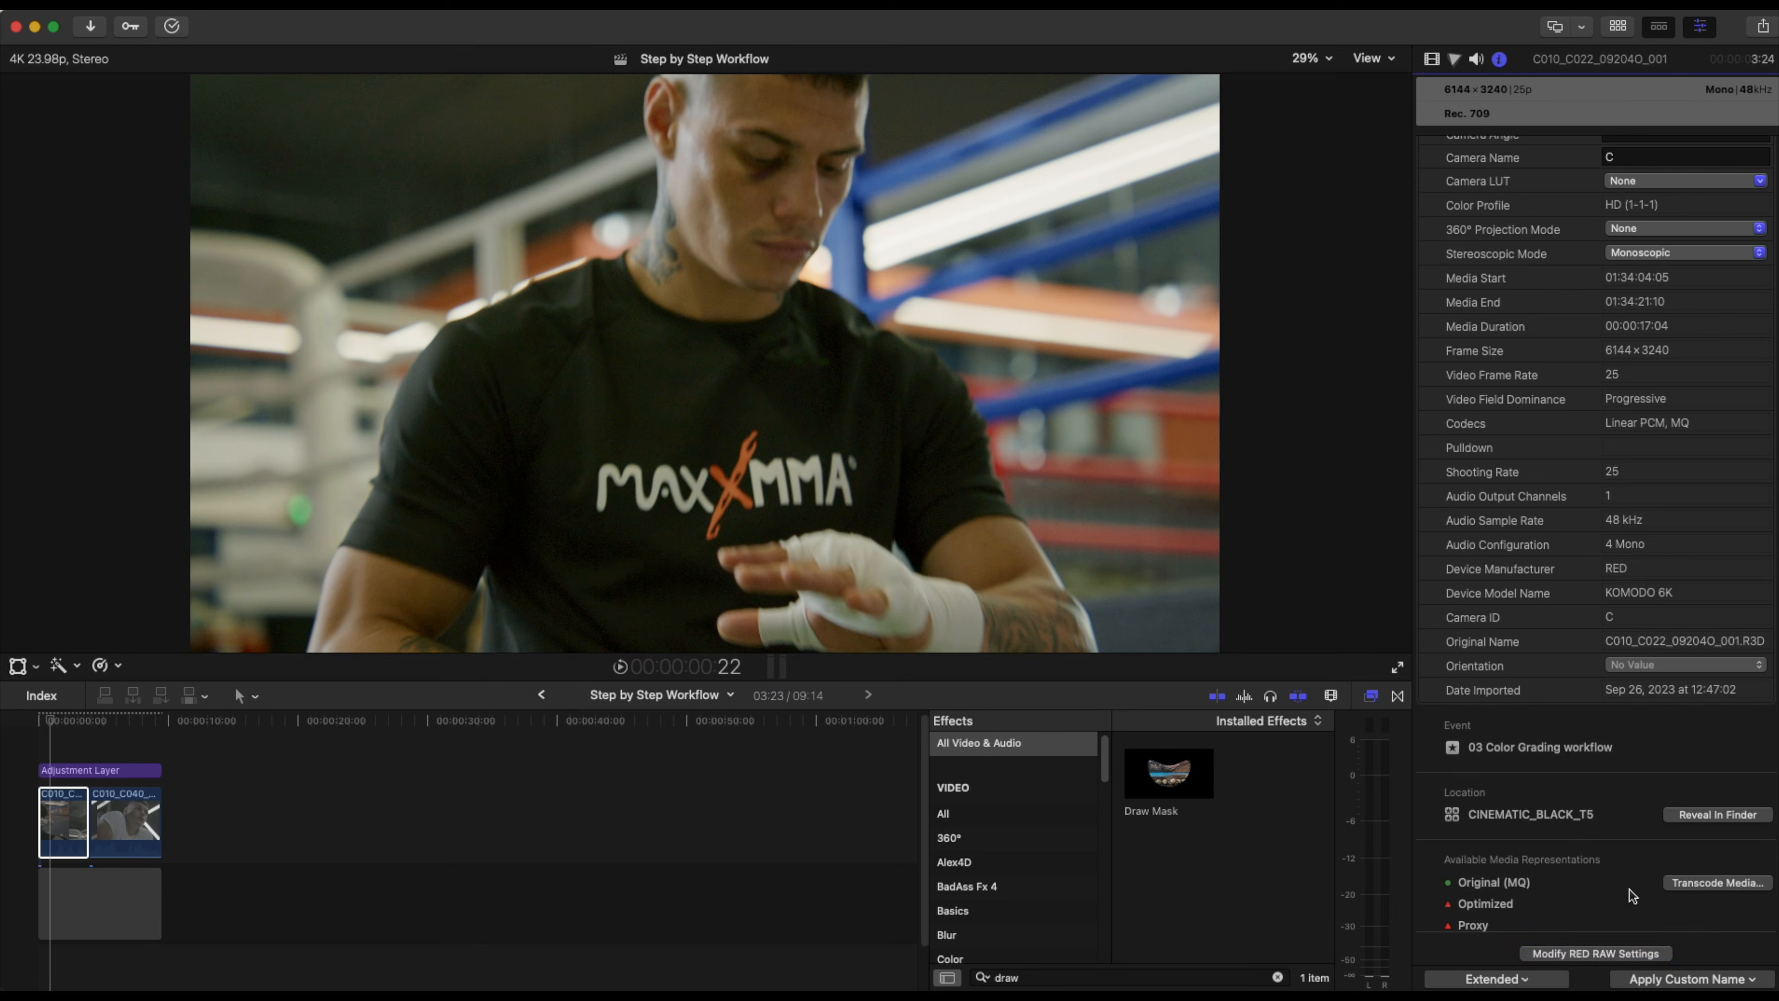
click(1608, 955)
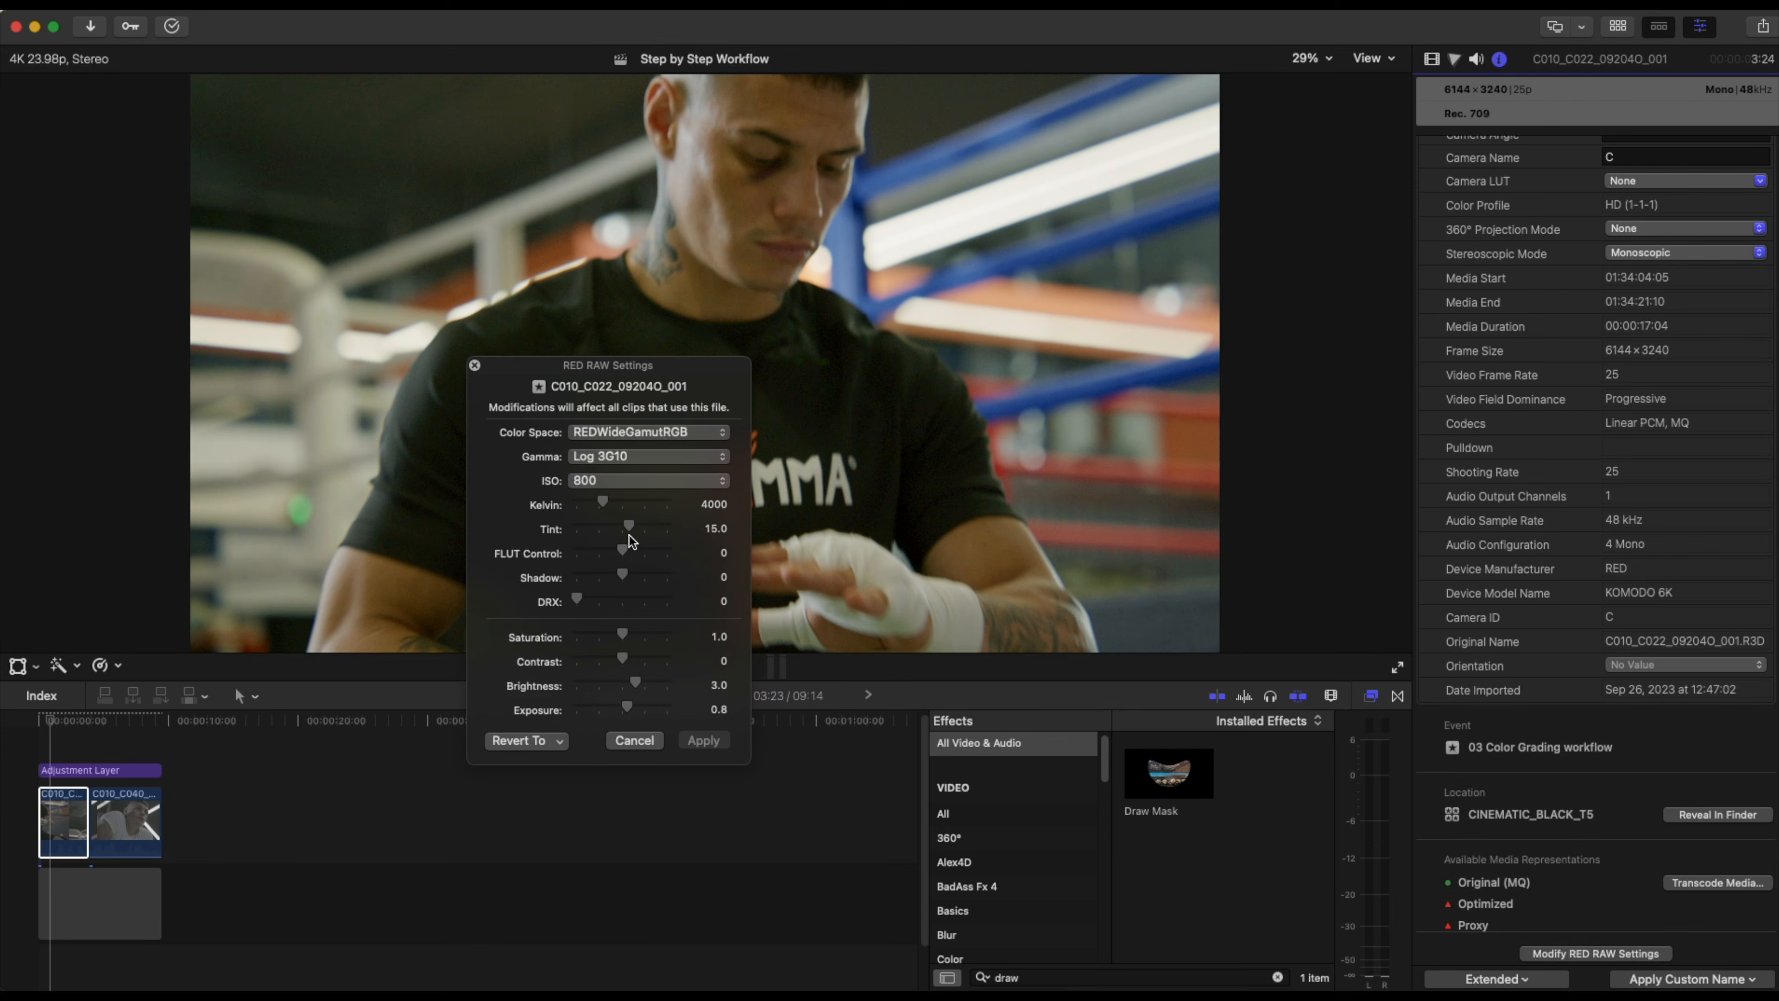
Set the RED RAW Tint to 5, apply the settings and close the dialog.
click(711, 532)
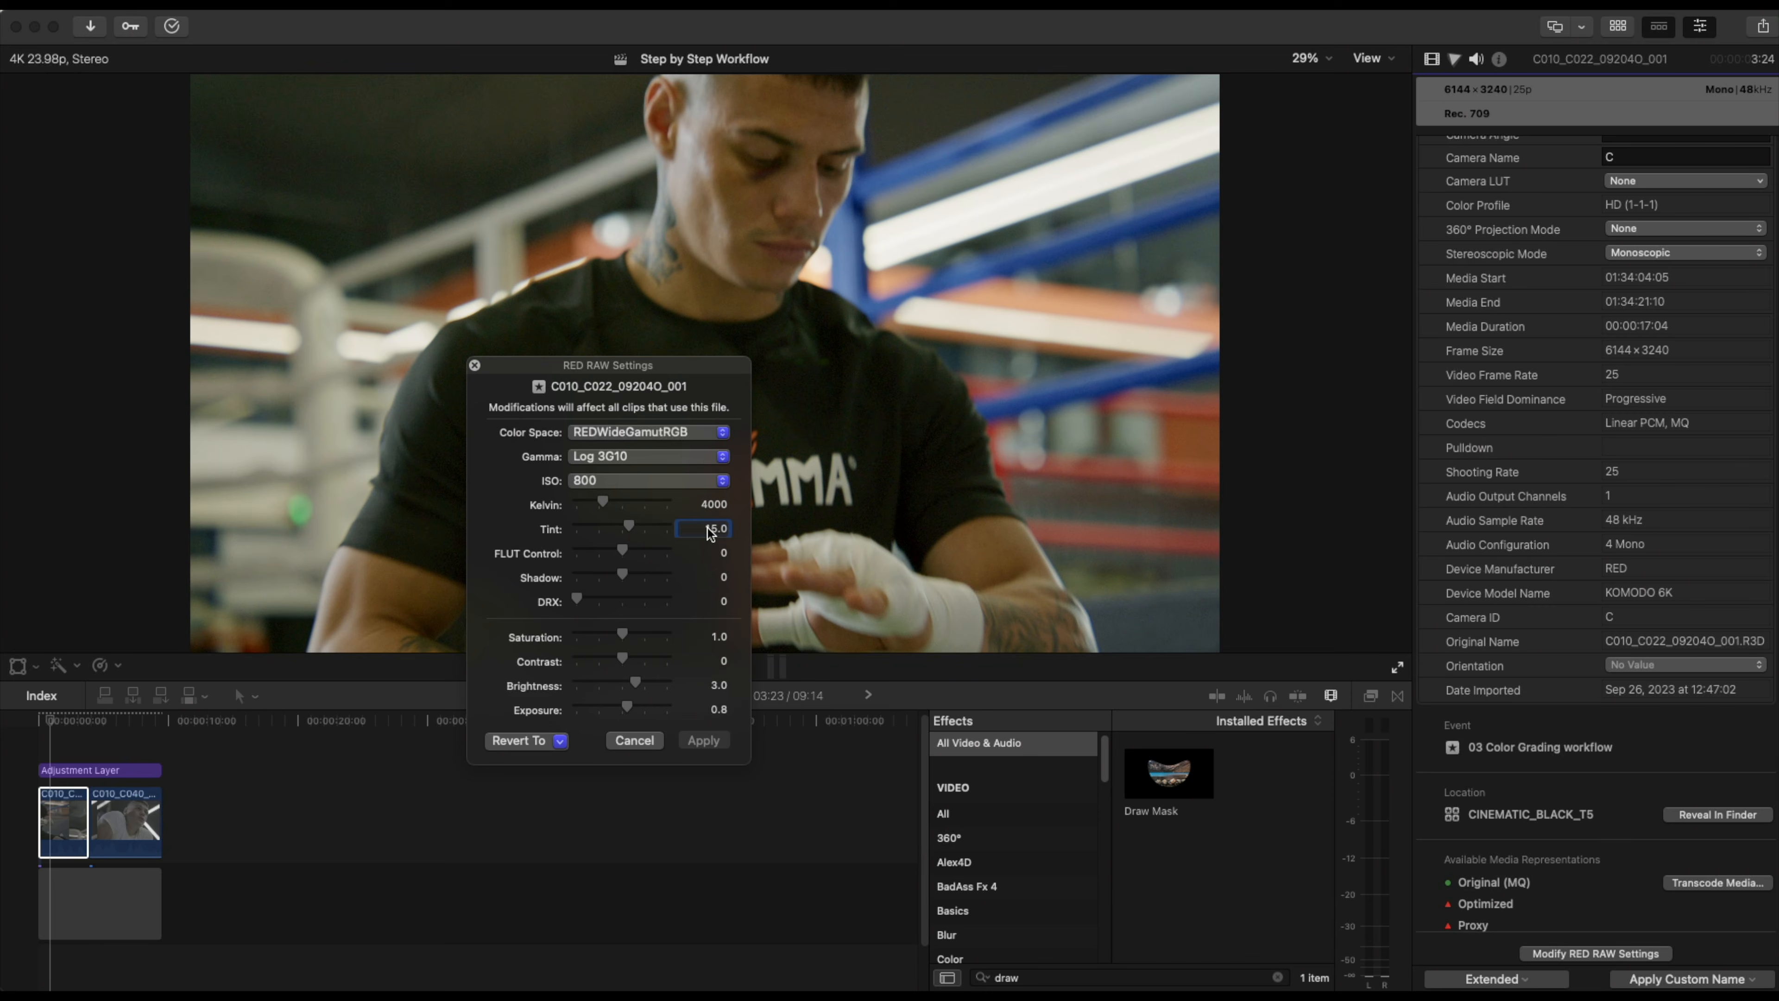
text(5)
key(Return)
click(689, 740)
click(474, 365)
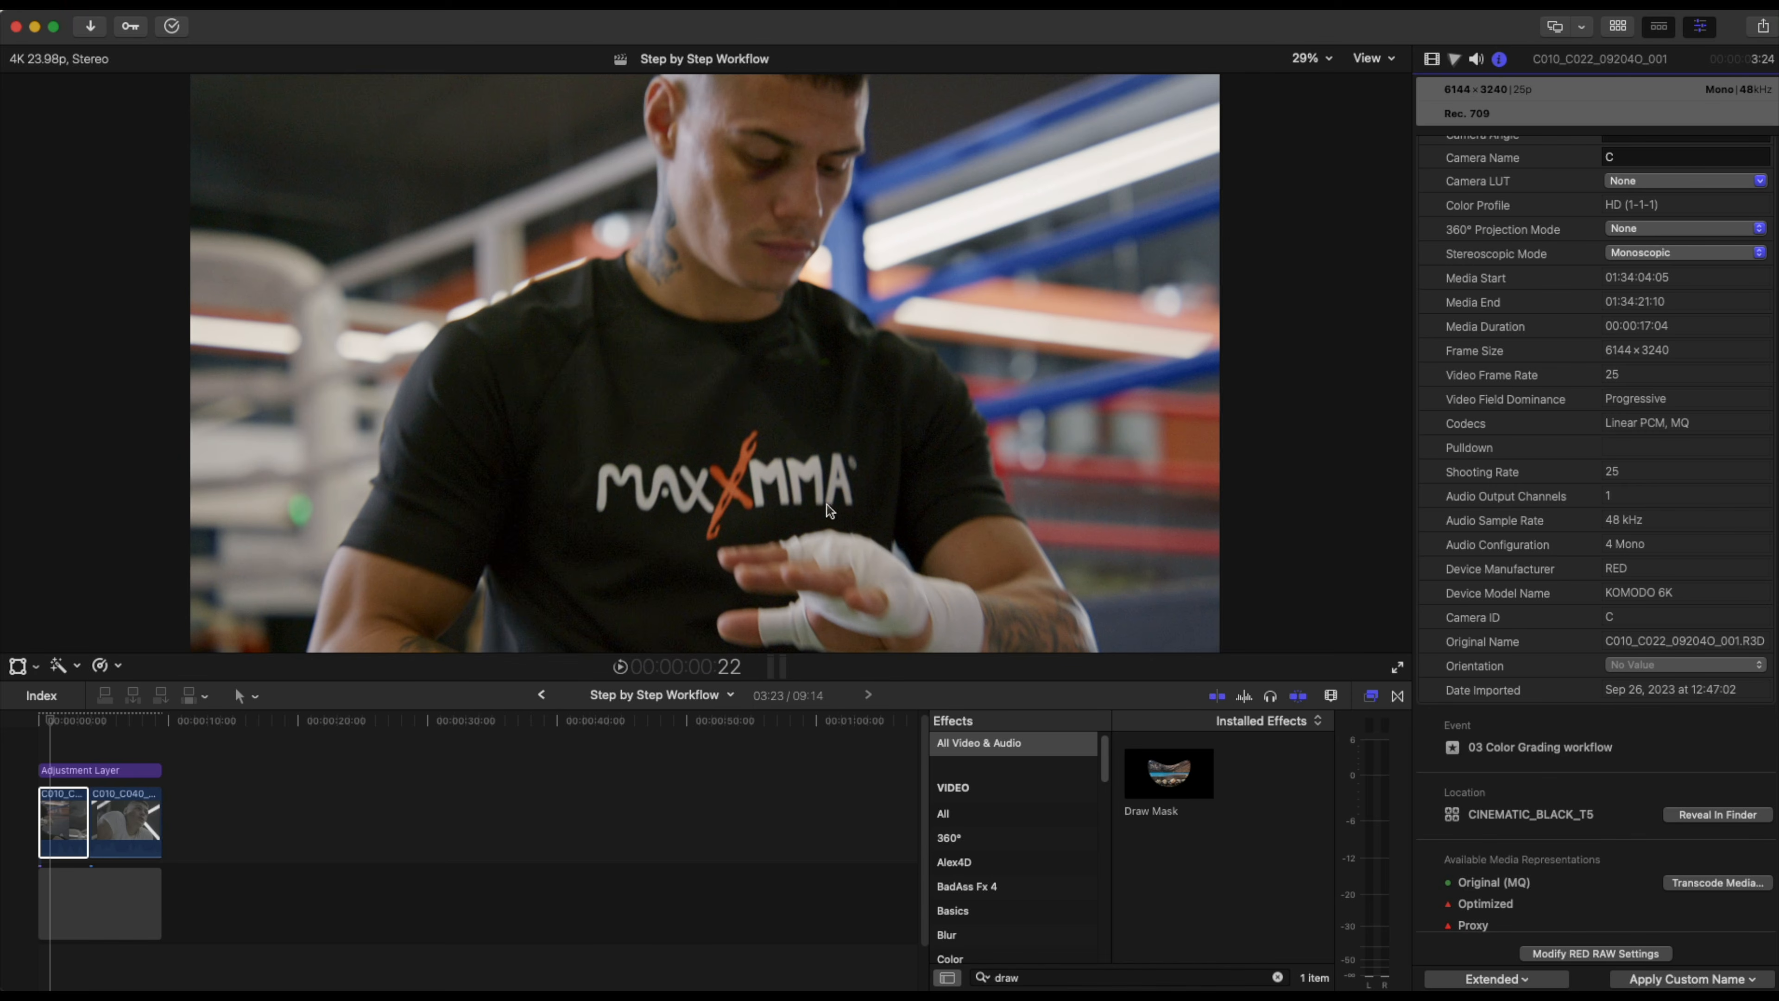
Apply the Draw Mask effect to the first clip at about 1:10 in the timeline.
click(50, 720)
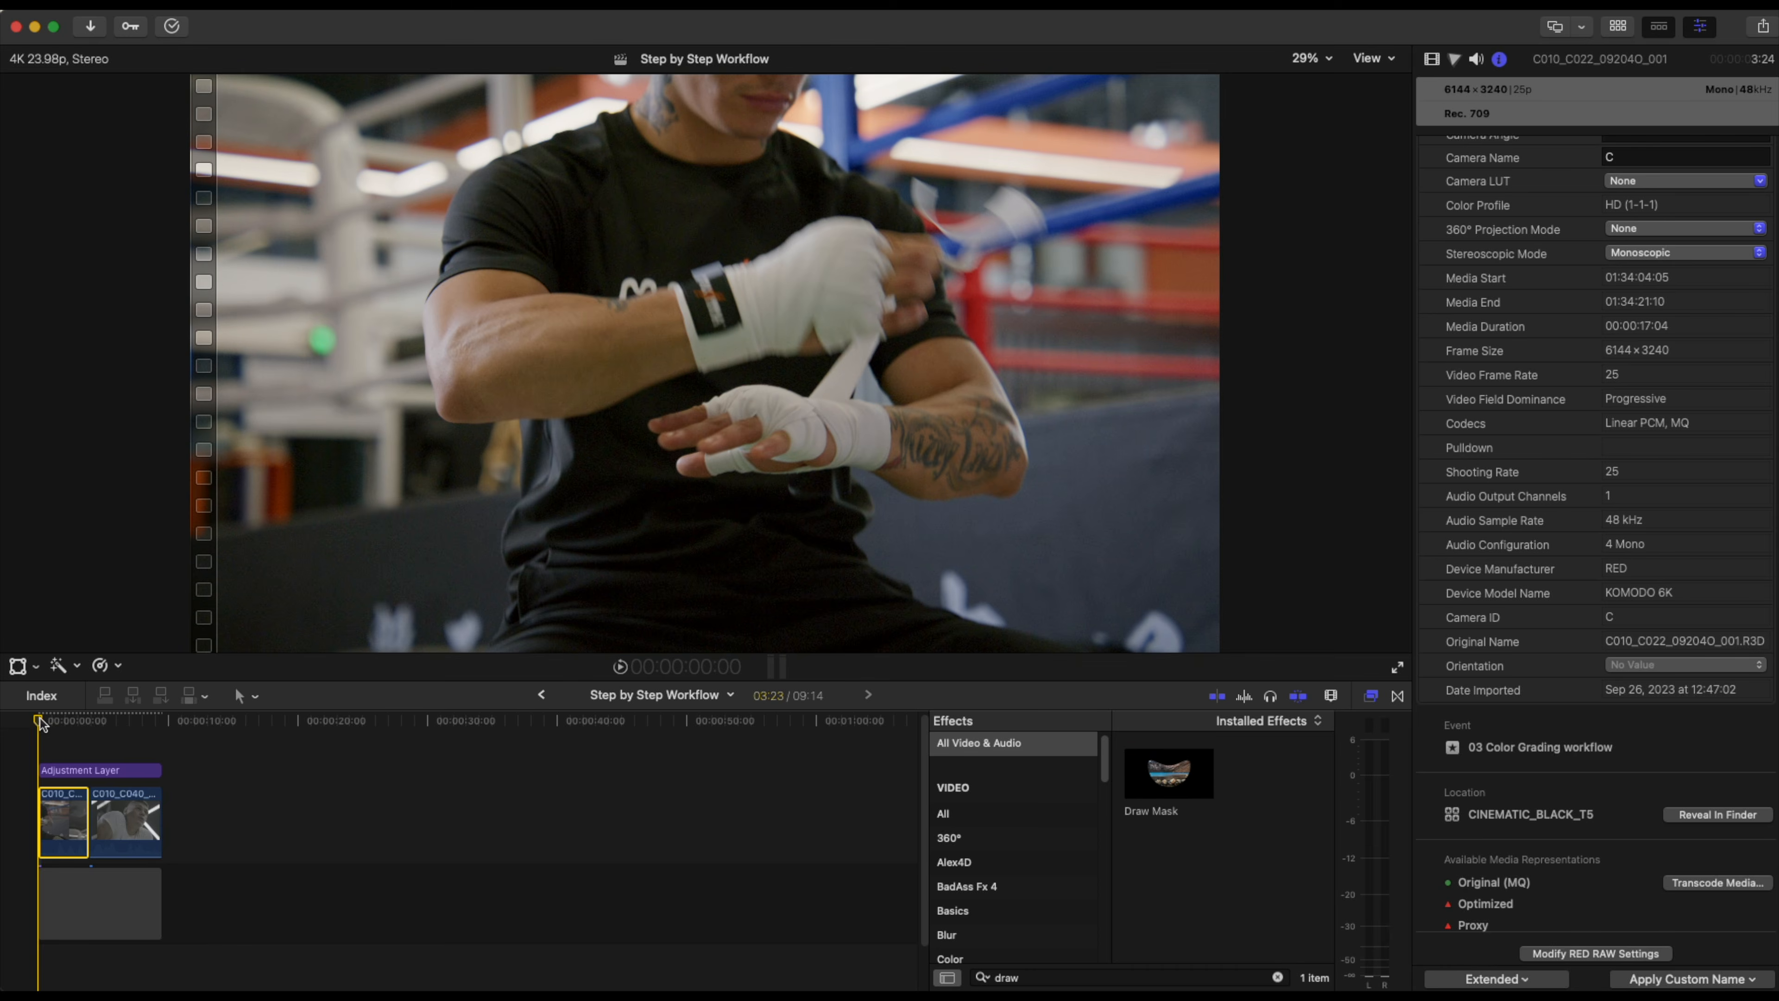
mouse_move(50, 718)
mouse_down()
mouse_move(107, 722)
mouse_move(38, 720)
mouse_move(85, 716)
mouse_move(38, 719)
mouse_move(78, 715)
mouse_move(57, 719)
mouse_up()
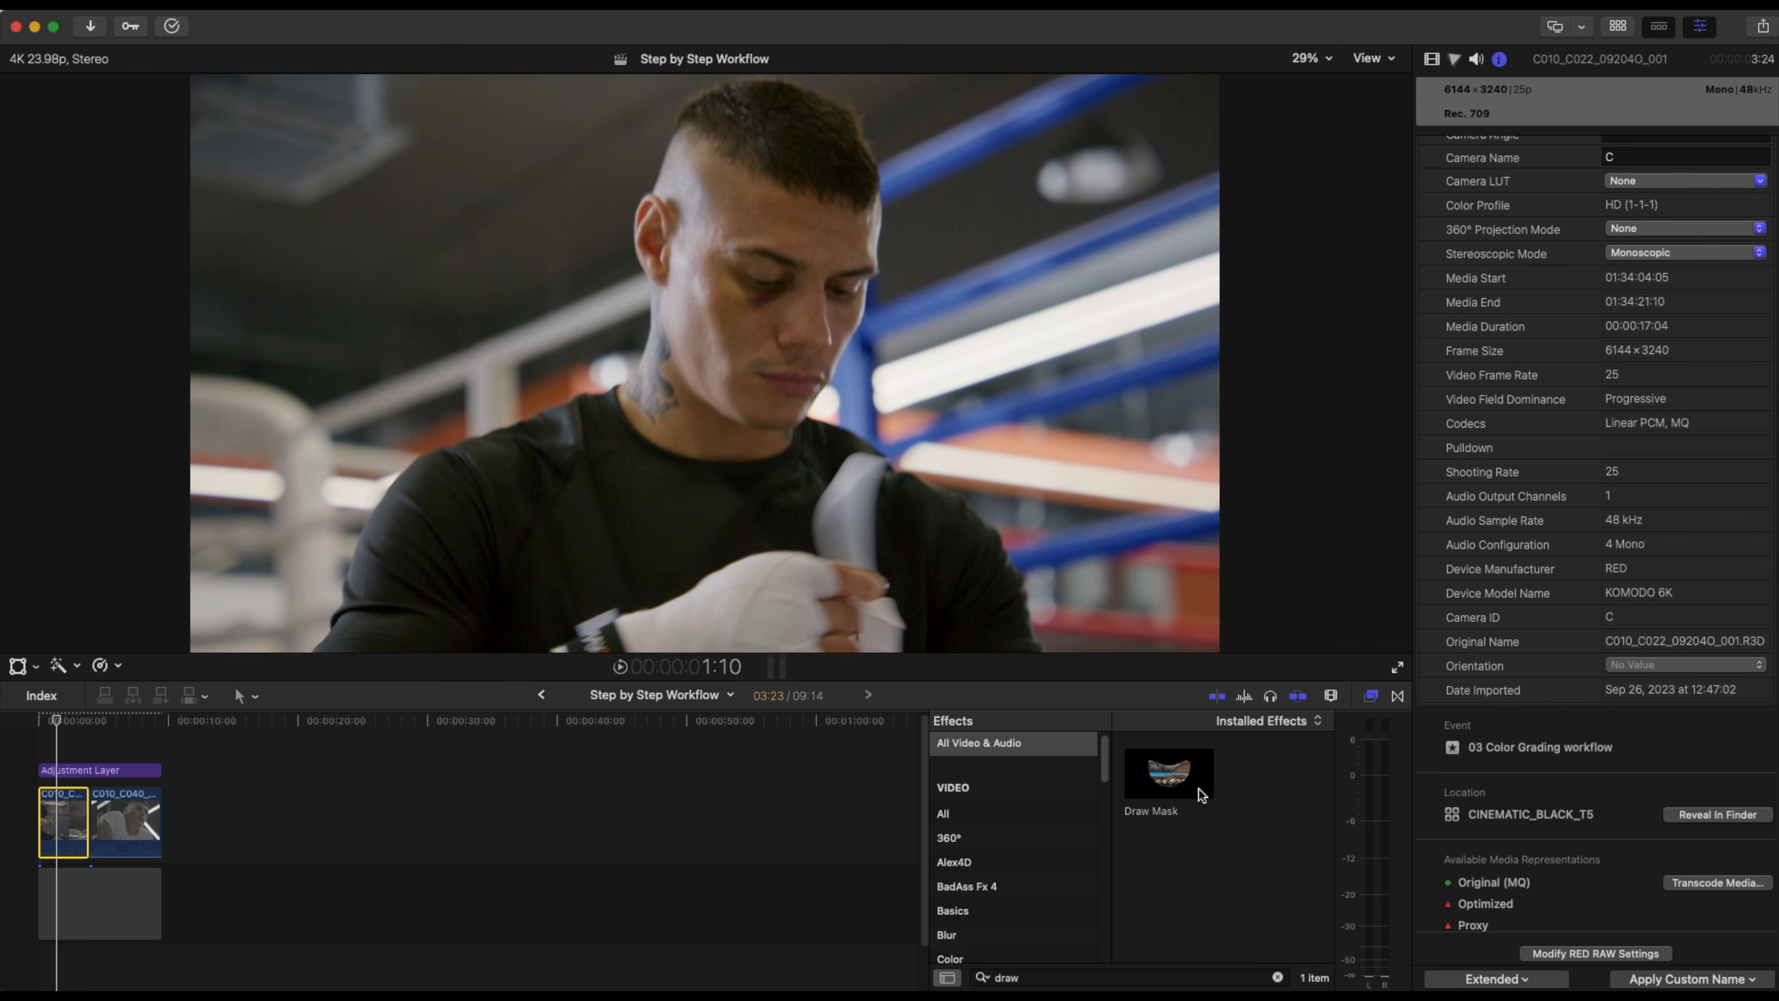
mouse_move(1179, 771)
mouse_down()
mouse_move(241, 834)
mouse_move(77, 822)
mouse_up()
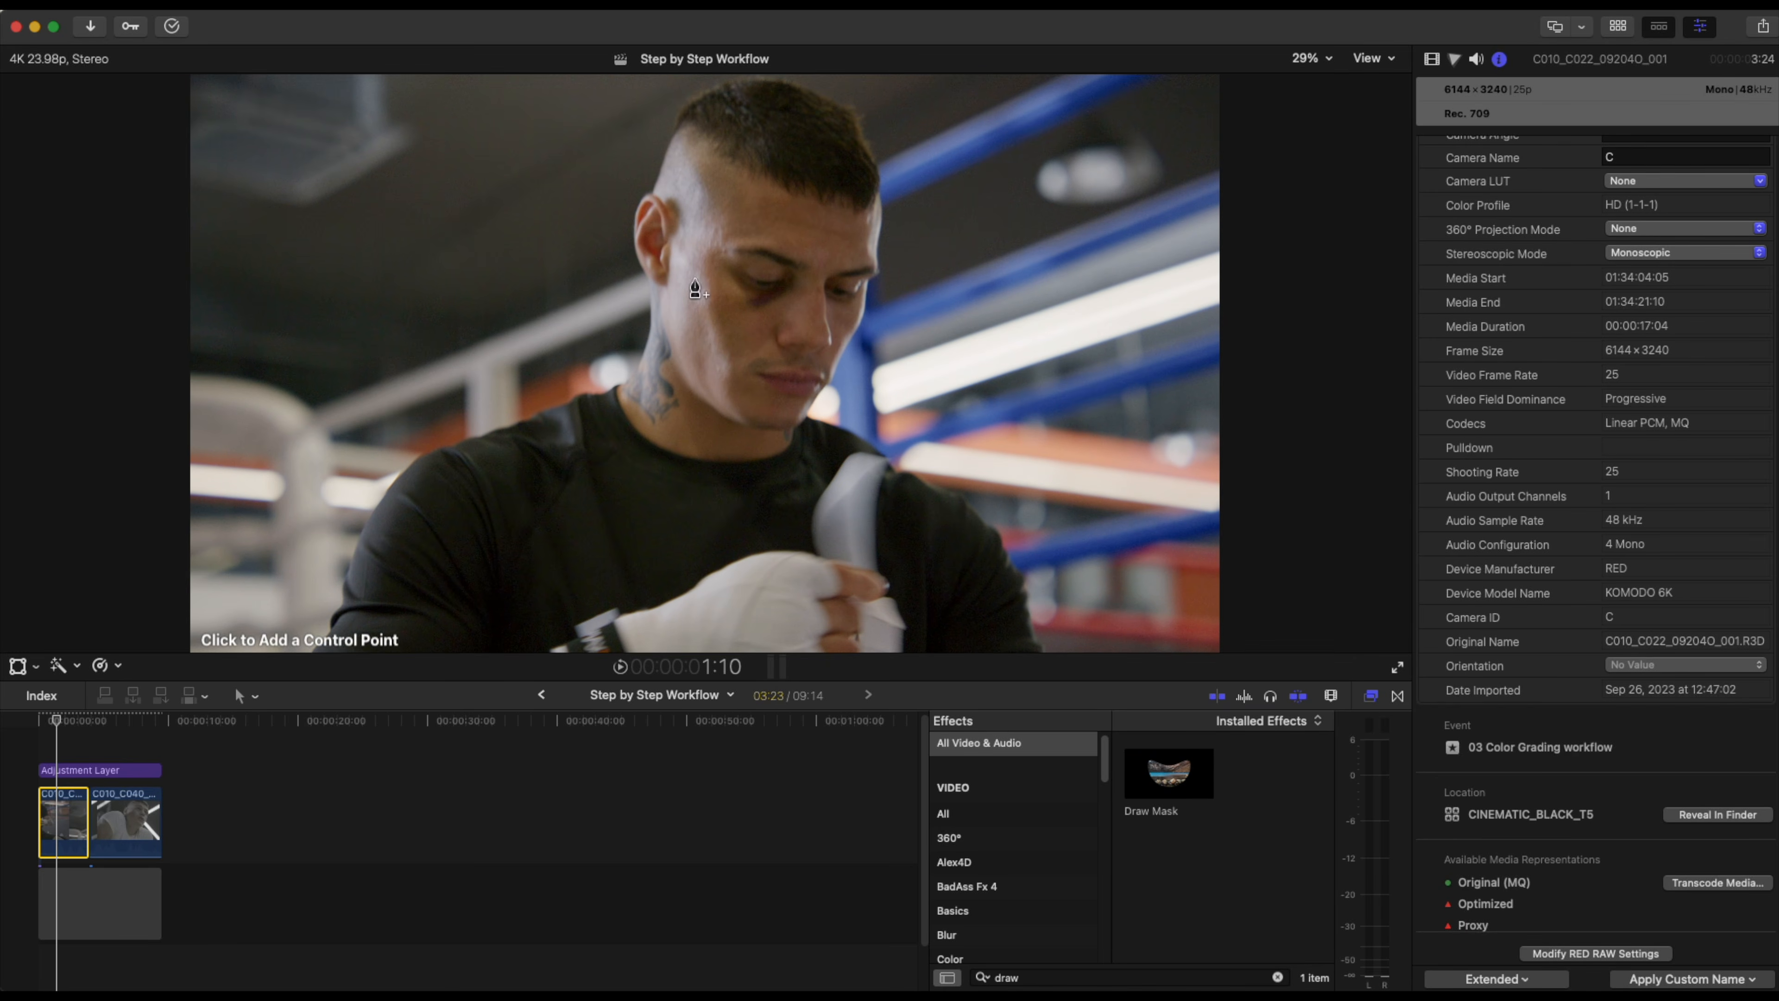
Draw a closed four-point mask over the man's cheek.
click(684, 294)
click(745, 308)
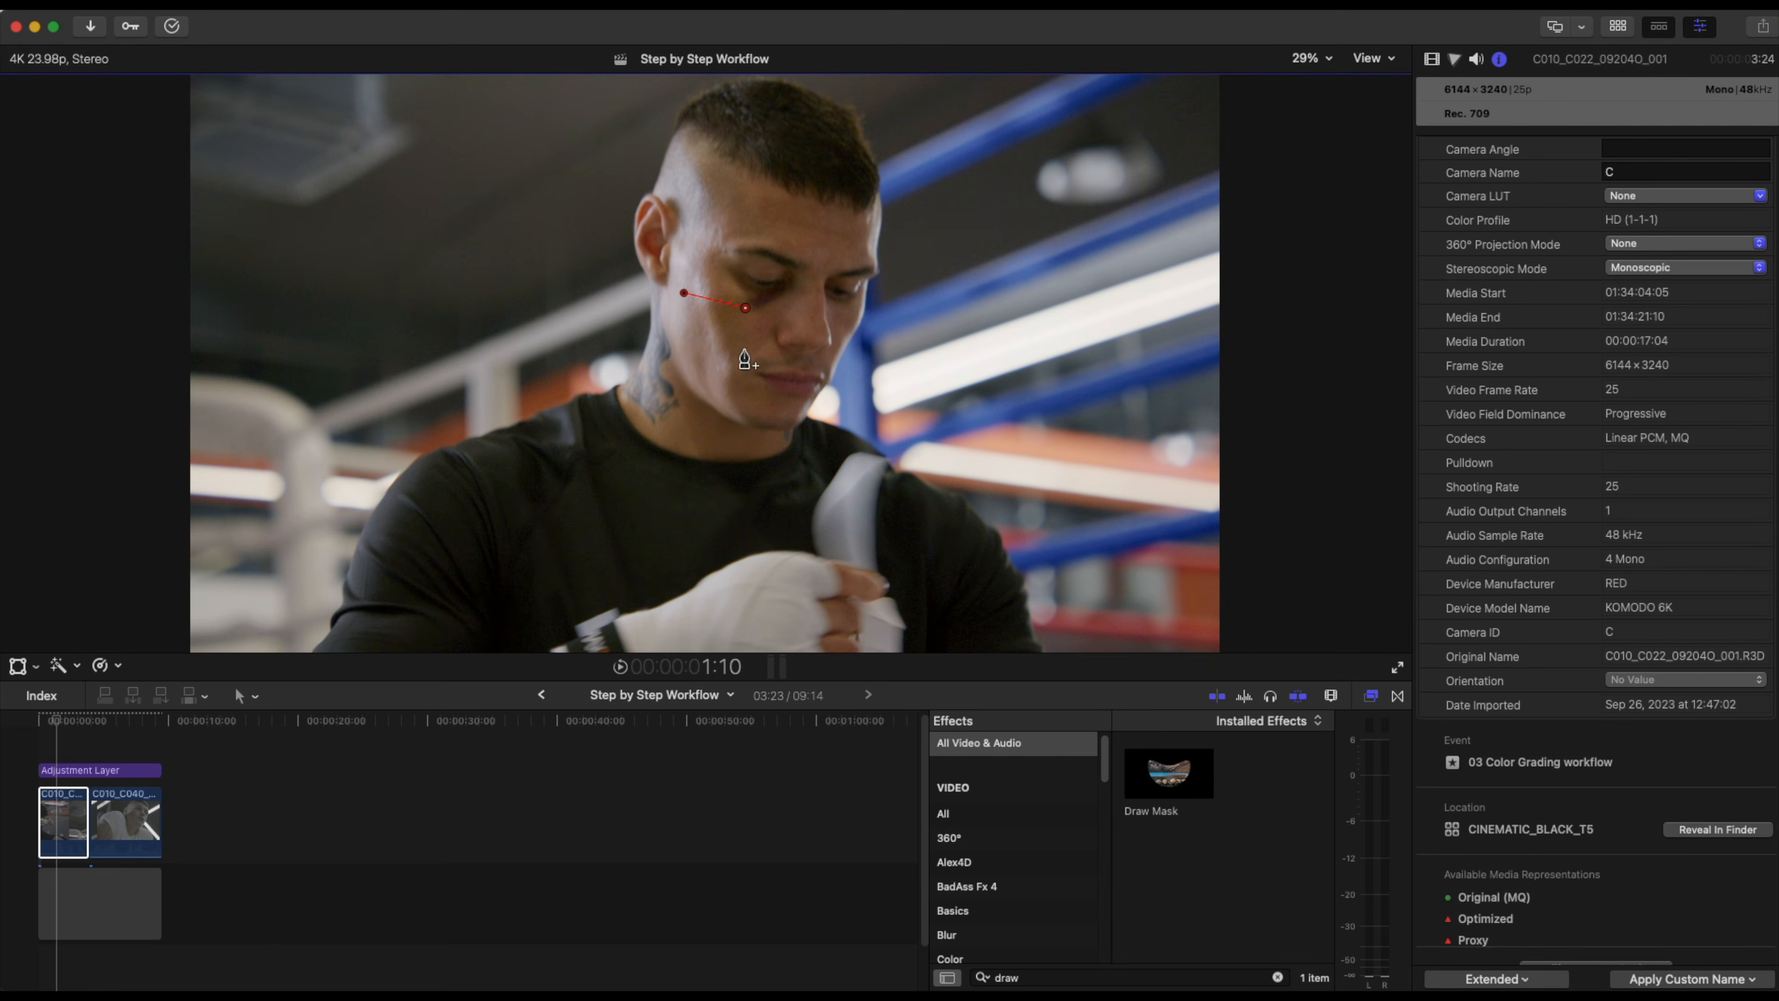
click(740, 375)
click(682, 352)
click(684, 293)
Show the video scopes and switch them to the Vectorscope.
key(super+7)
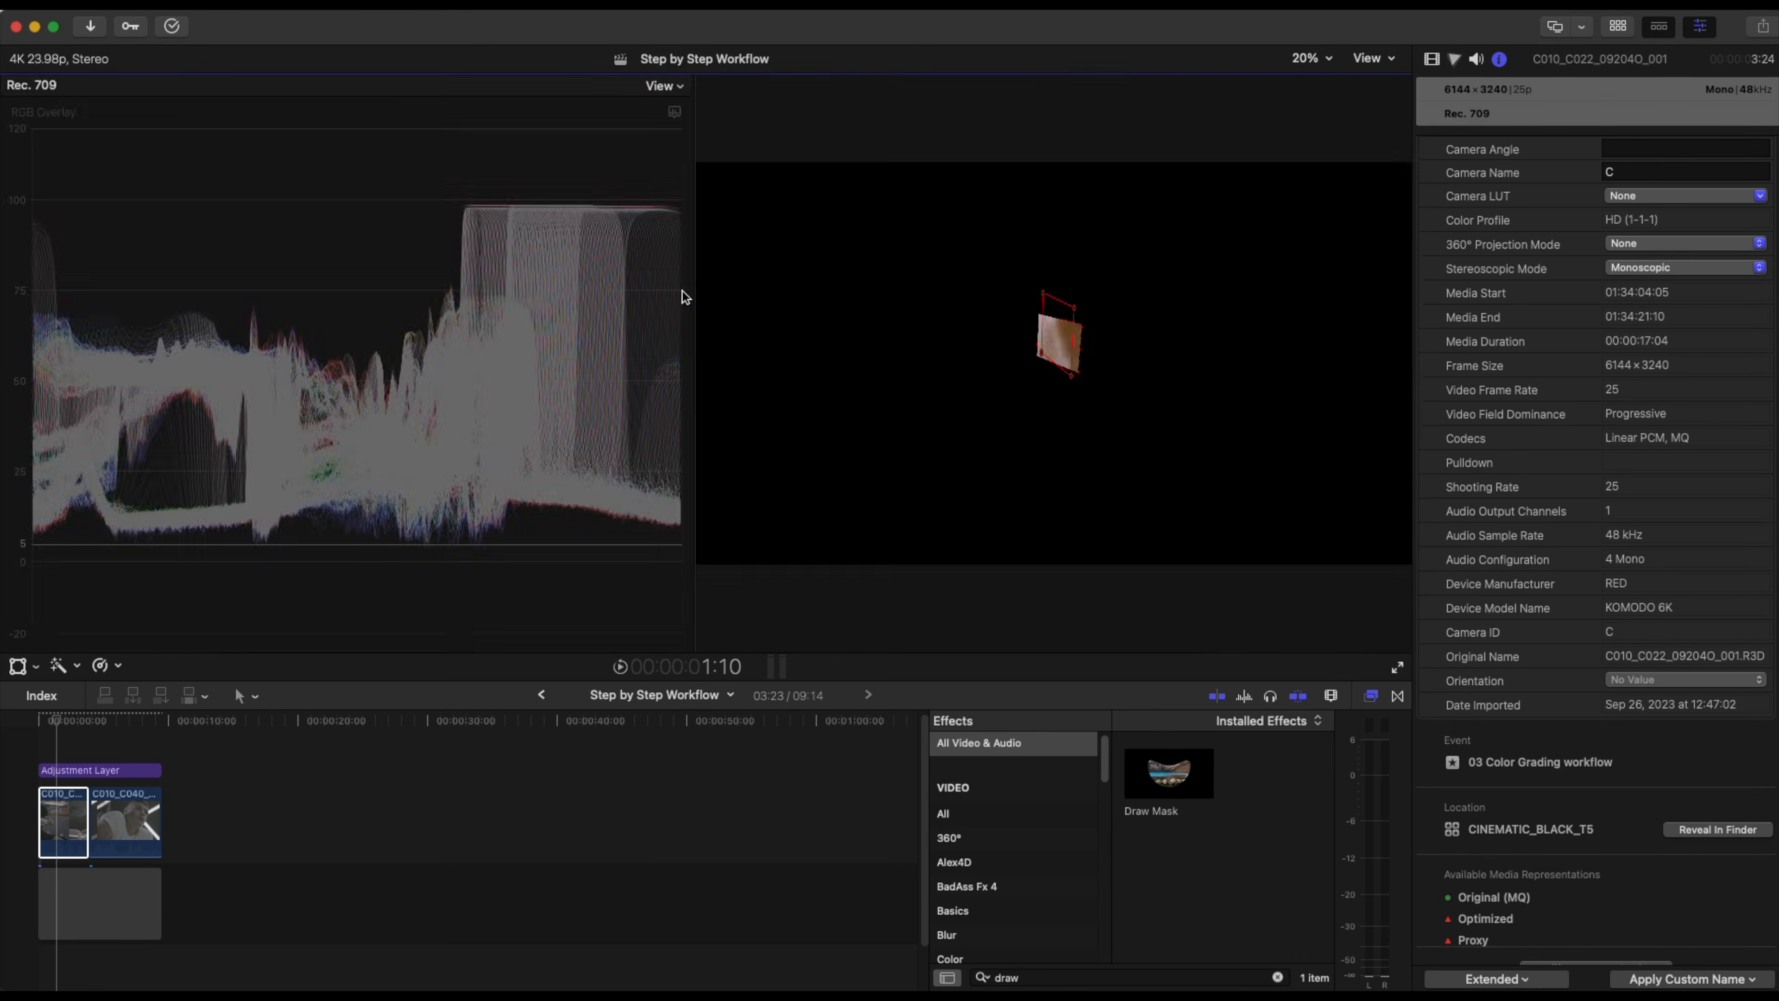
click(676, 112)
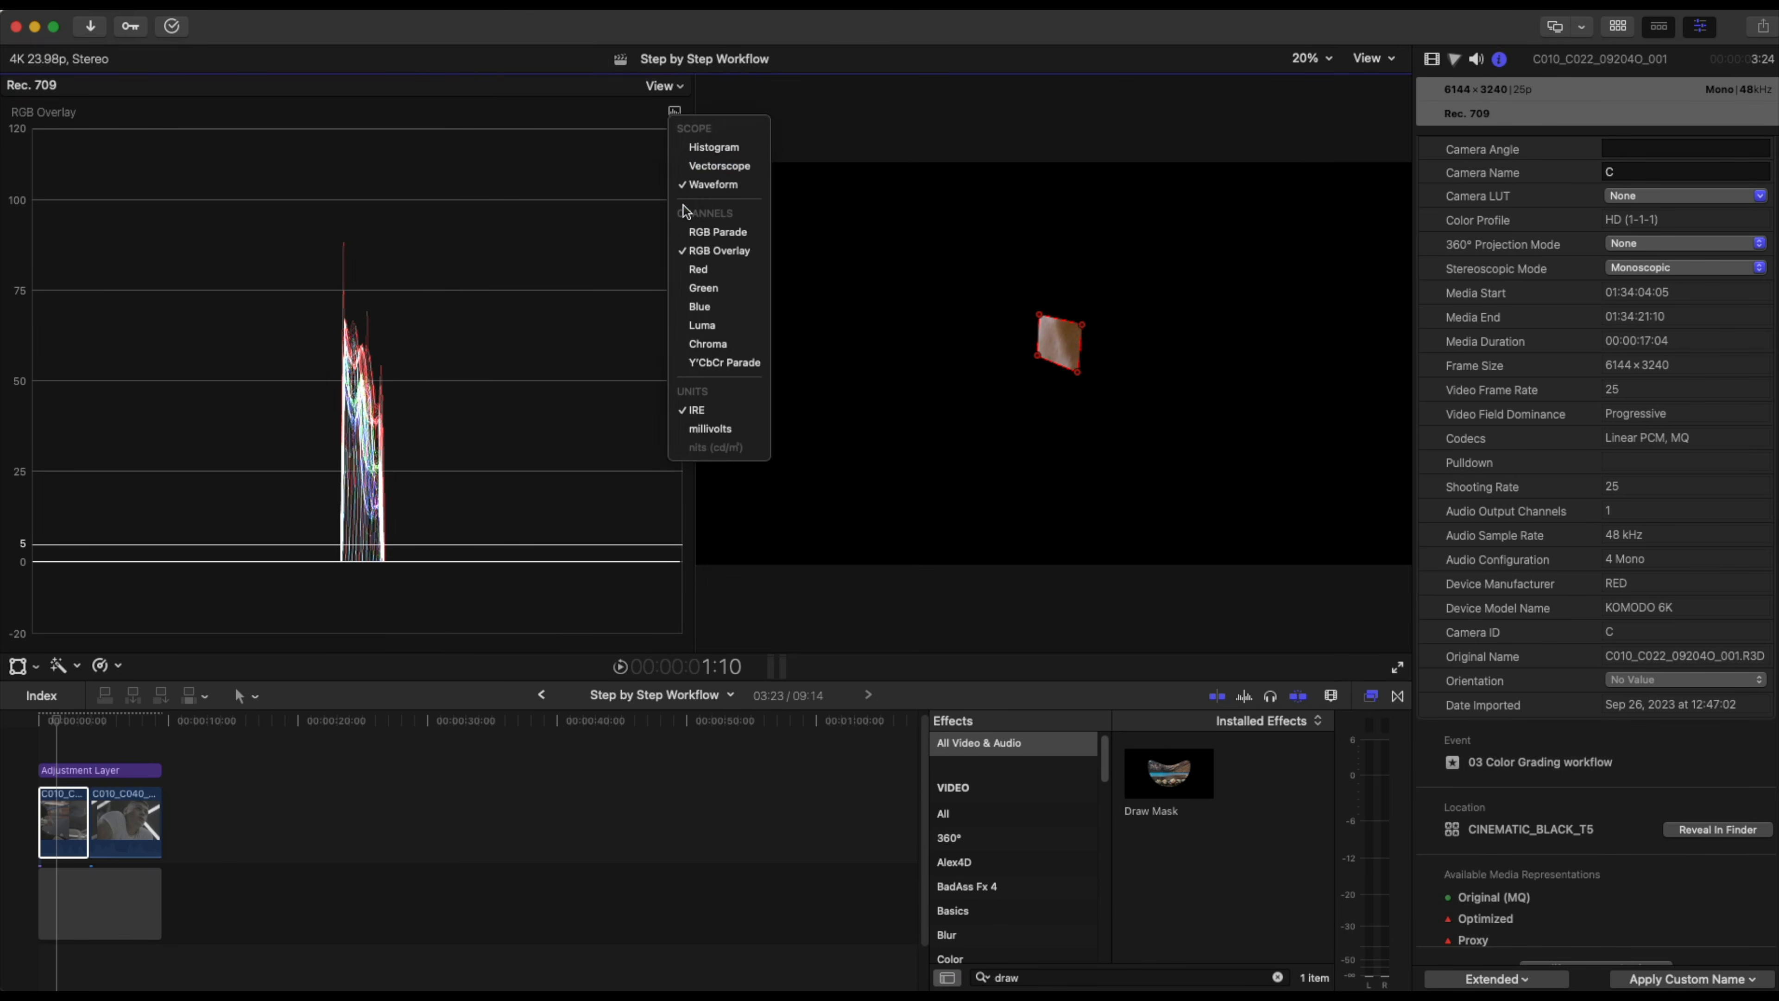
click(706, 165)
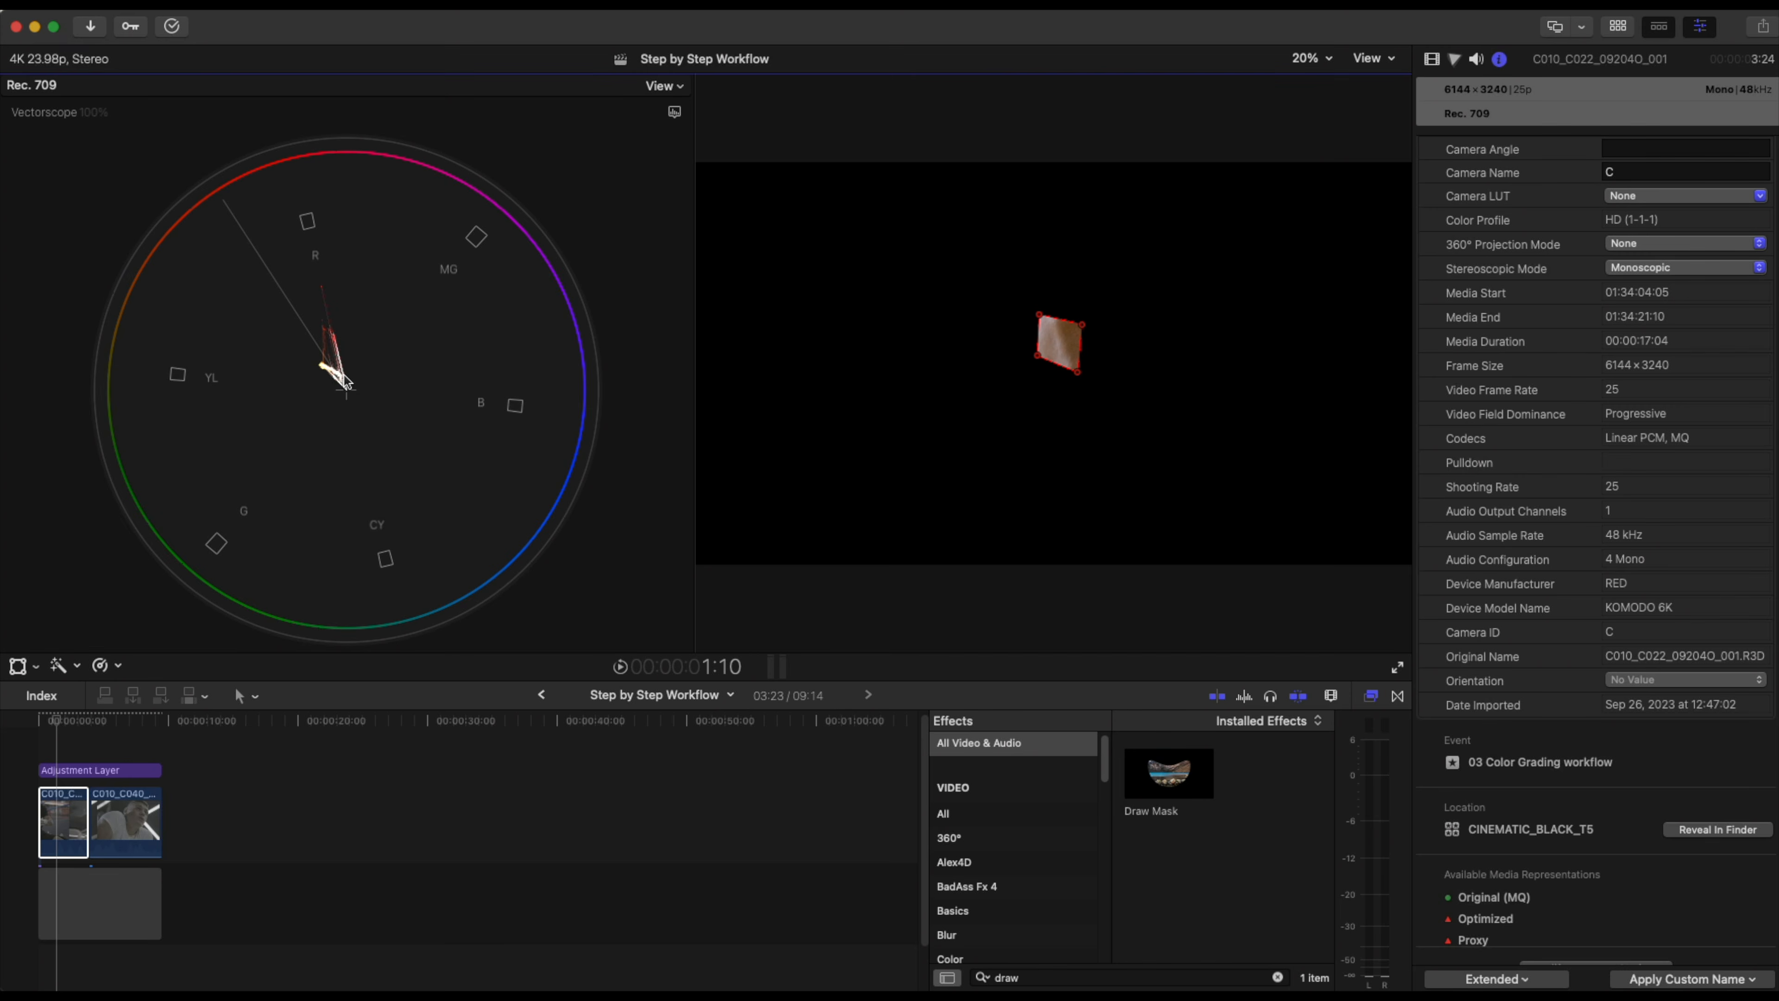
Add a Hue/Saturation Curves correction and sample the masked skin tone into the Hue vs Hue curve.
click(1432, 59)
click(1455, 61)
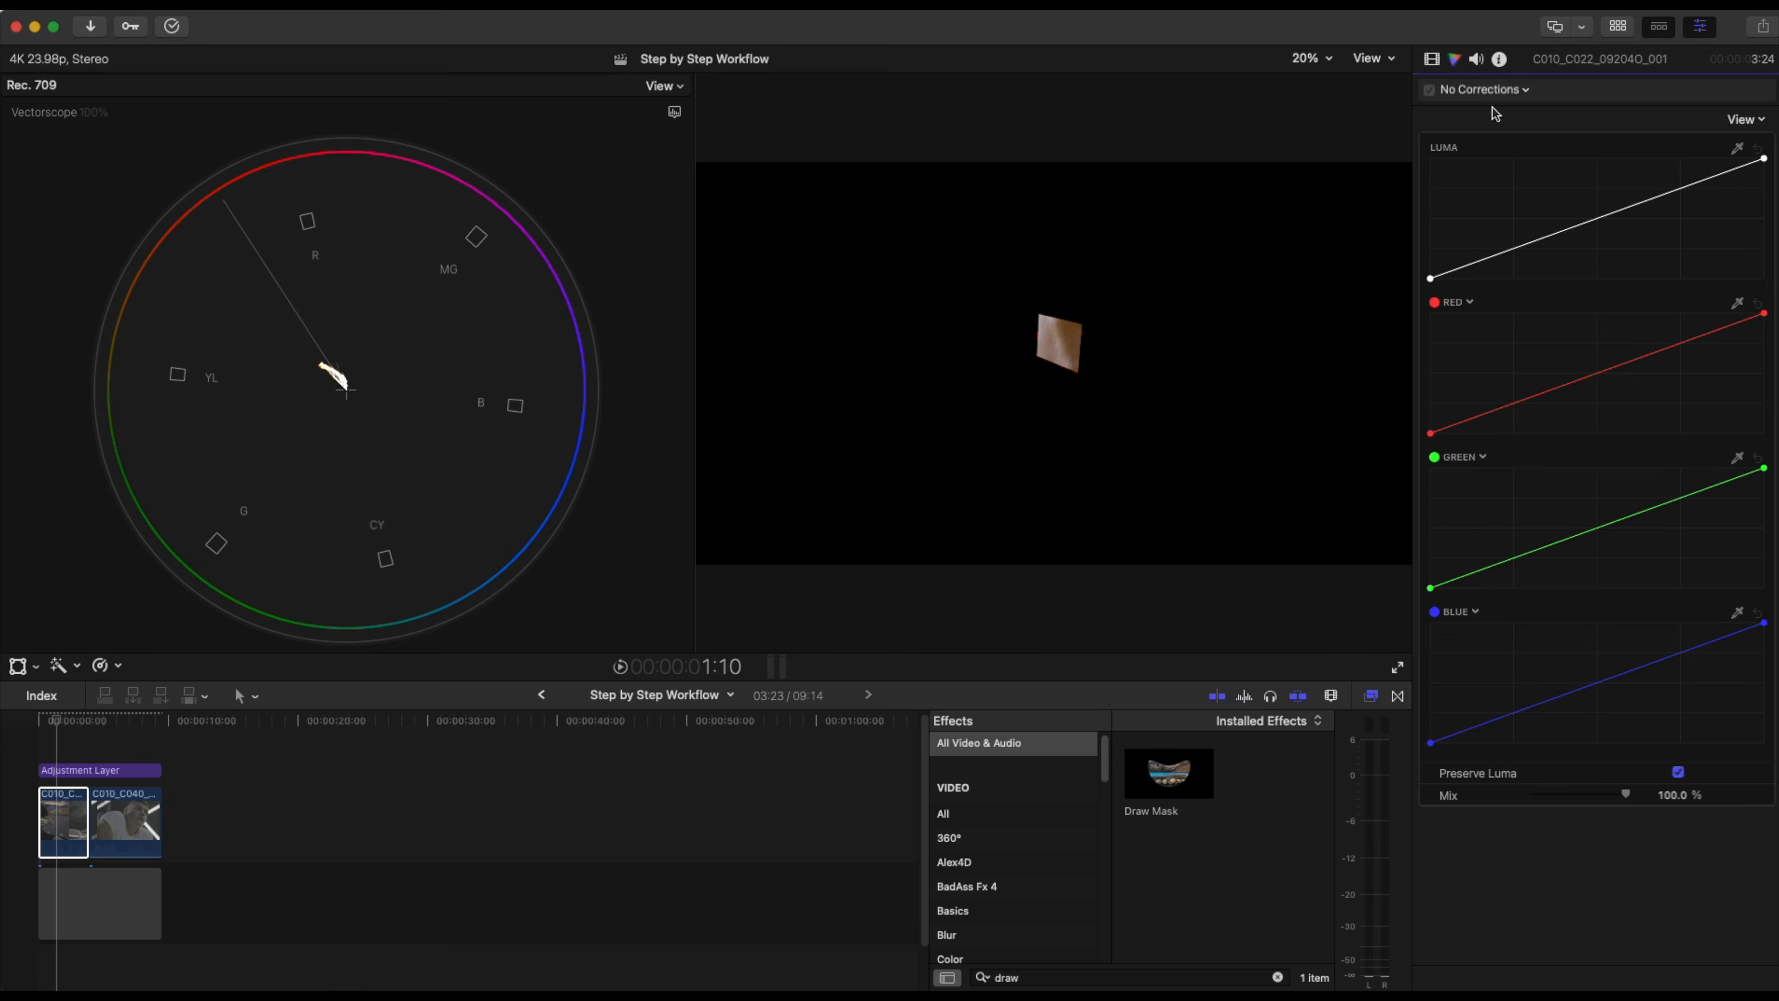
click(1524, 90)
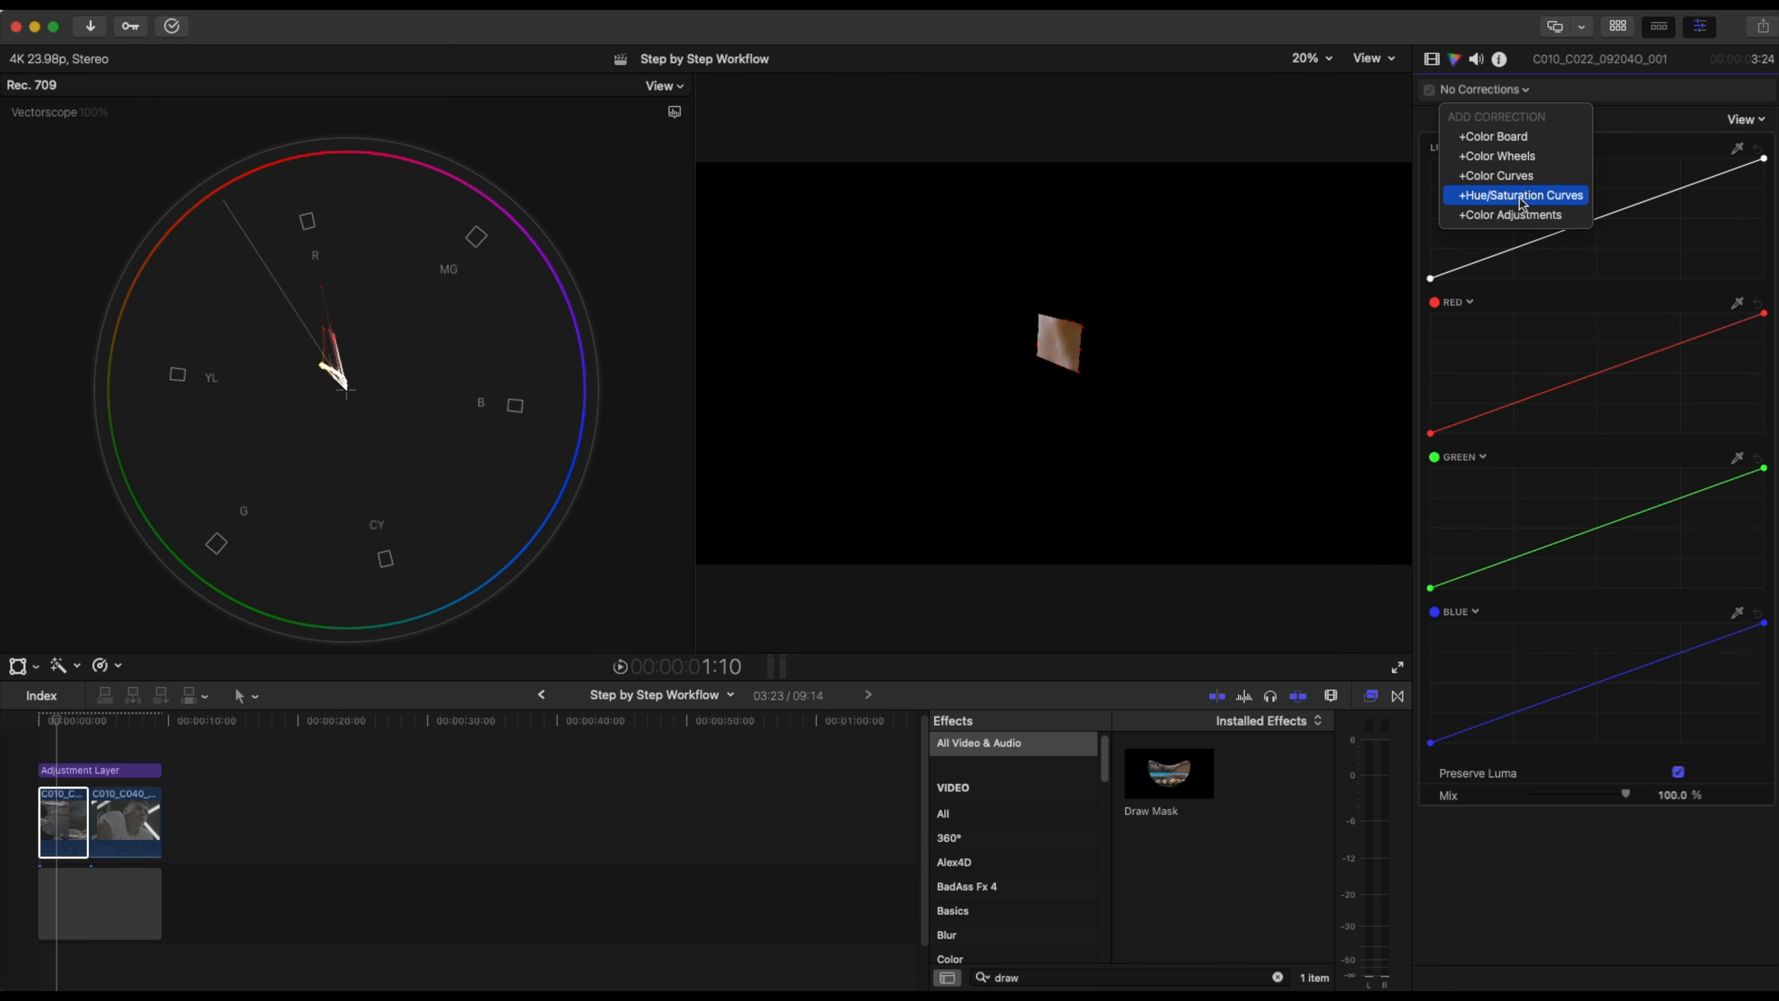
click(1522, 198)
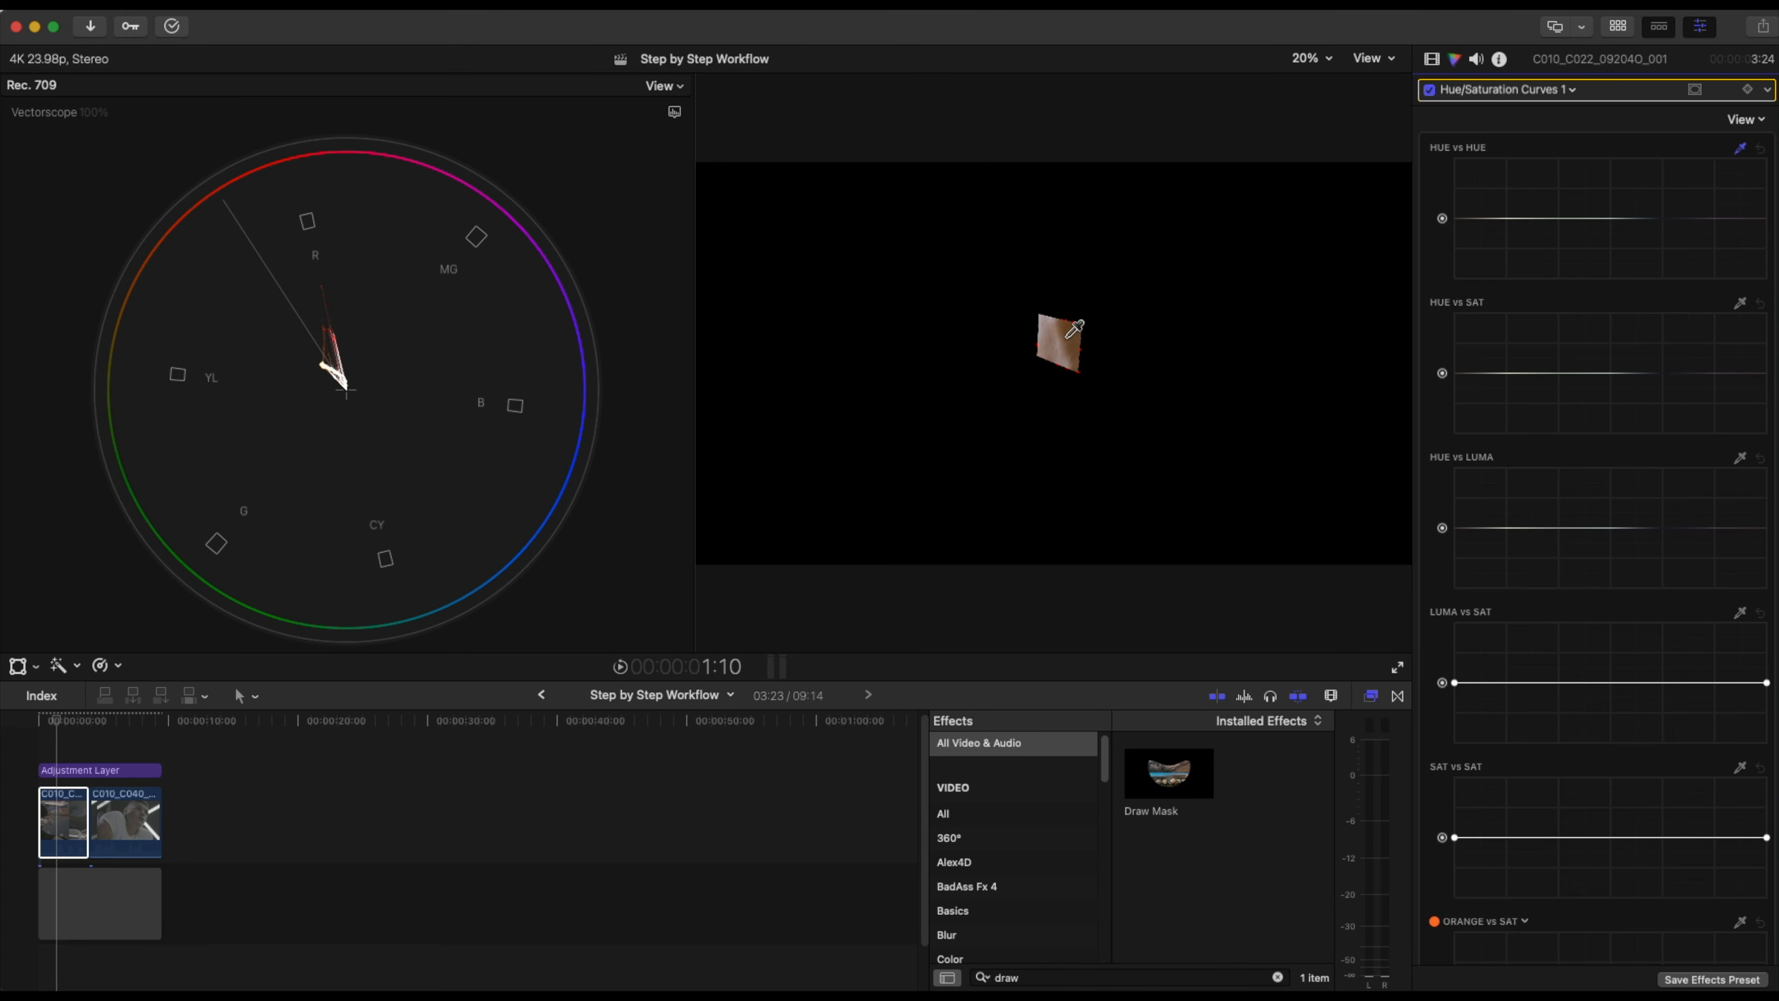
click(1070, 334)
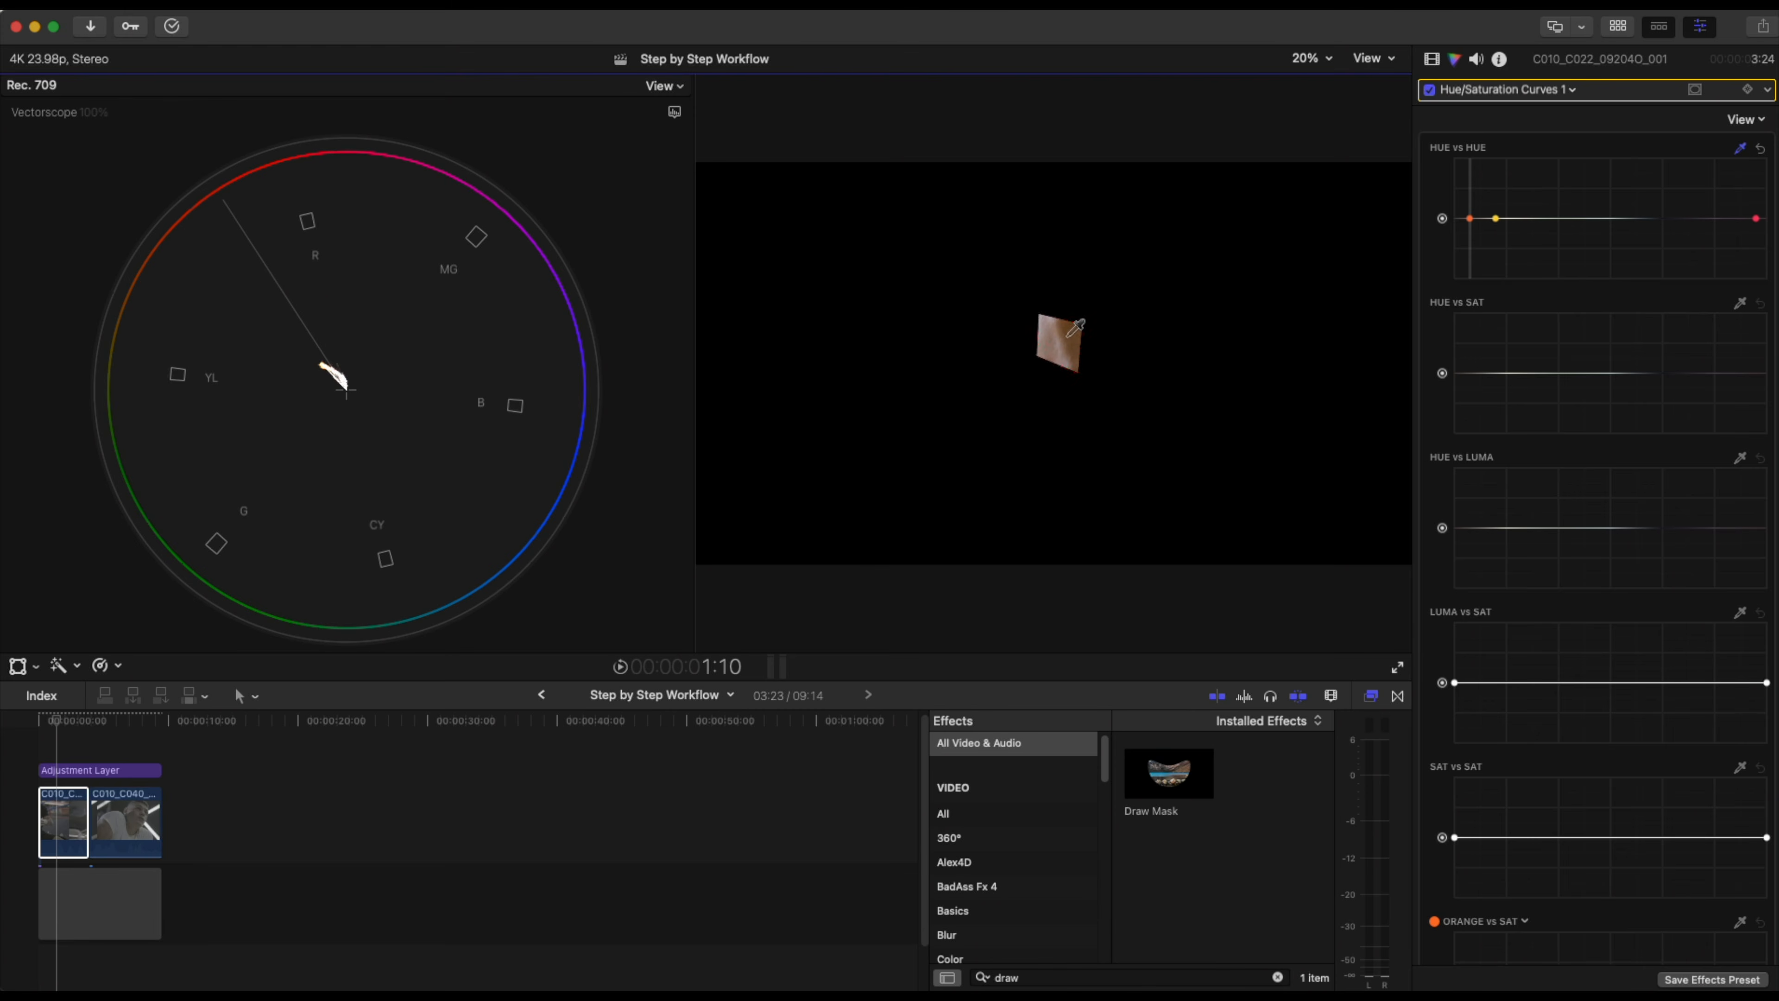
click(1471, 217)
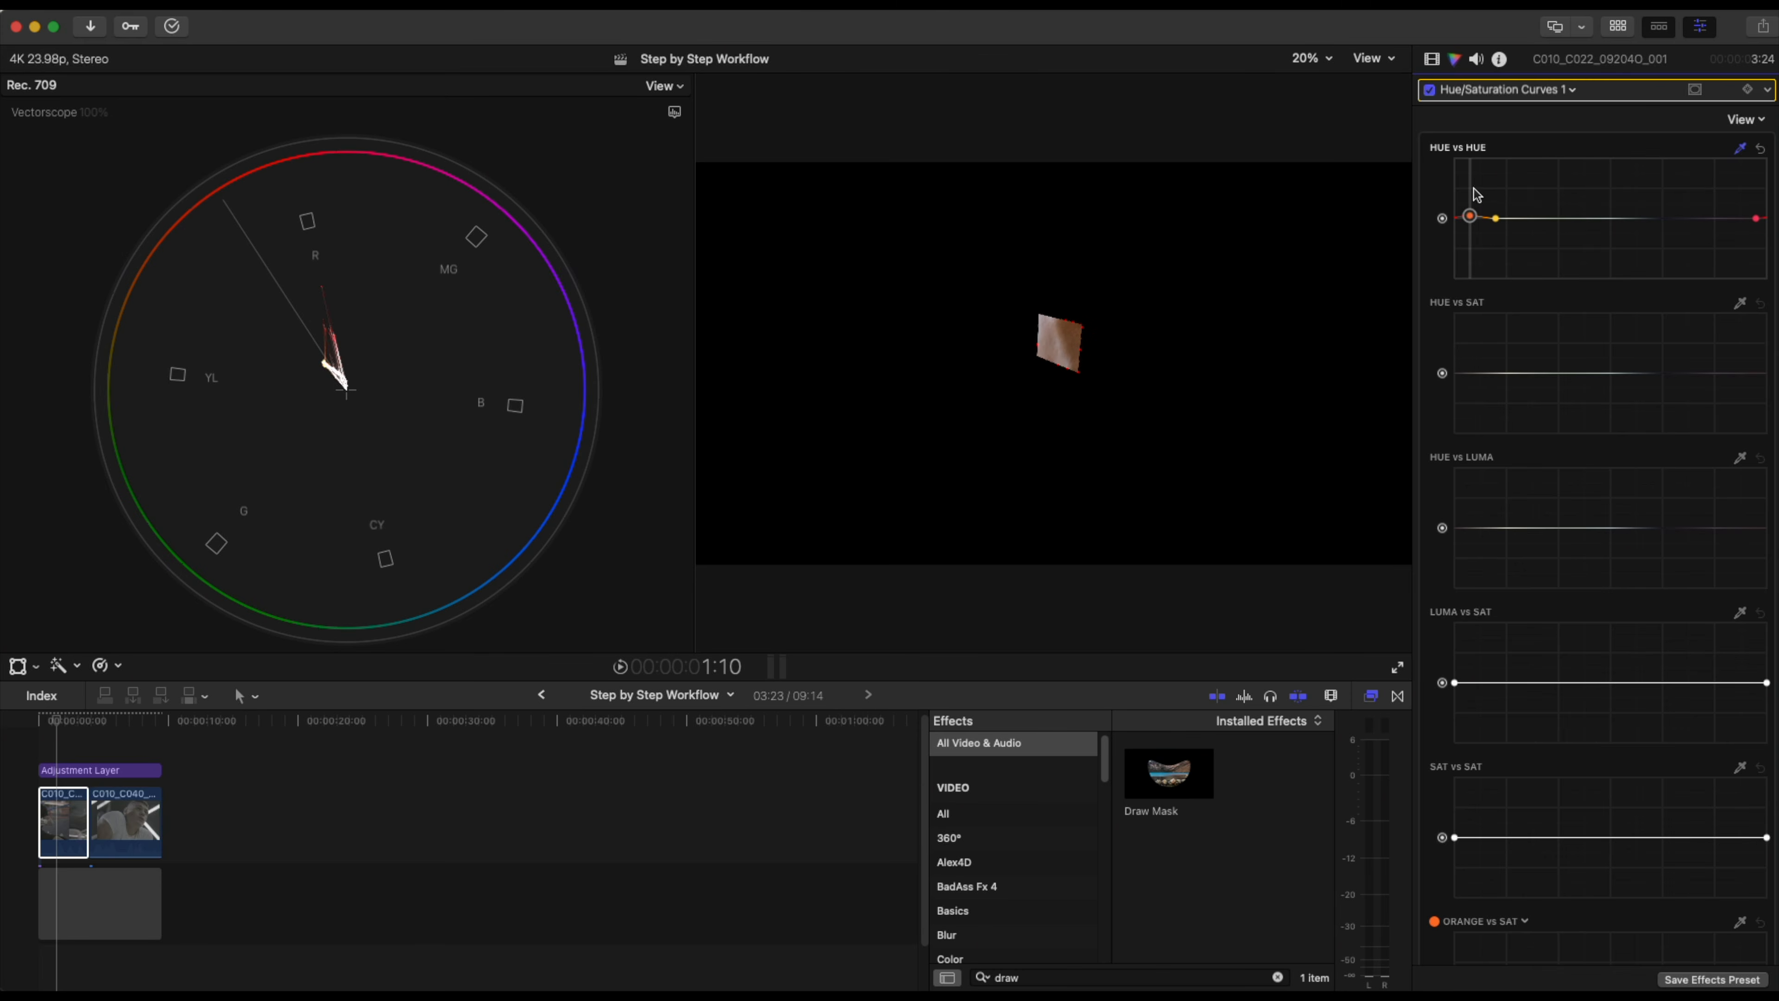
Move the Hue/Saturation Curves effect to the top of the effect stack and disable the Draw Mask.
click(1433, 58)
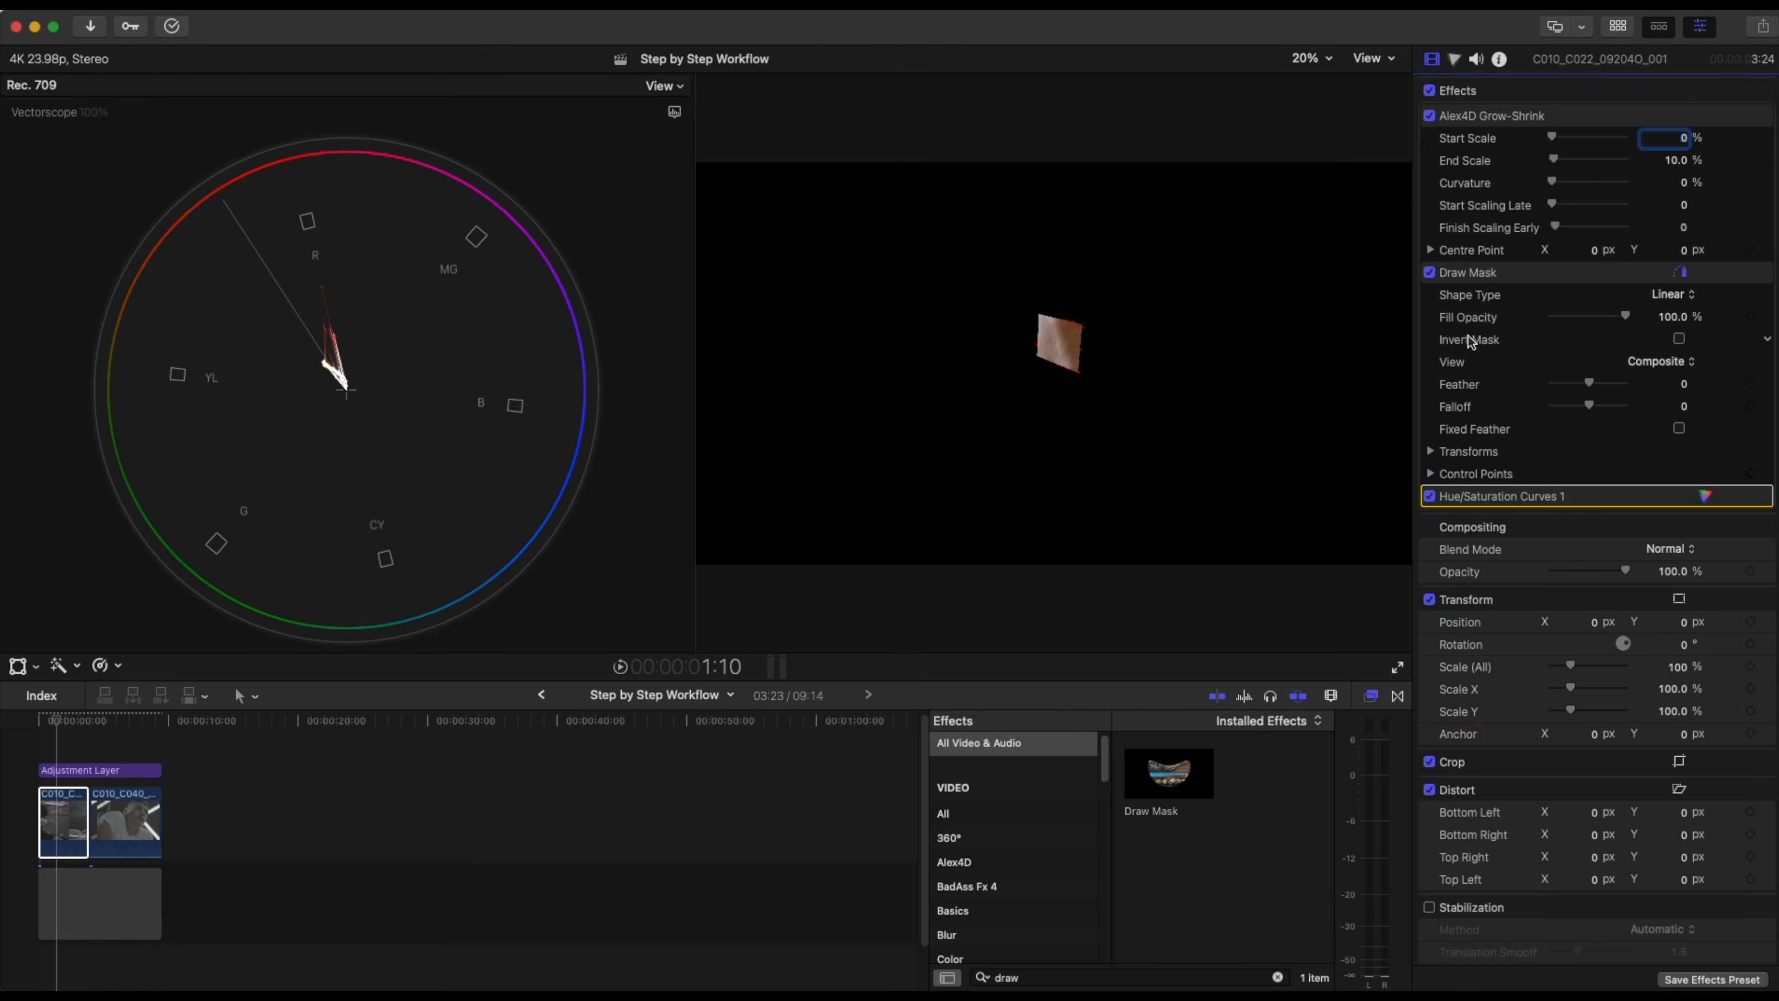
drag(1552, 498, 1569, 116)
click(1432, 295)
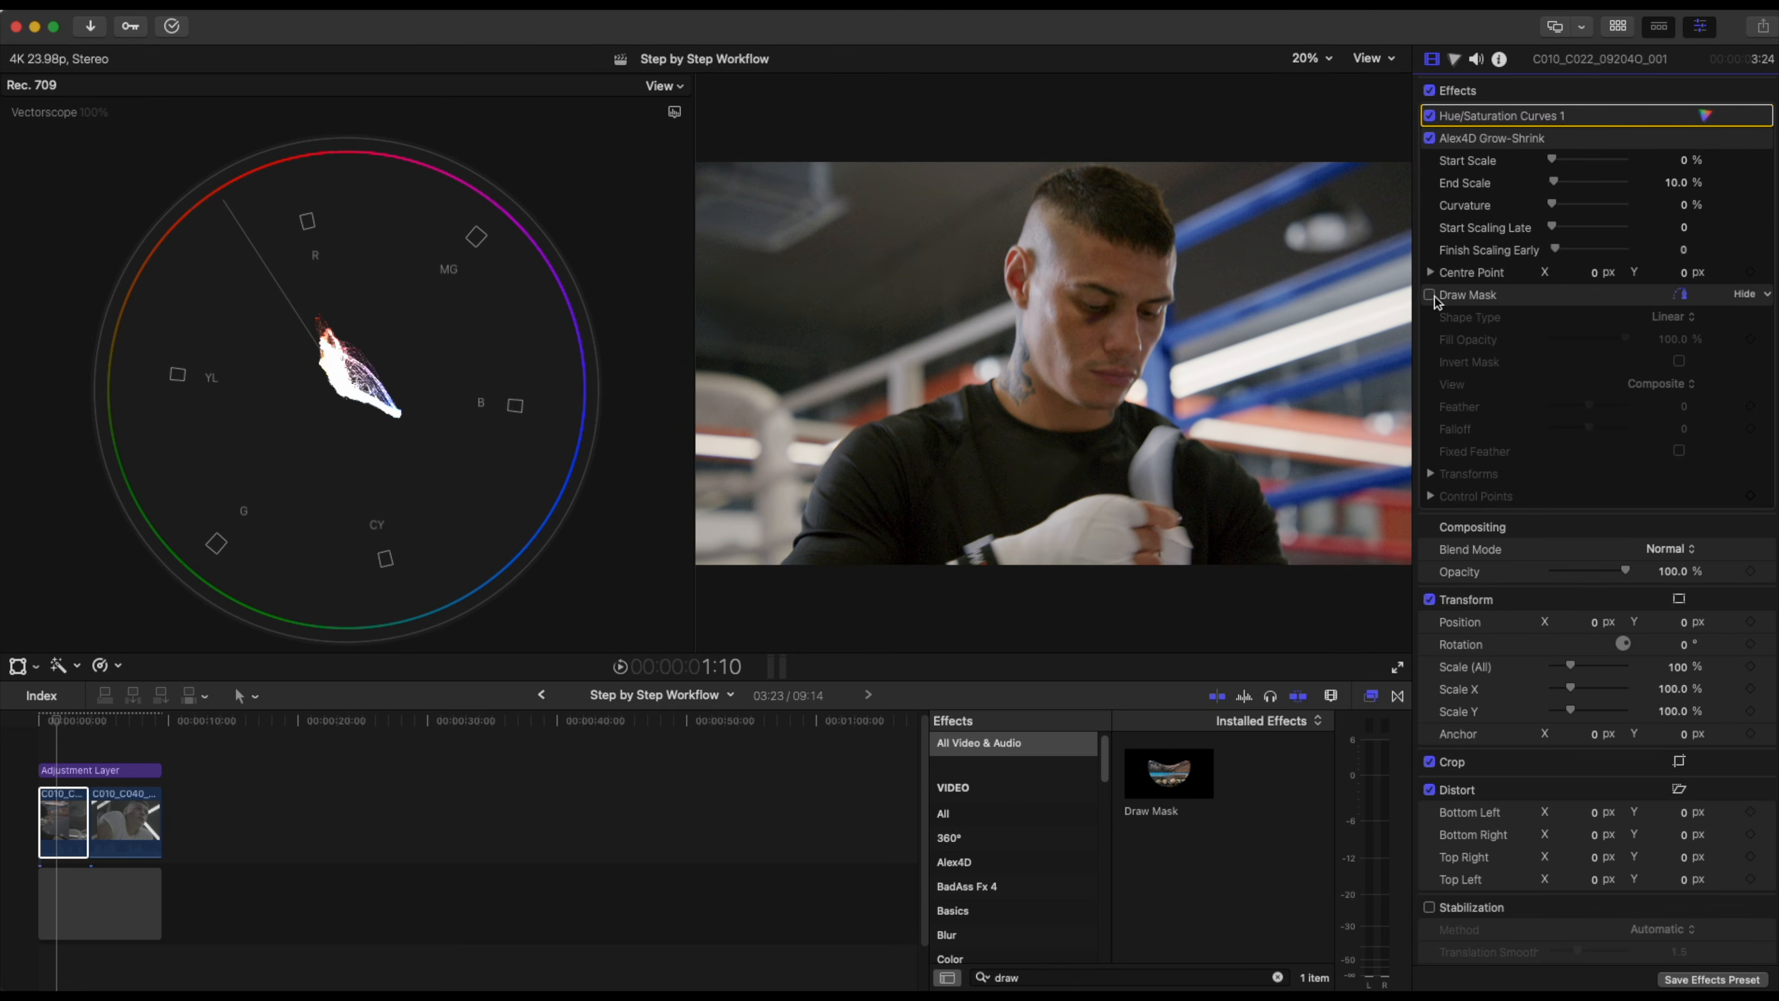
Toggle the Hue/Saturation Curves effect on and off to compare, and hide the scopes.
click(1430, 117)
click(1430, 117)
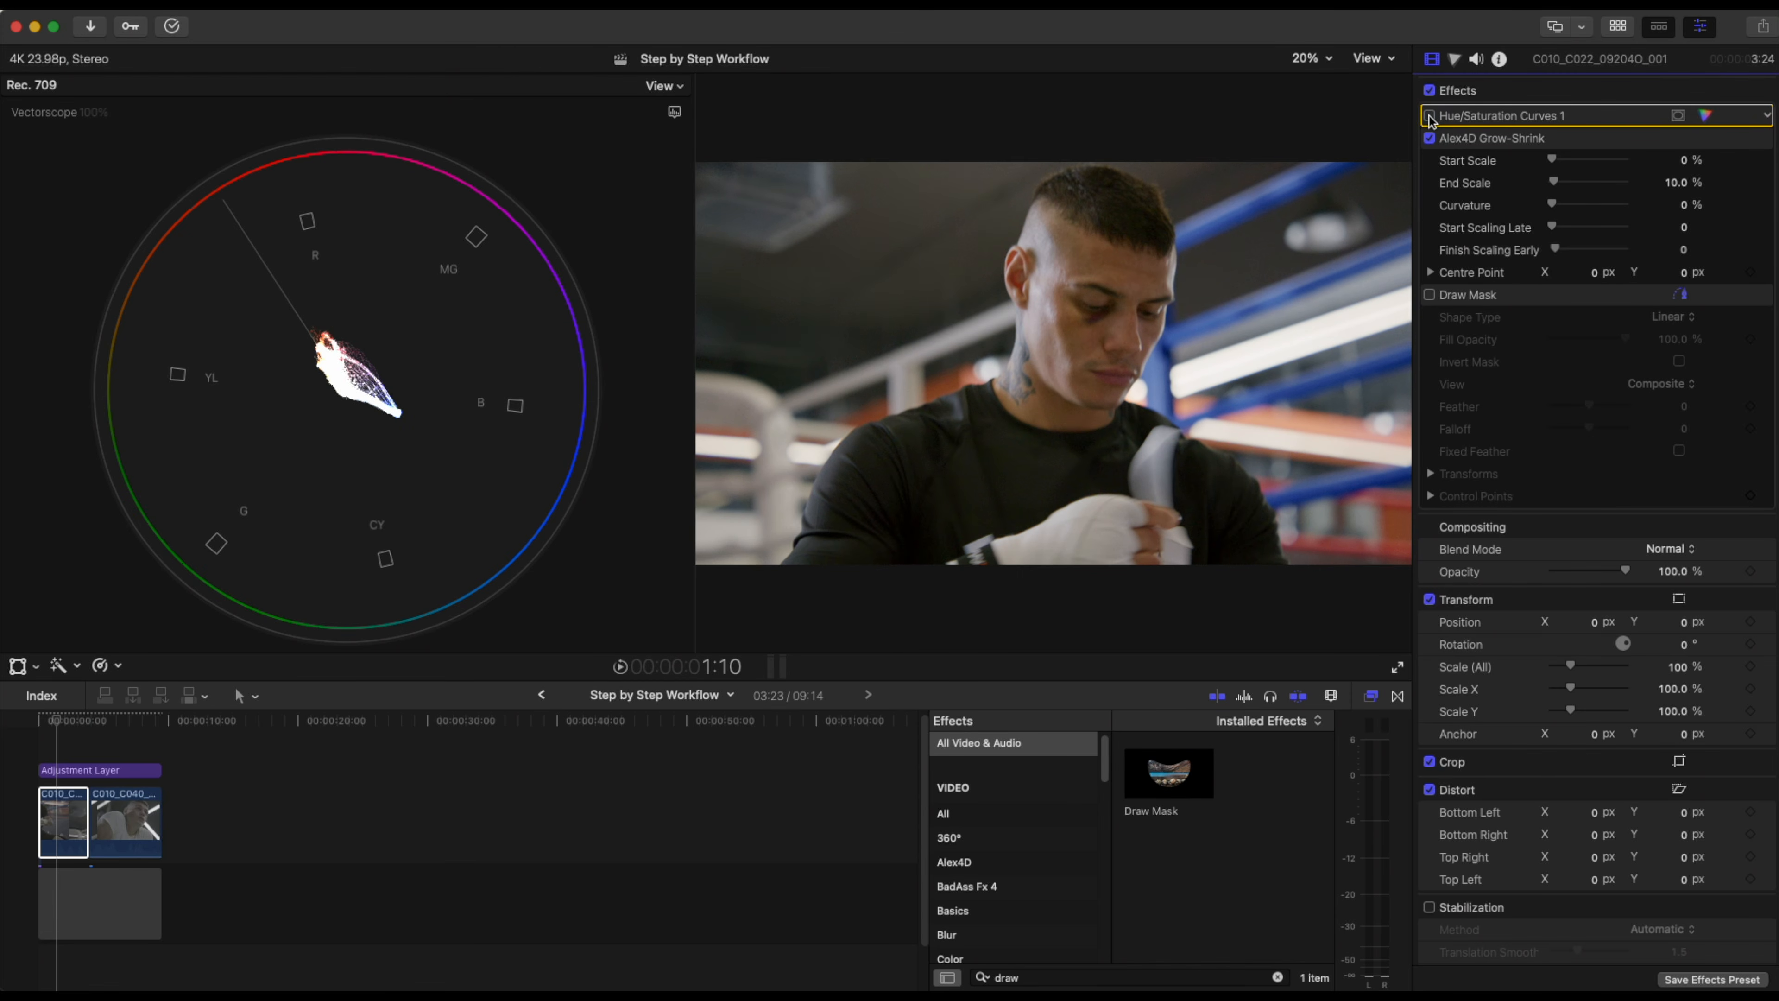
click(1430, 117)
click(1430, 117)
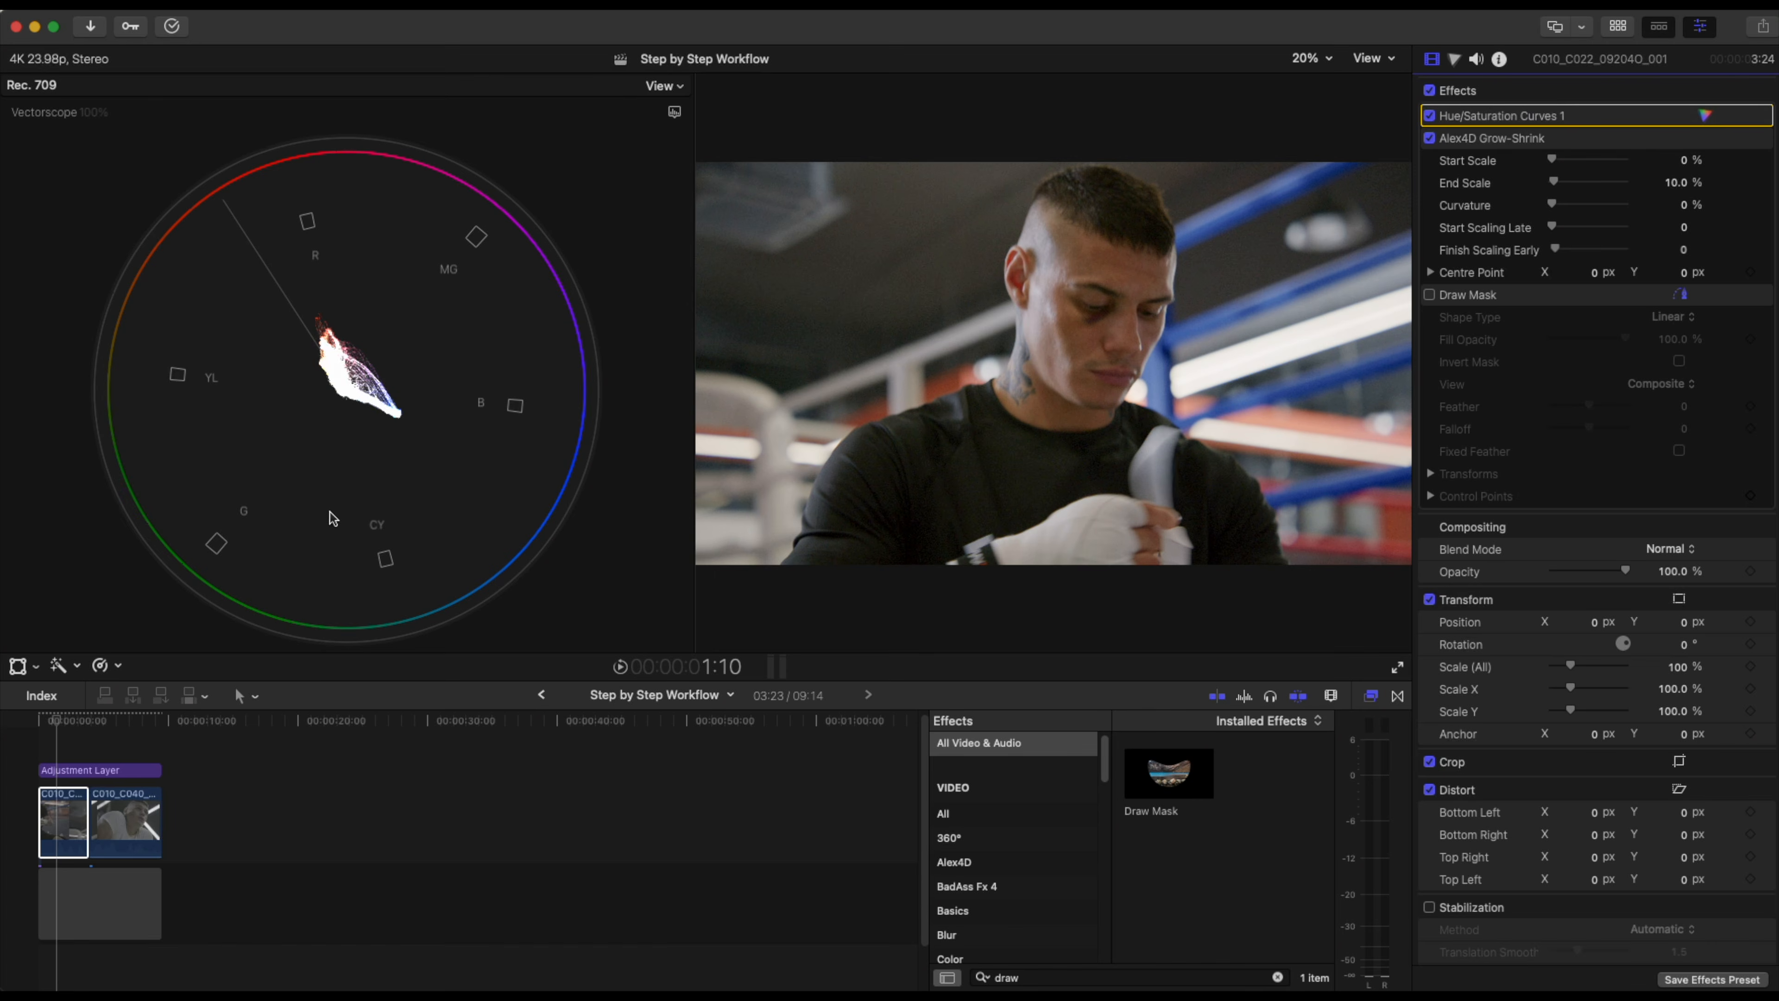
key(super+7)
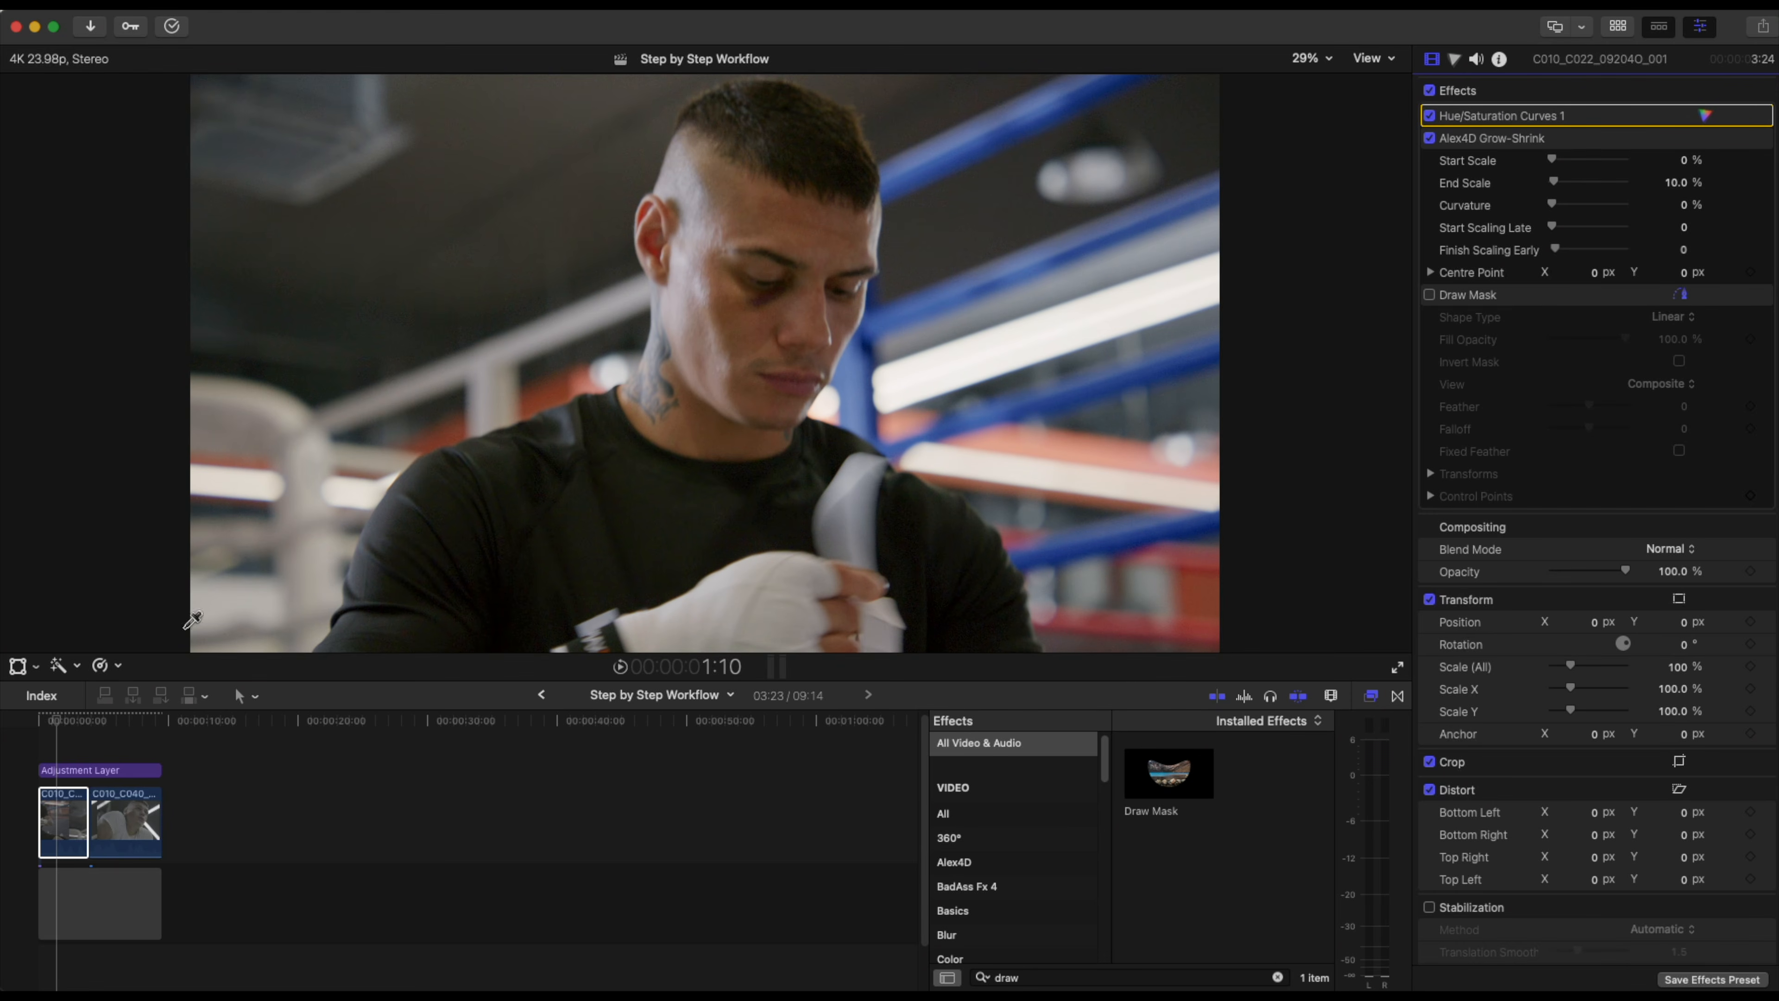
Enable the Dehancer Pro False Color IRE, 16 zones monitor on the adjustment layer at about 2:15.
mouse_move(64, 719)
mouse_down()
mouse_move(38, 720)
mouse_move(129, 720)
mouse_move(41, 722)
mouse_up()
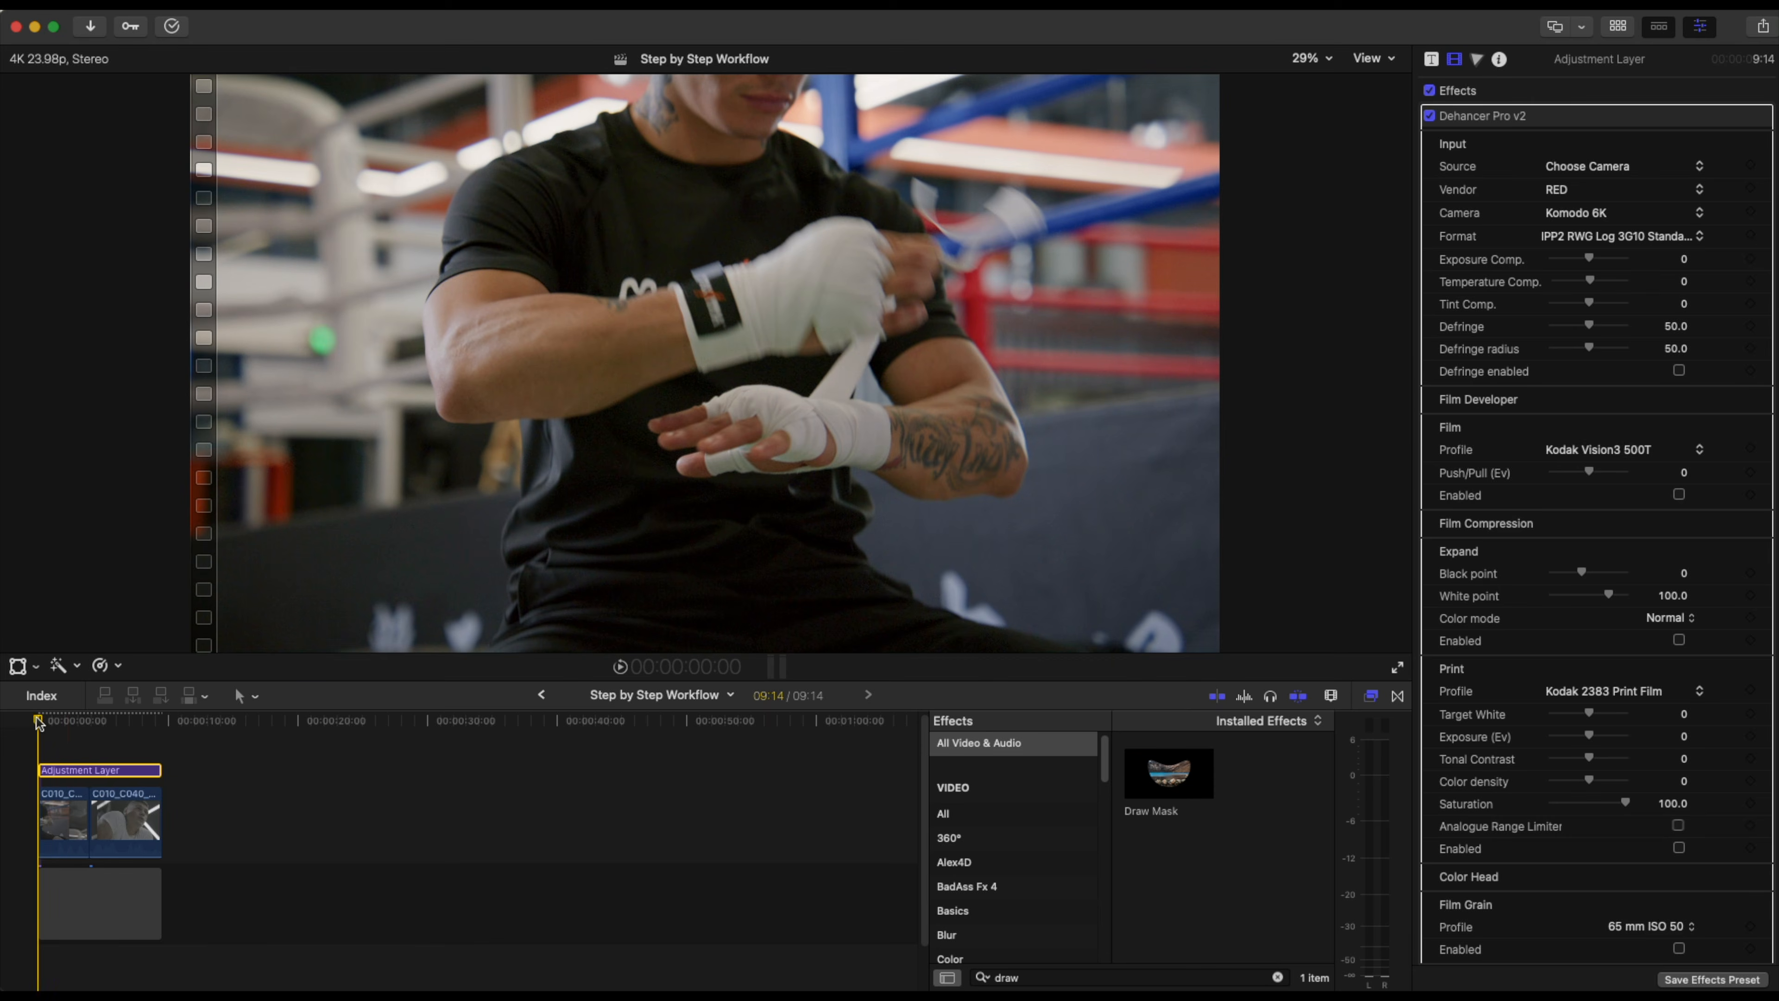
key(space)
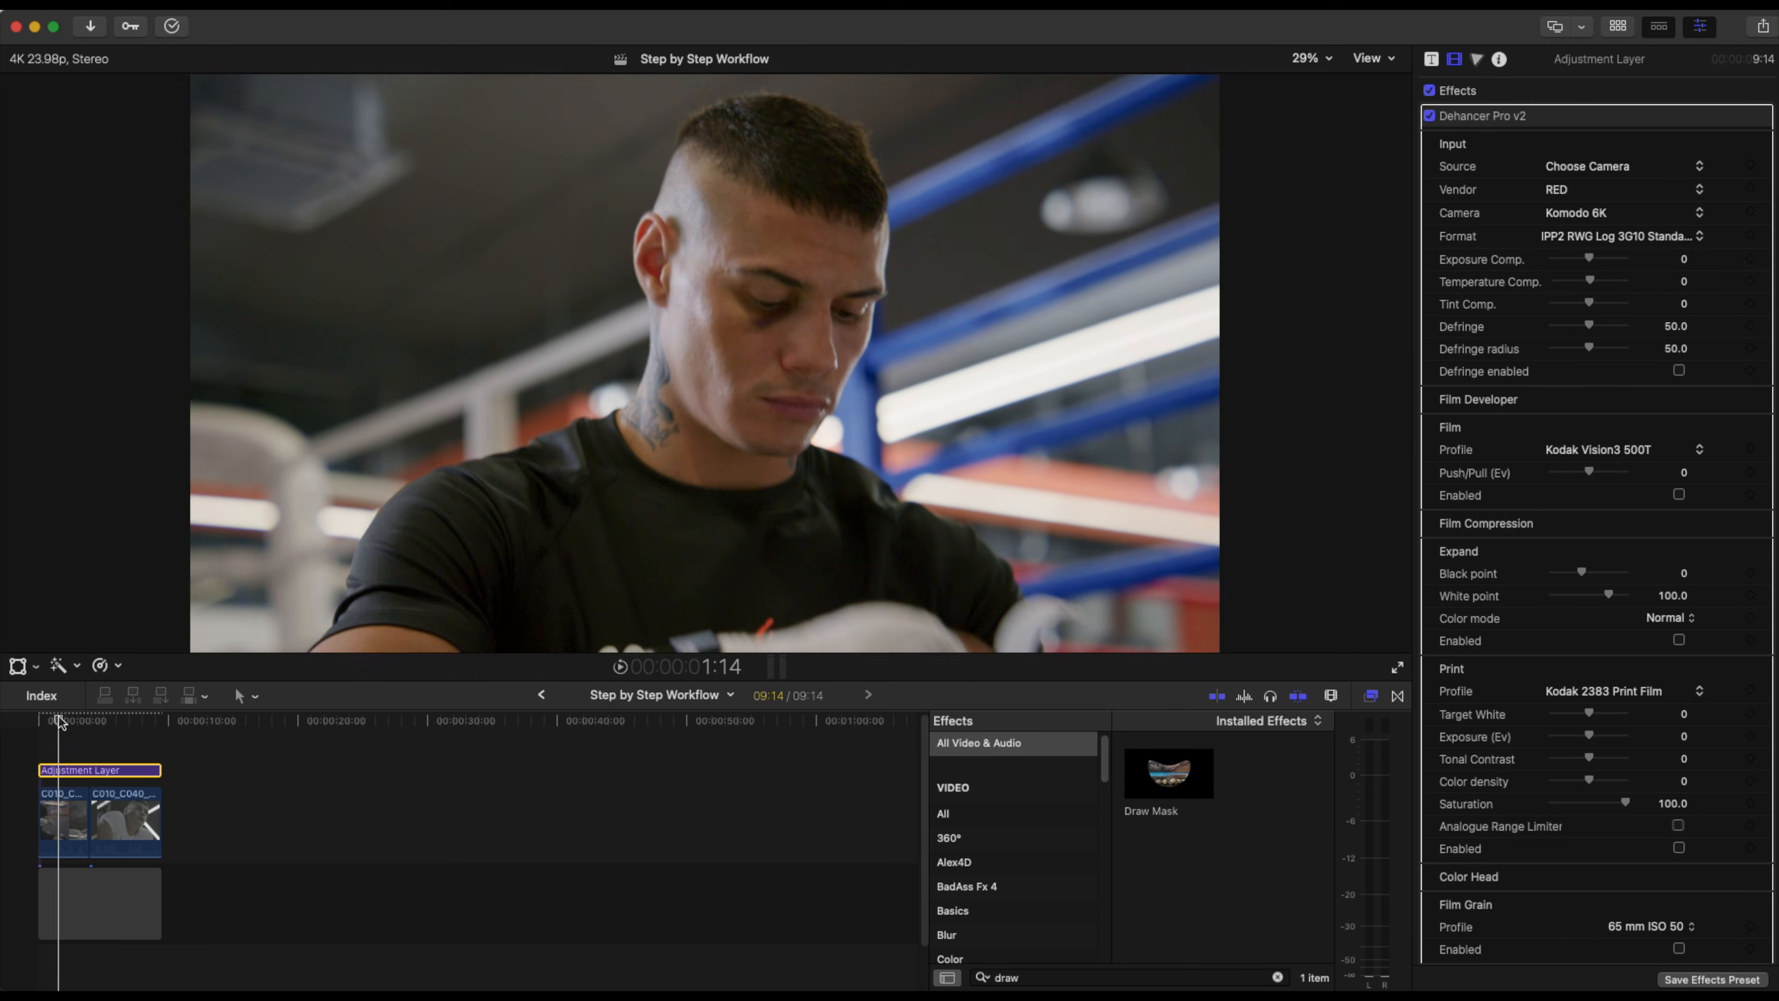
drag(57, 717, 74, 718)
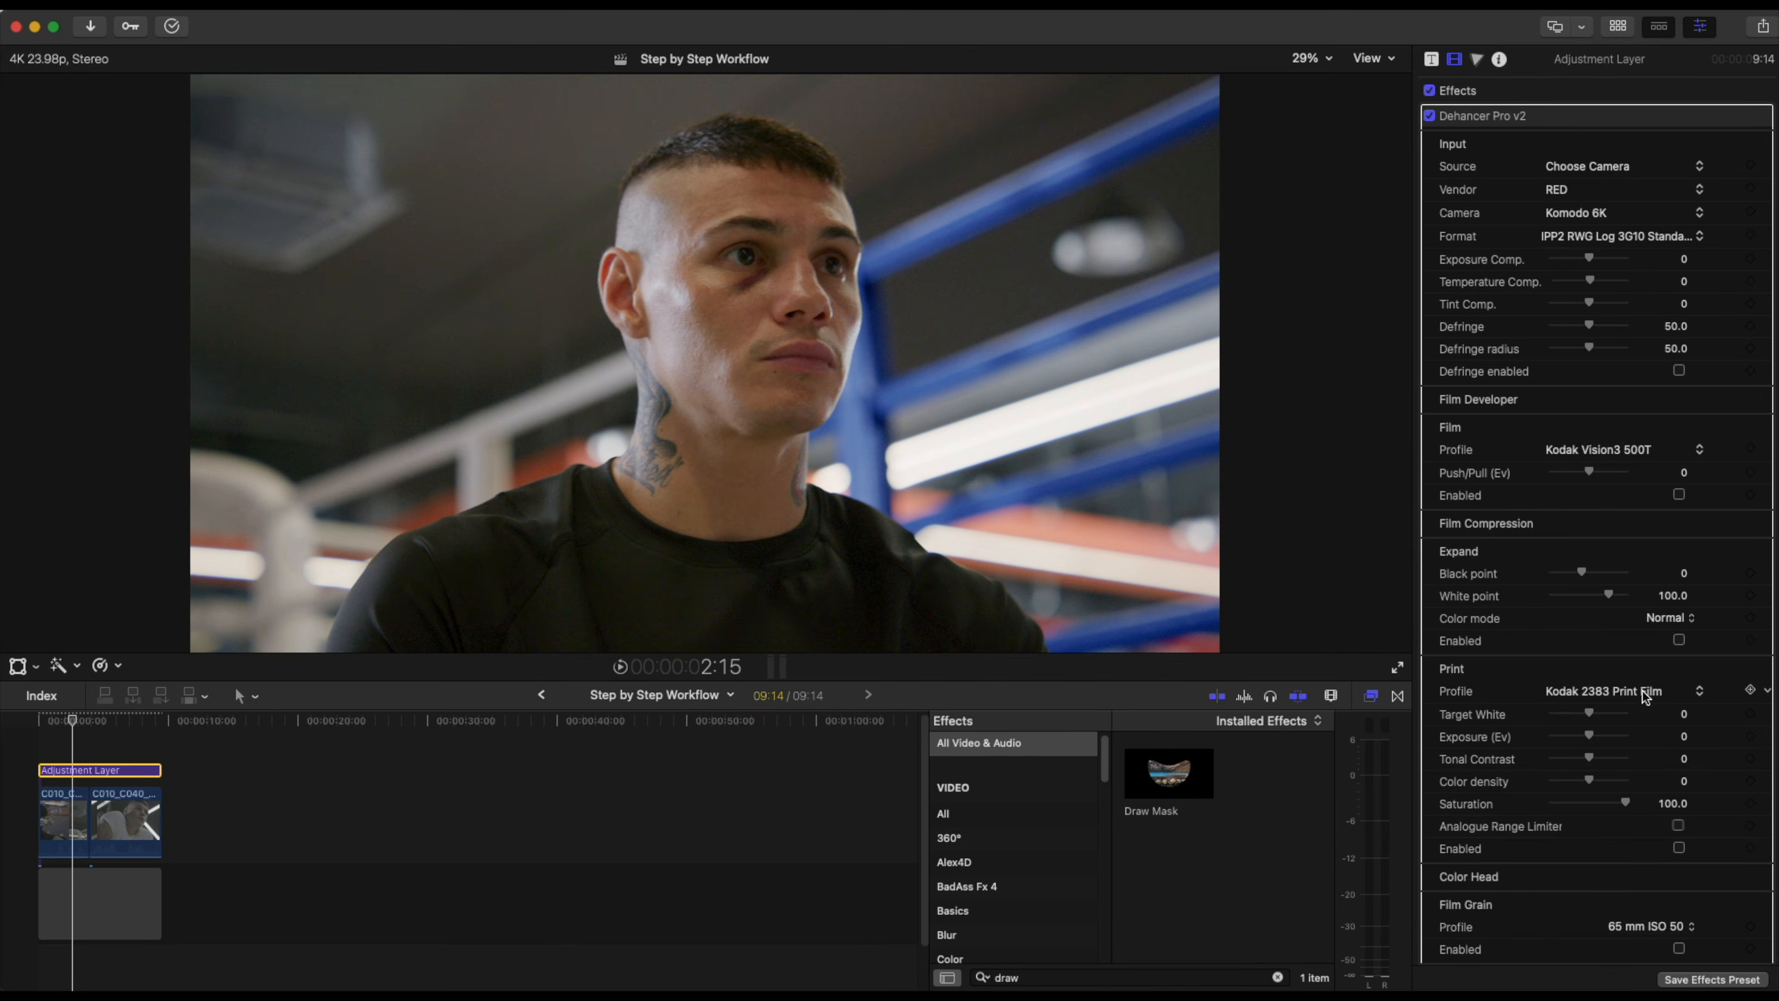
scroll(1646, 686, down, 15)
scroll(1648, 690, up, 15)
scroll(1701, 740, down, 10)
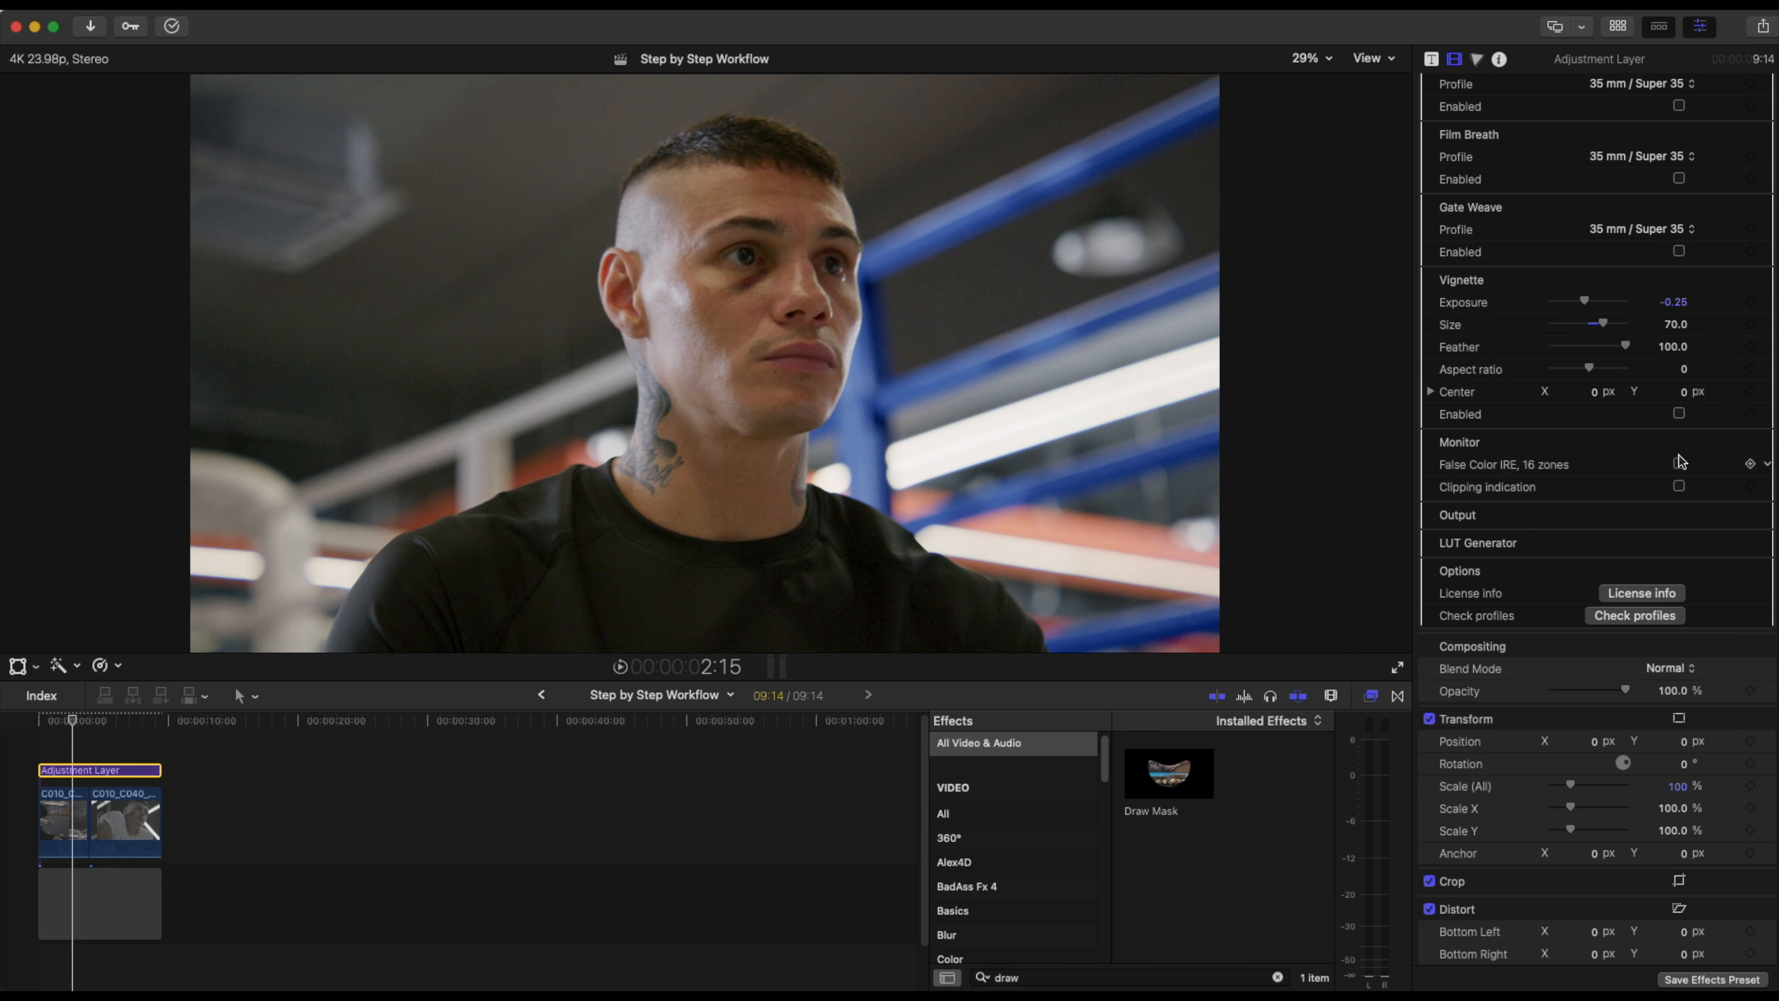
click(1680, 463)
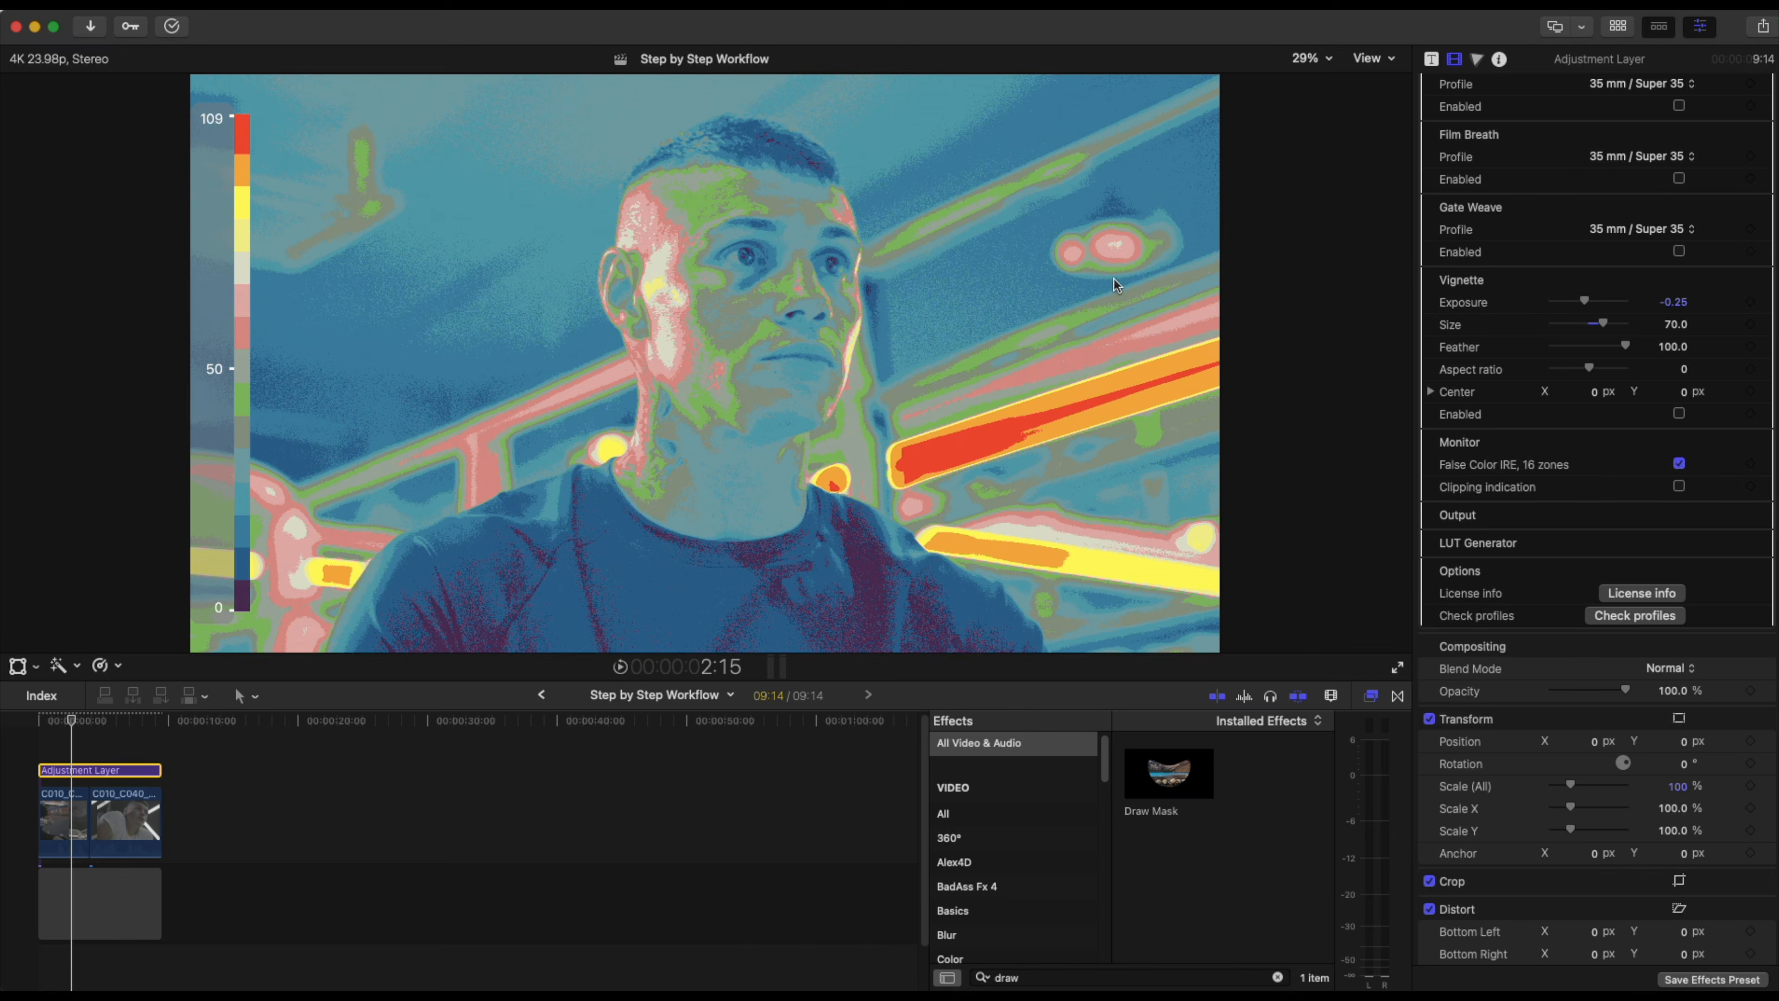
Add a Color Curves correction to the first clip.
click(63, 817)
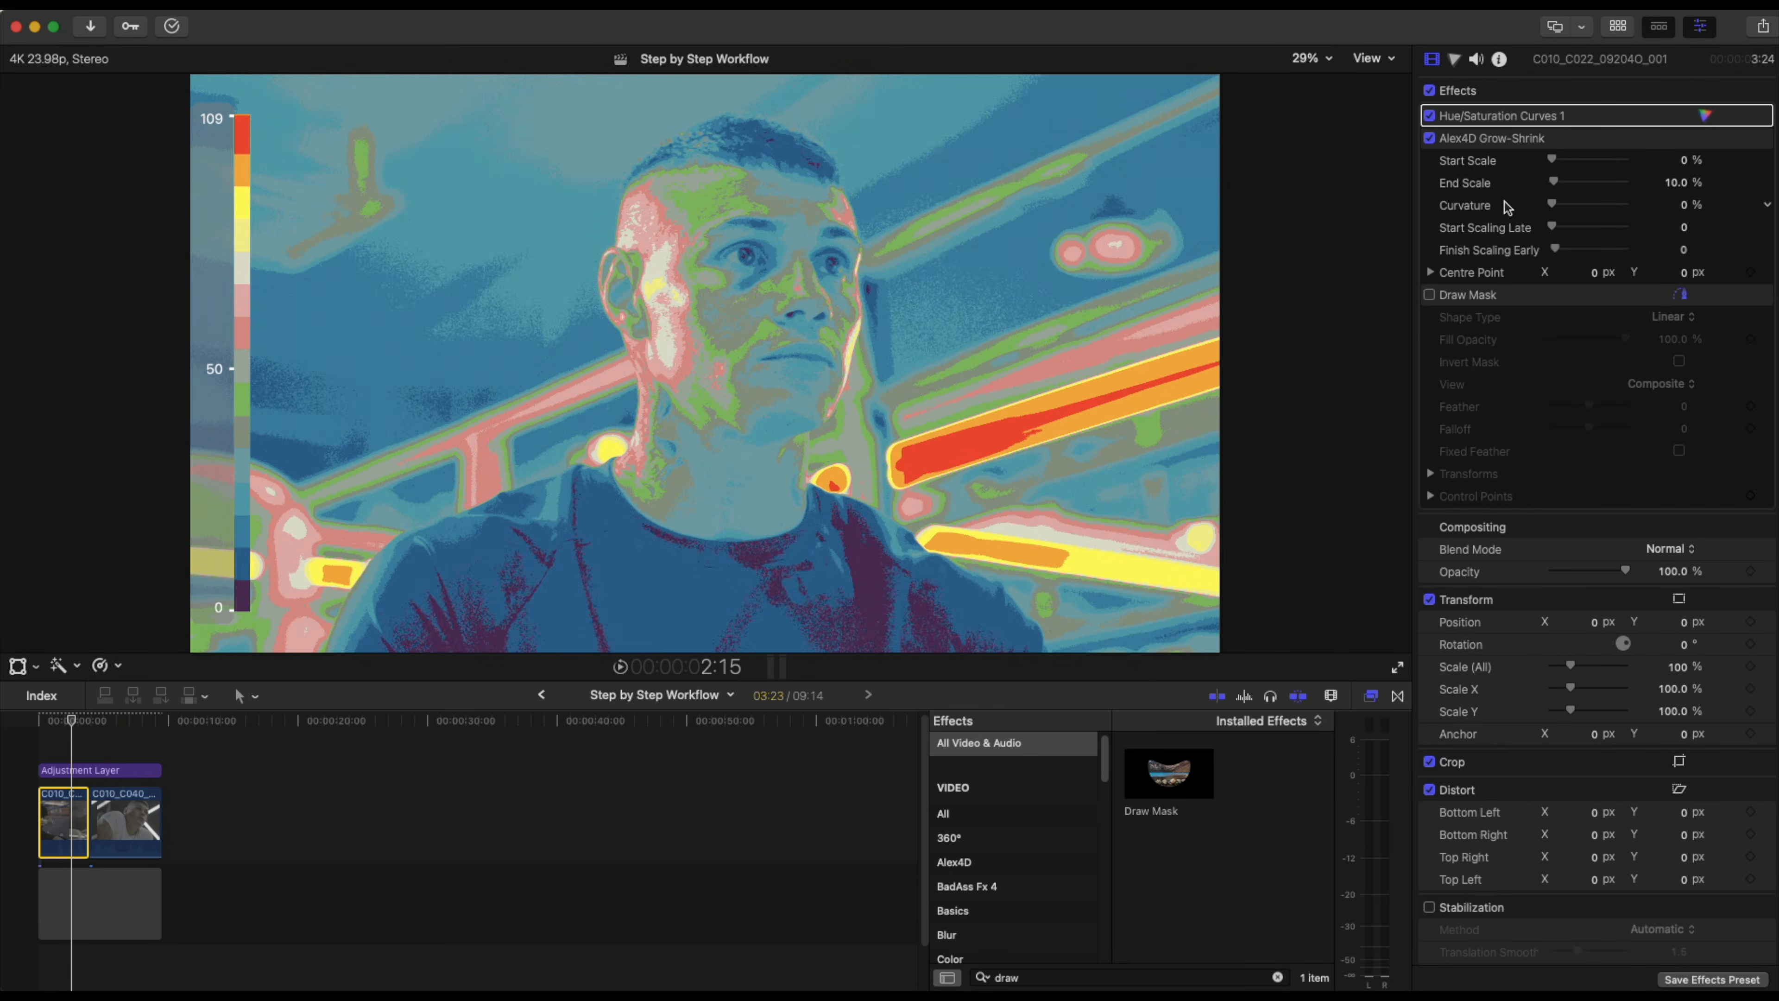
click(1456, 60)
click(1557, 91)
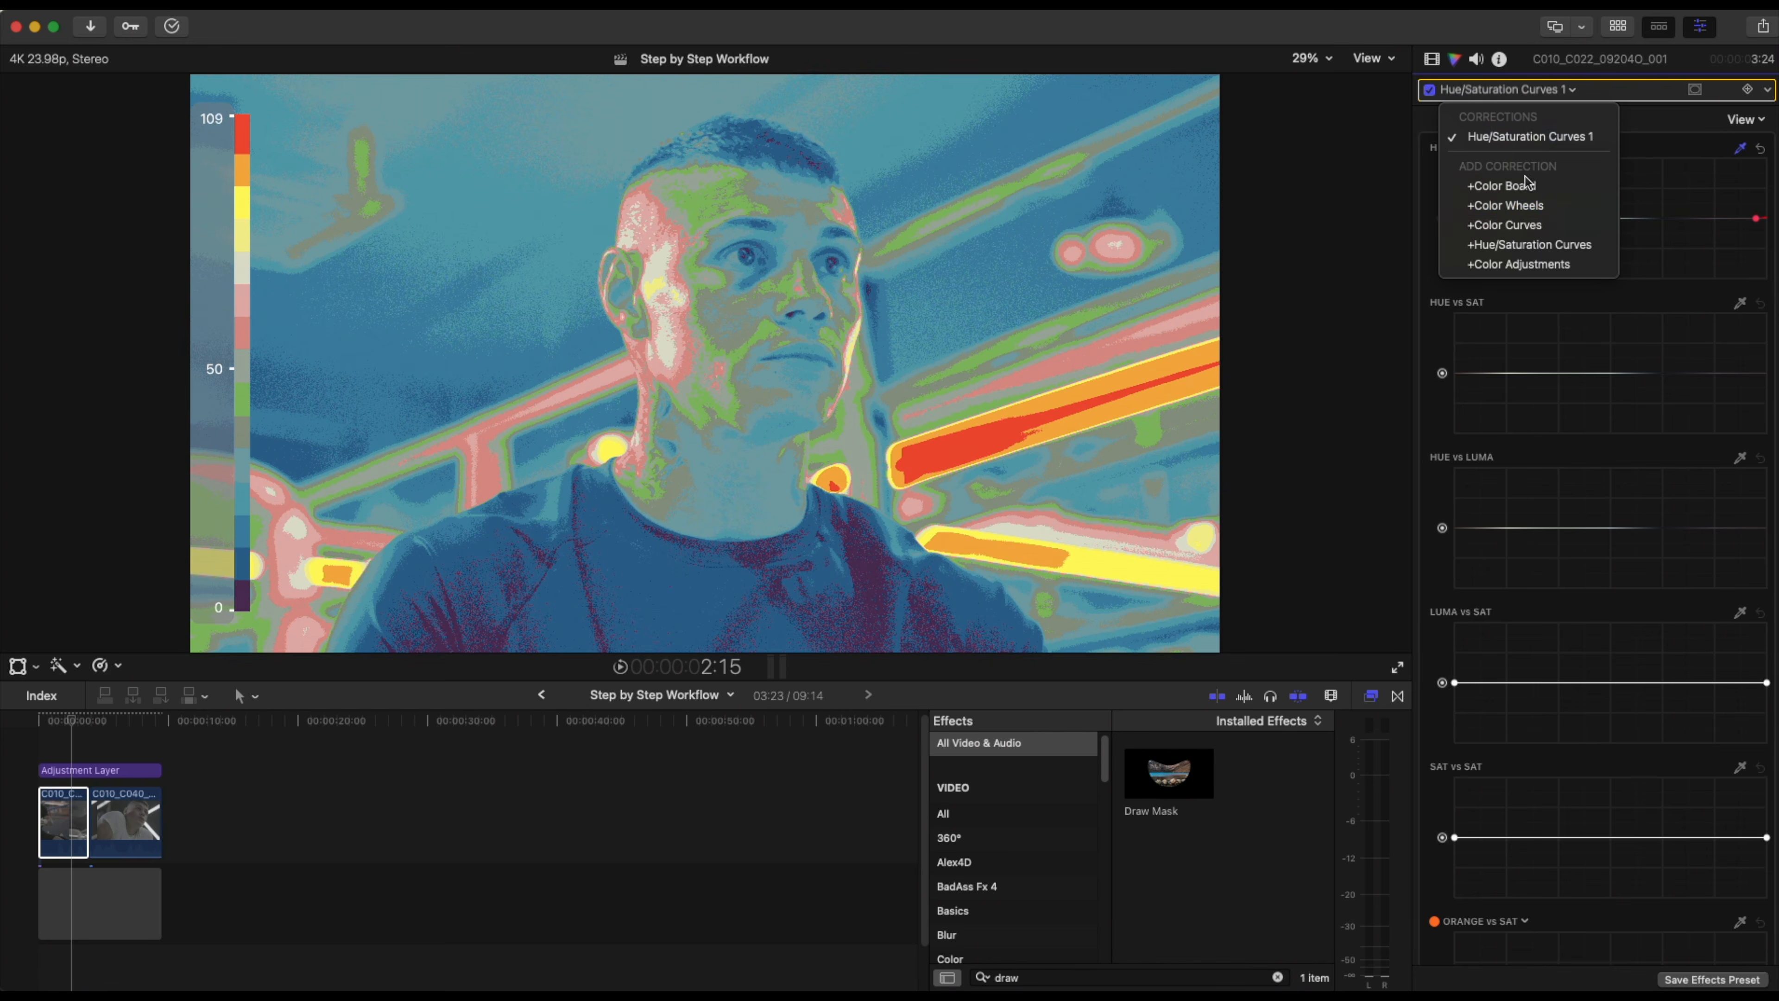
click(1515, 225)
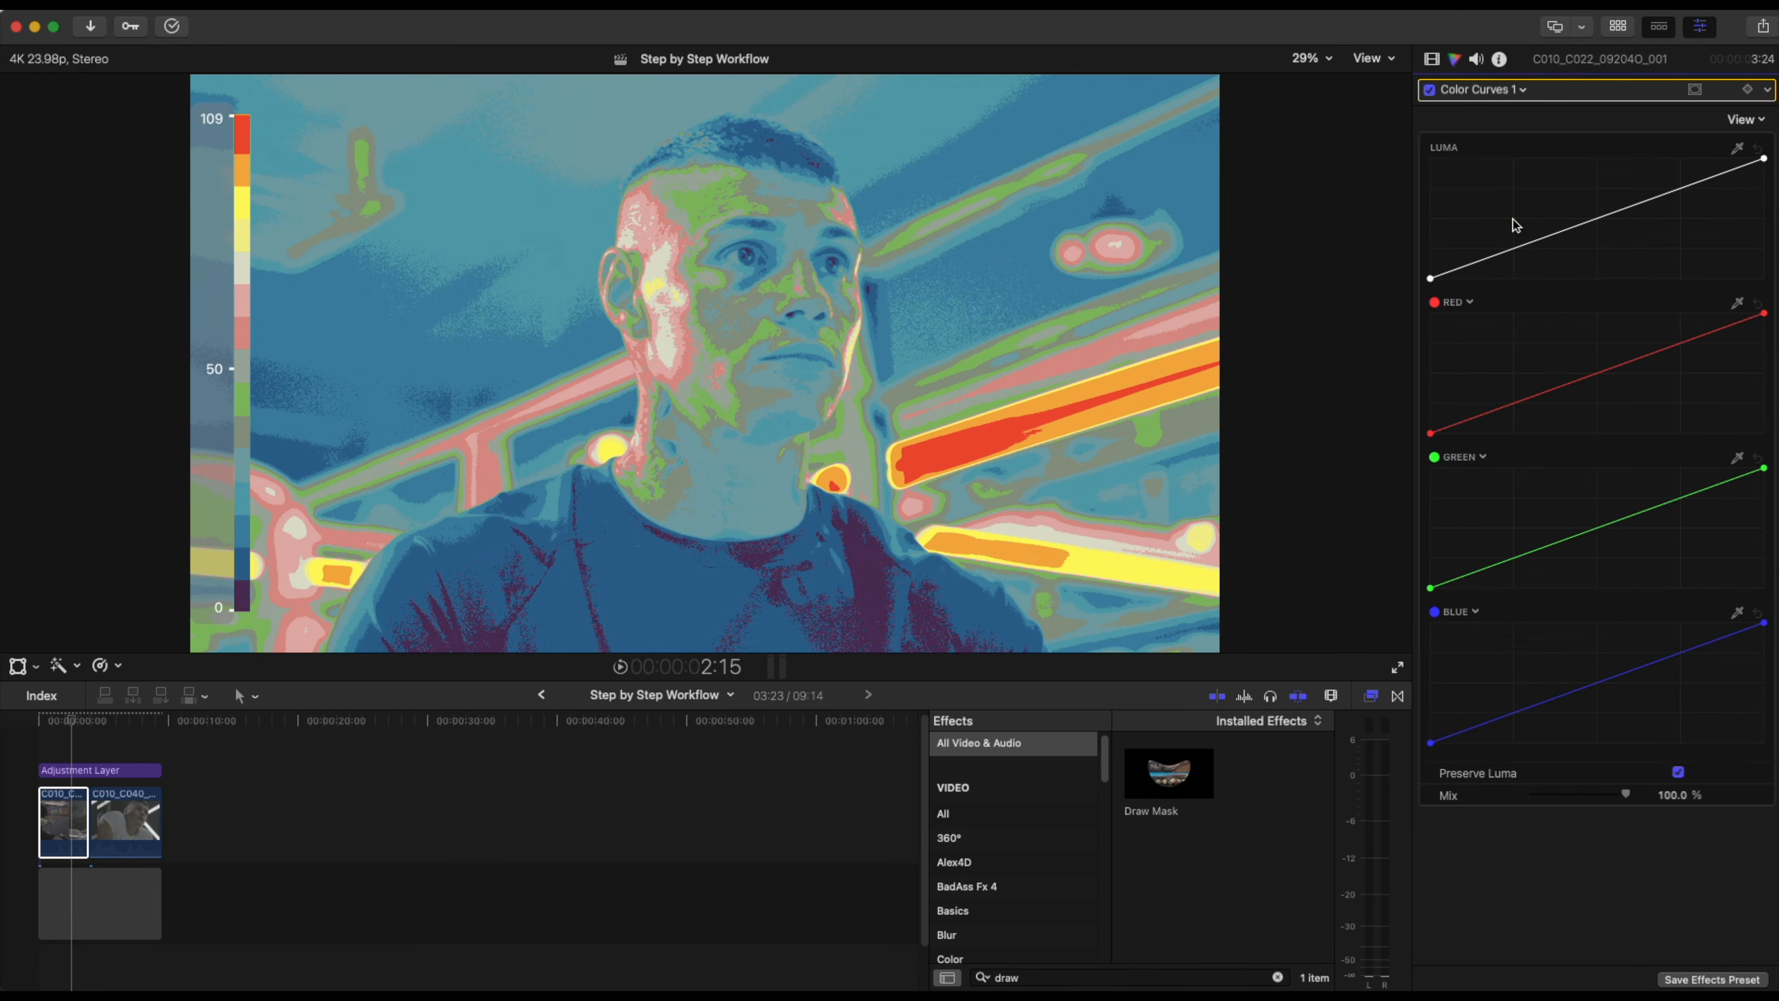
Add two luma curve points, raising the upper-mid point and lowering the lower-mid point slightly.
click(1515, 249)
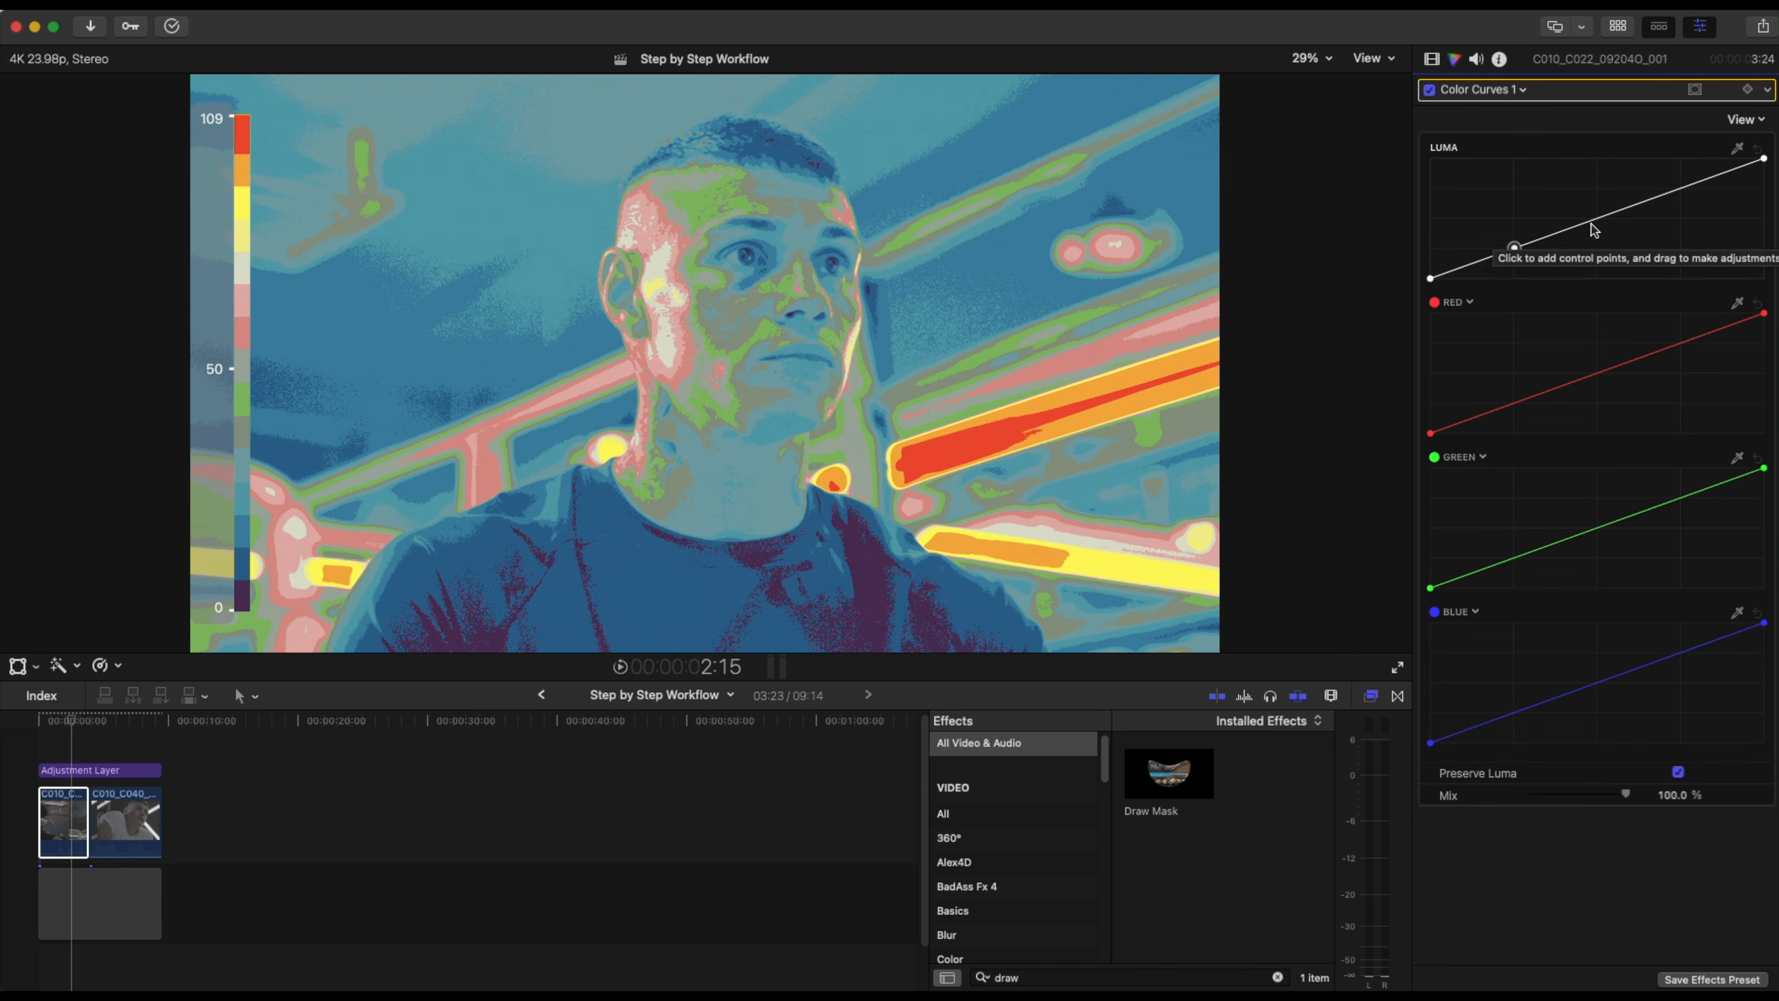
click(1598, 219)
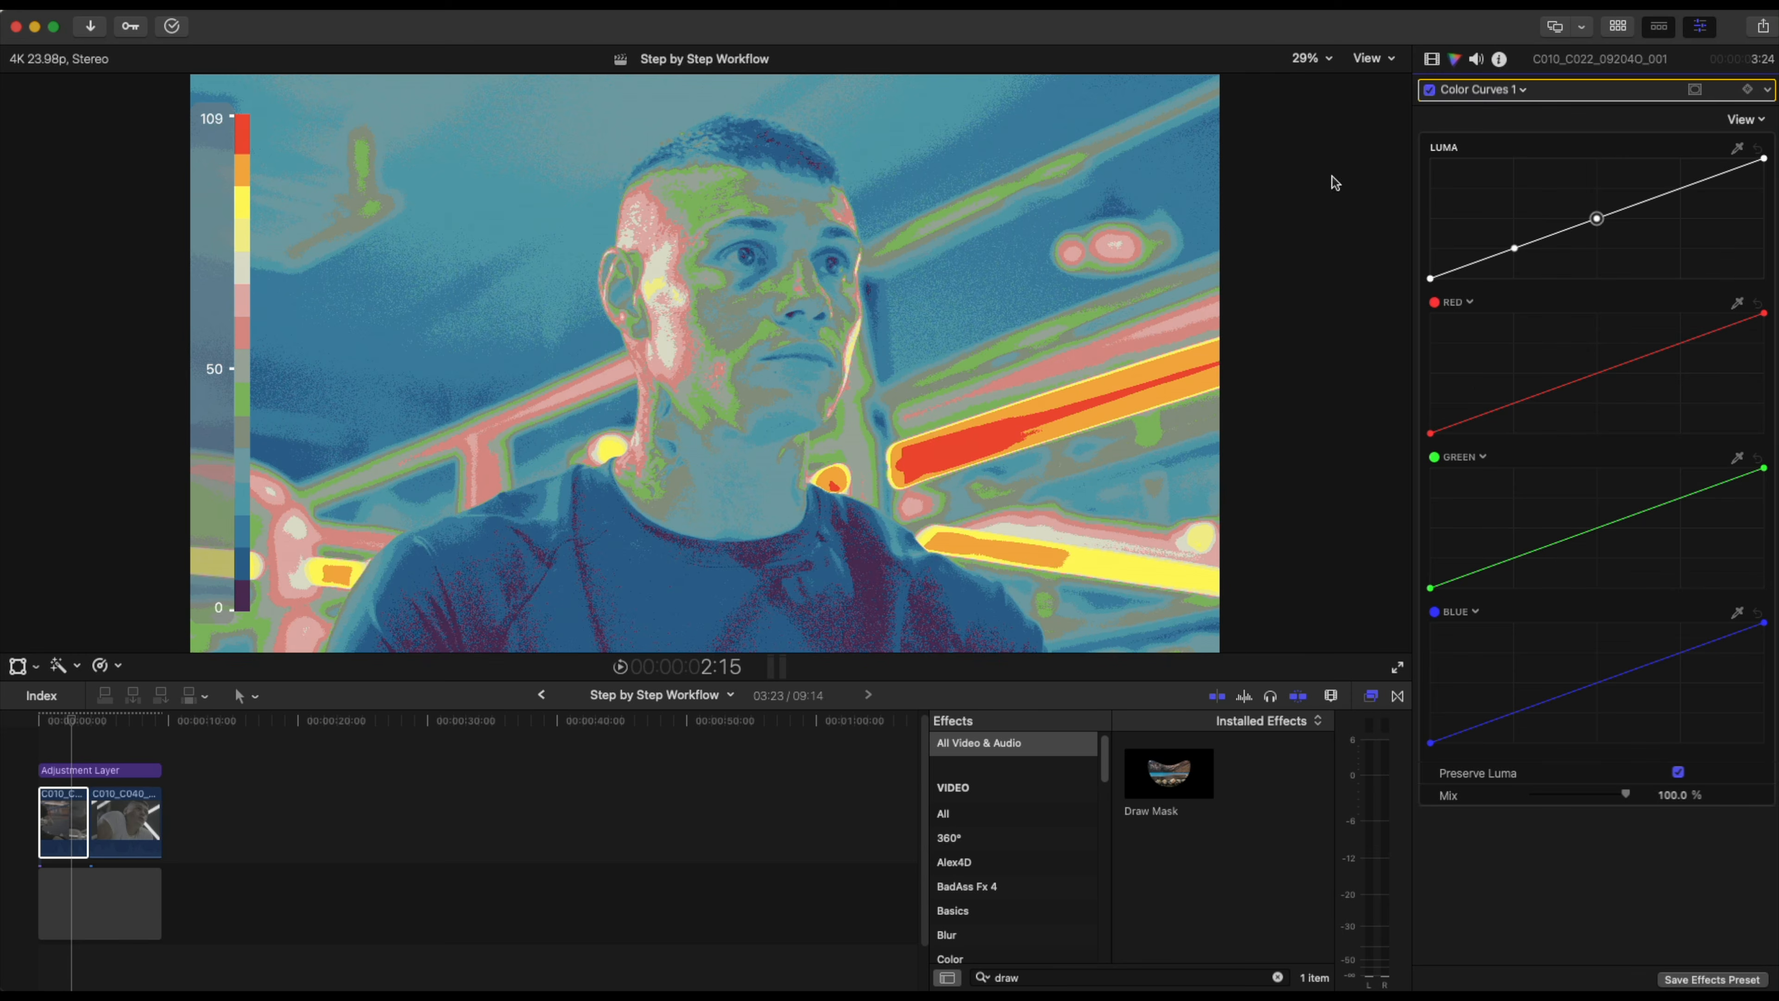
click(1596, 219)
drag(1598, 220, 1594, 206)
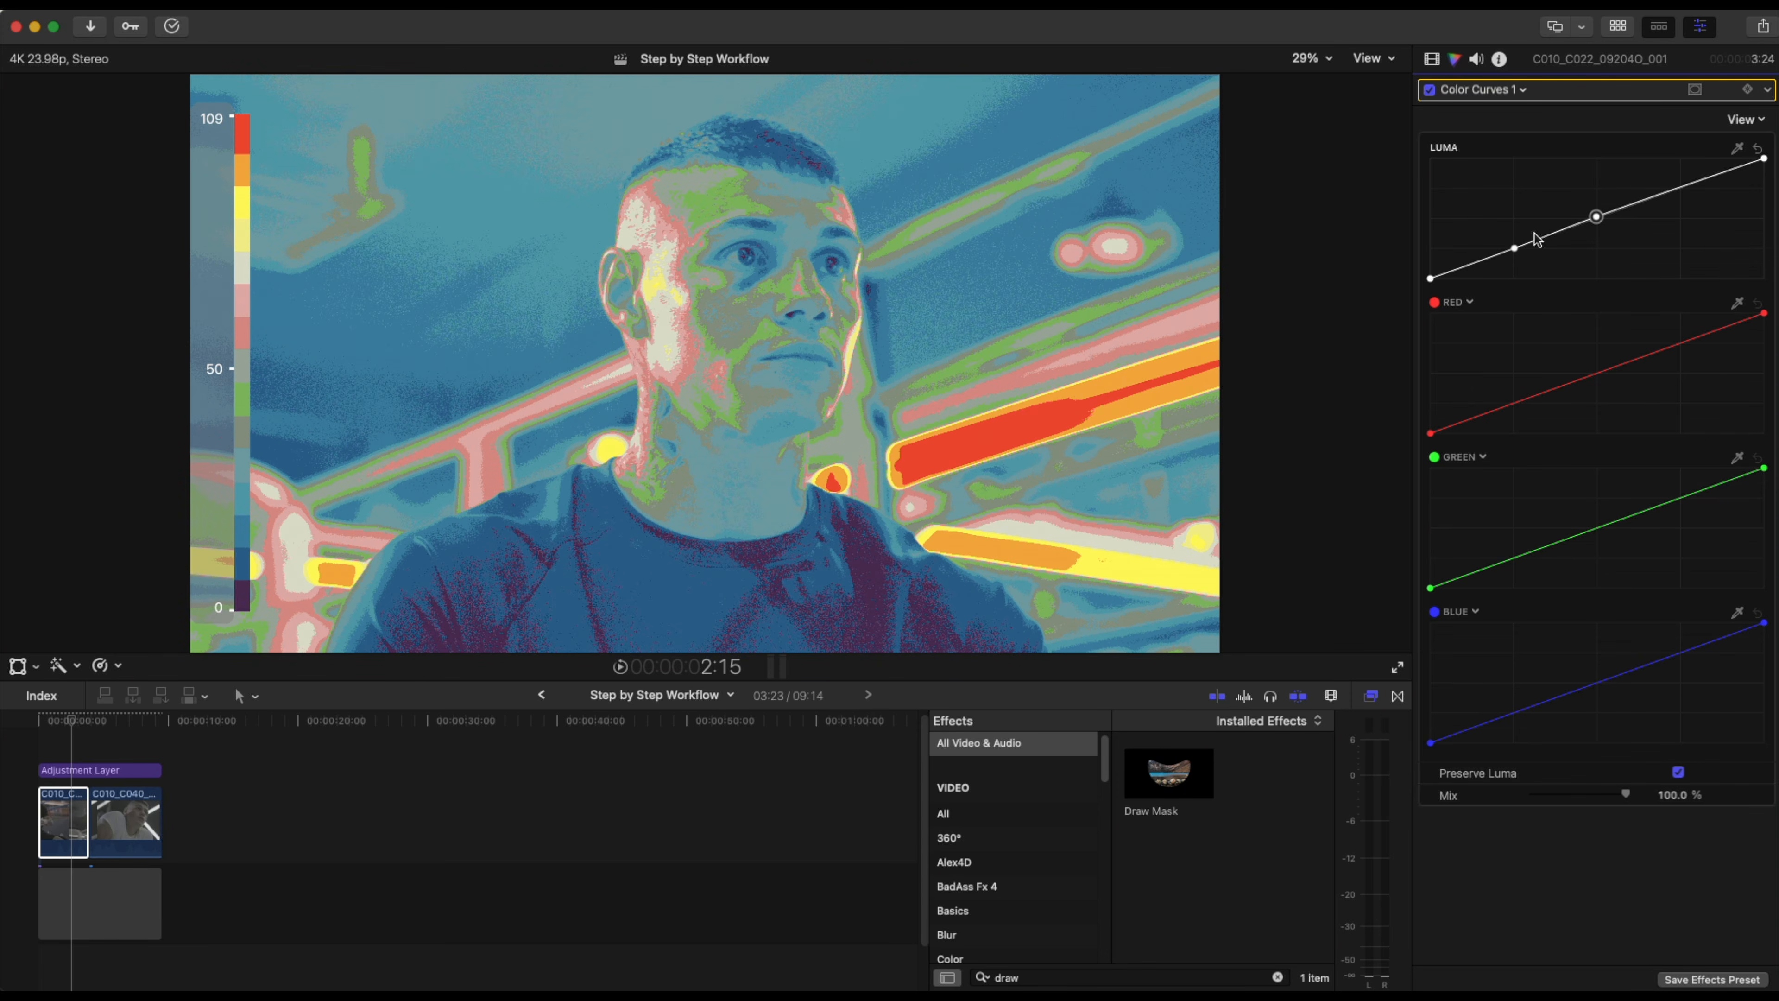
drag(1515, 248, 1517, 257)
Toggle the Color Curves correction to compare before and after.
click(1431, 90)
click(1431, 91)
click(1432, 91)
click(1432, 90)
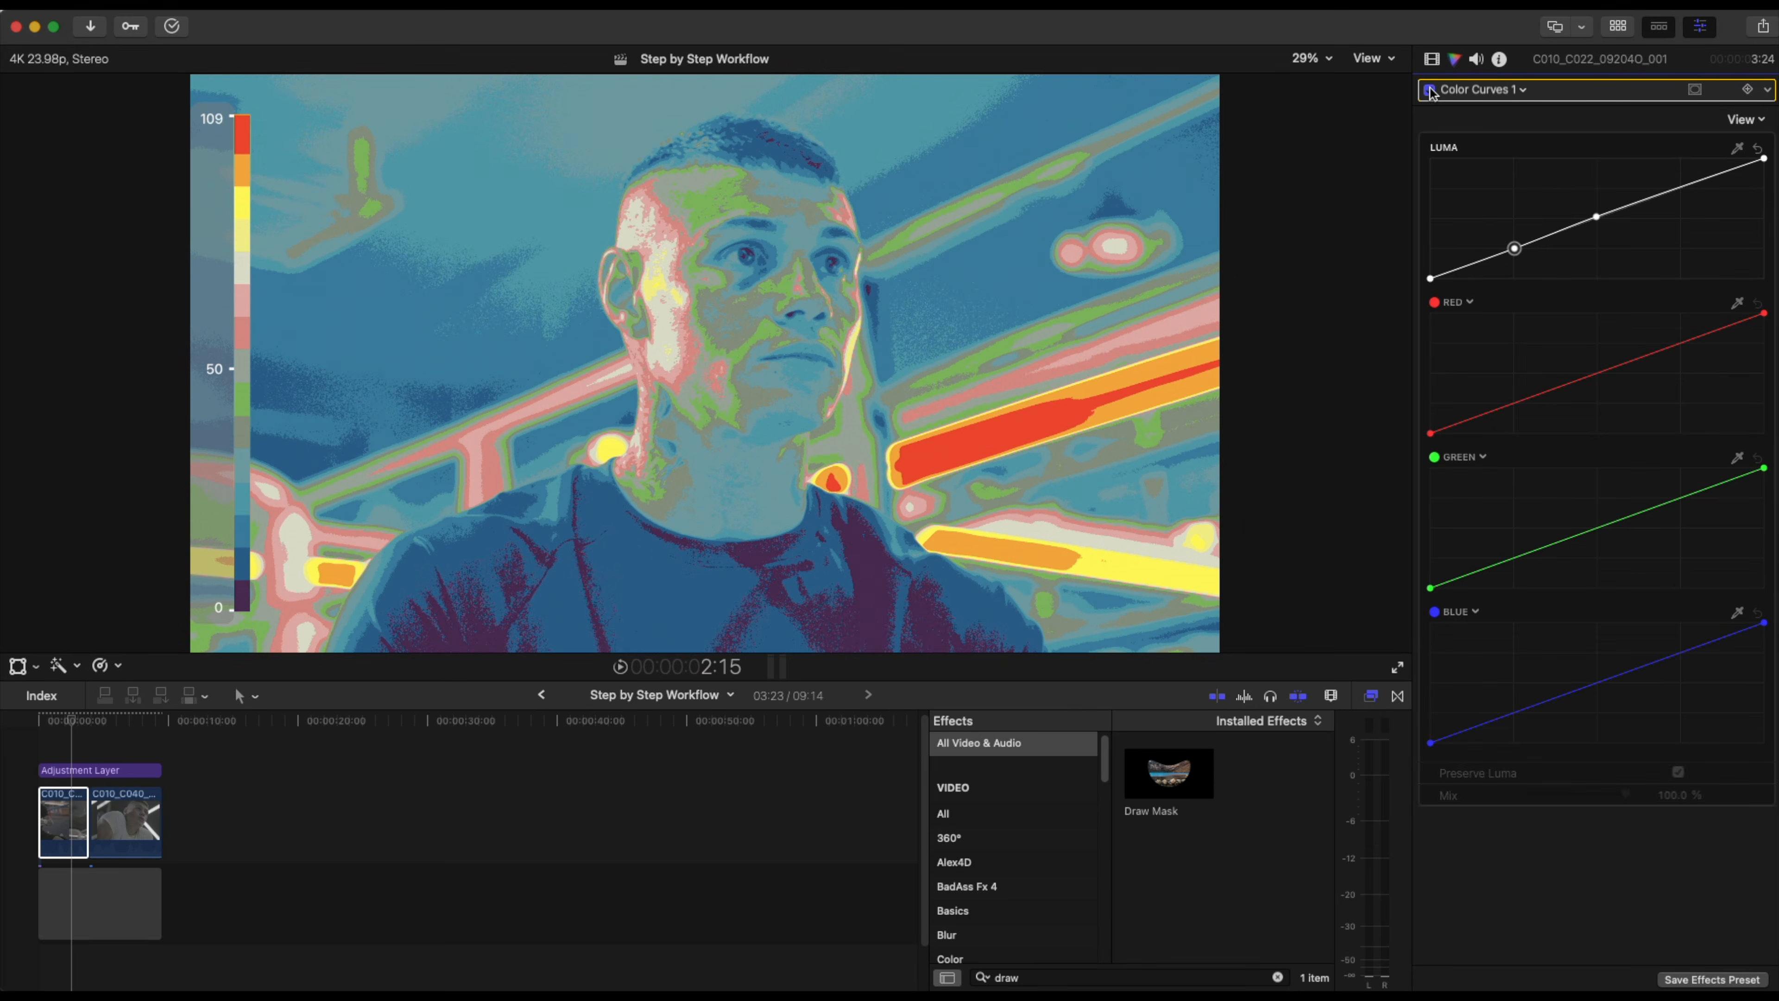
Add a highlight point to the luma curve and adjust it to roll off the highlights.
click(1696, 183)
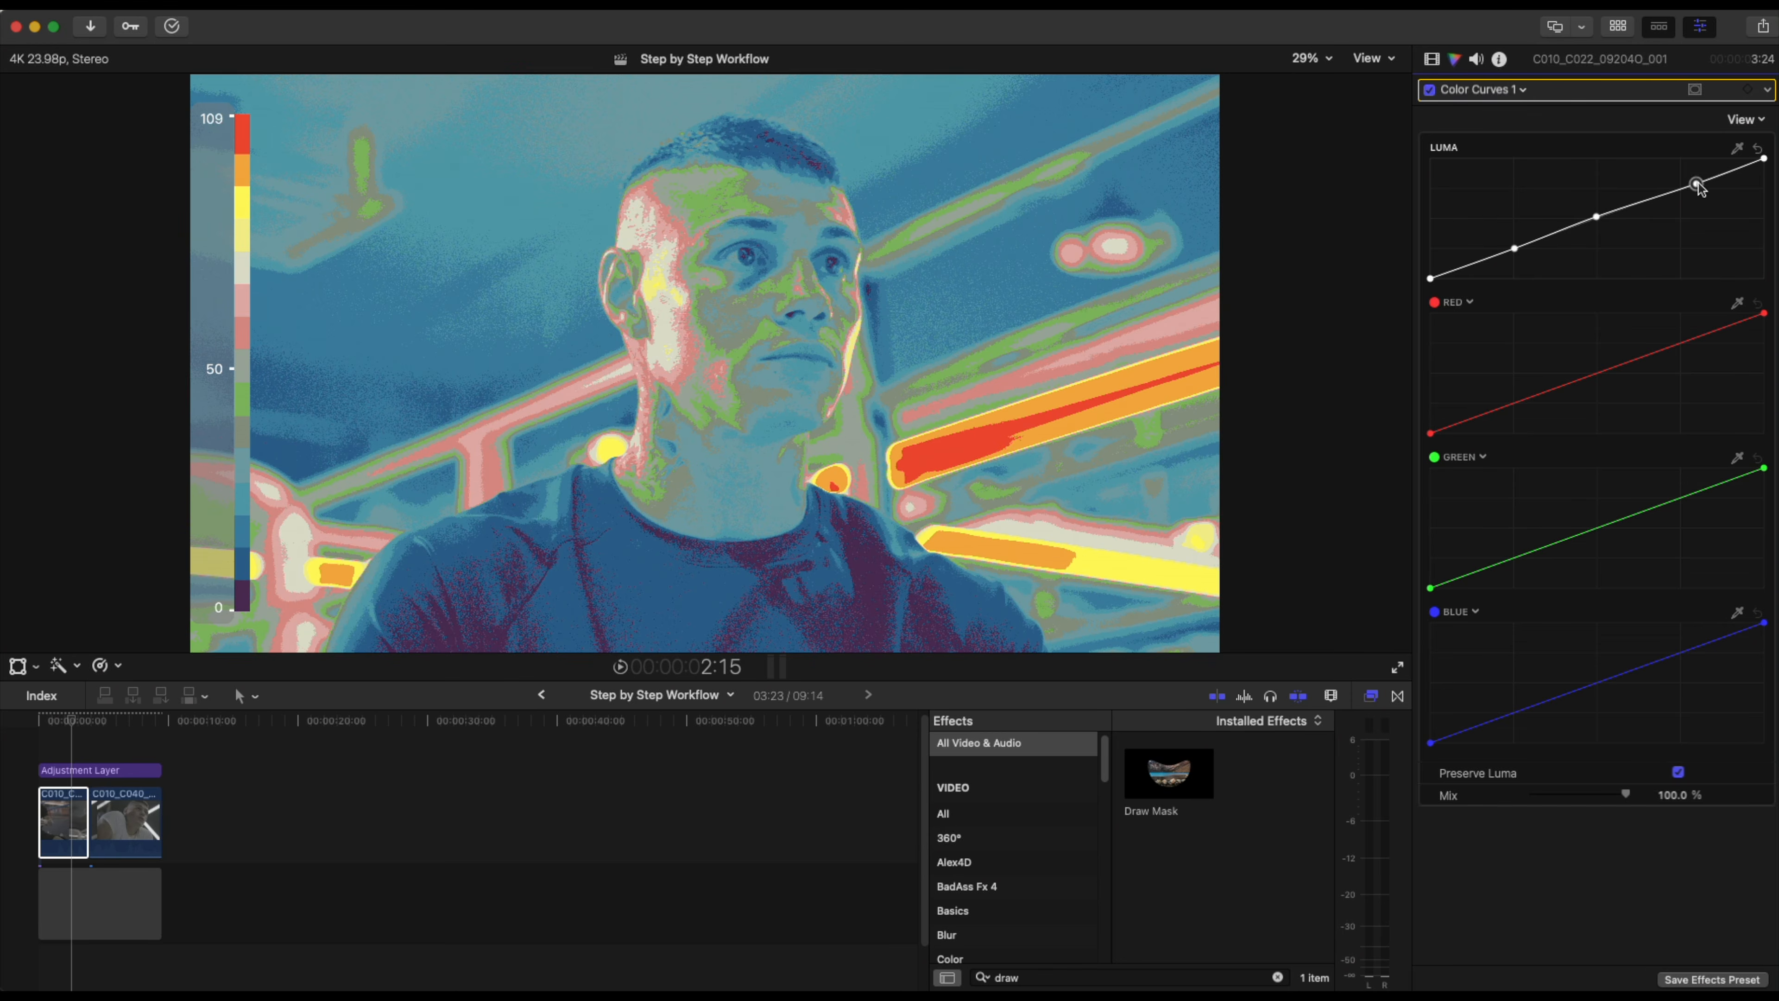
drag(1699, 186, 1718, 235)
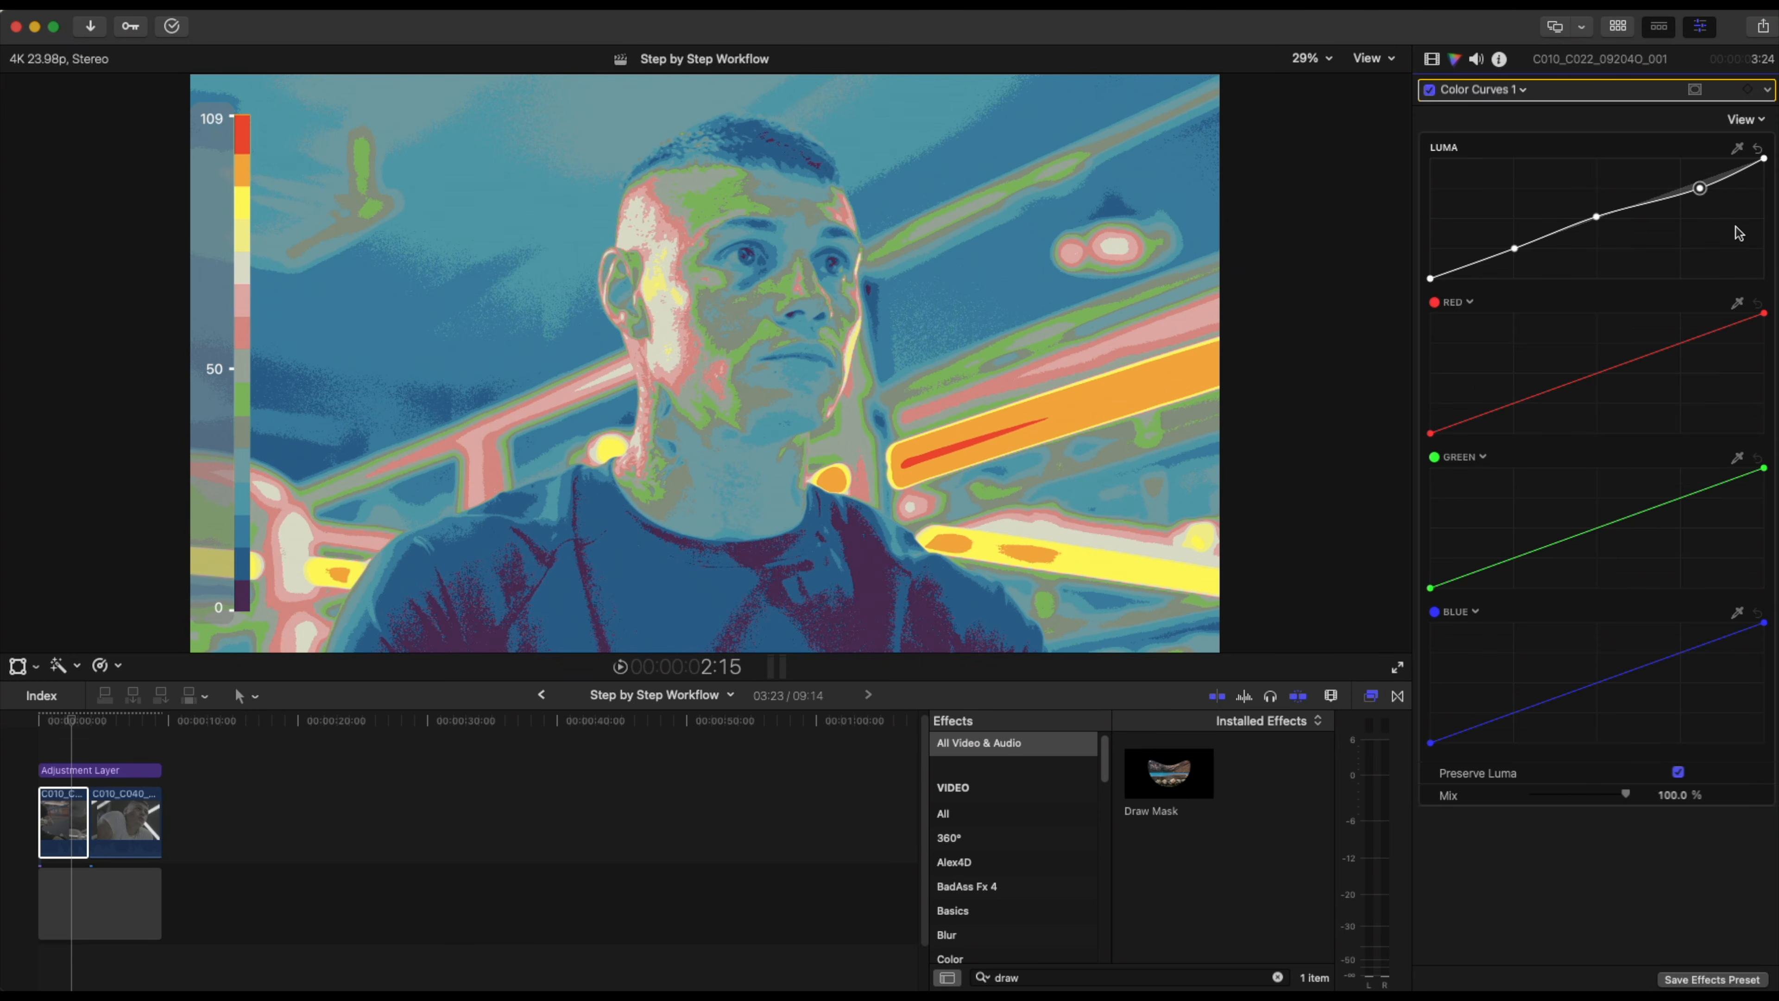
drag(1707, 190, 1775, 191)
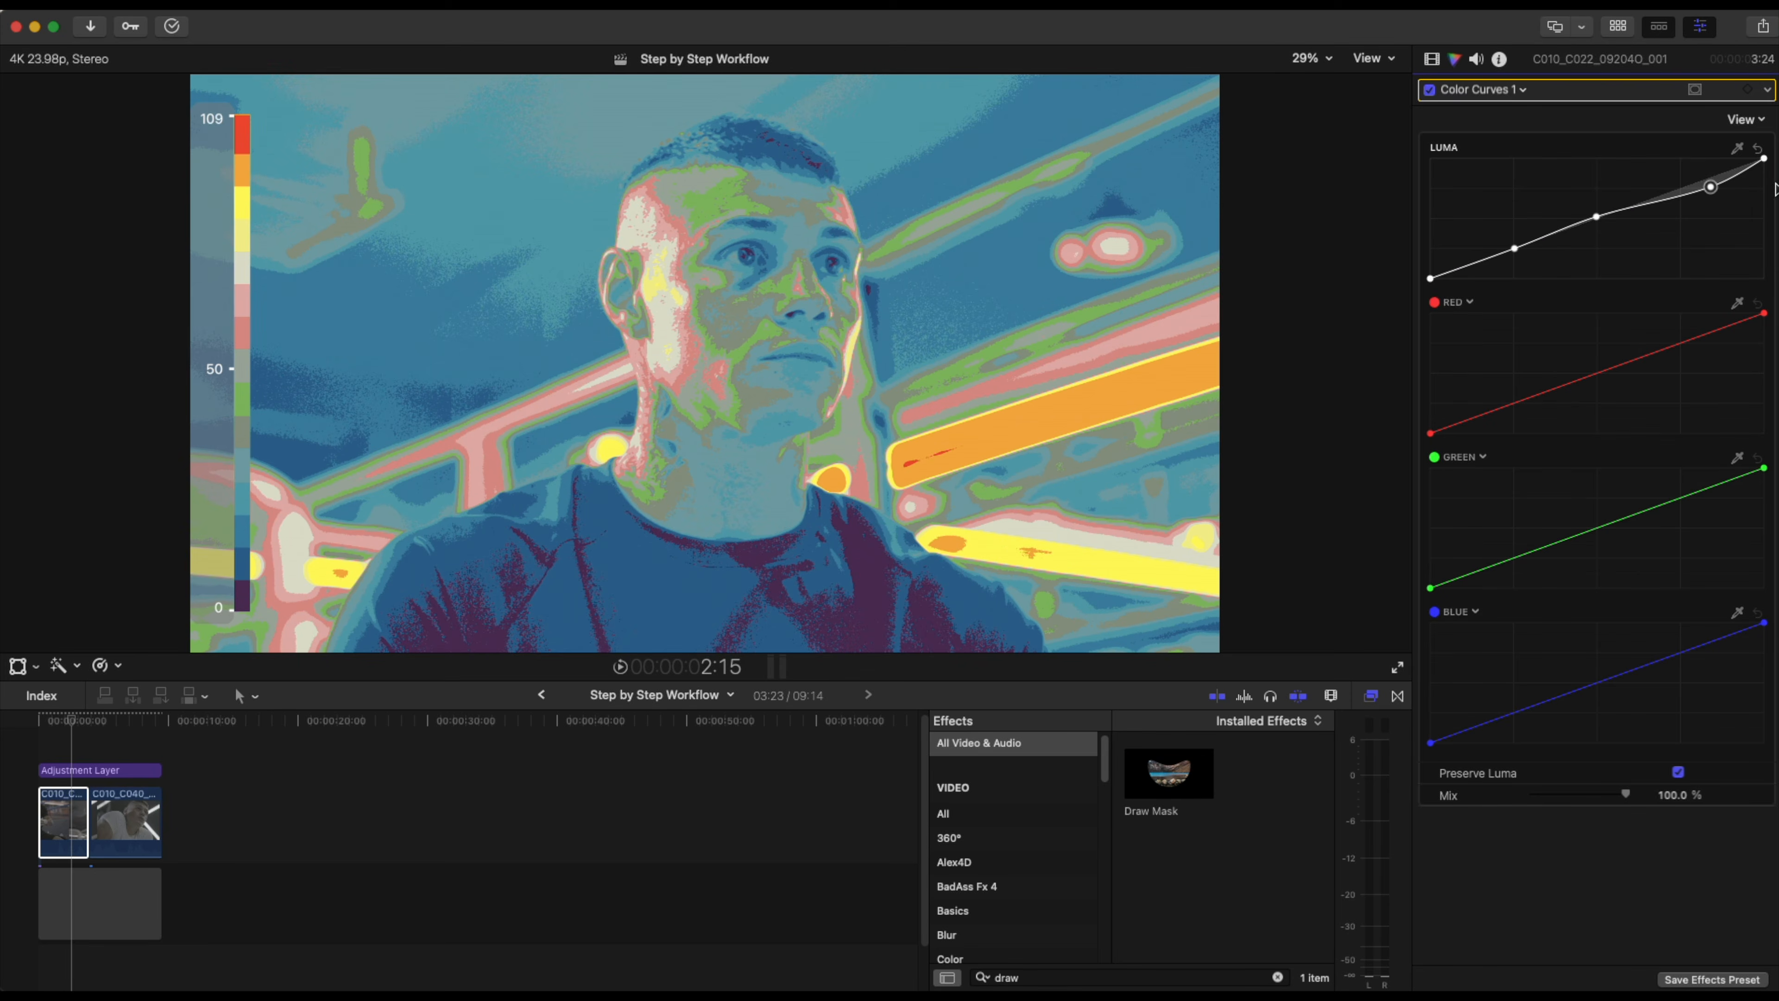
Toggle the Color Curves correction again to compare and return to the video effects inspector.
click(1595, 215)
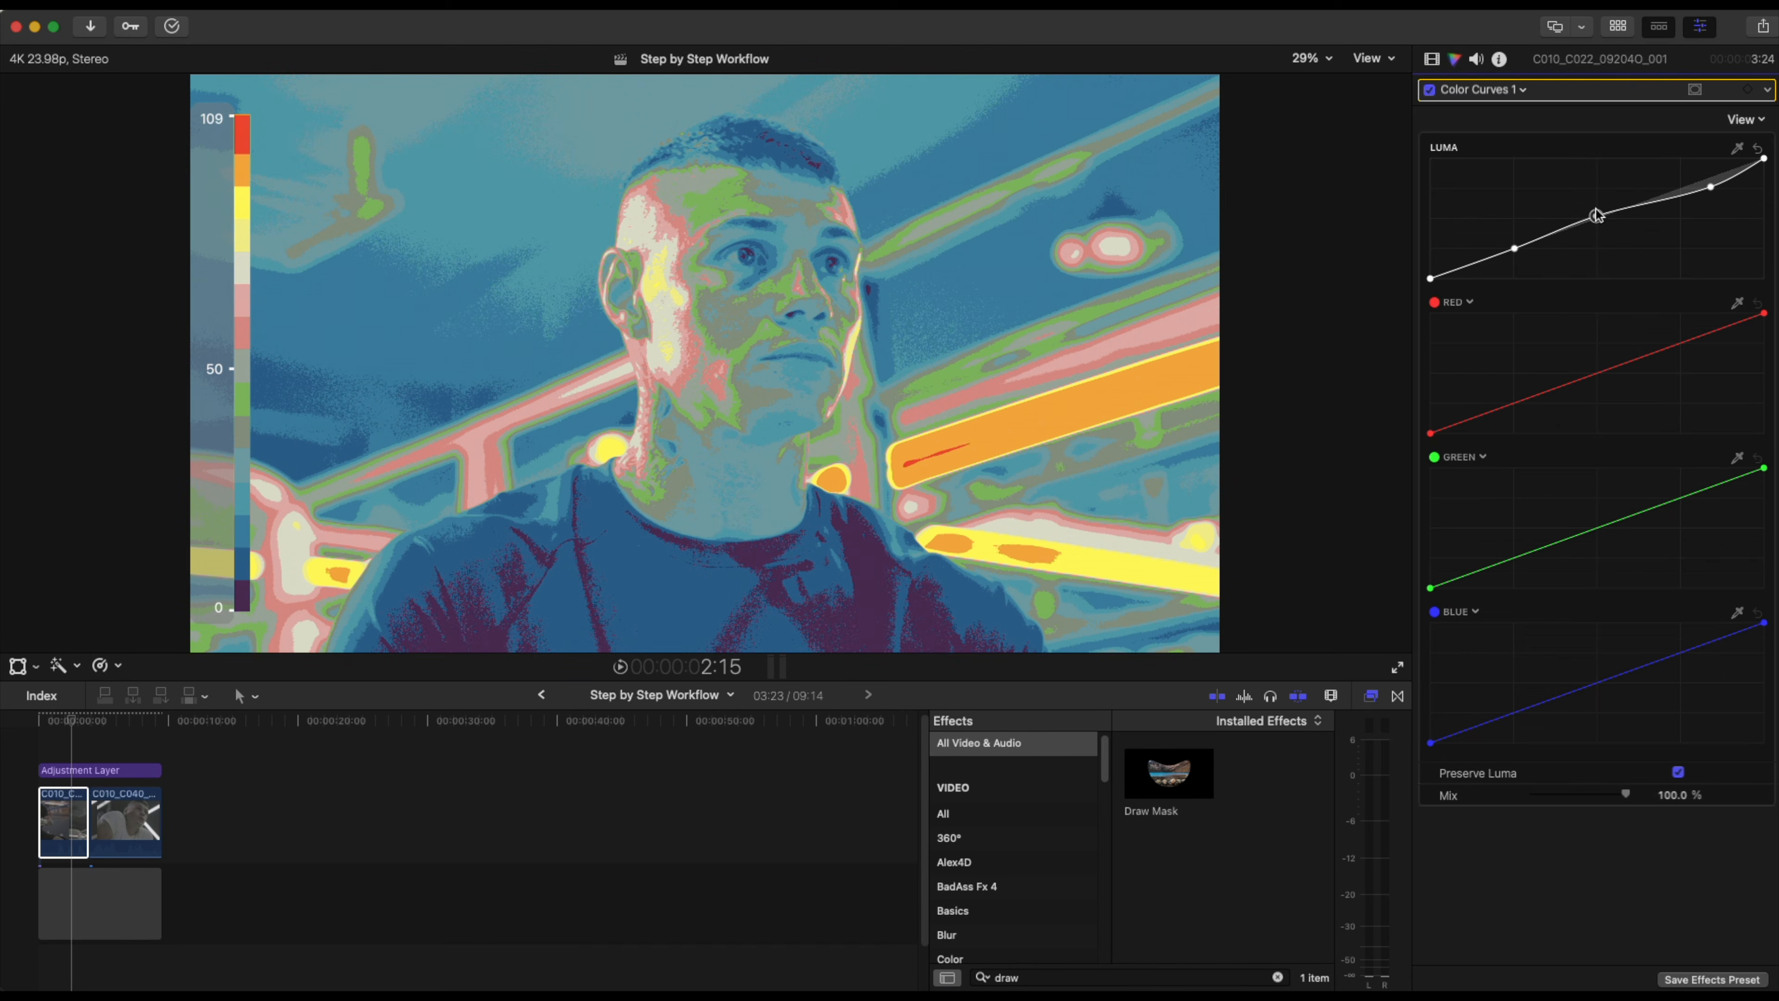
click(1514, 250)
click(1429, 90)
click(1429, 90)
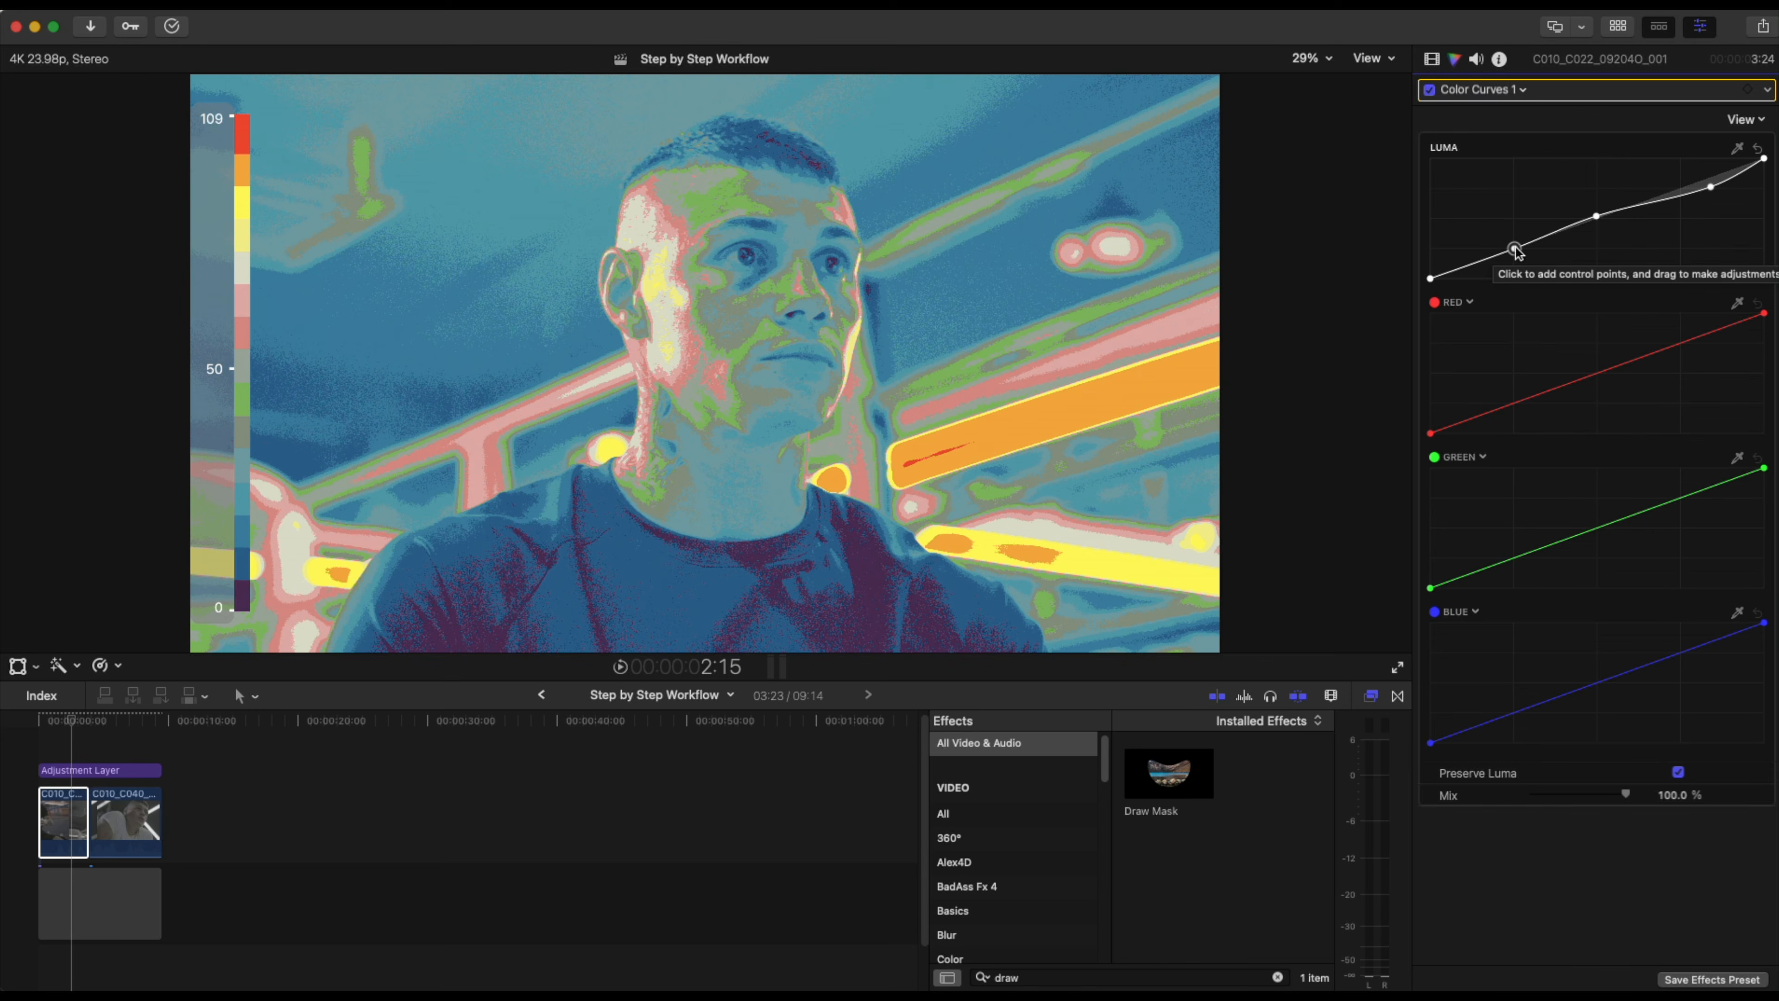
click(1432, 58)
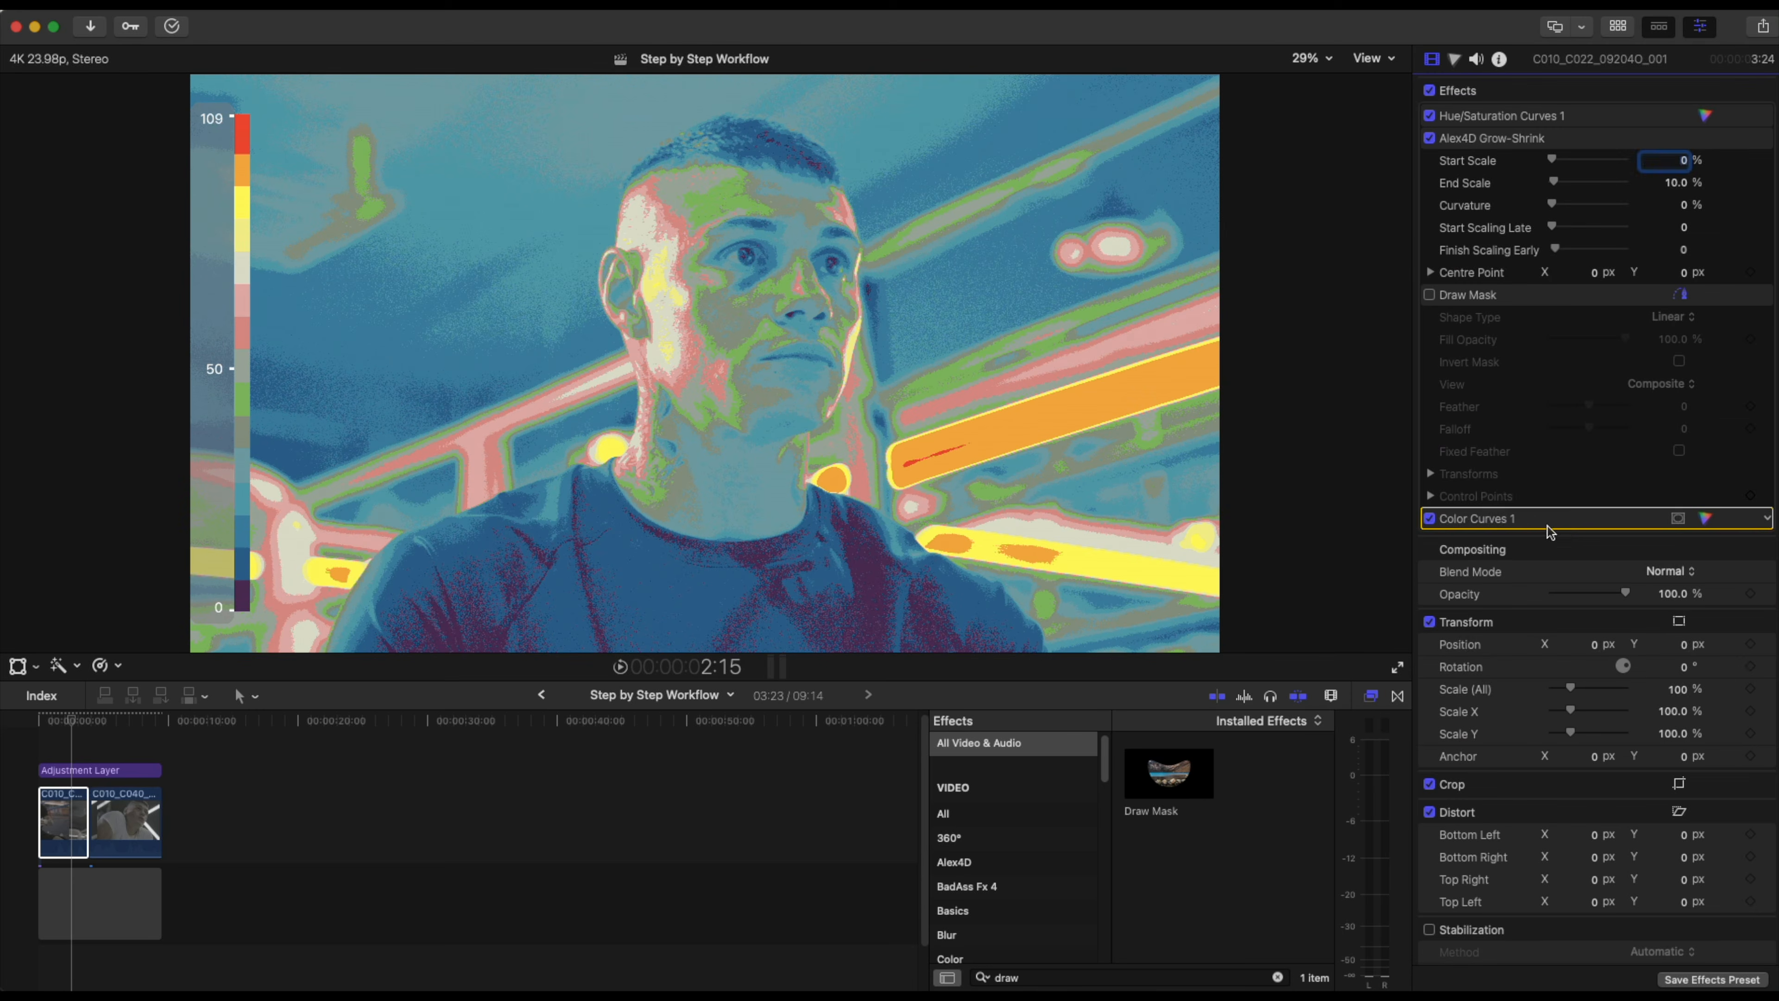
Move Color Curves 1 up the effects stack so it sits directly below Hue/Saturation Curves 1.
drag(1567, 524, 1564, 144)
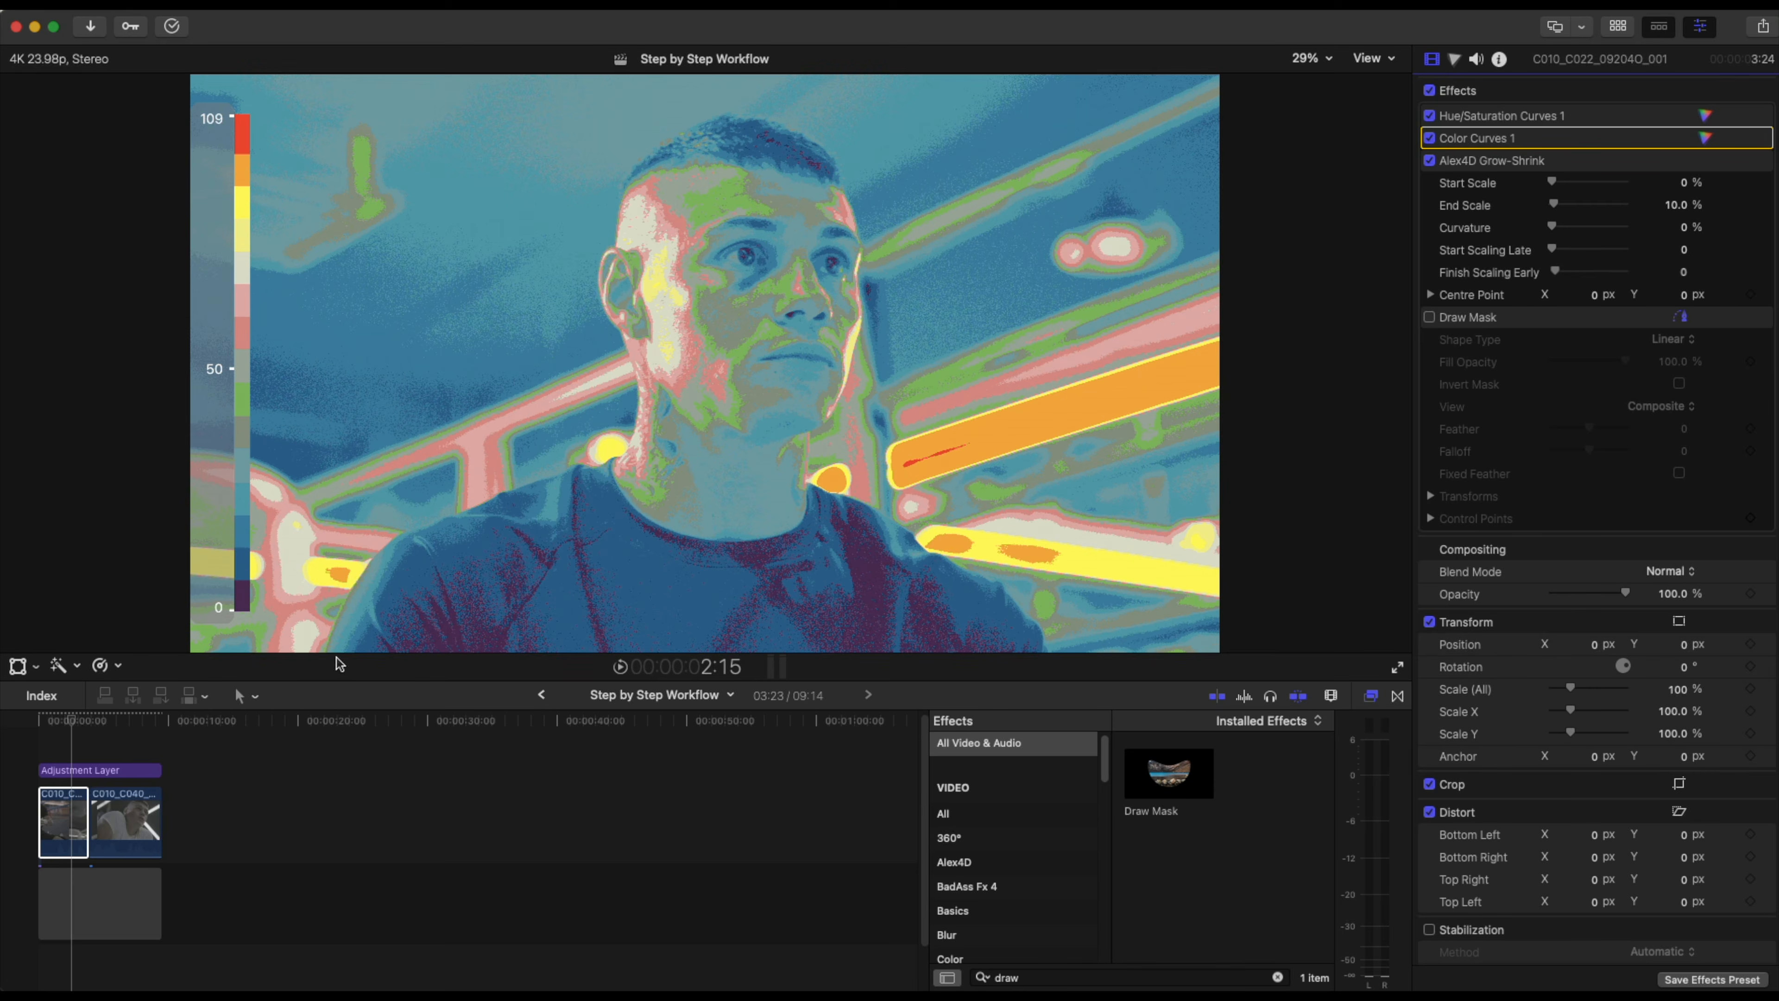
Select the adjustment layer and turn off the False Color IRE, 16 zones monitor in Dehancer Pro v2.
click(88, 770)
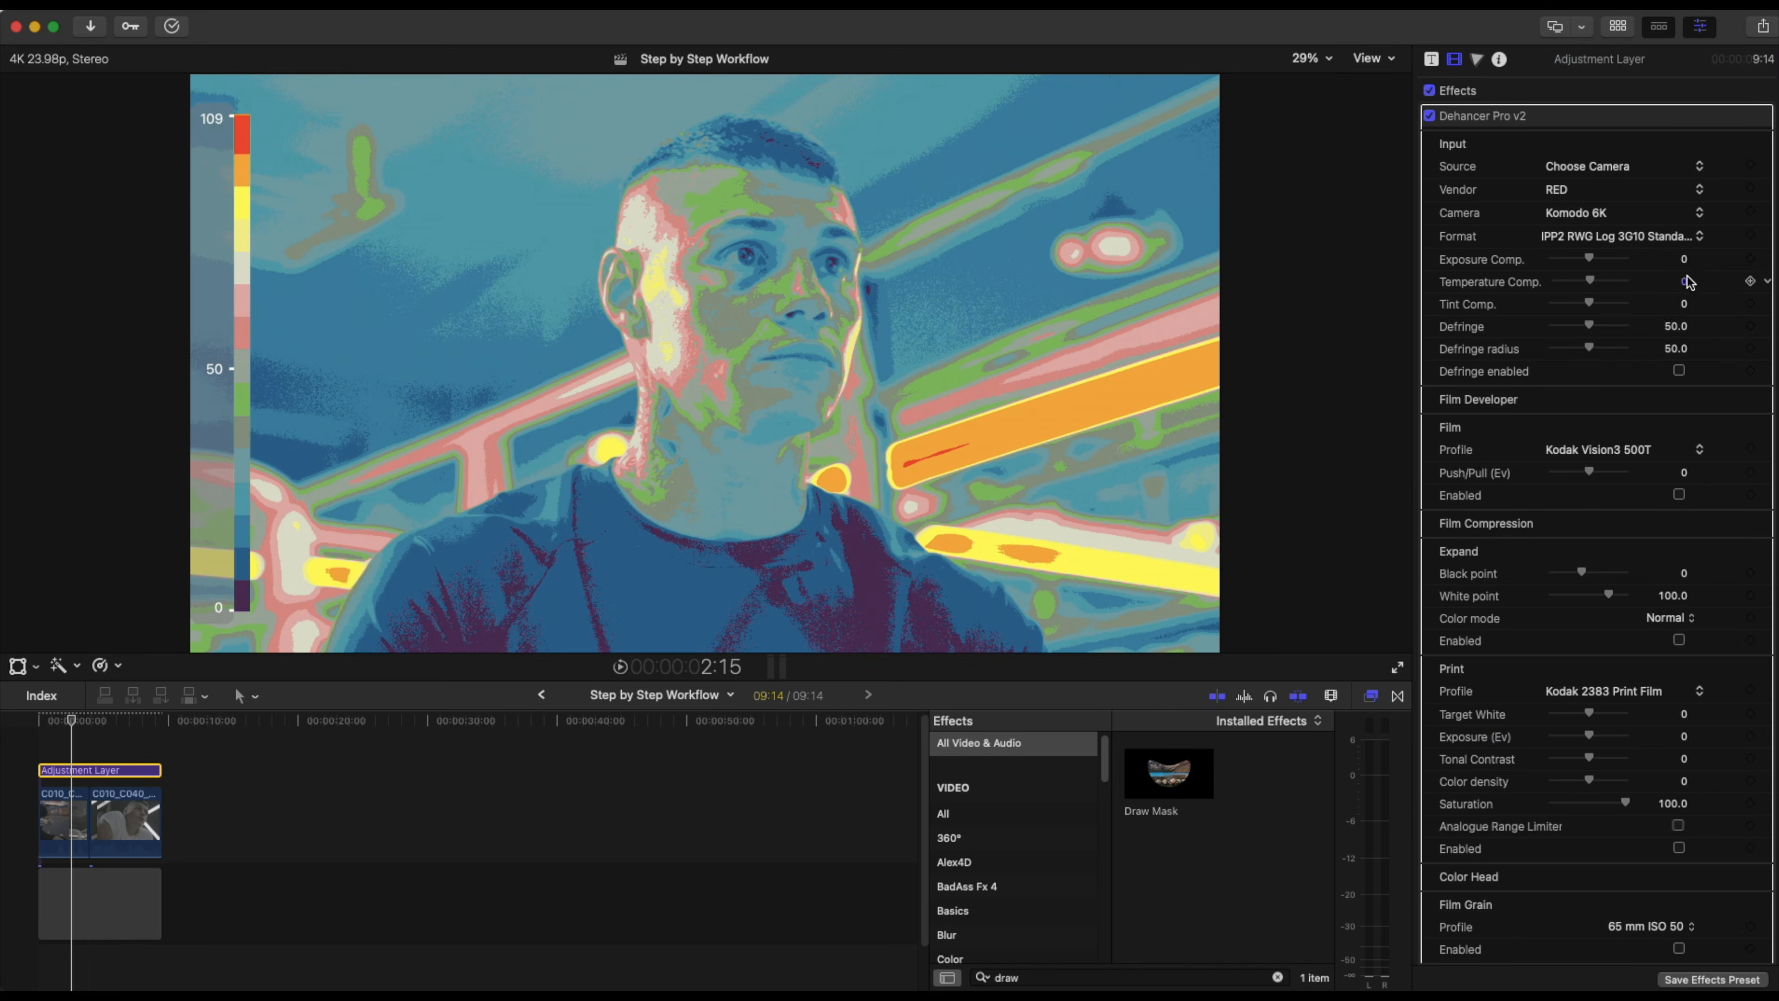
scroll(1702, 806, down, 15)
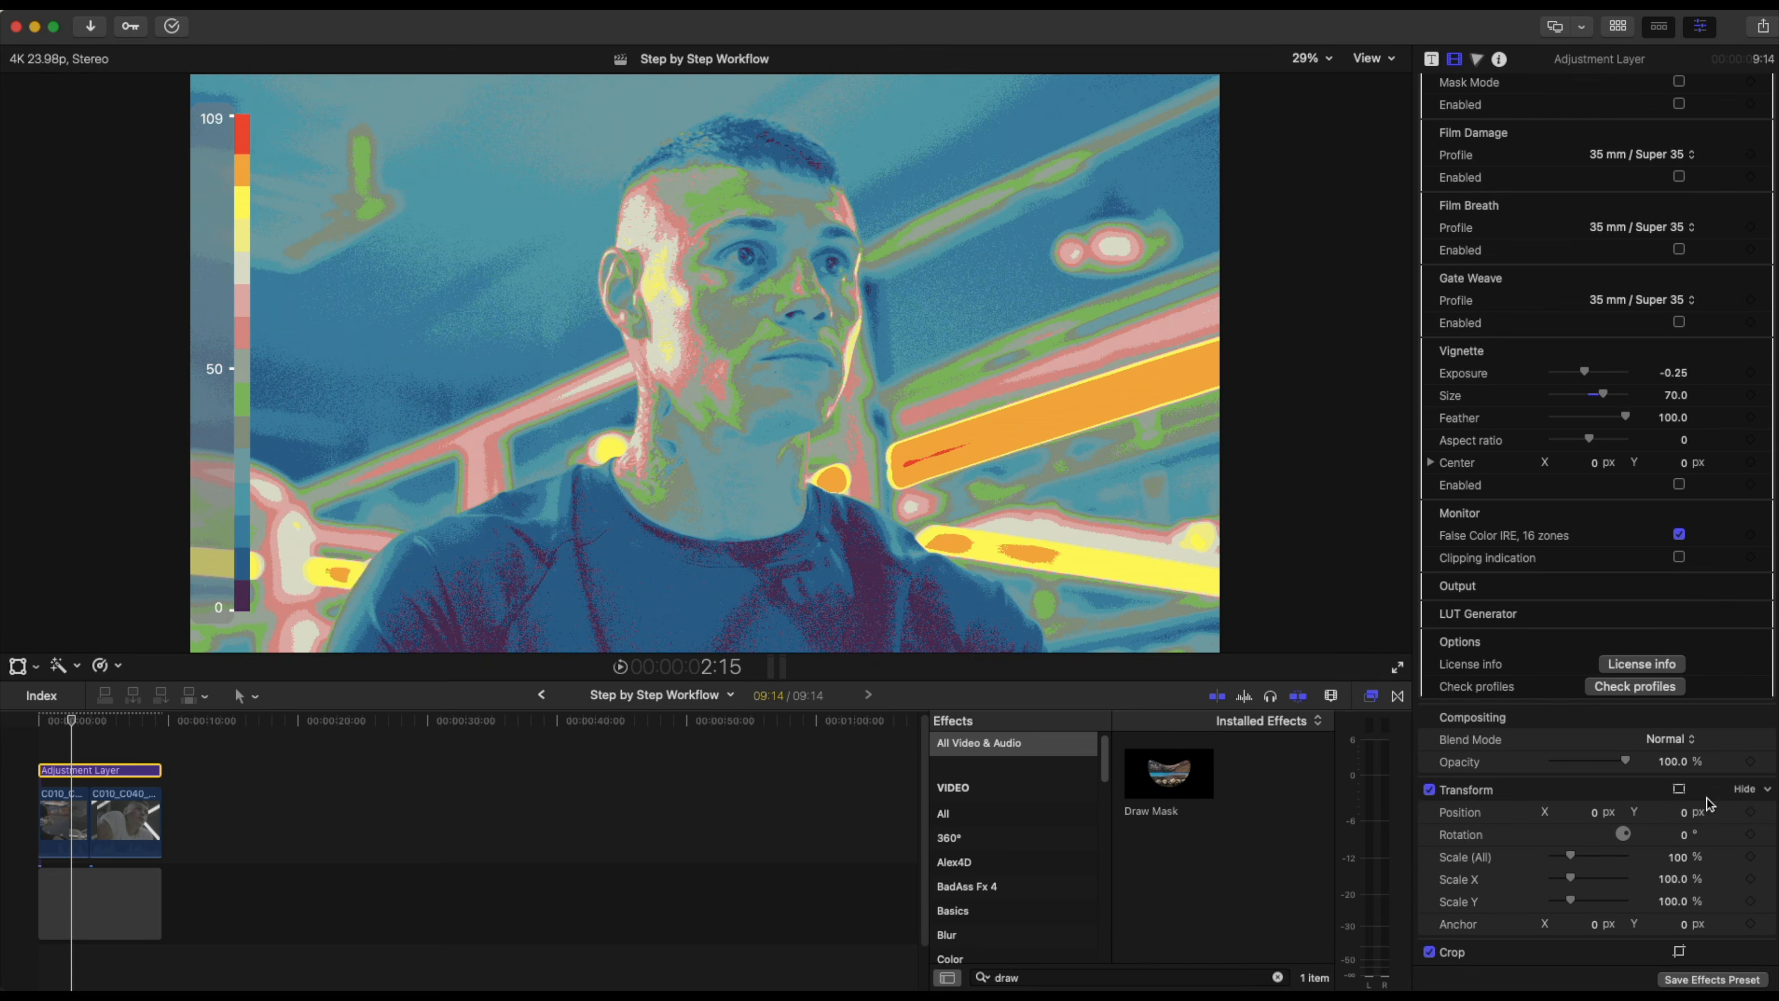
click(1679, 535)
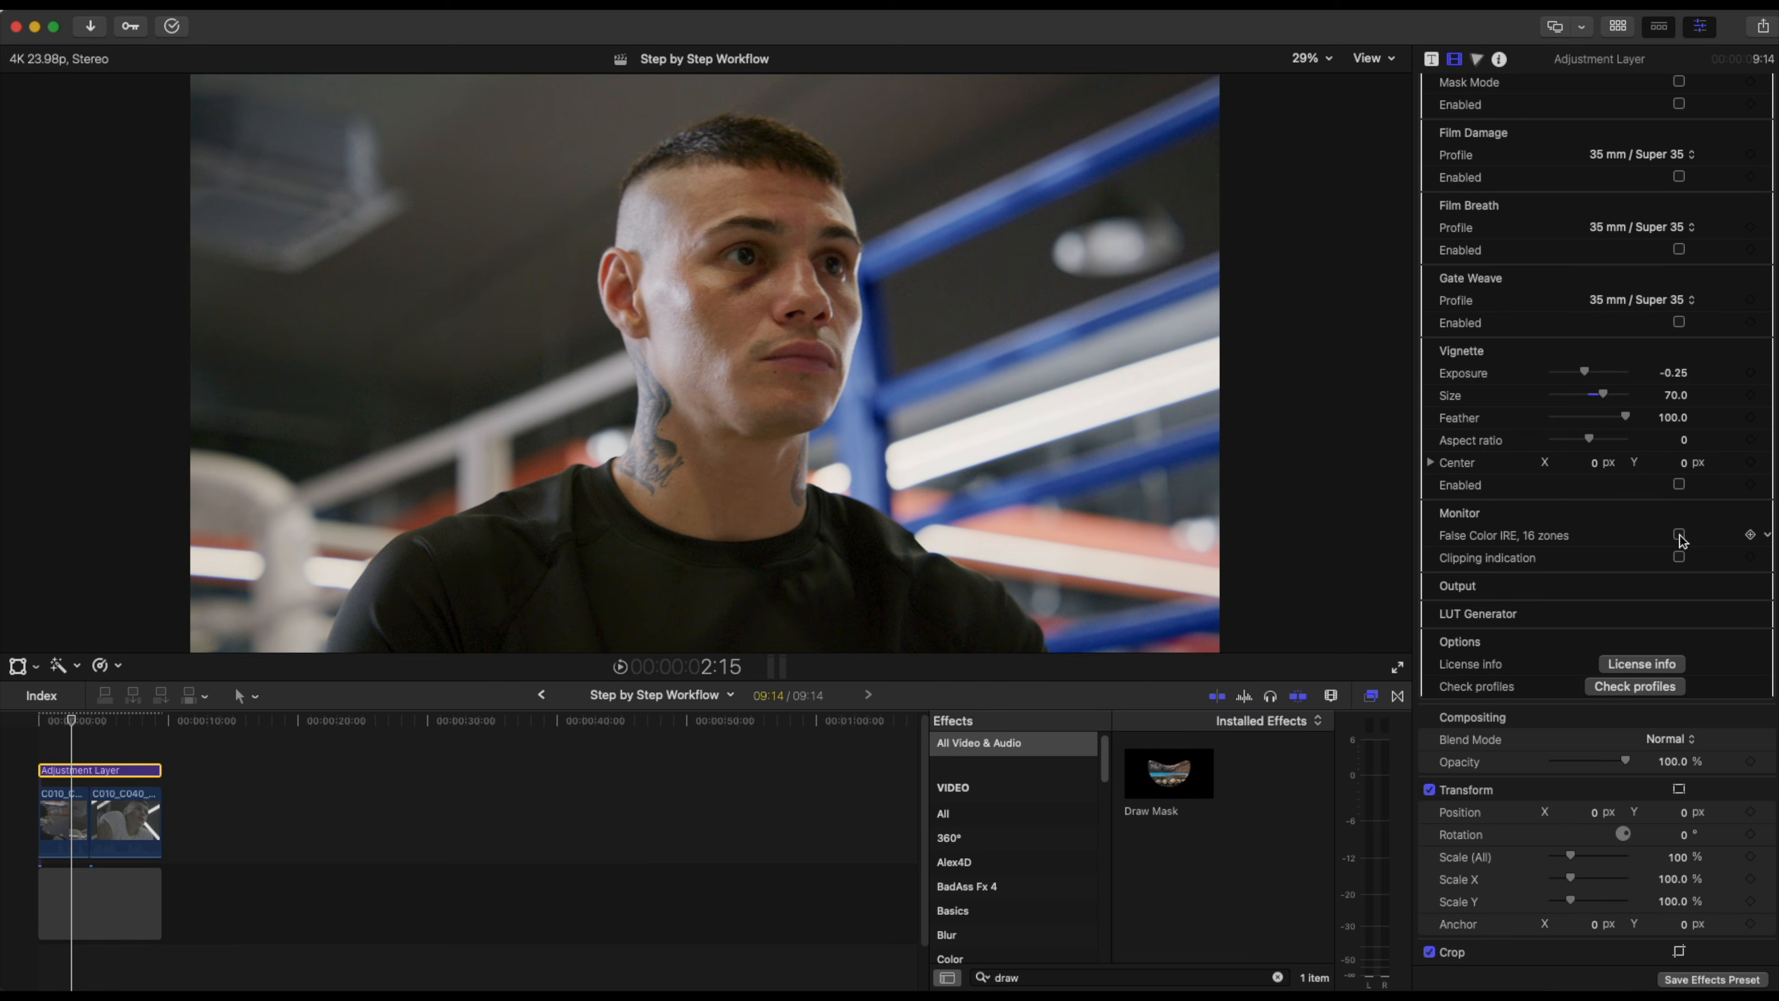
Select the first clip and toggle its Color Curves 1 correction repeatedly to compare before and after.
scroll(1681, 540, up, 15)
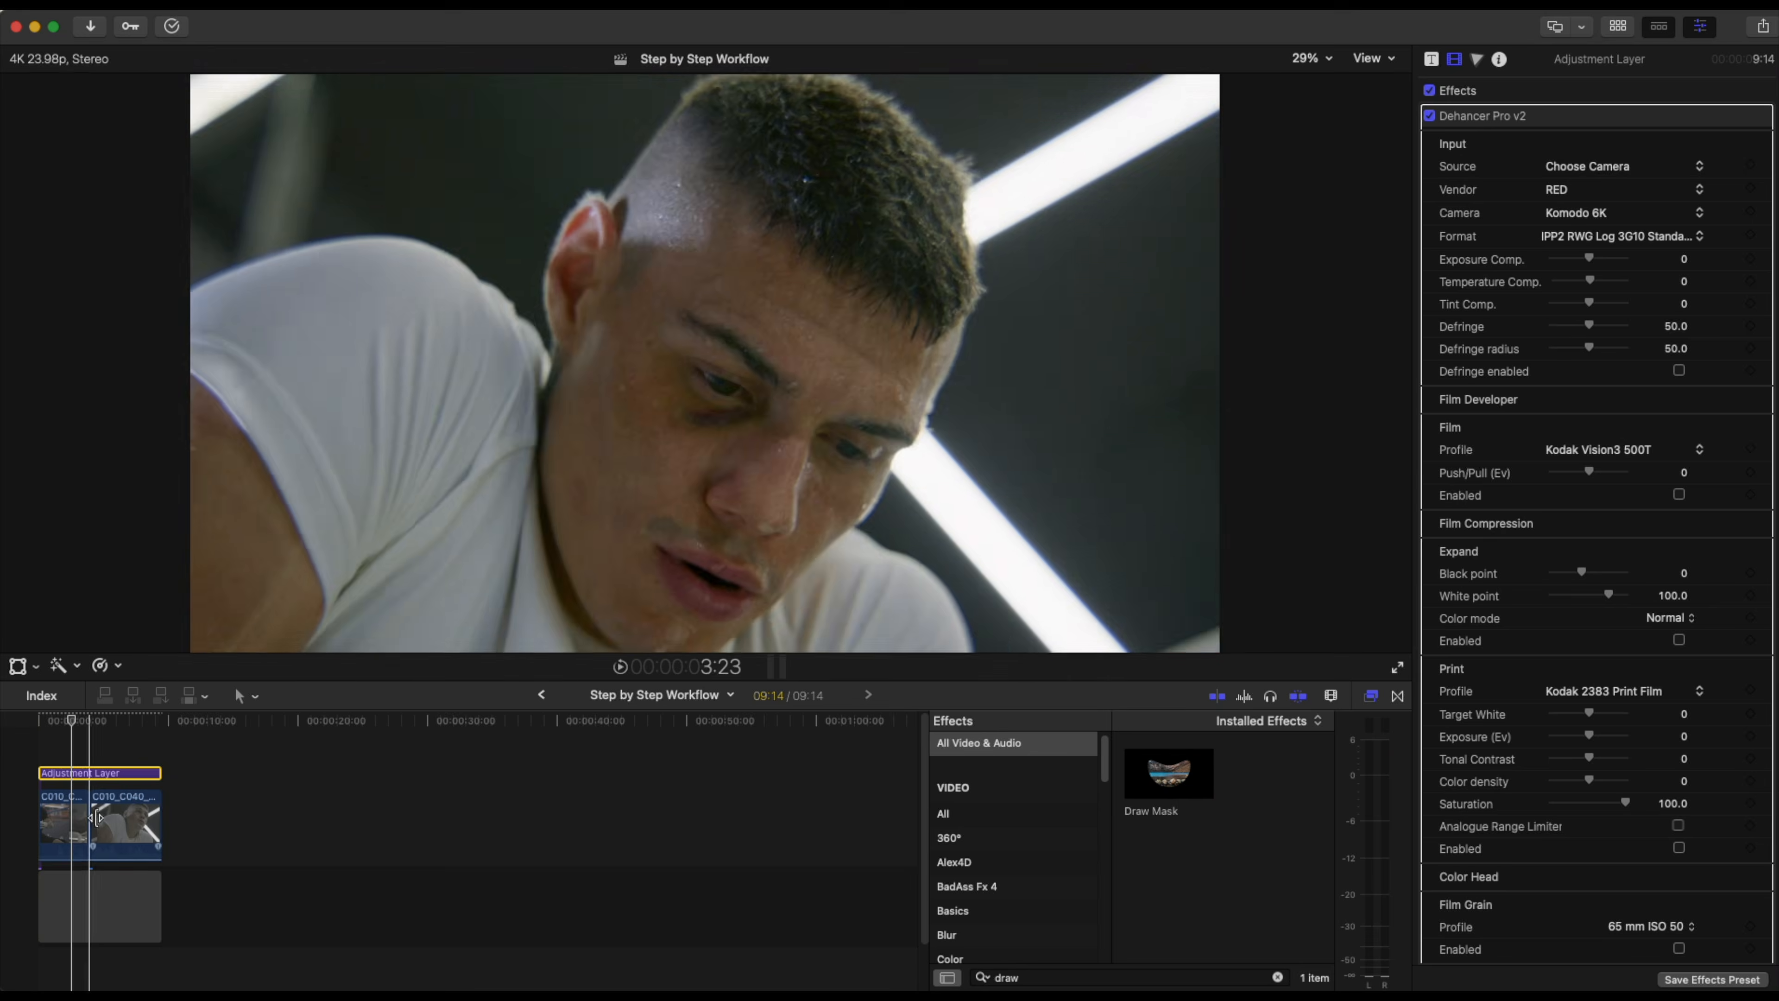
click(63, 826)
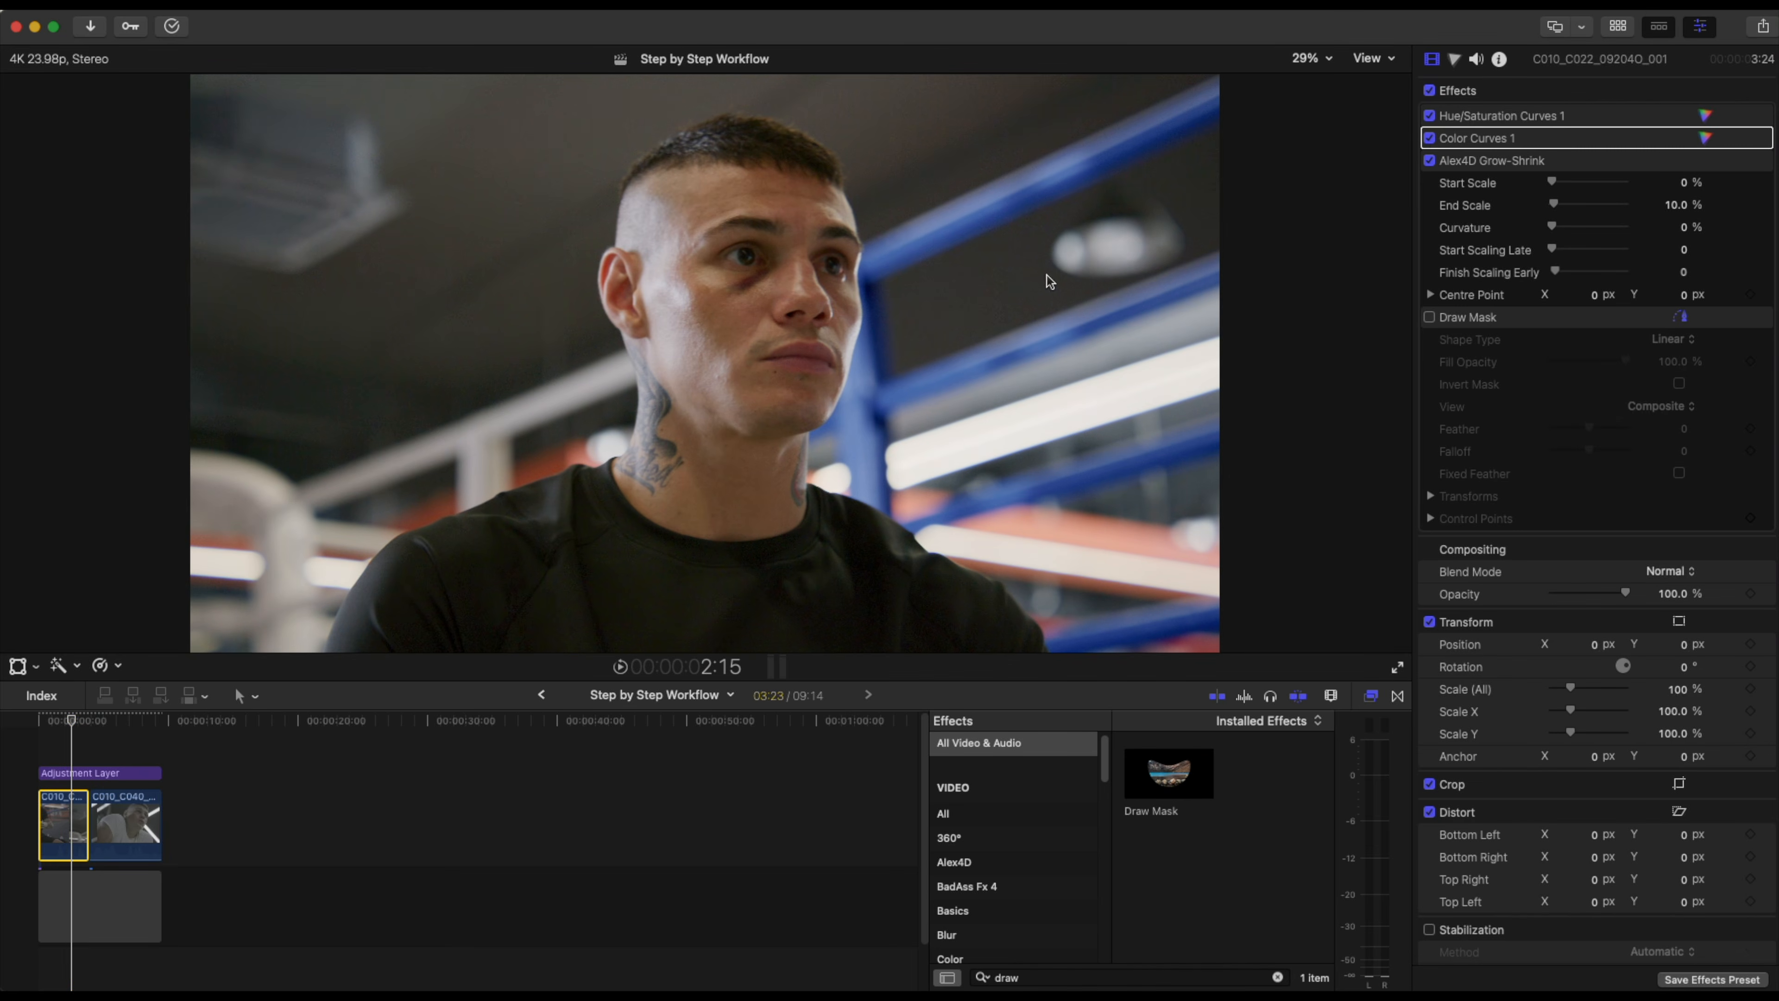
click(1430, 138)
click(1431, 138)
click(1431, 138)
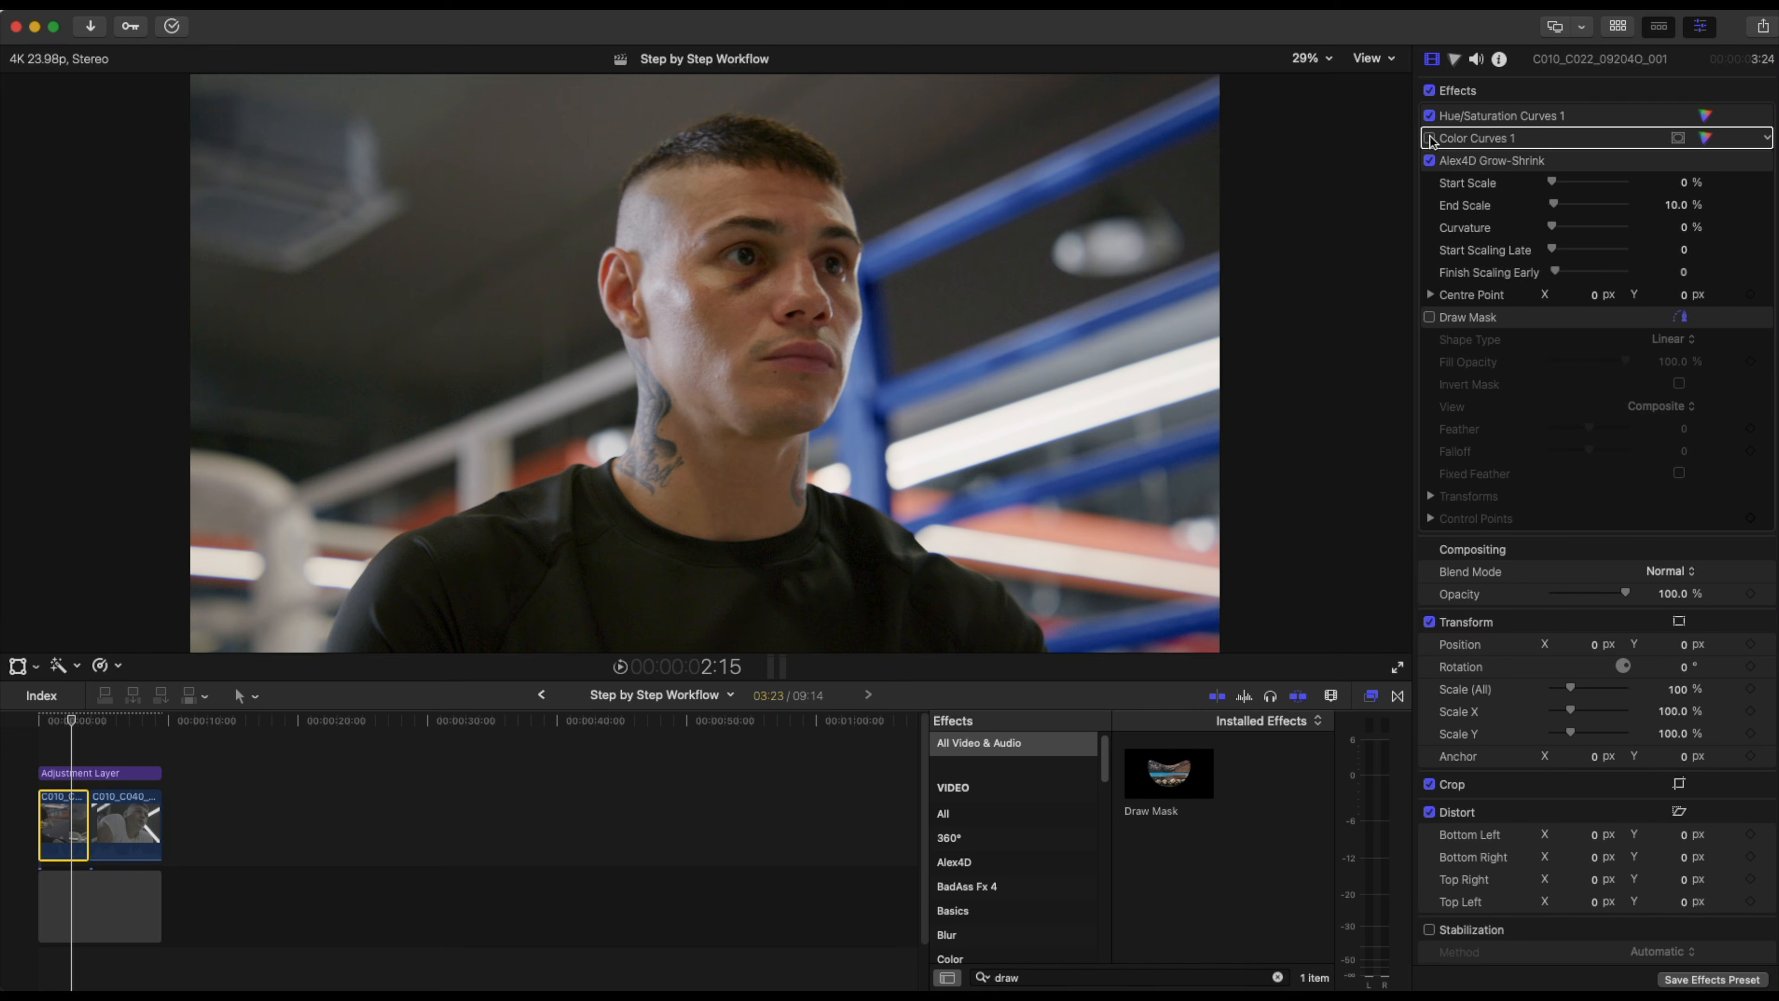
click(1430, 138)
click(1431, 138)
click(1430, 138)
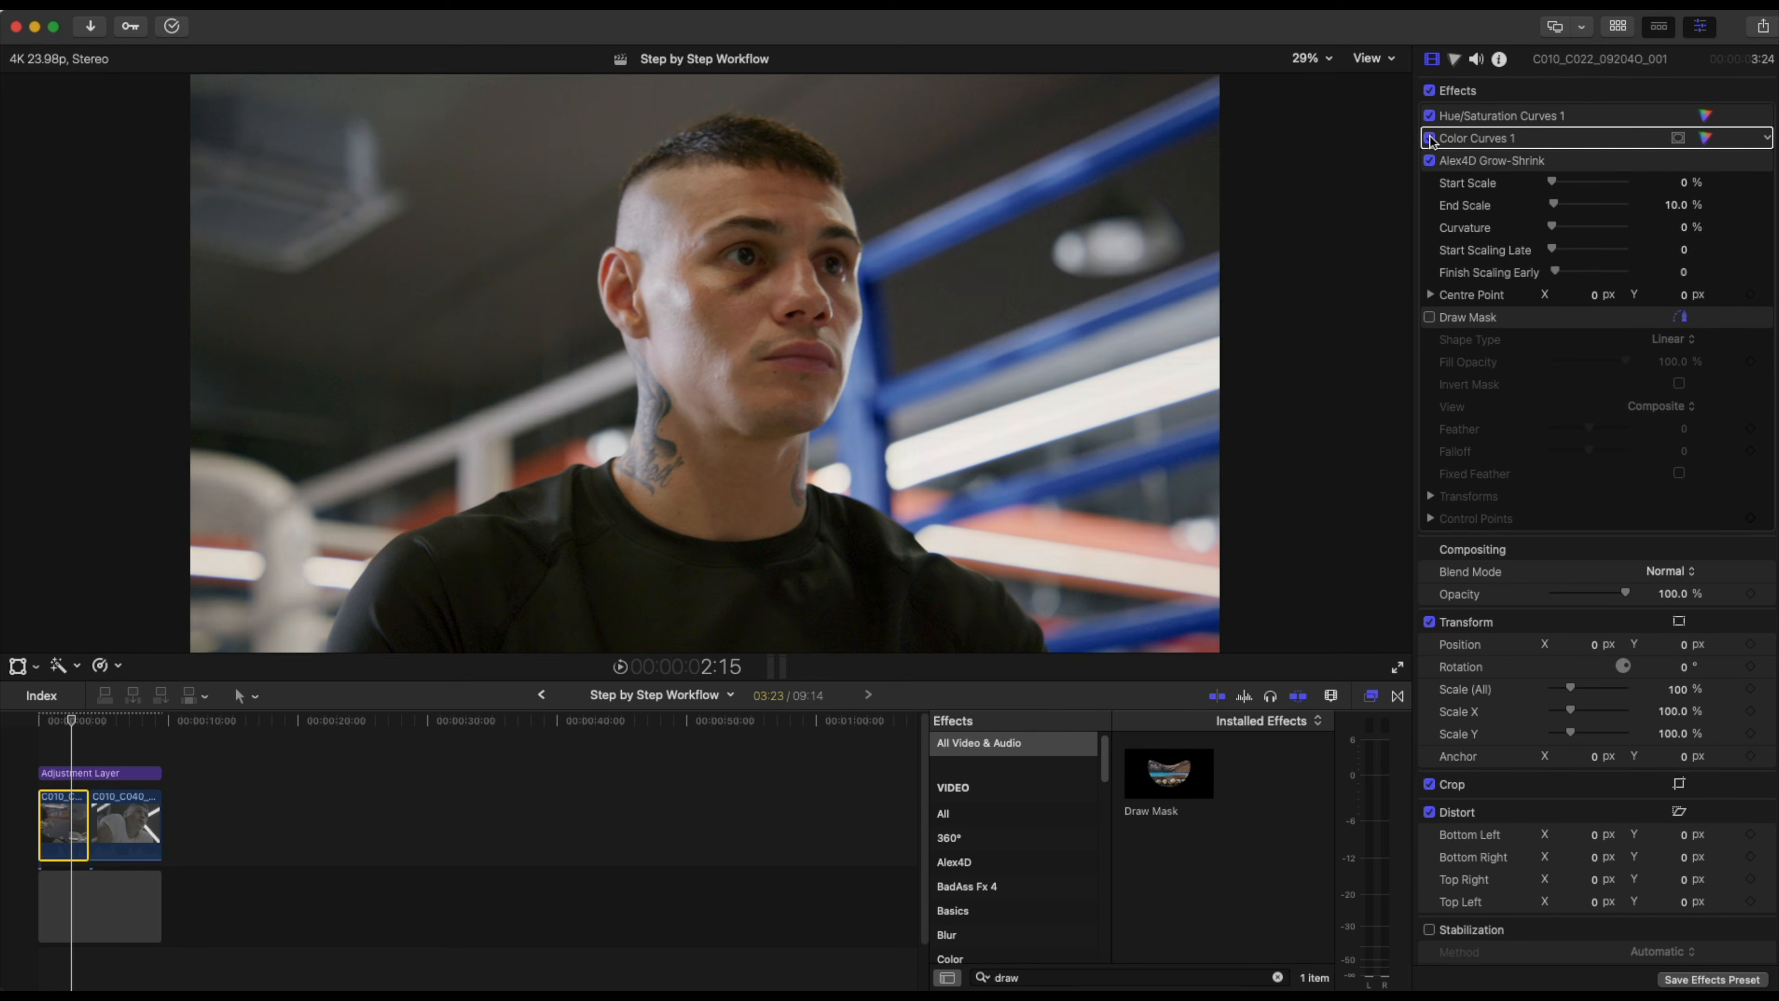
click(1430, 139)
click(1430, 139)
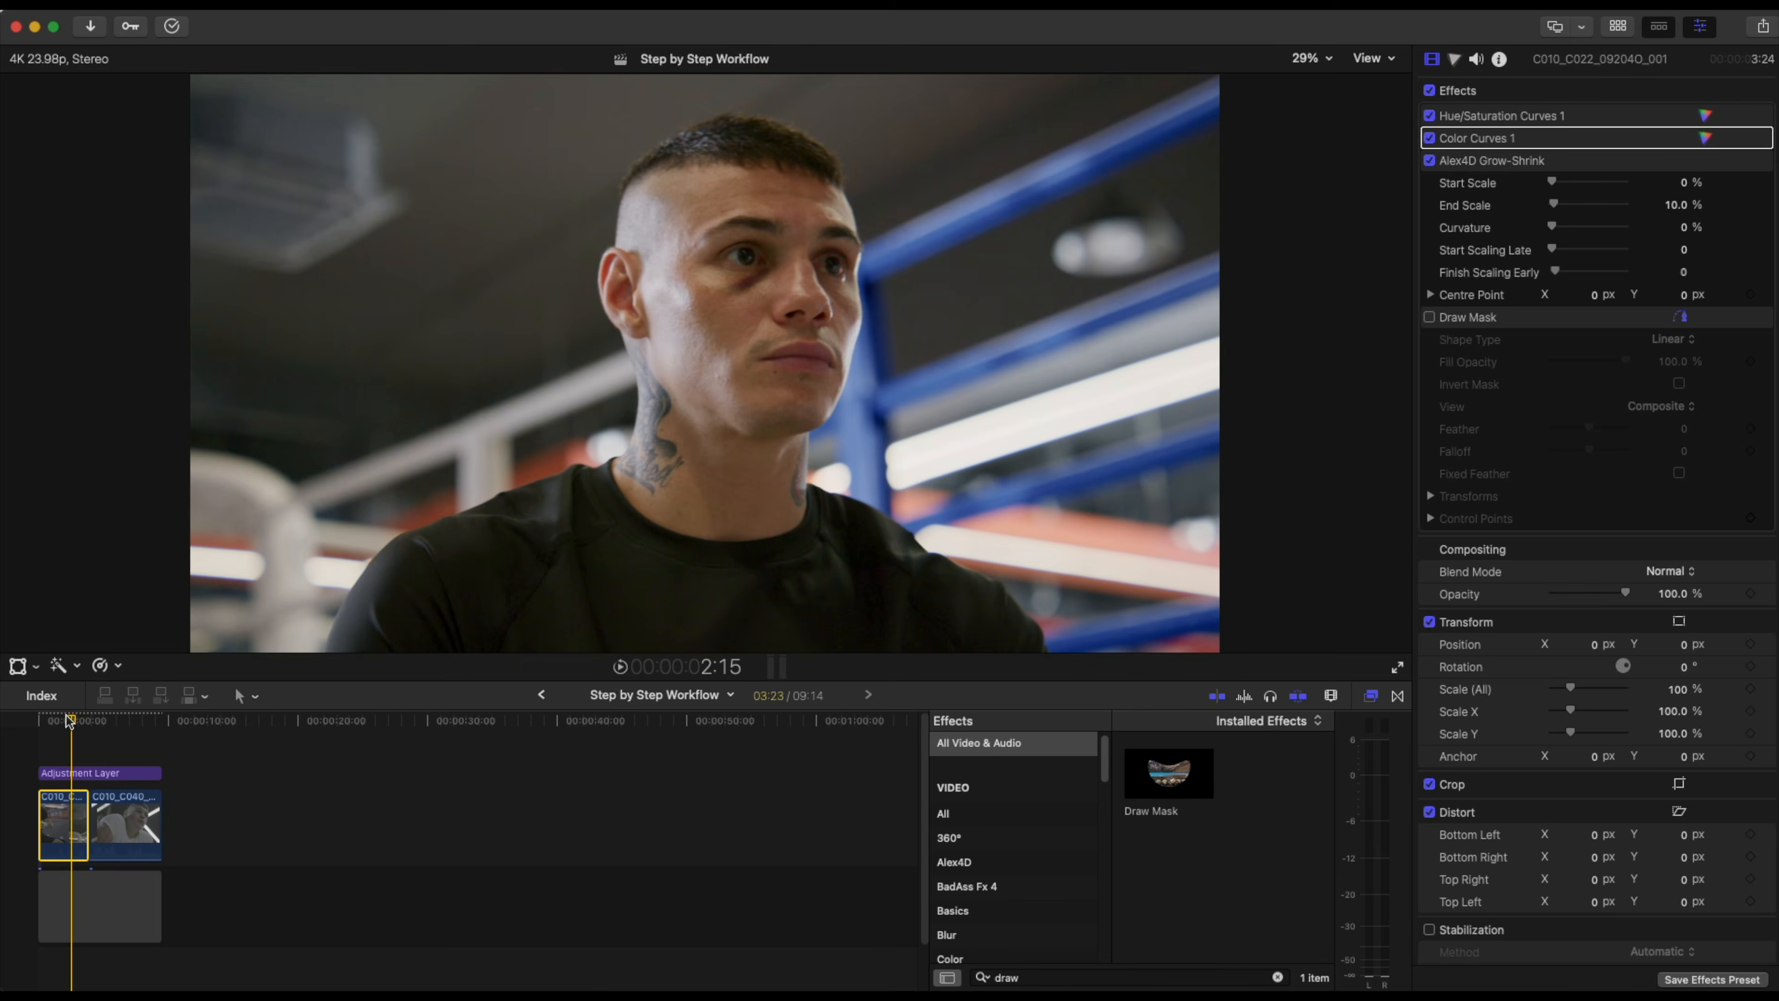
Move to the second clip, select it, and shape its luma curve with points raising the mids, rolling off highlights and lowering shadows.
click(37, 722)
drag(38, 722, 123, 728)
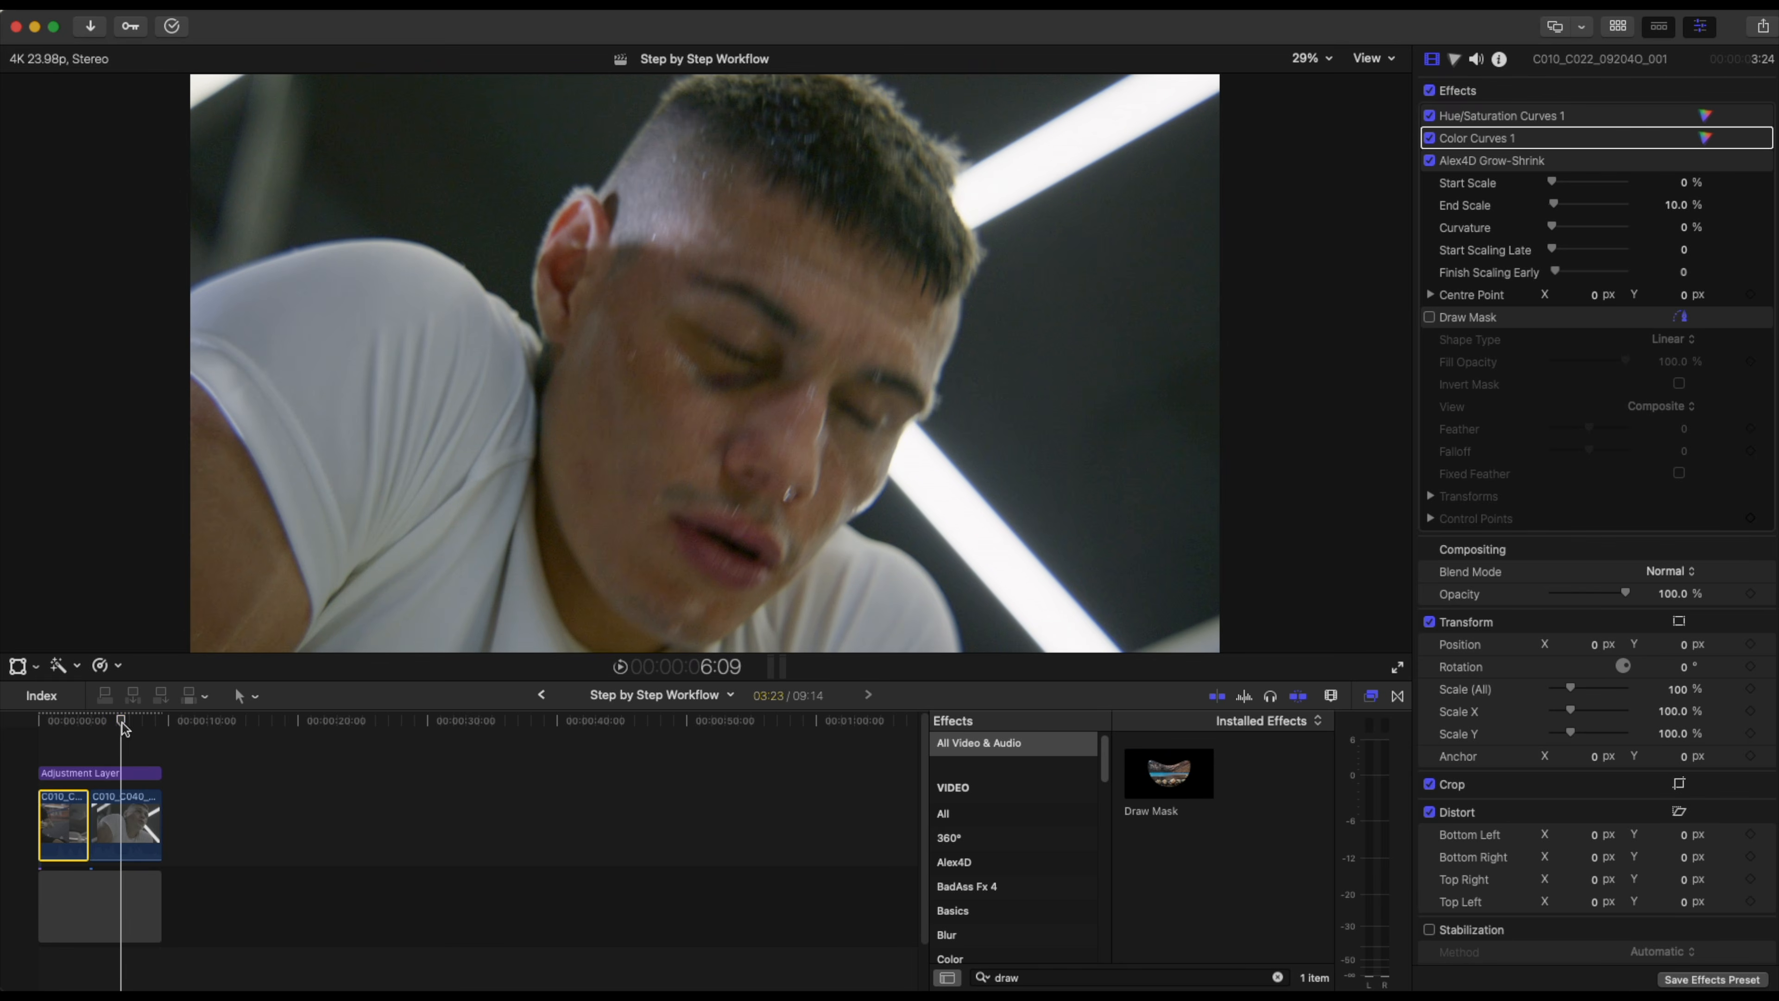
click(127, 817)
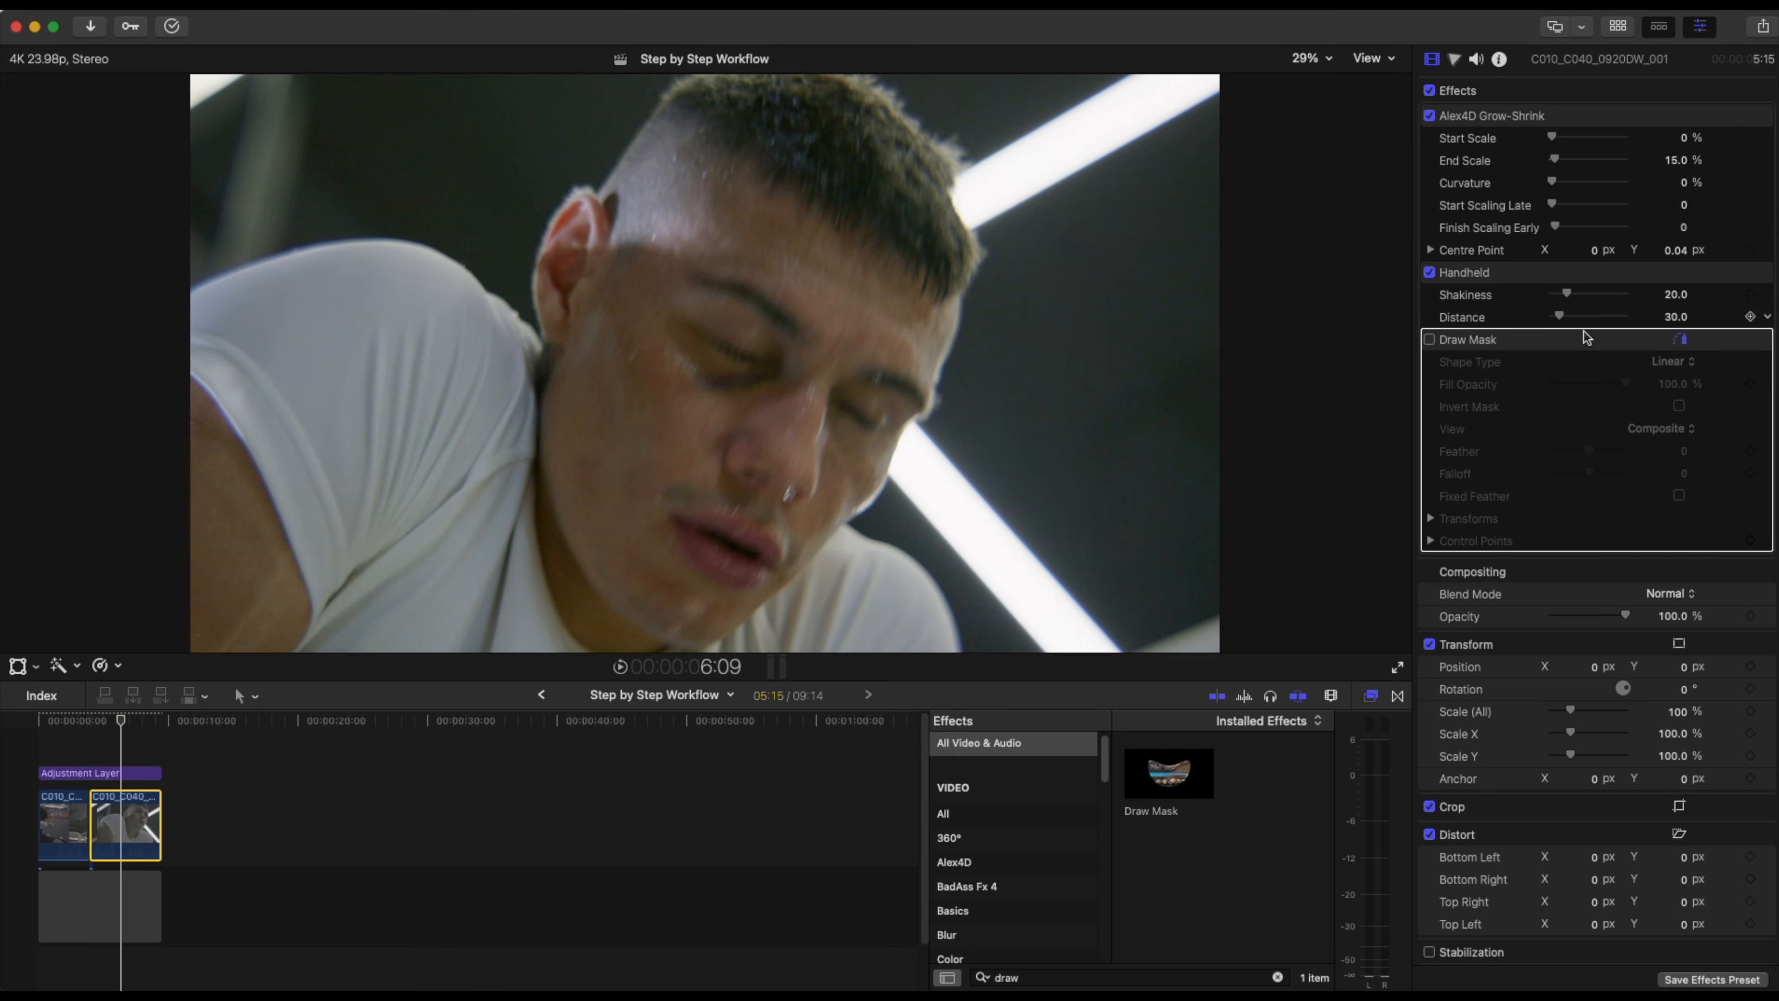
click(1455, 60)
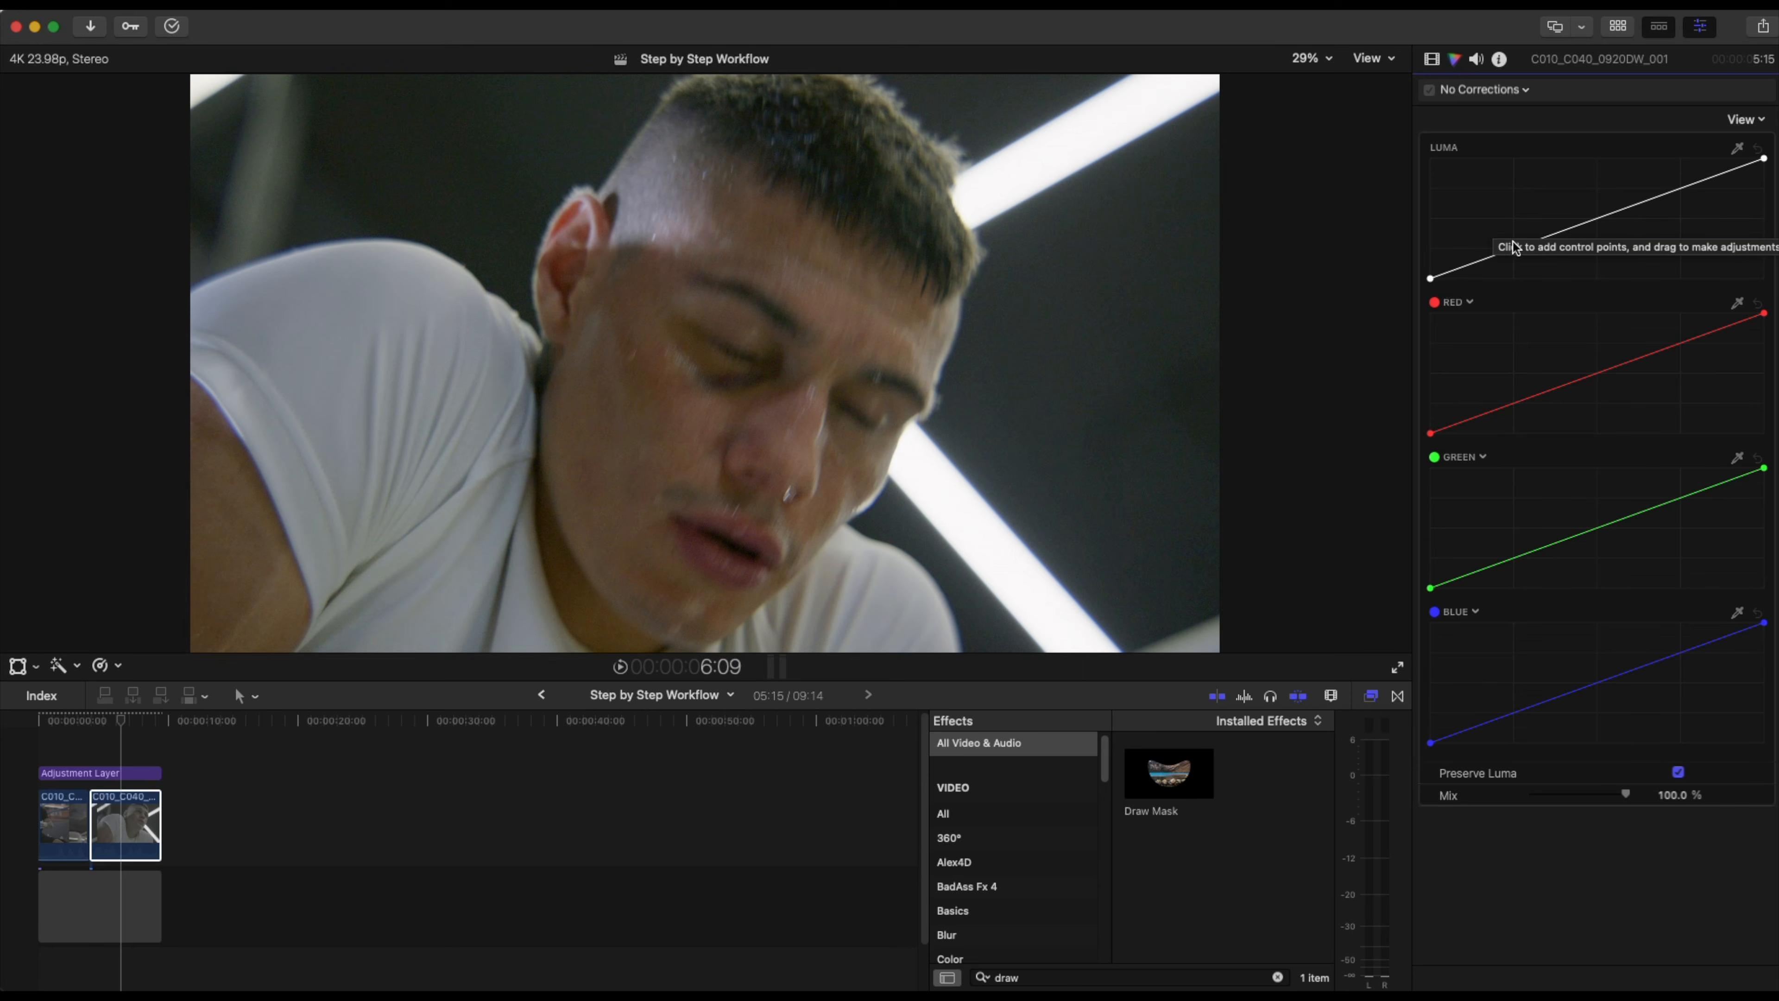
click(1498, 253)
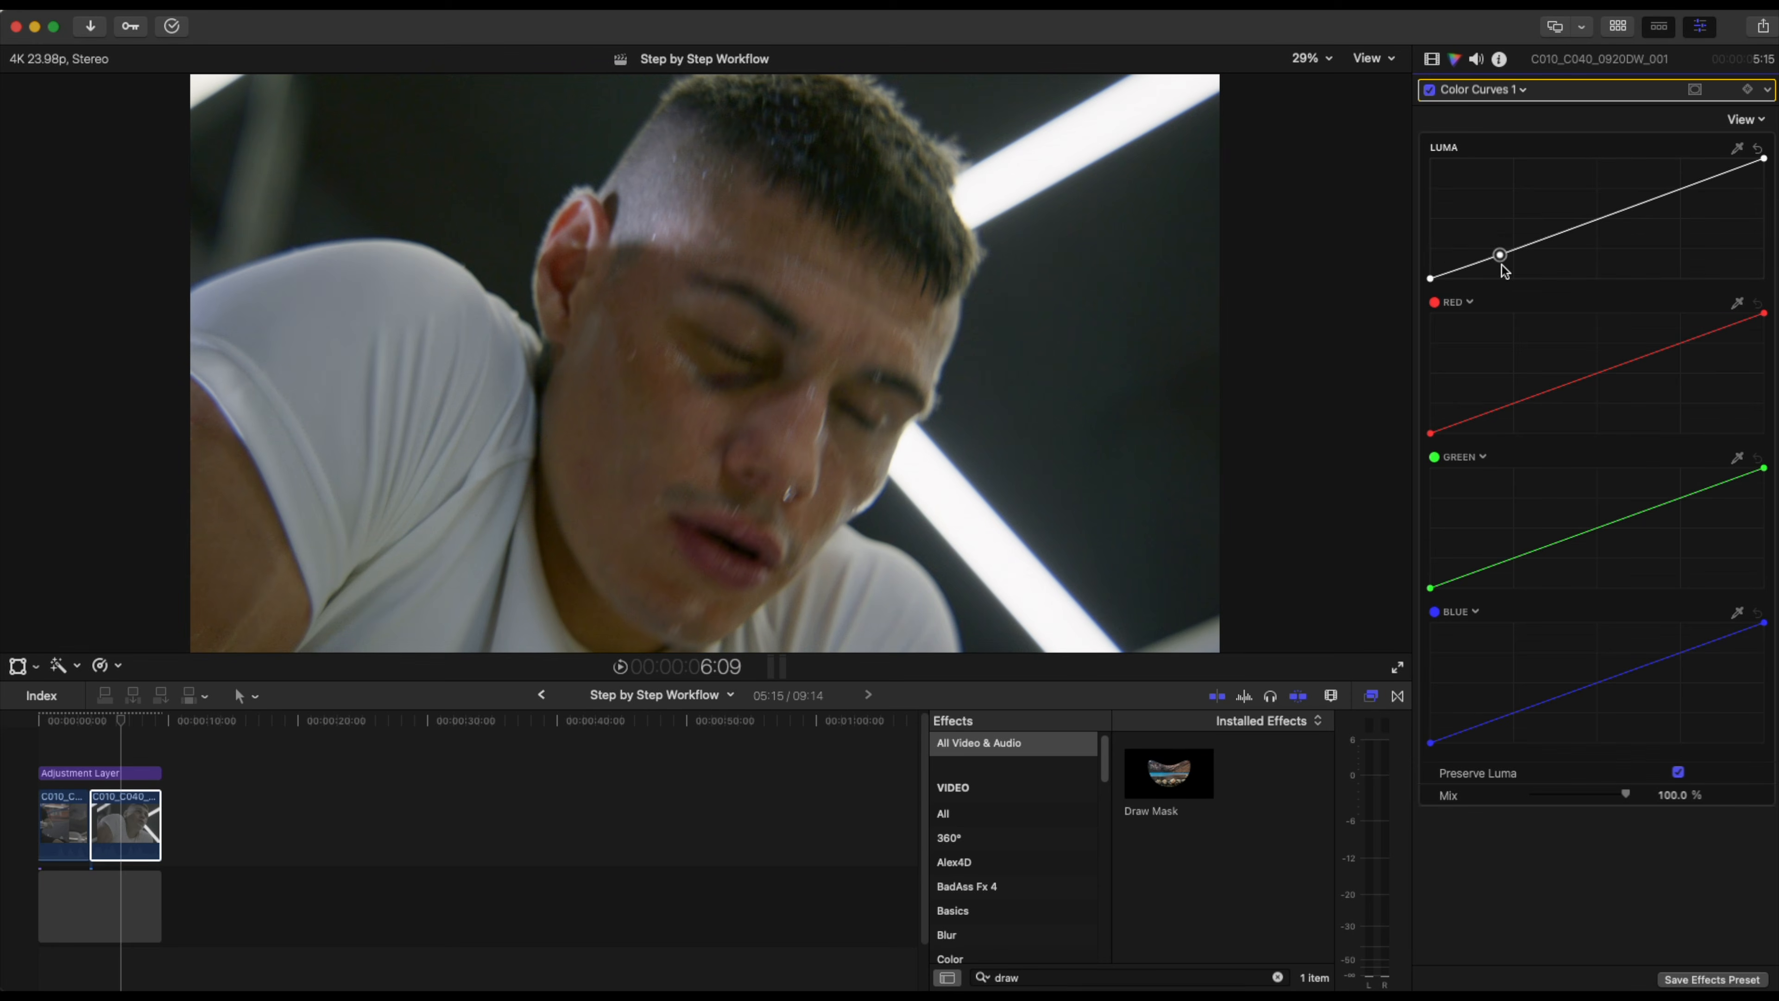
drag(1601, 219, 1600, 214)
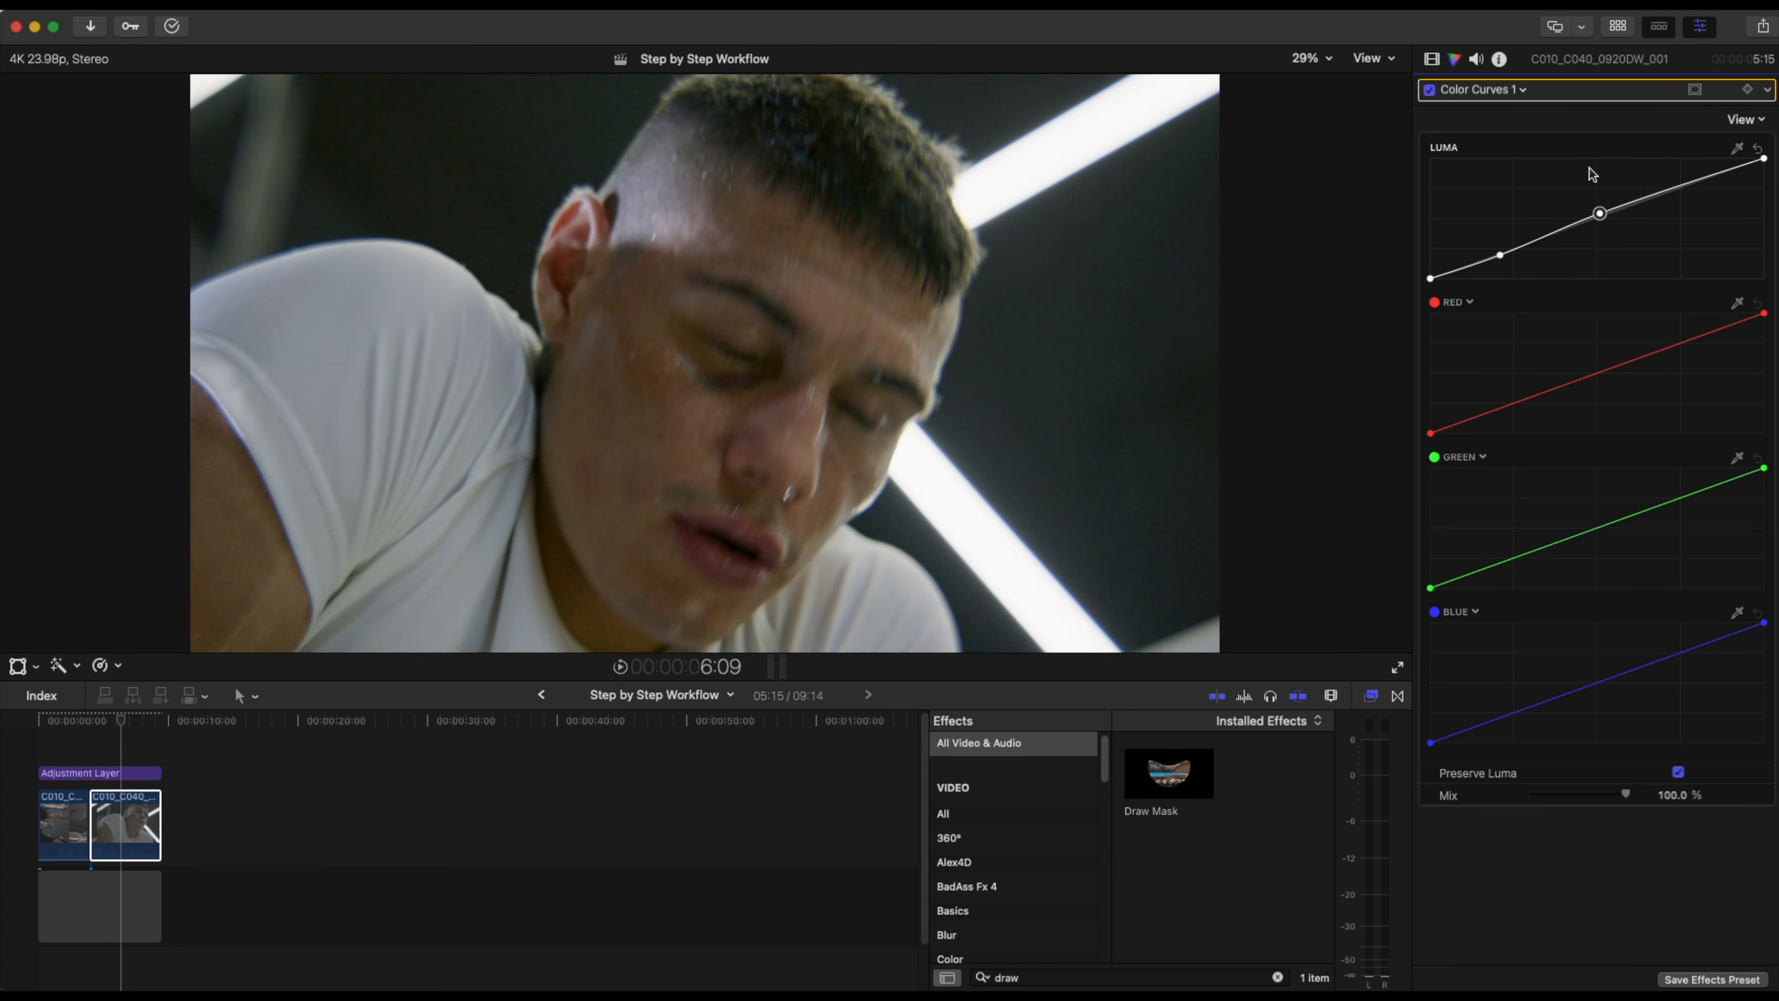
click(1707, 177)
drag(1710, 181, 1715, 211)
click(1600, 214)
drag(1500, 255, 1338, 330)
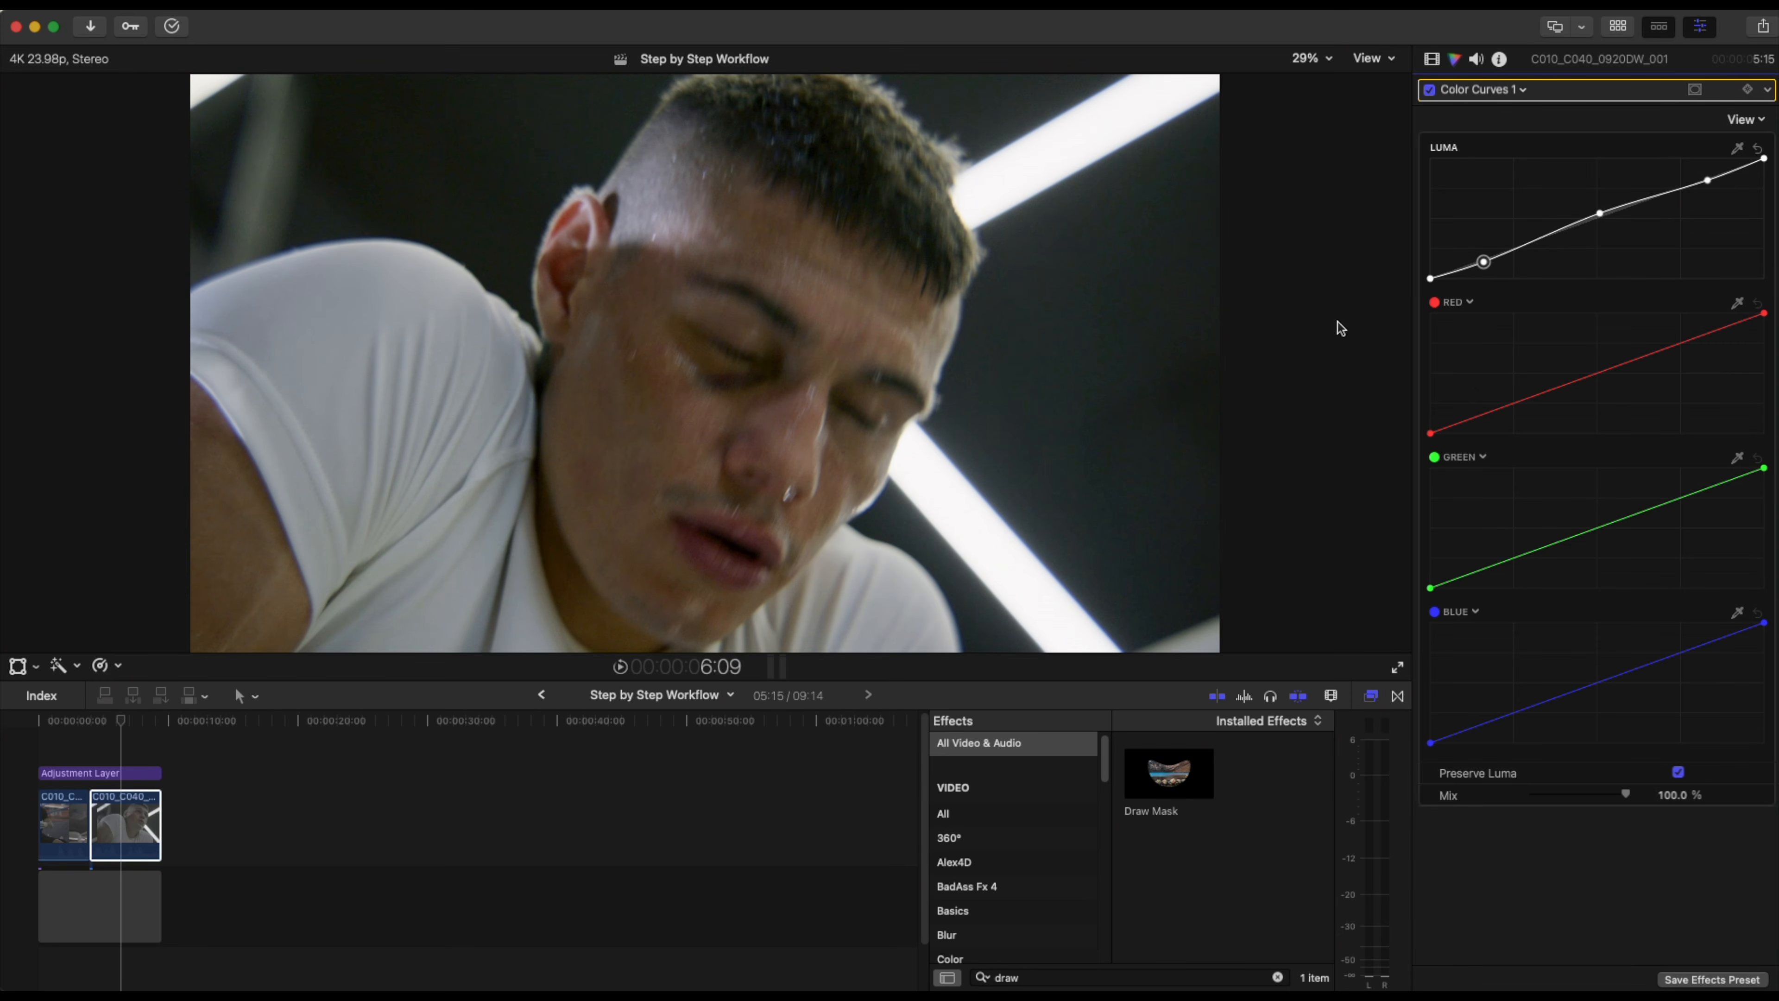
click(1600, 213)
Return to the video effects inspector and move Color Curves 1 to the top of the second clip's effects stack.
click(1432, 60)
drag(1553, 561, 1555, 118)
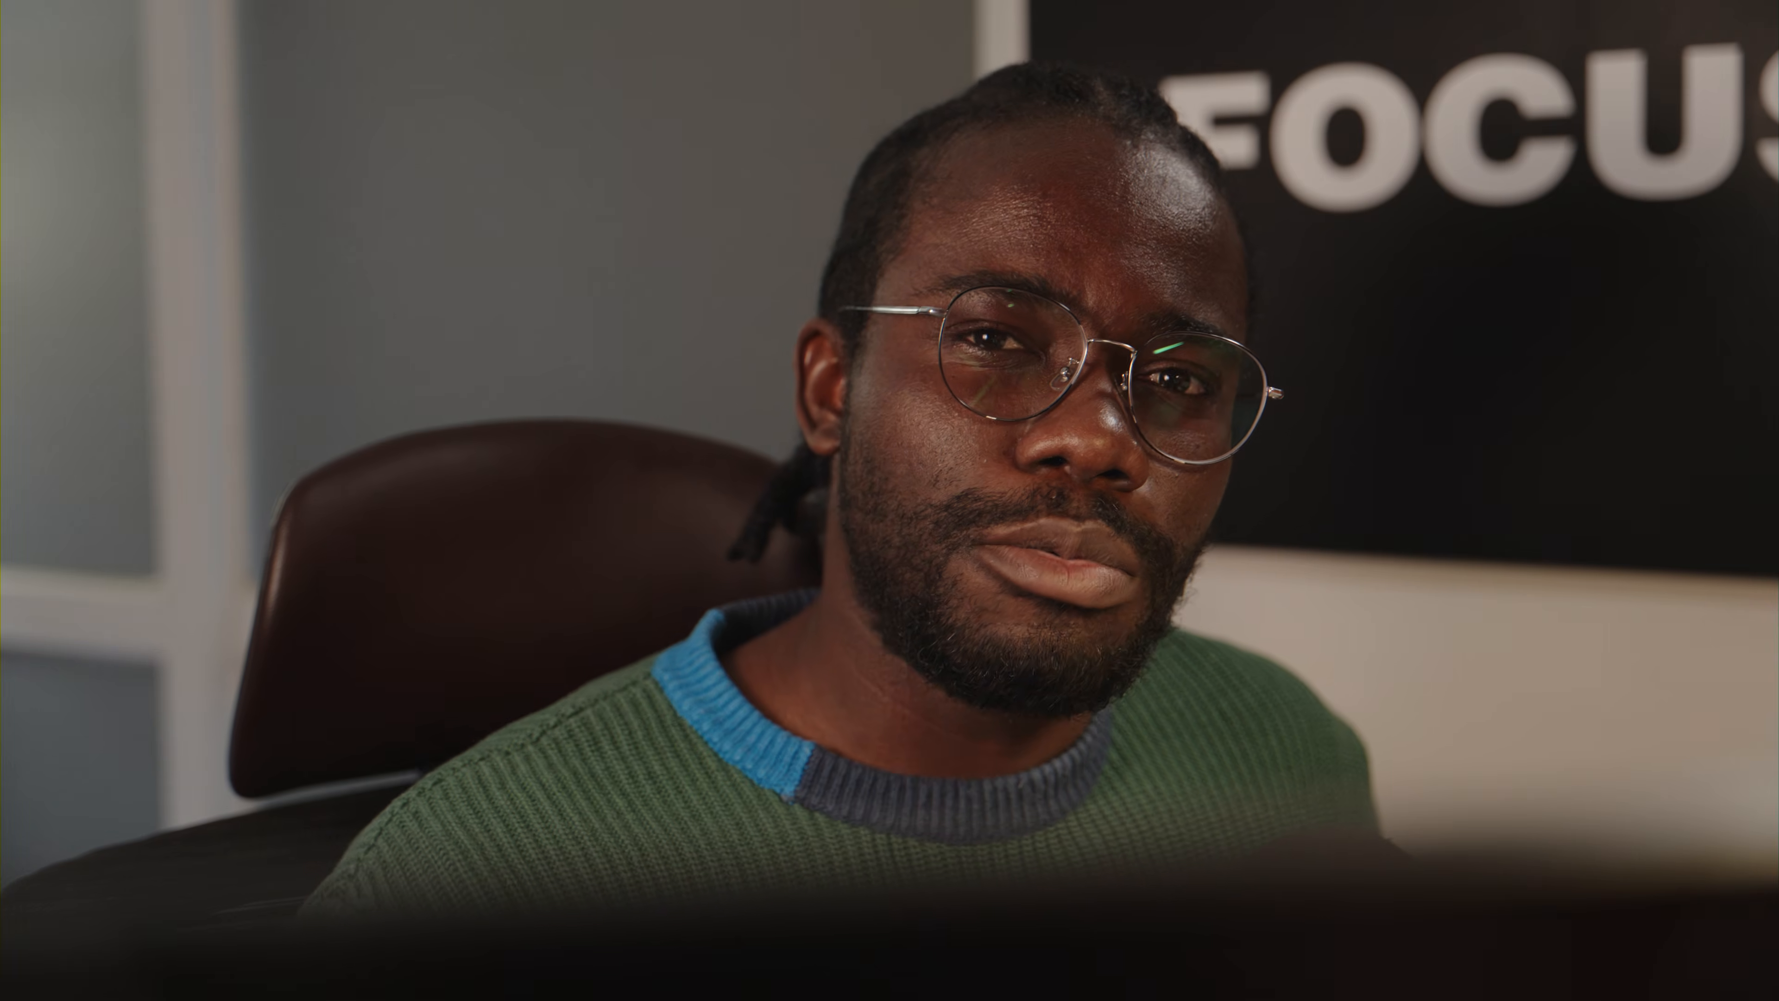
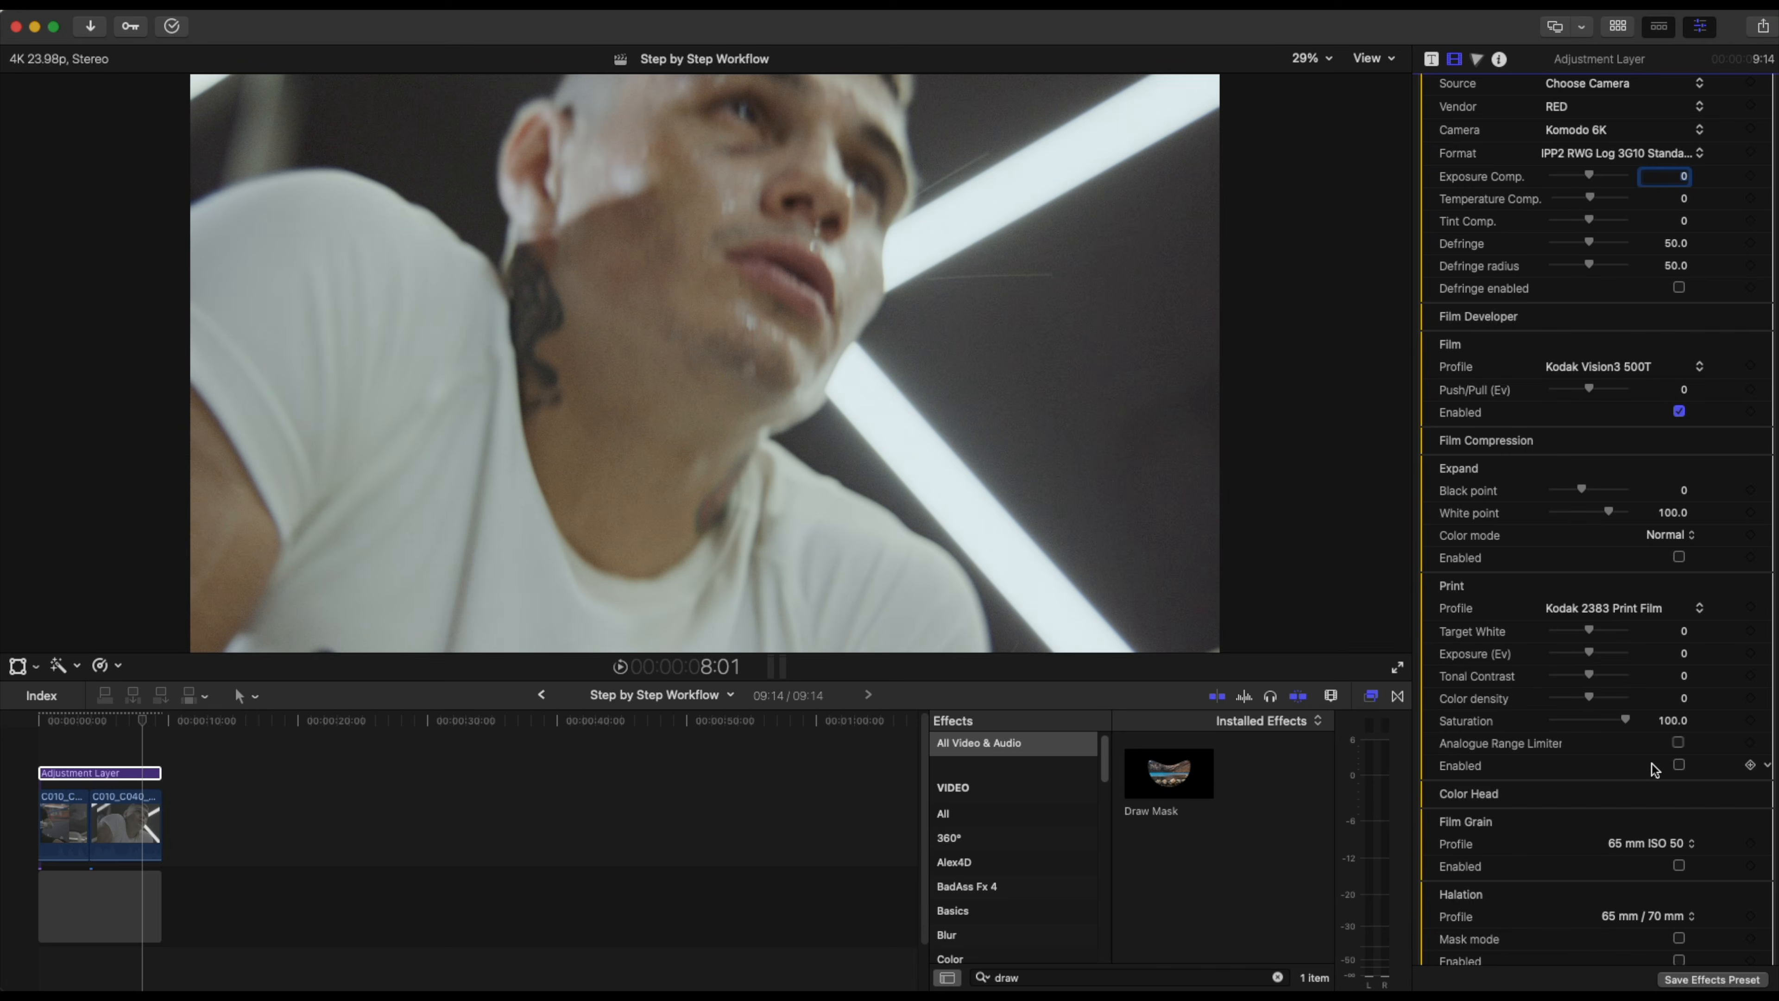
Enable the Print stage of Dehancer Pro v2 on the adjustment layer and play the timeline from the start.
click(1679, 764)
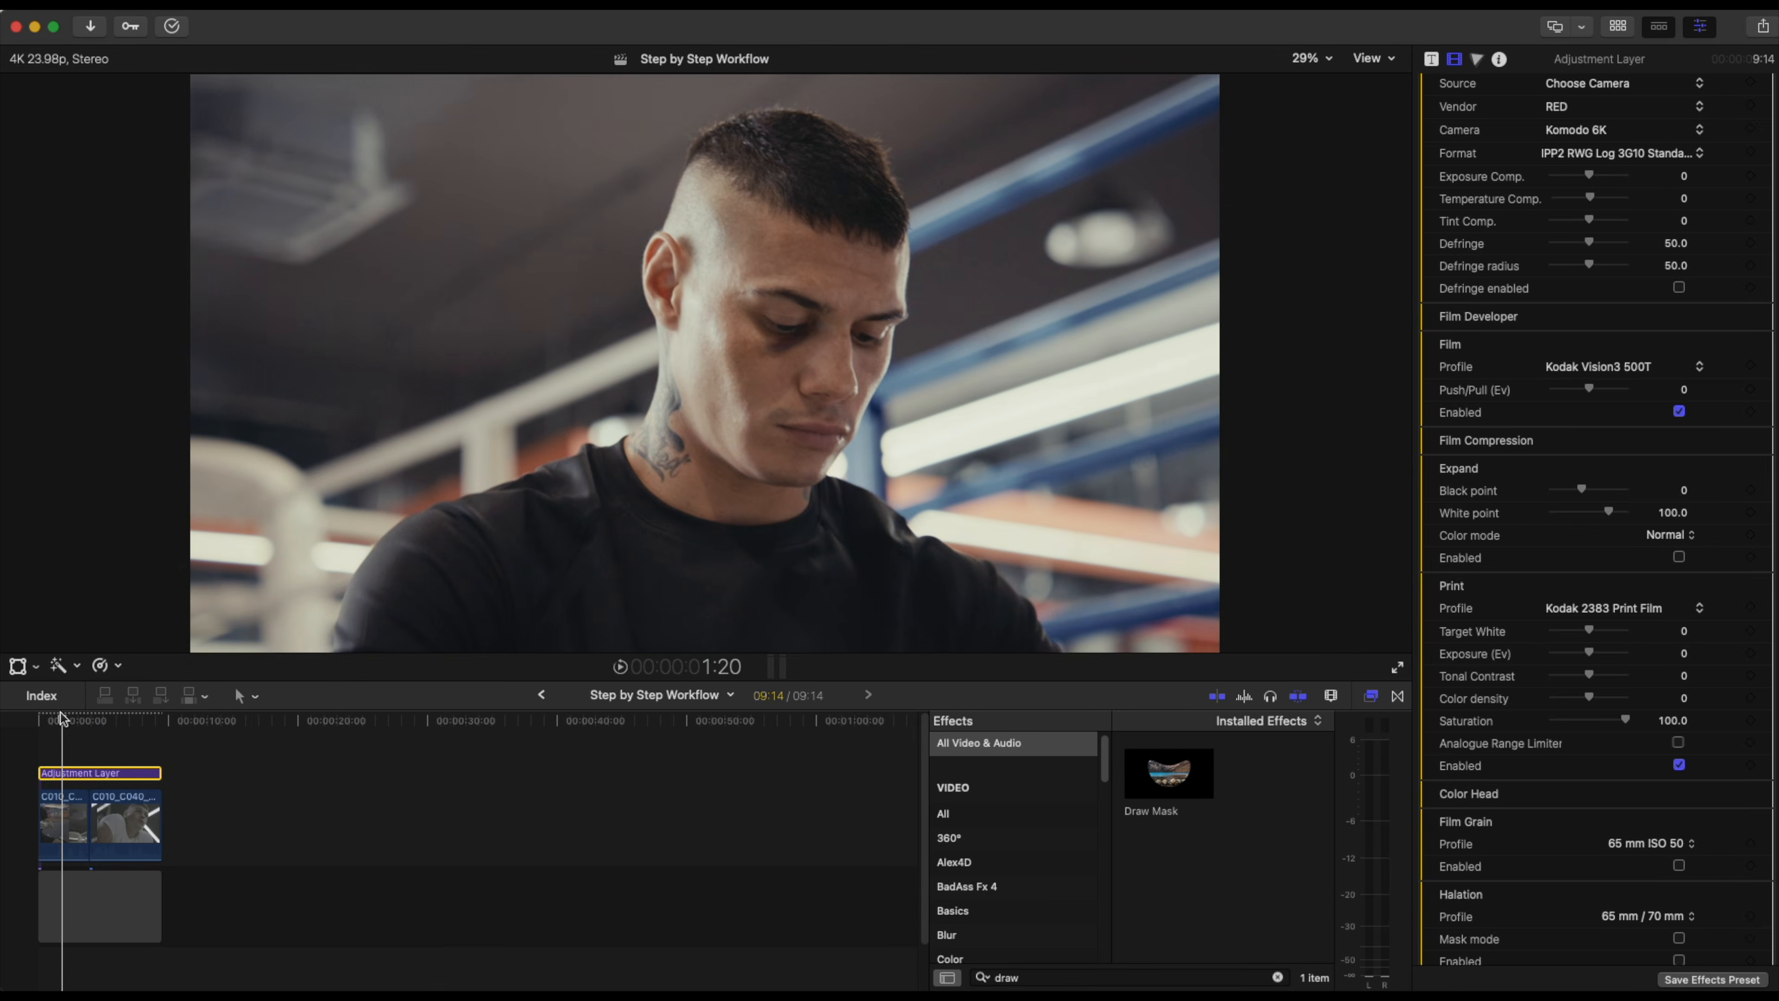
click(56, 716)
key(space)
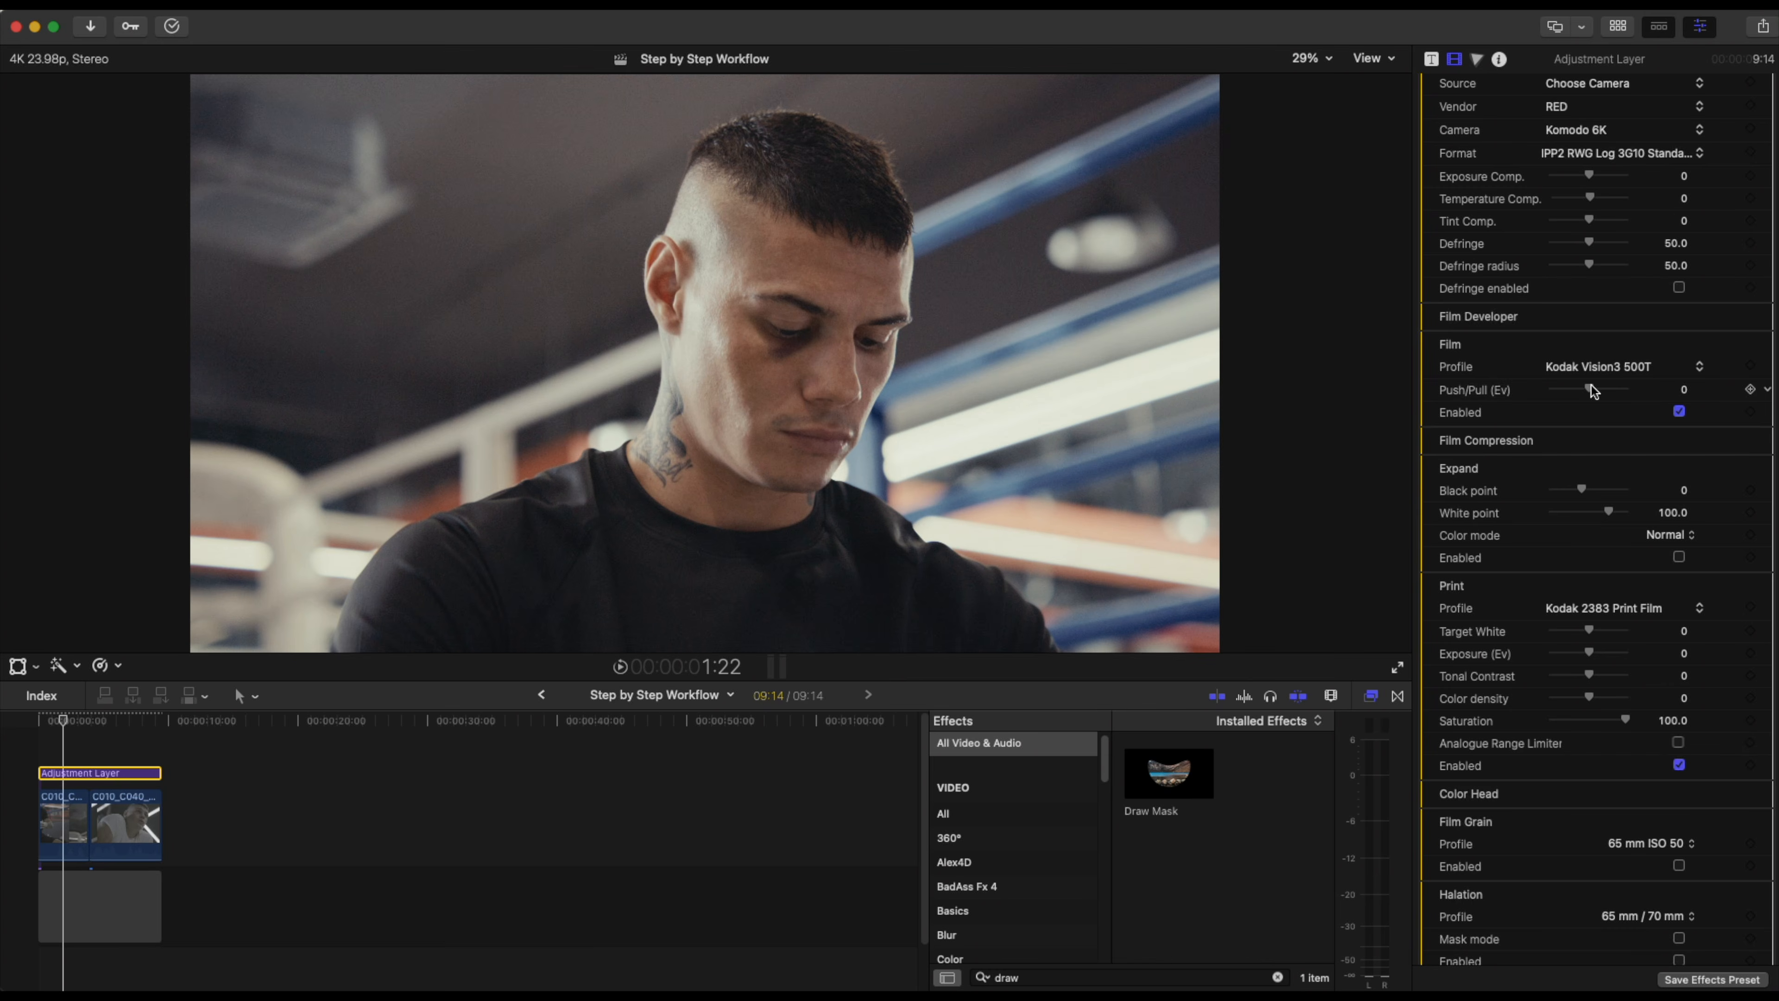
Set the film Push/Pull to 2.0 Ev and scrub through the clips to review the look.
drag(1589, 390, 1631, 393)
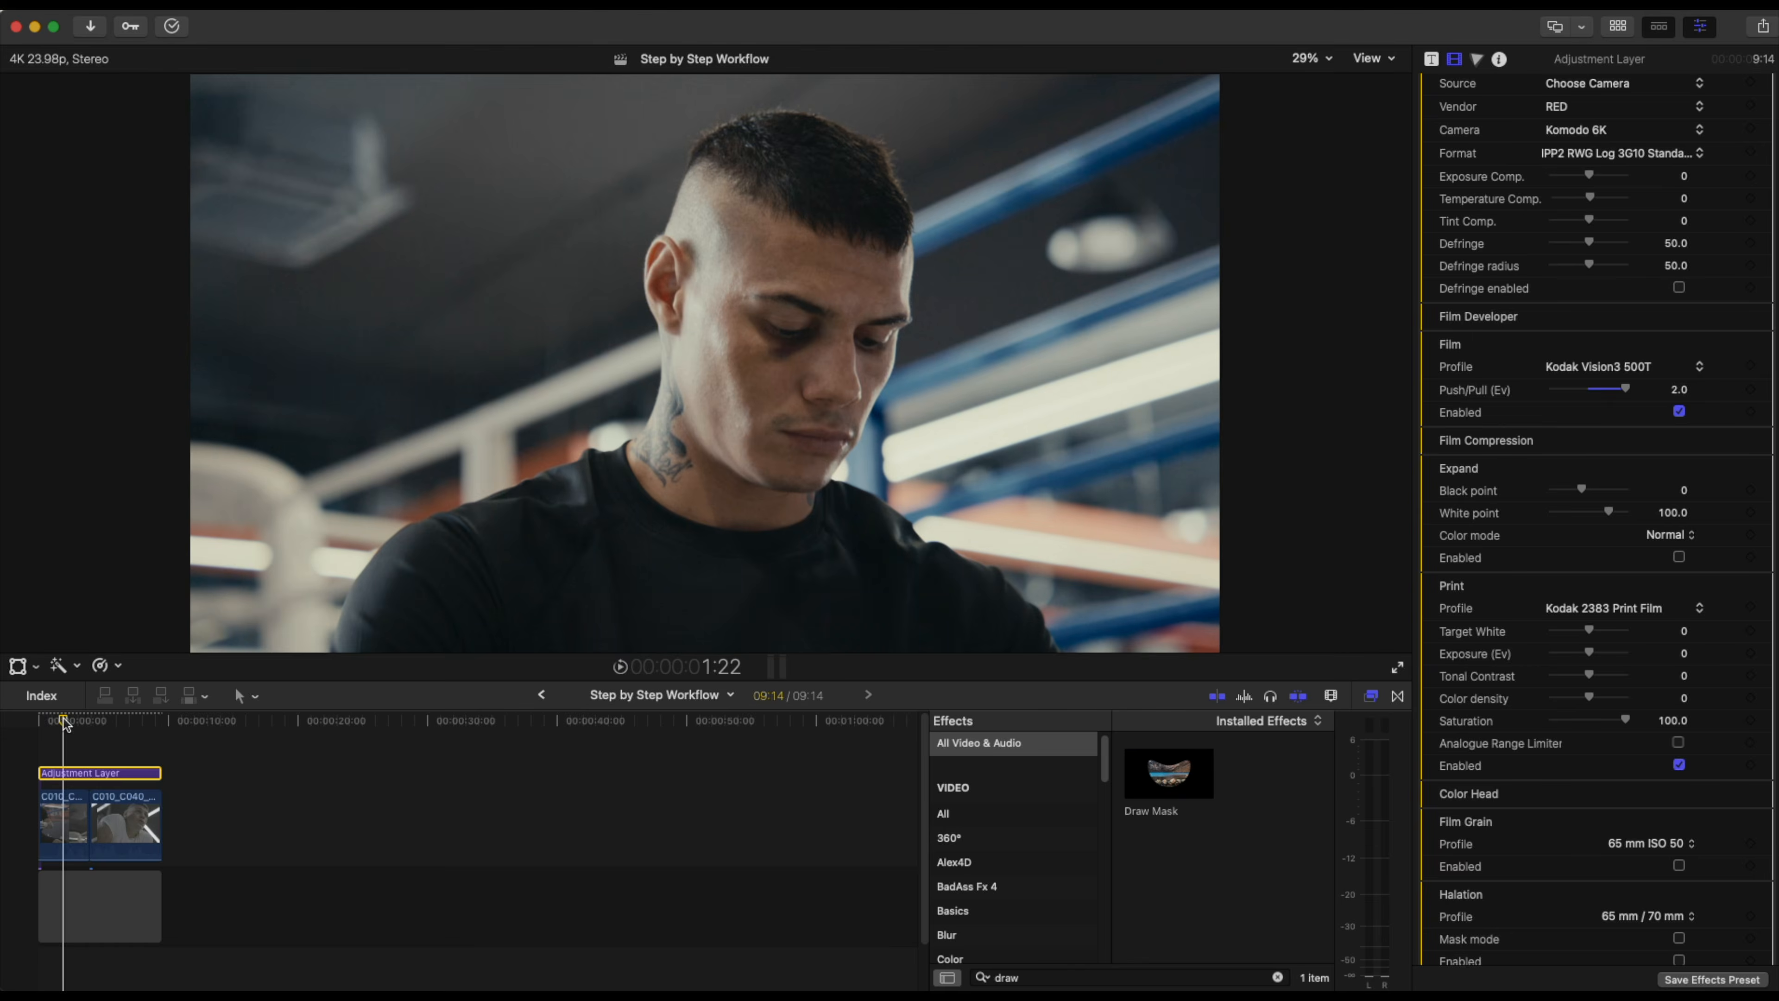
mouse_move(64, 725)
mouse_down()
mouse_move(181, 725)
mouse_move(81, 731)
mouse_up()
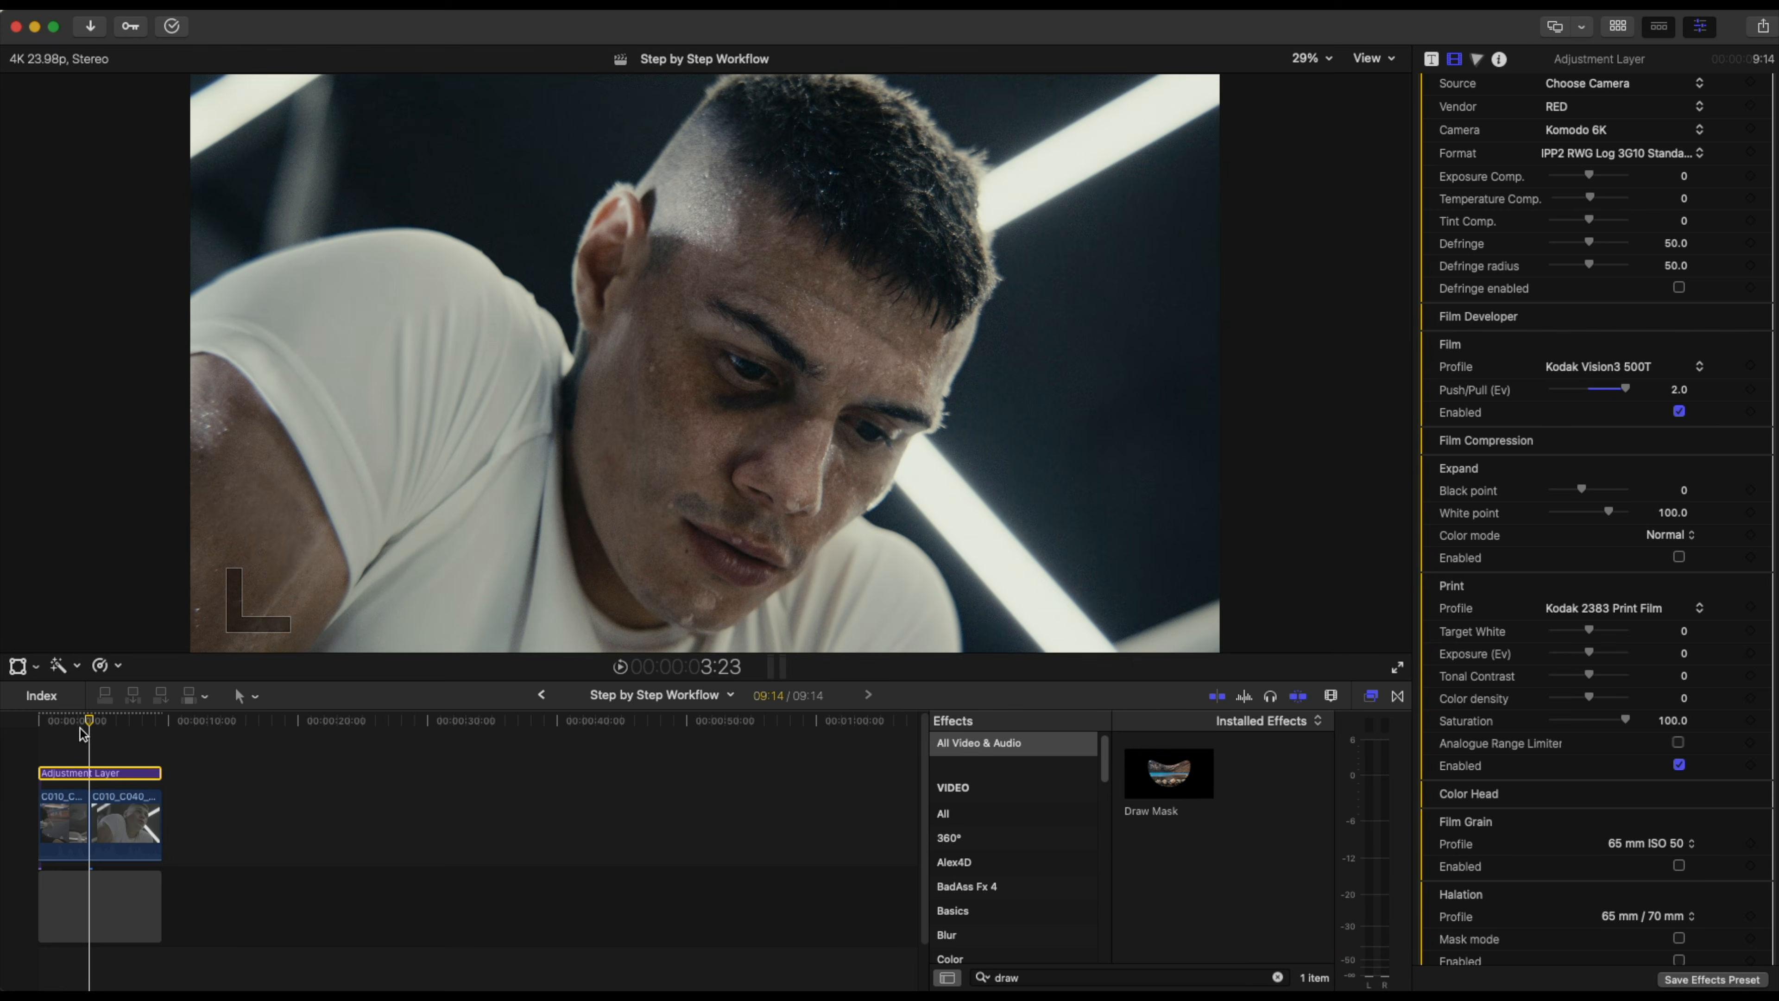
mouse_move(77, 726)
mouse_down()
mouse_move(58, 727)
mouse_move(74, 726)
mouse_up()
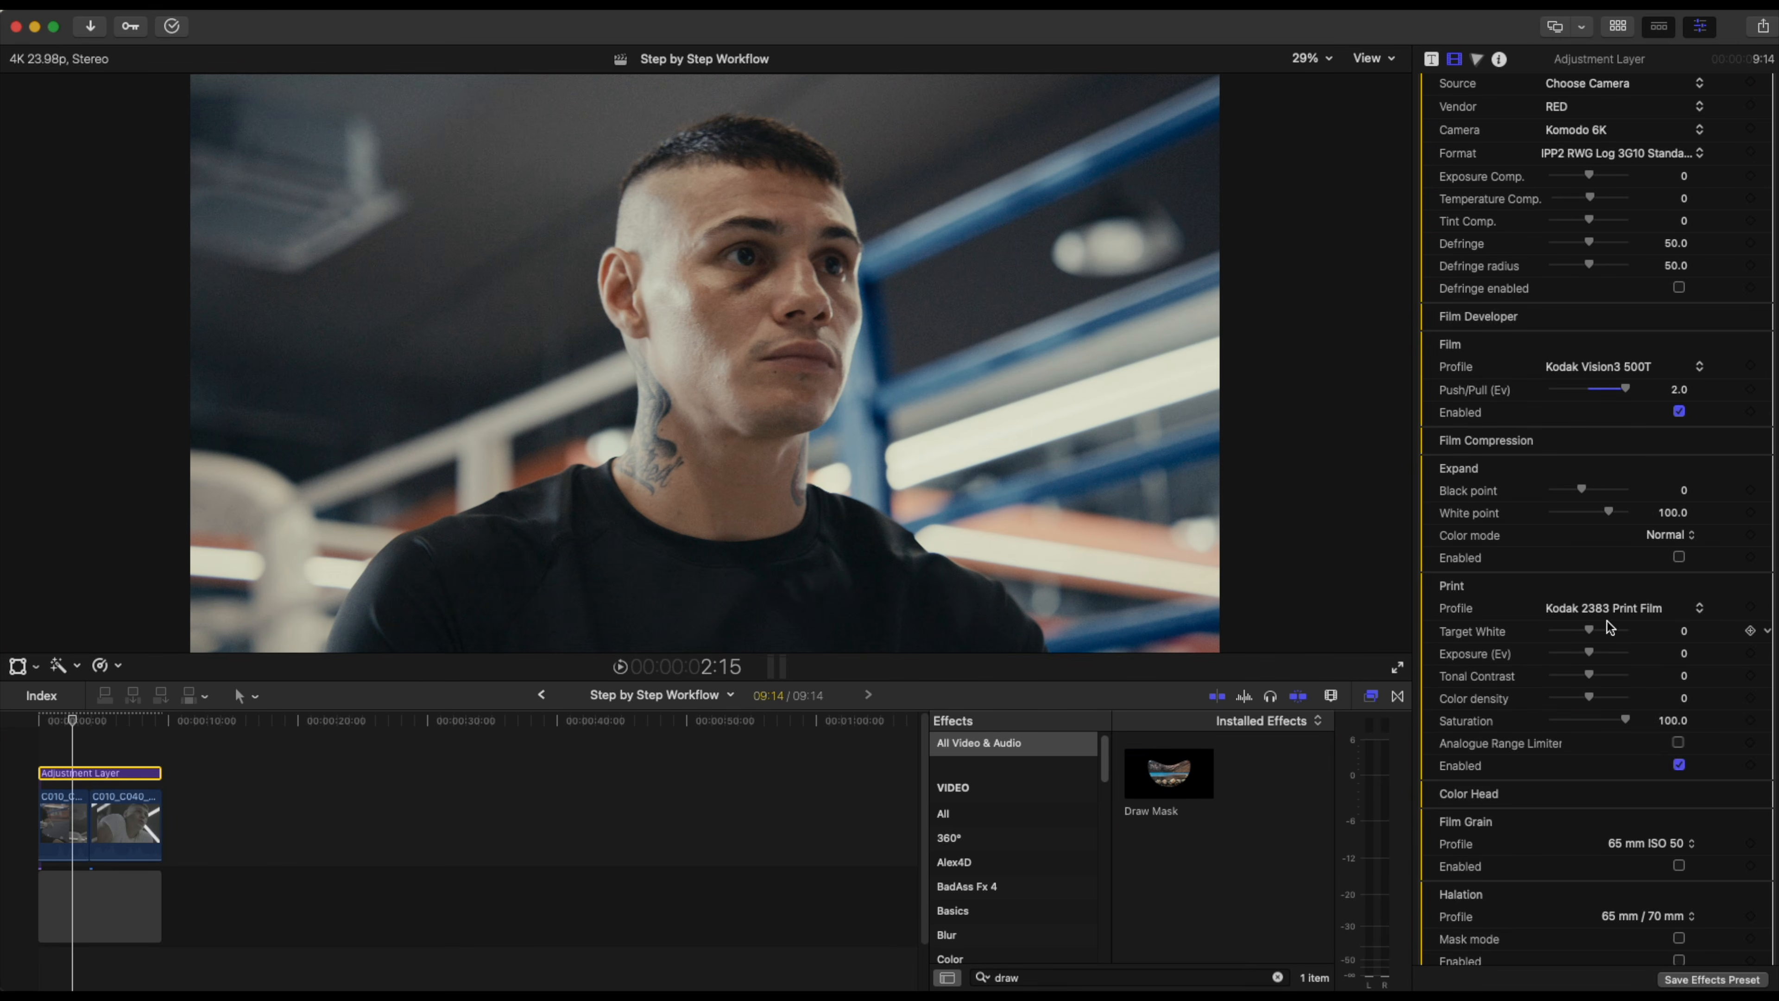
Set the print Tonal Contrast to 15.0 and scrub between the clips to check it.
click(1685, 676)
text(2.0)
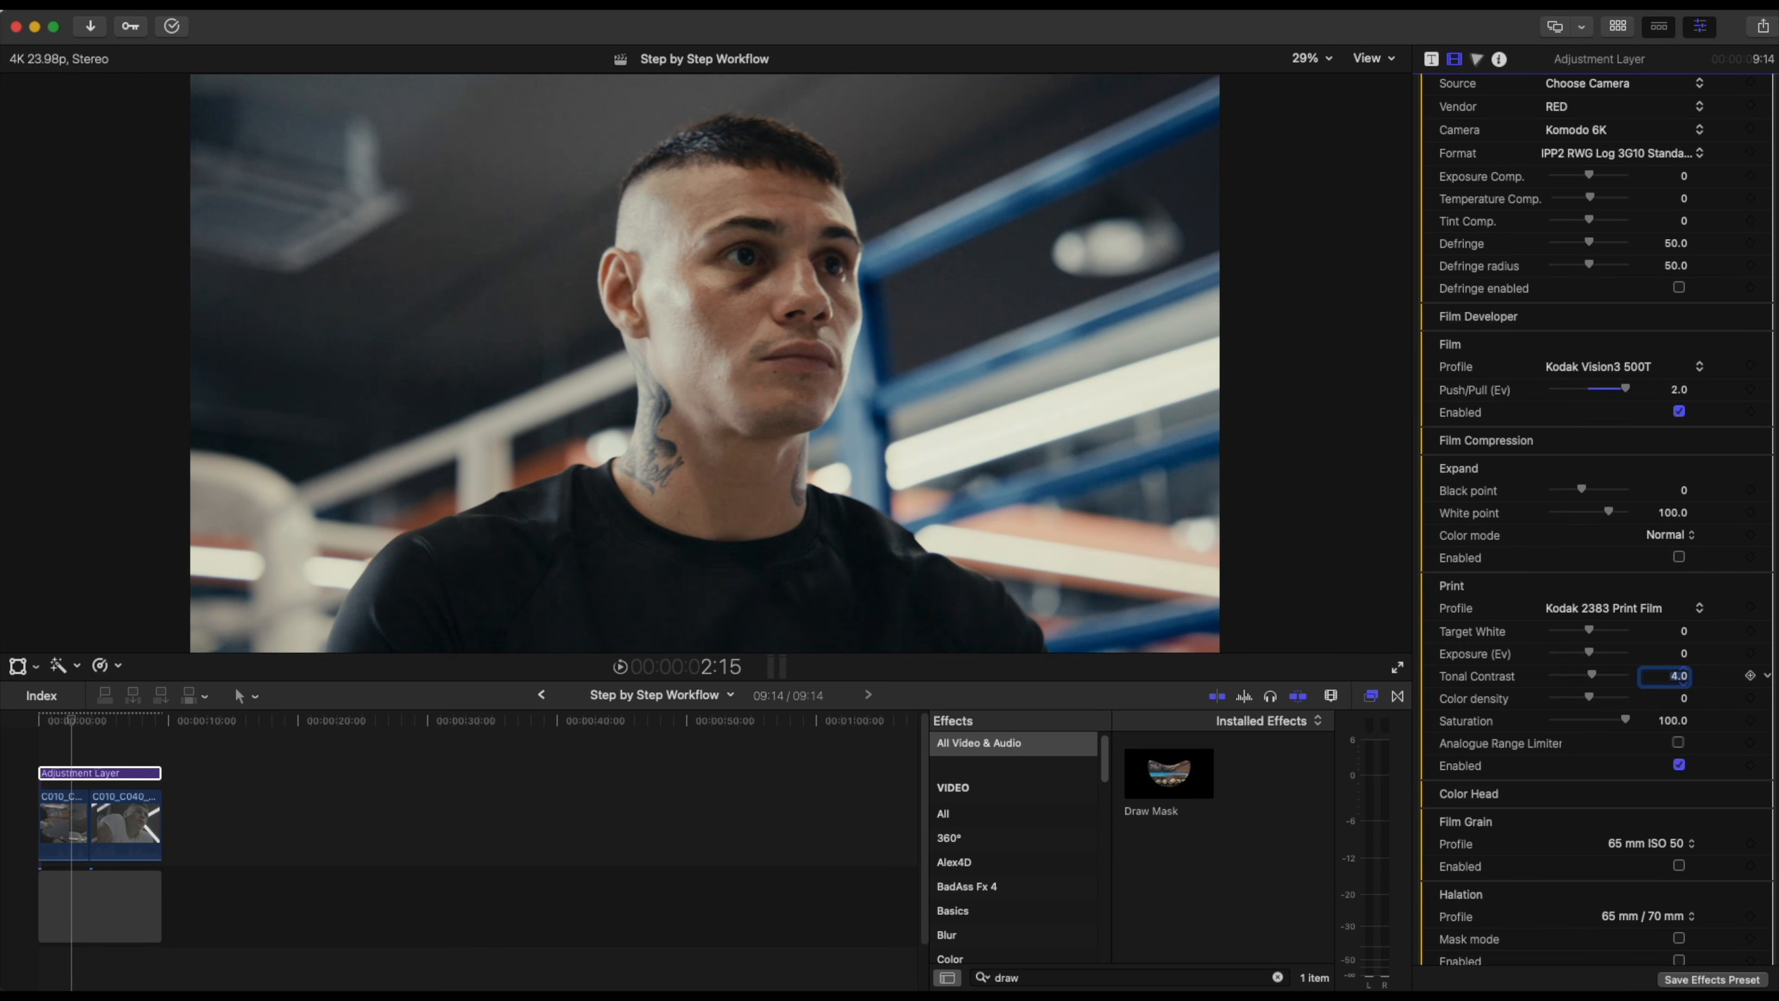
text(12.0)
click(1600, 674)
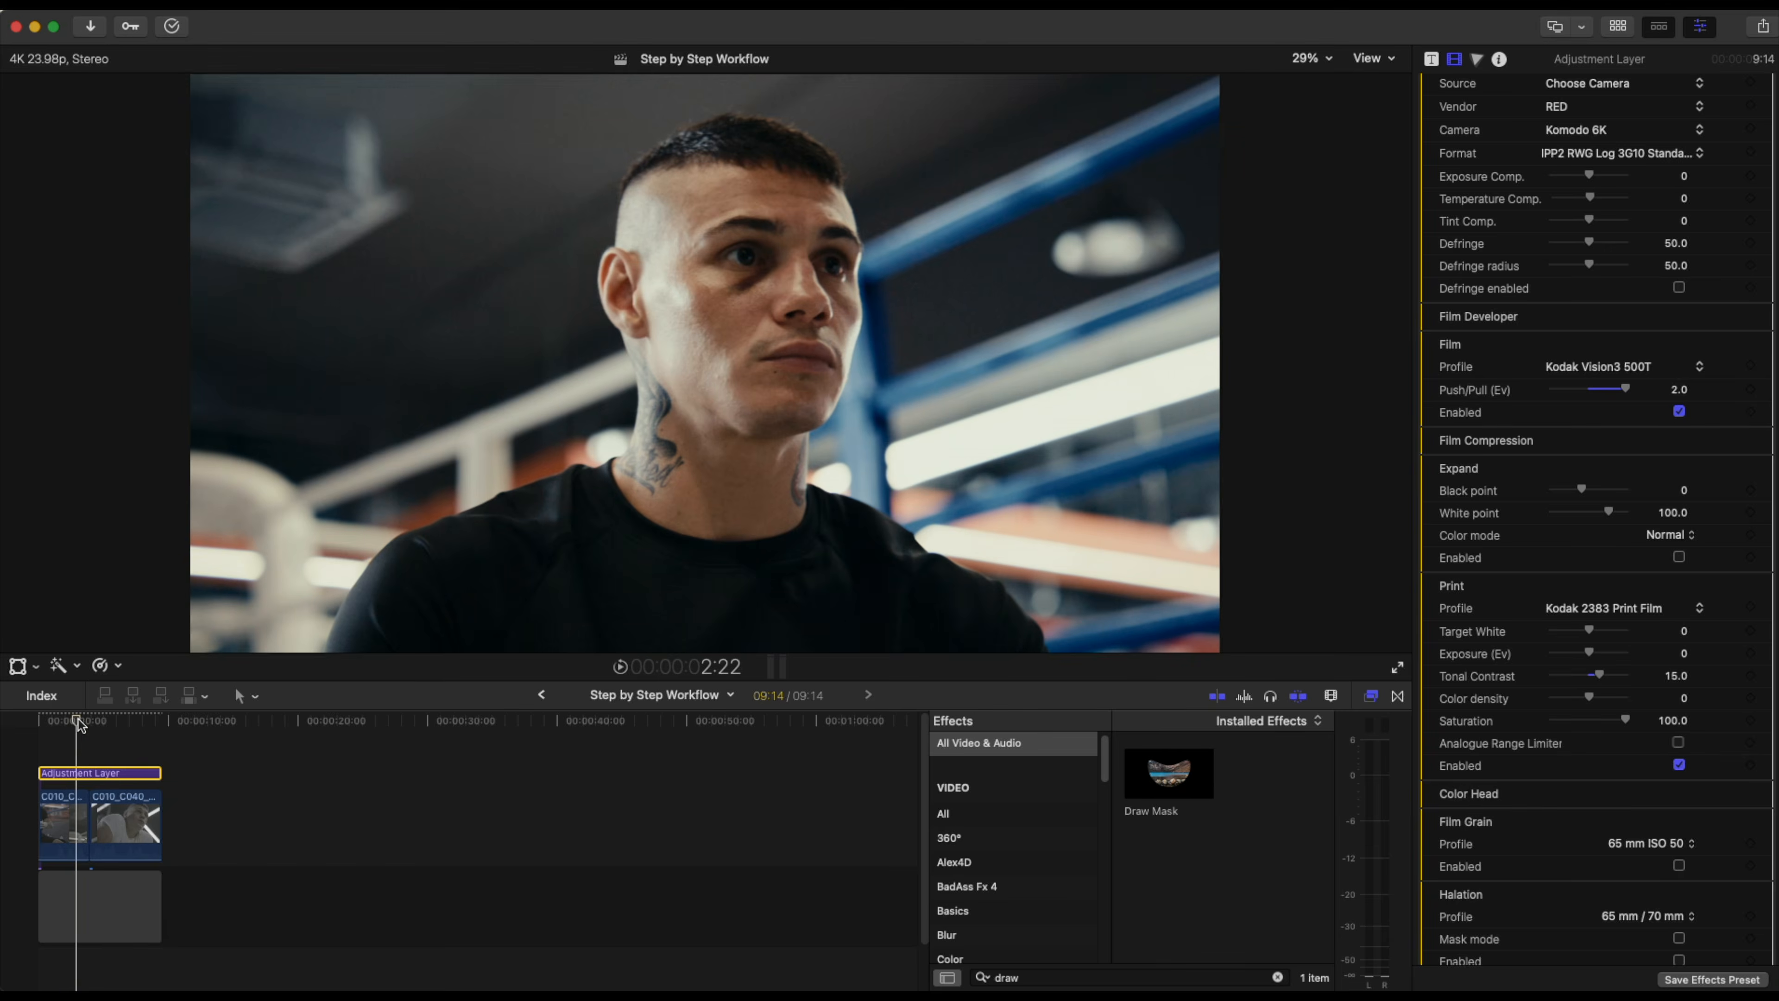
click(102, 725)
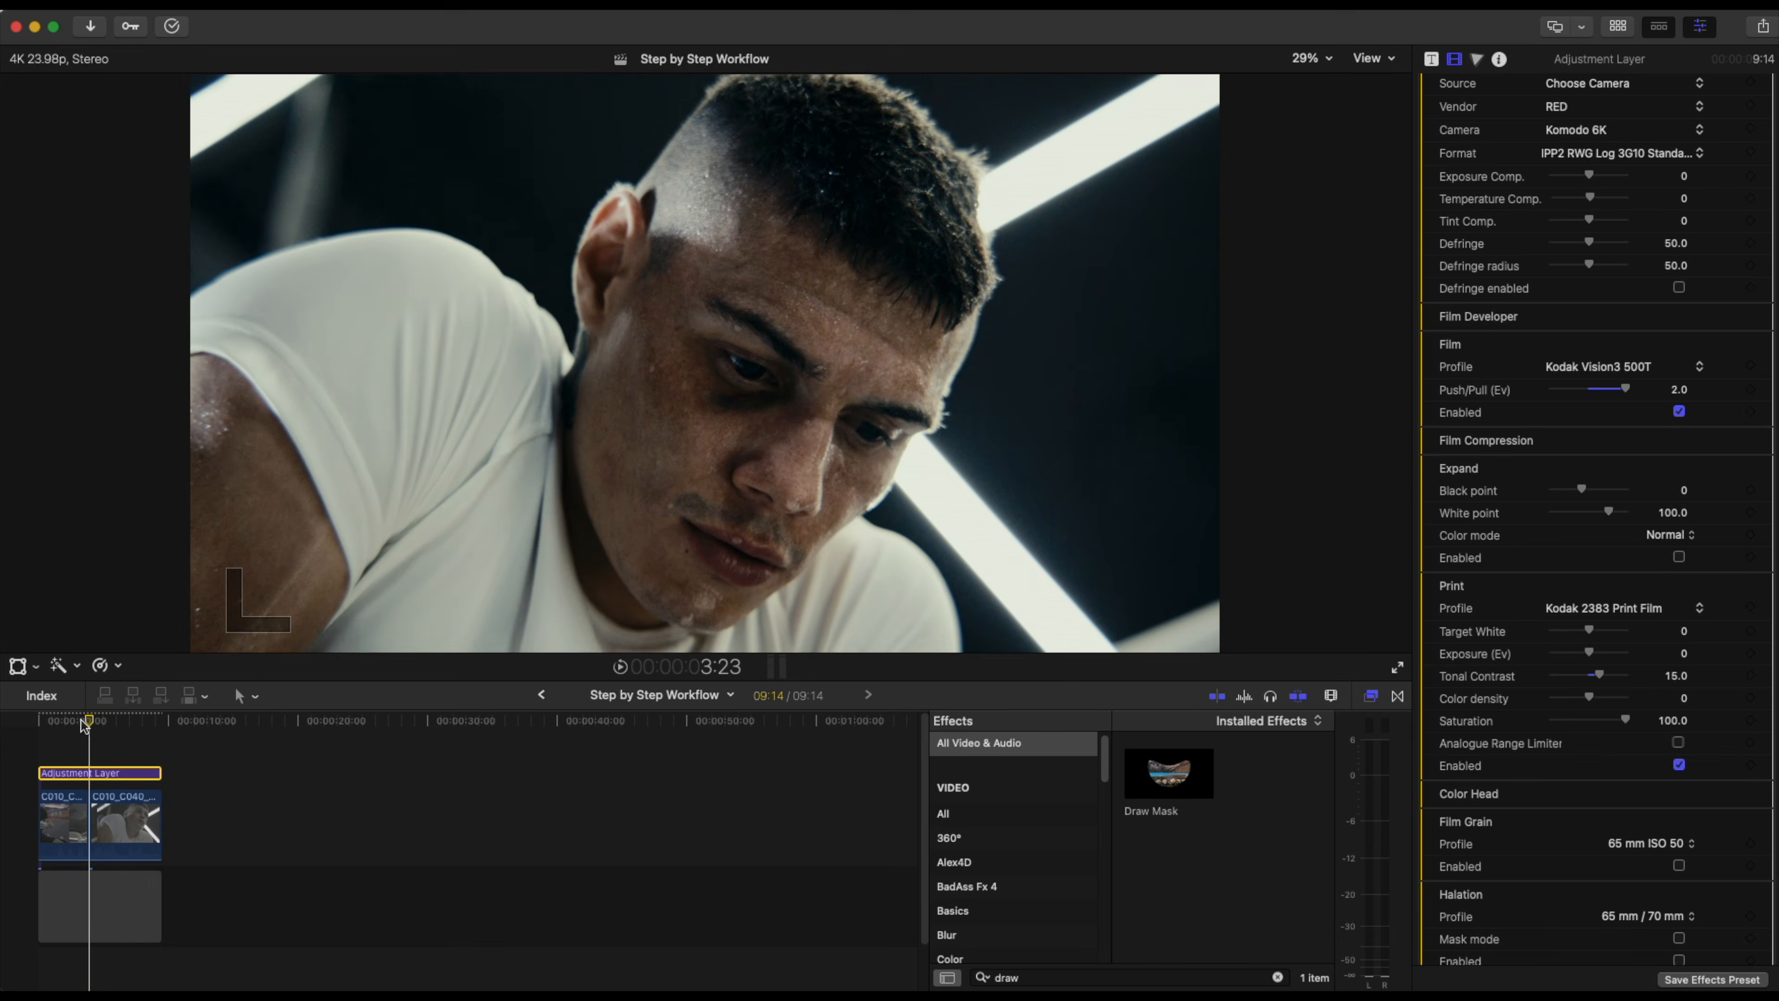
click(76, 724)
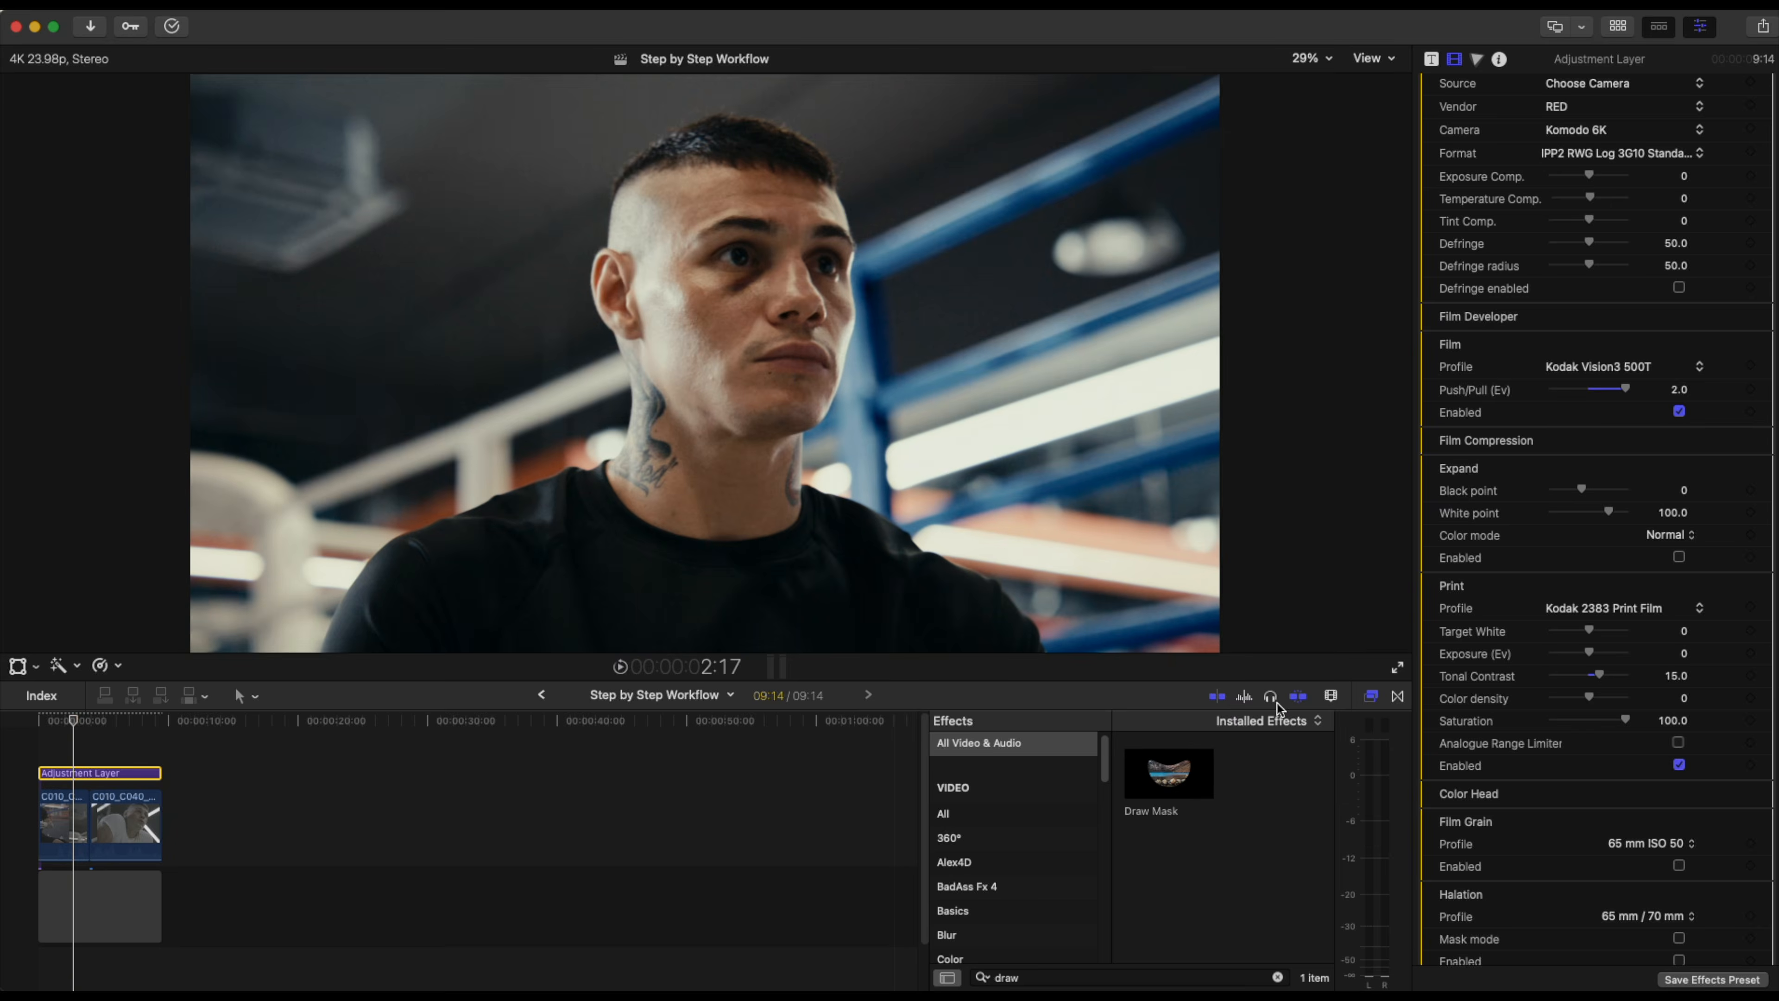
Raise the print Color density to 35.0 and scrub through both clips to review.
drag(1596, 692, 1602, 695)
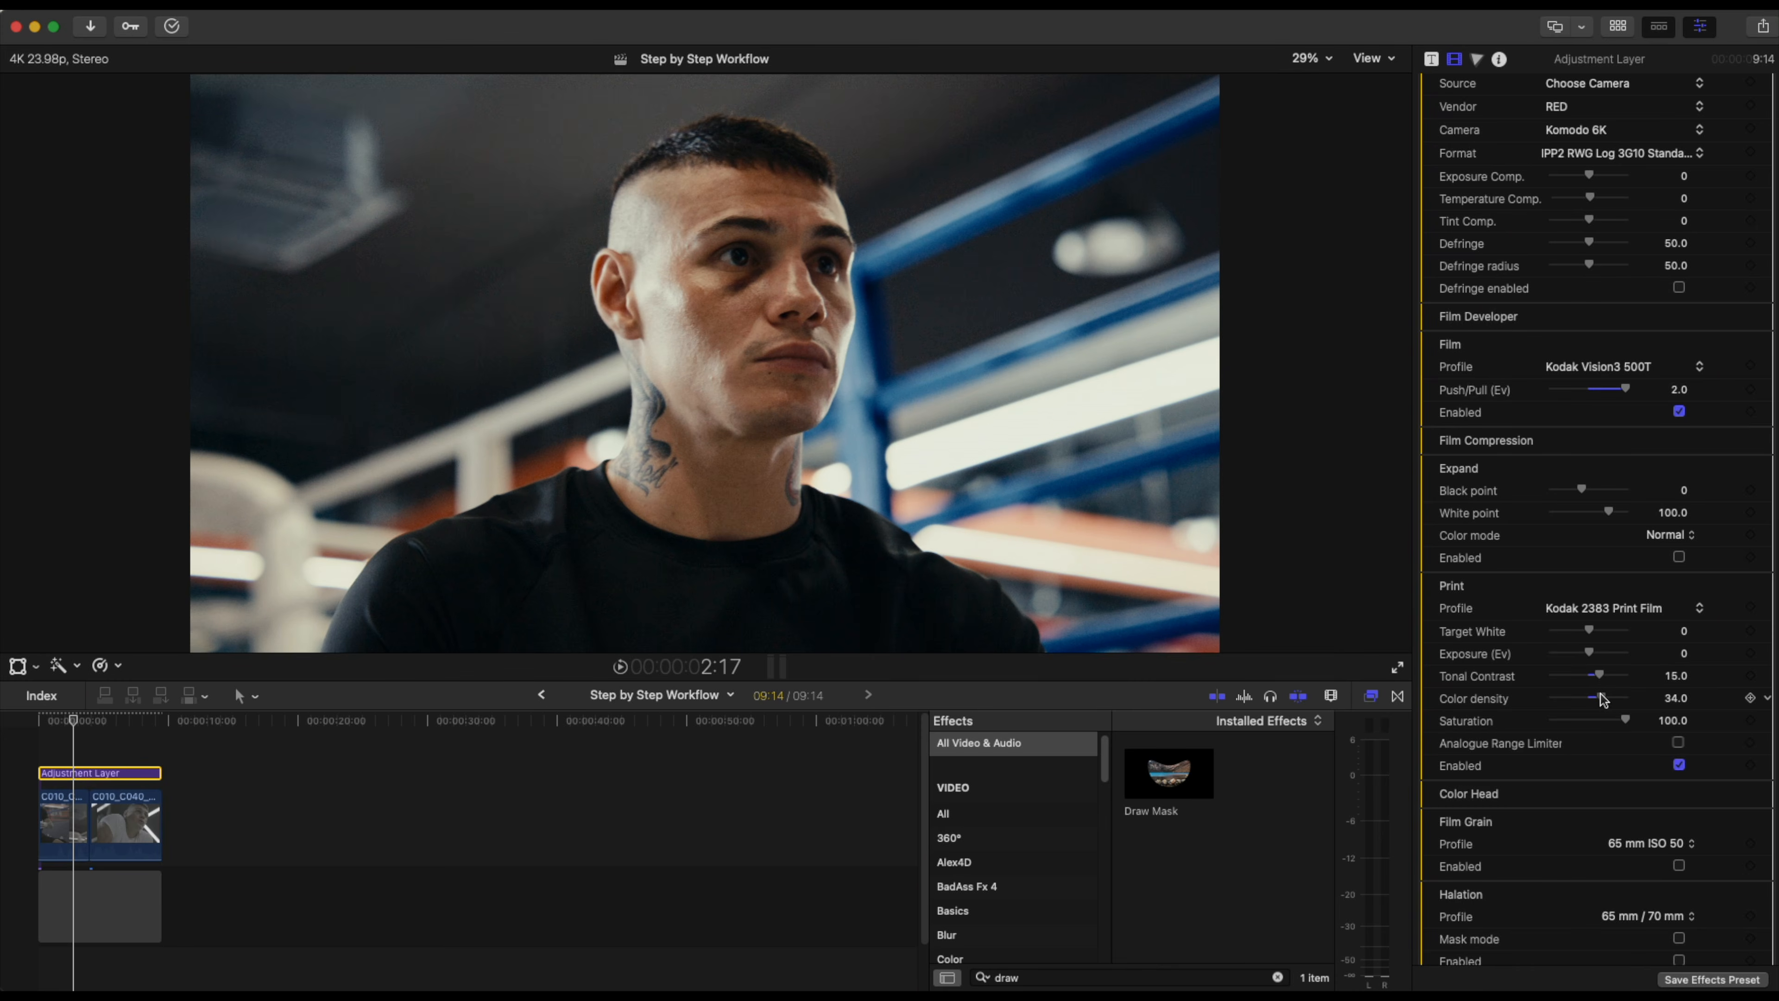
drag(1603, 699, 1603, 698)
drag(1600, 692, 1600, 692)
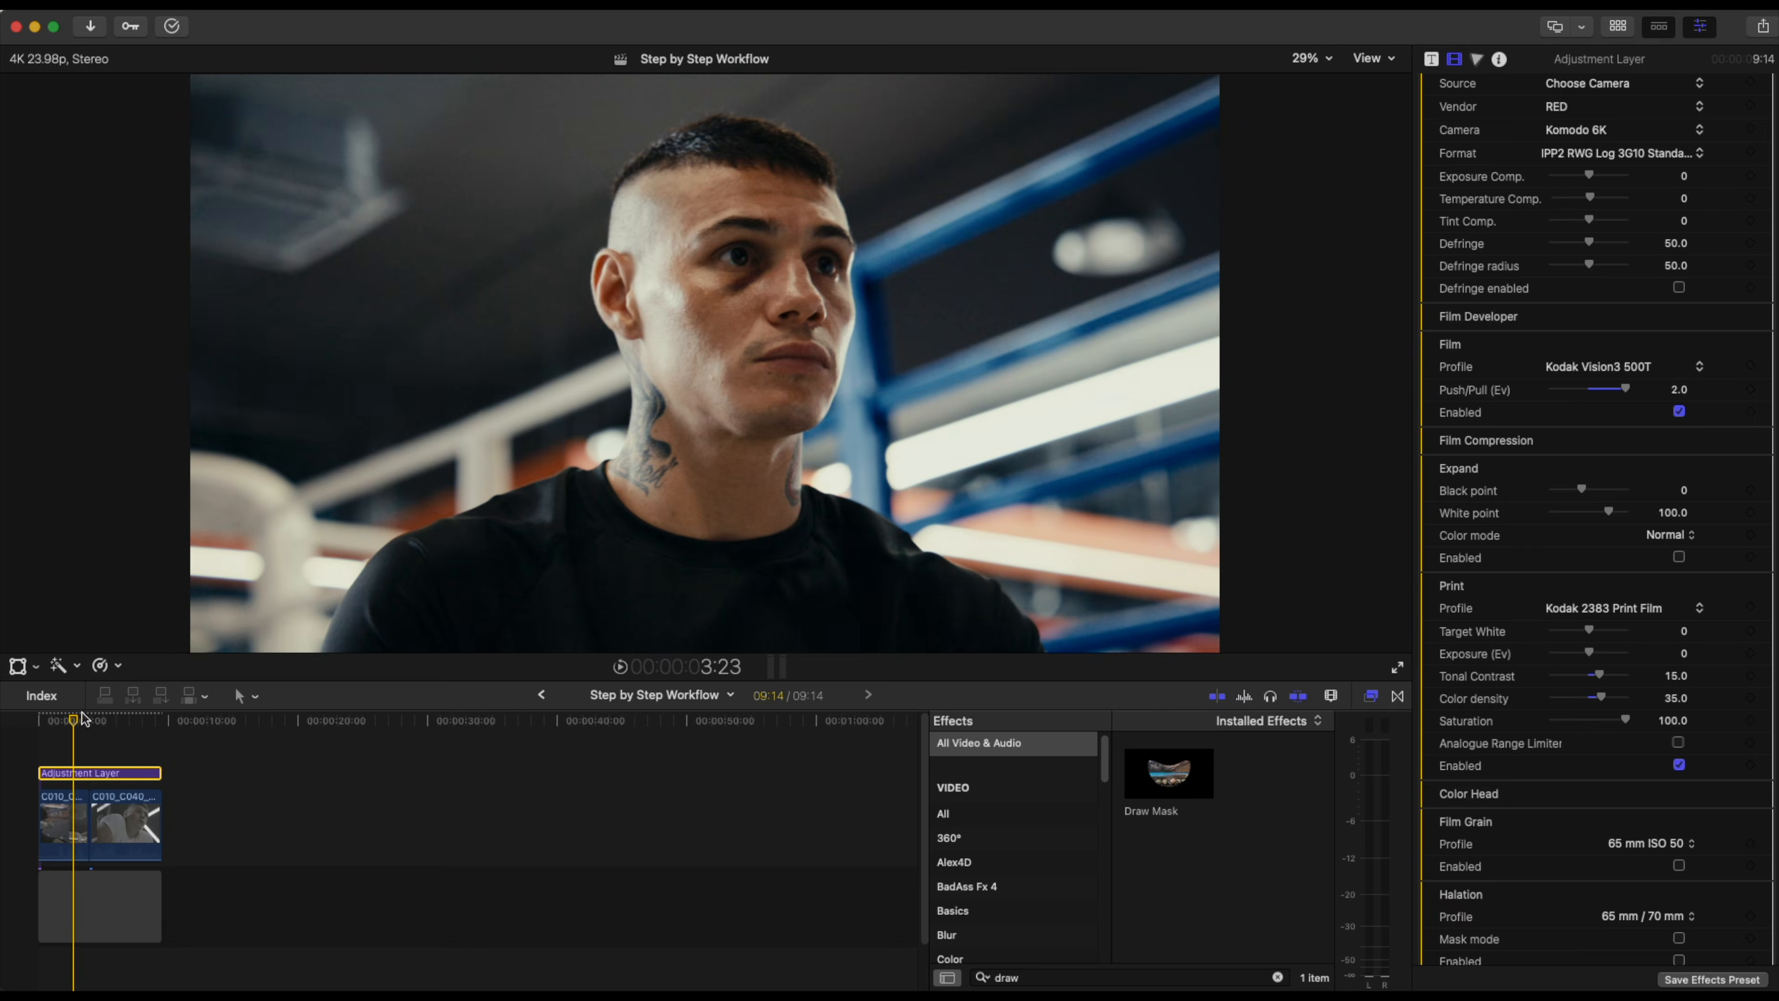
drag(83, 718, 124, 722)
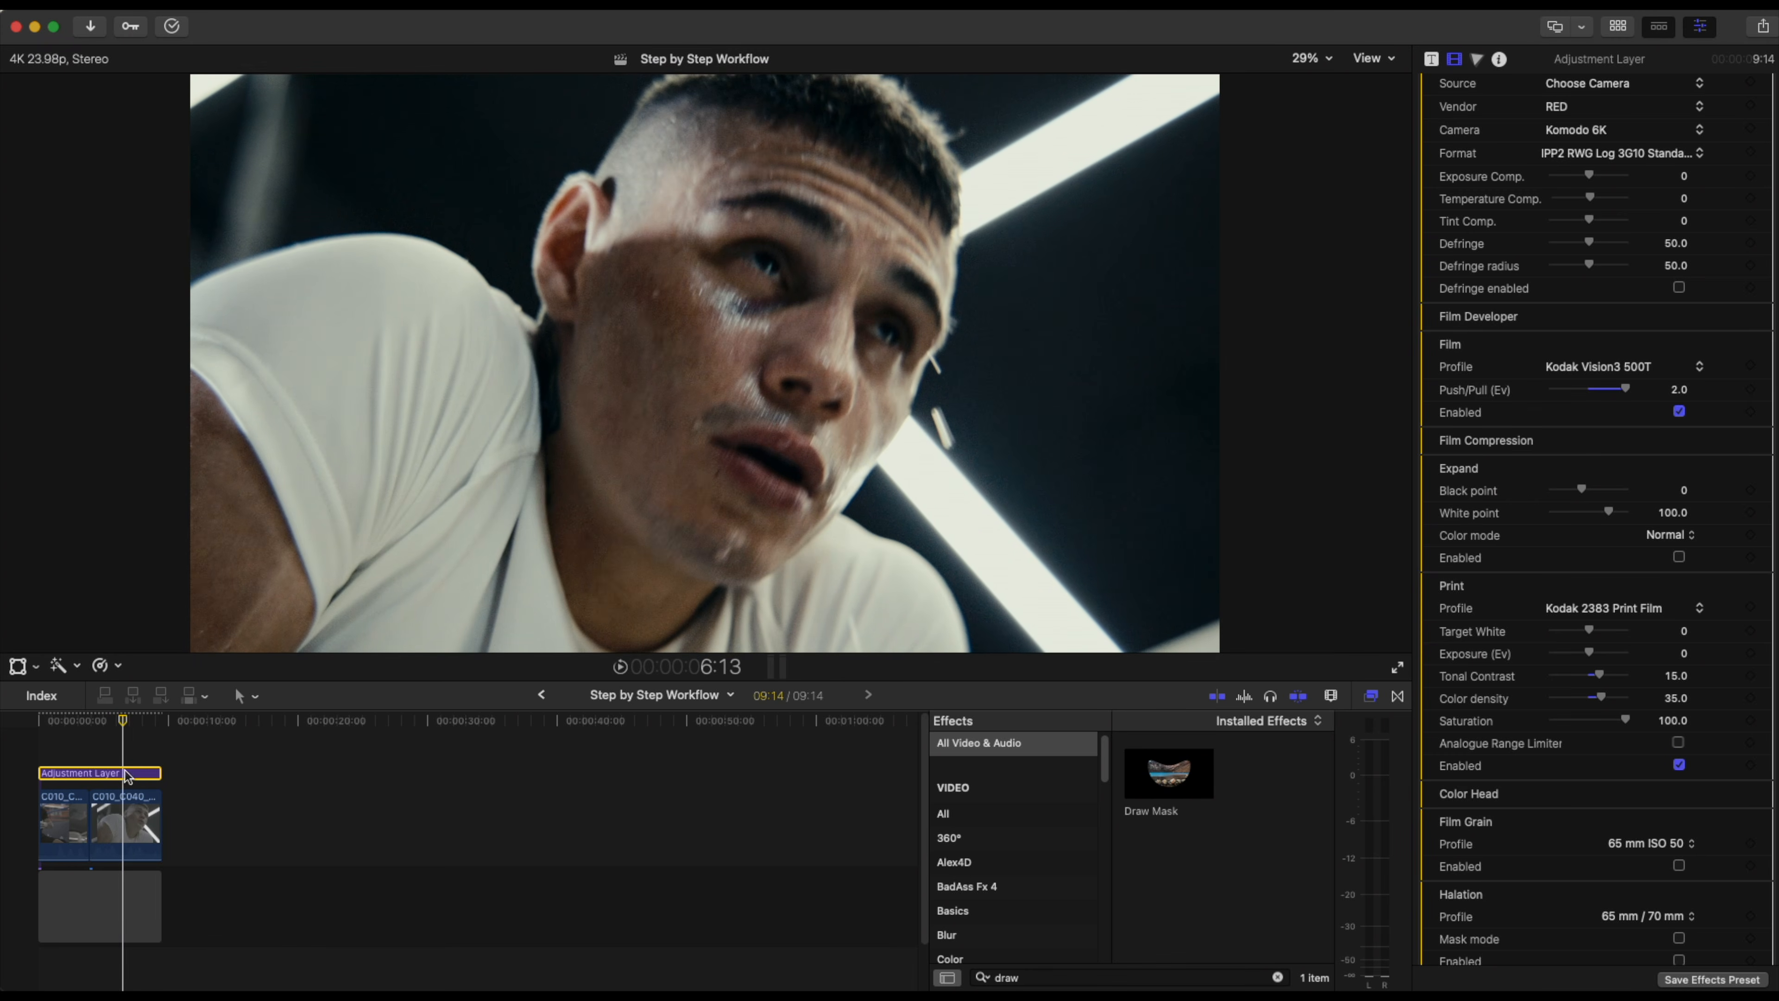
drag(124, 722, 109, 721)
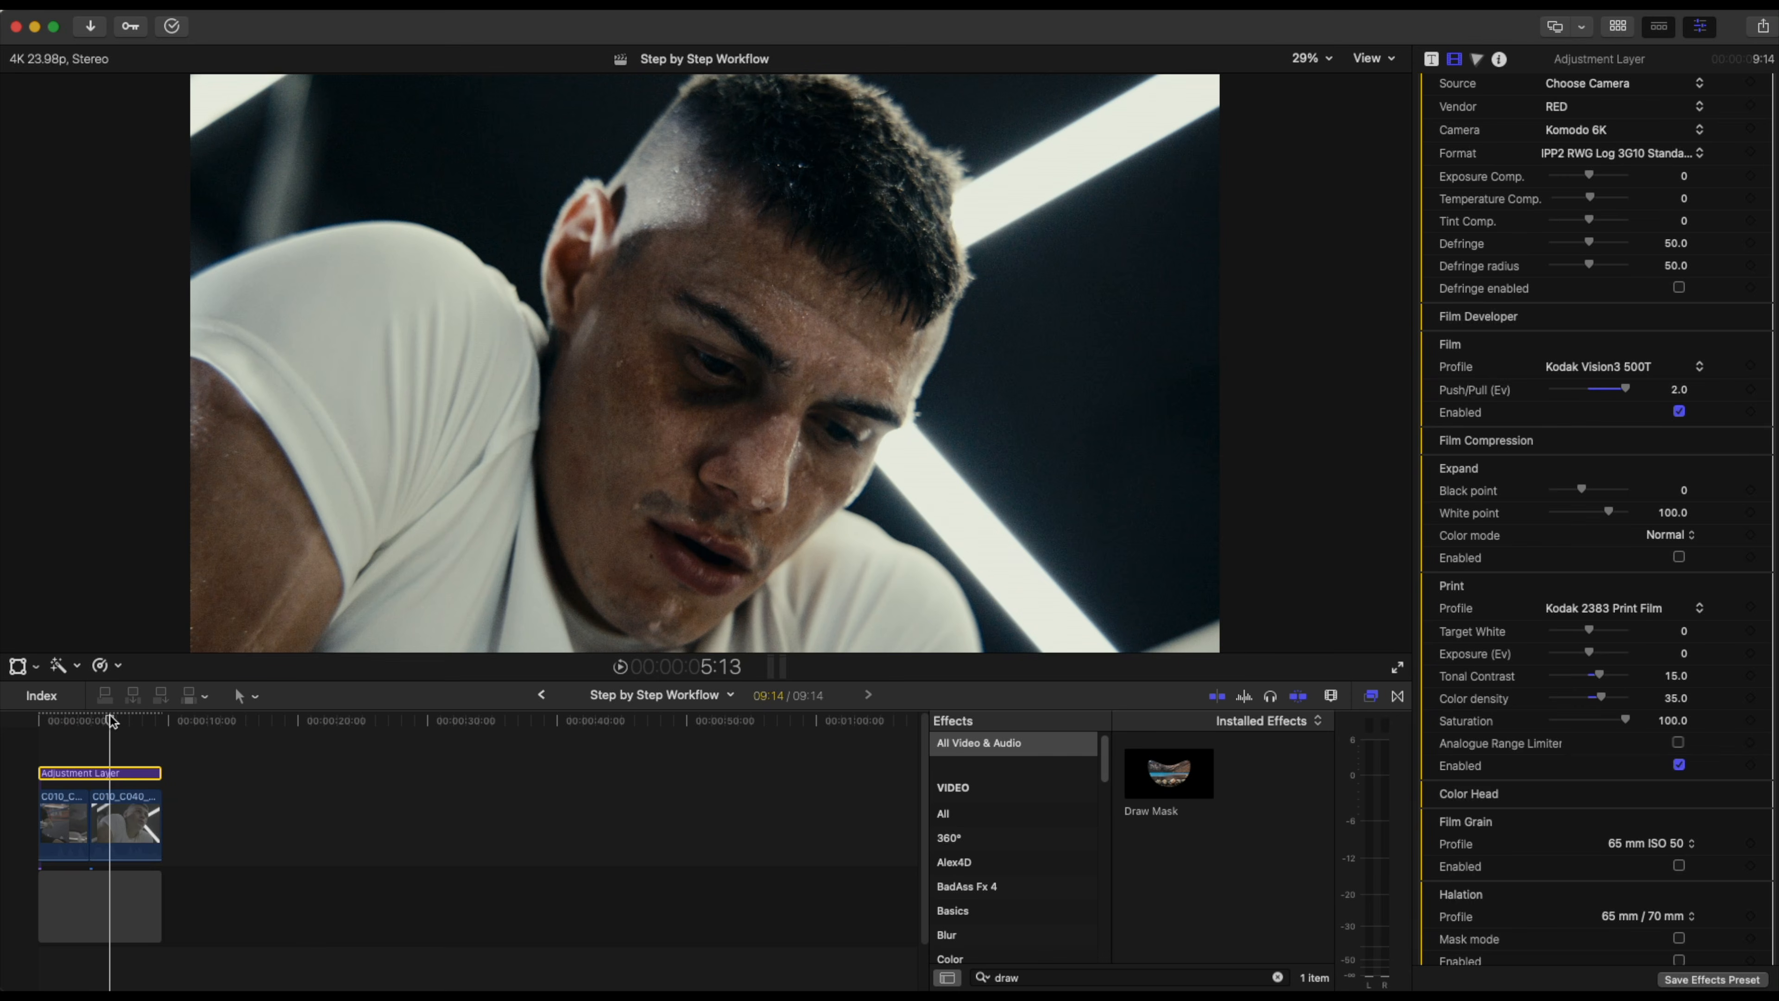
Select the second clip, open its Color Curves 1 and add a shadow point low on the luma curve.
click(118, 814)
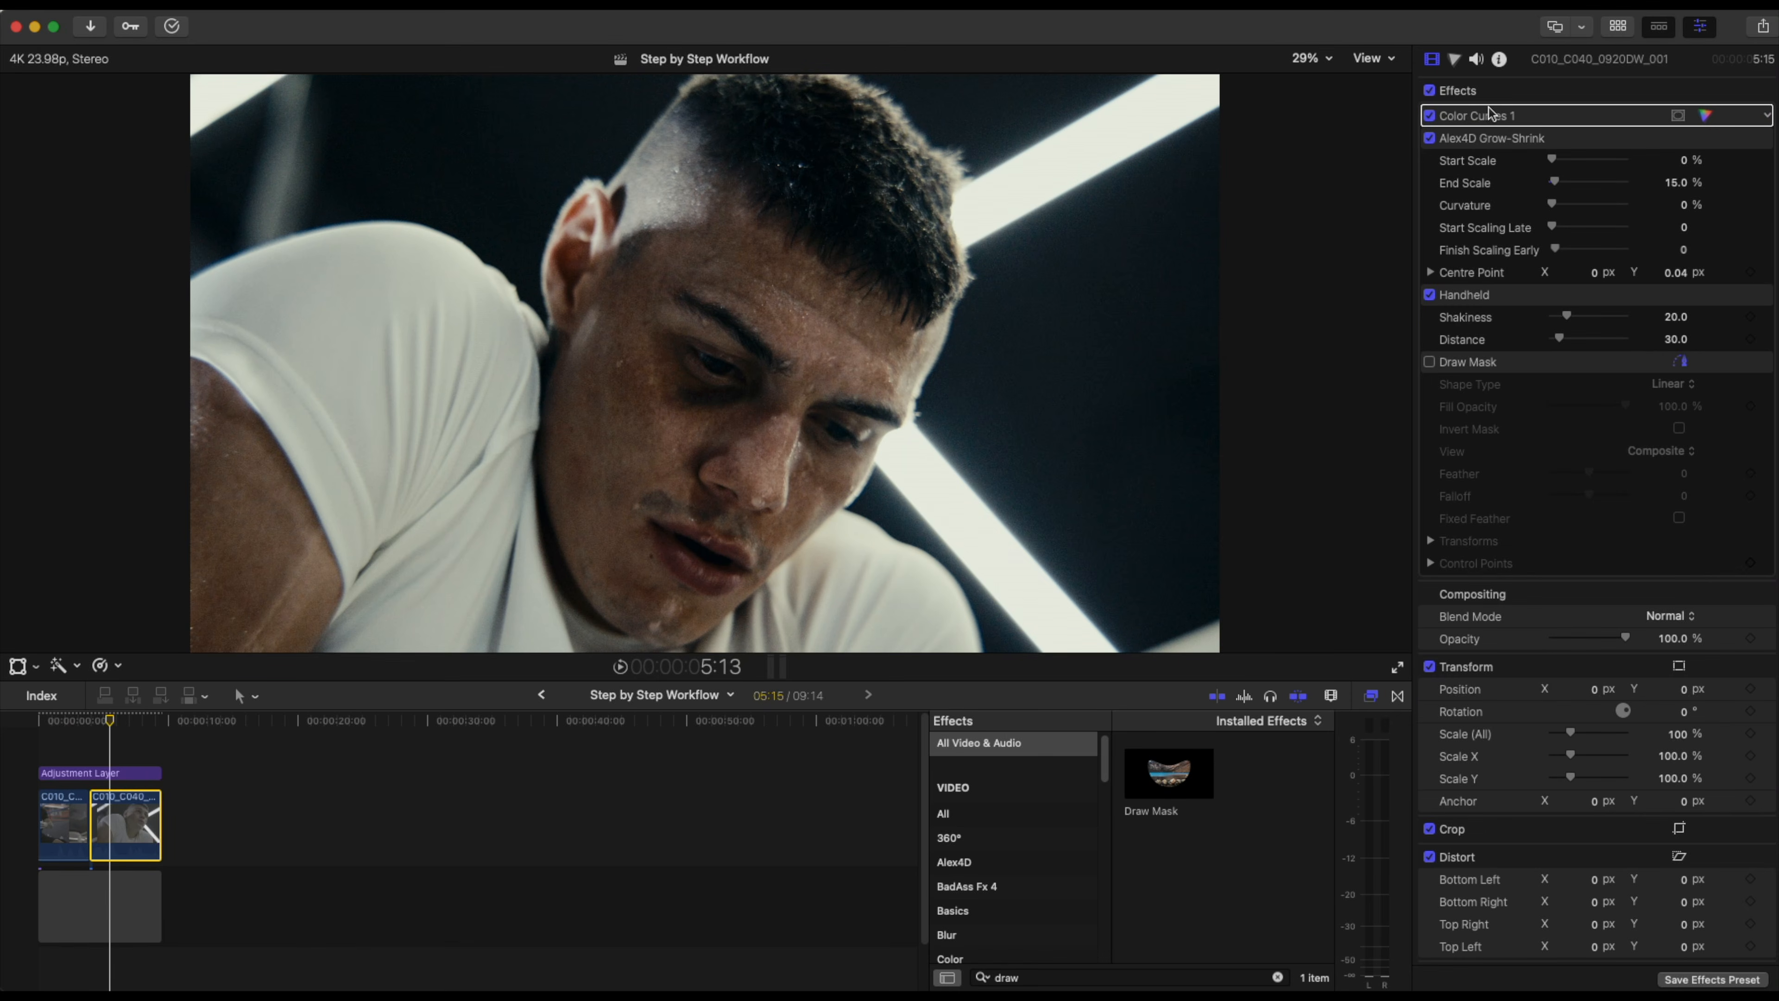
double_click(1489, 113)
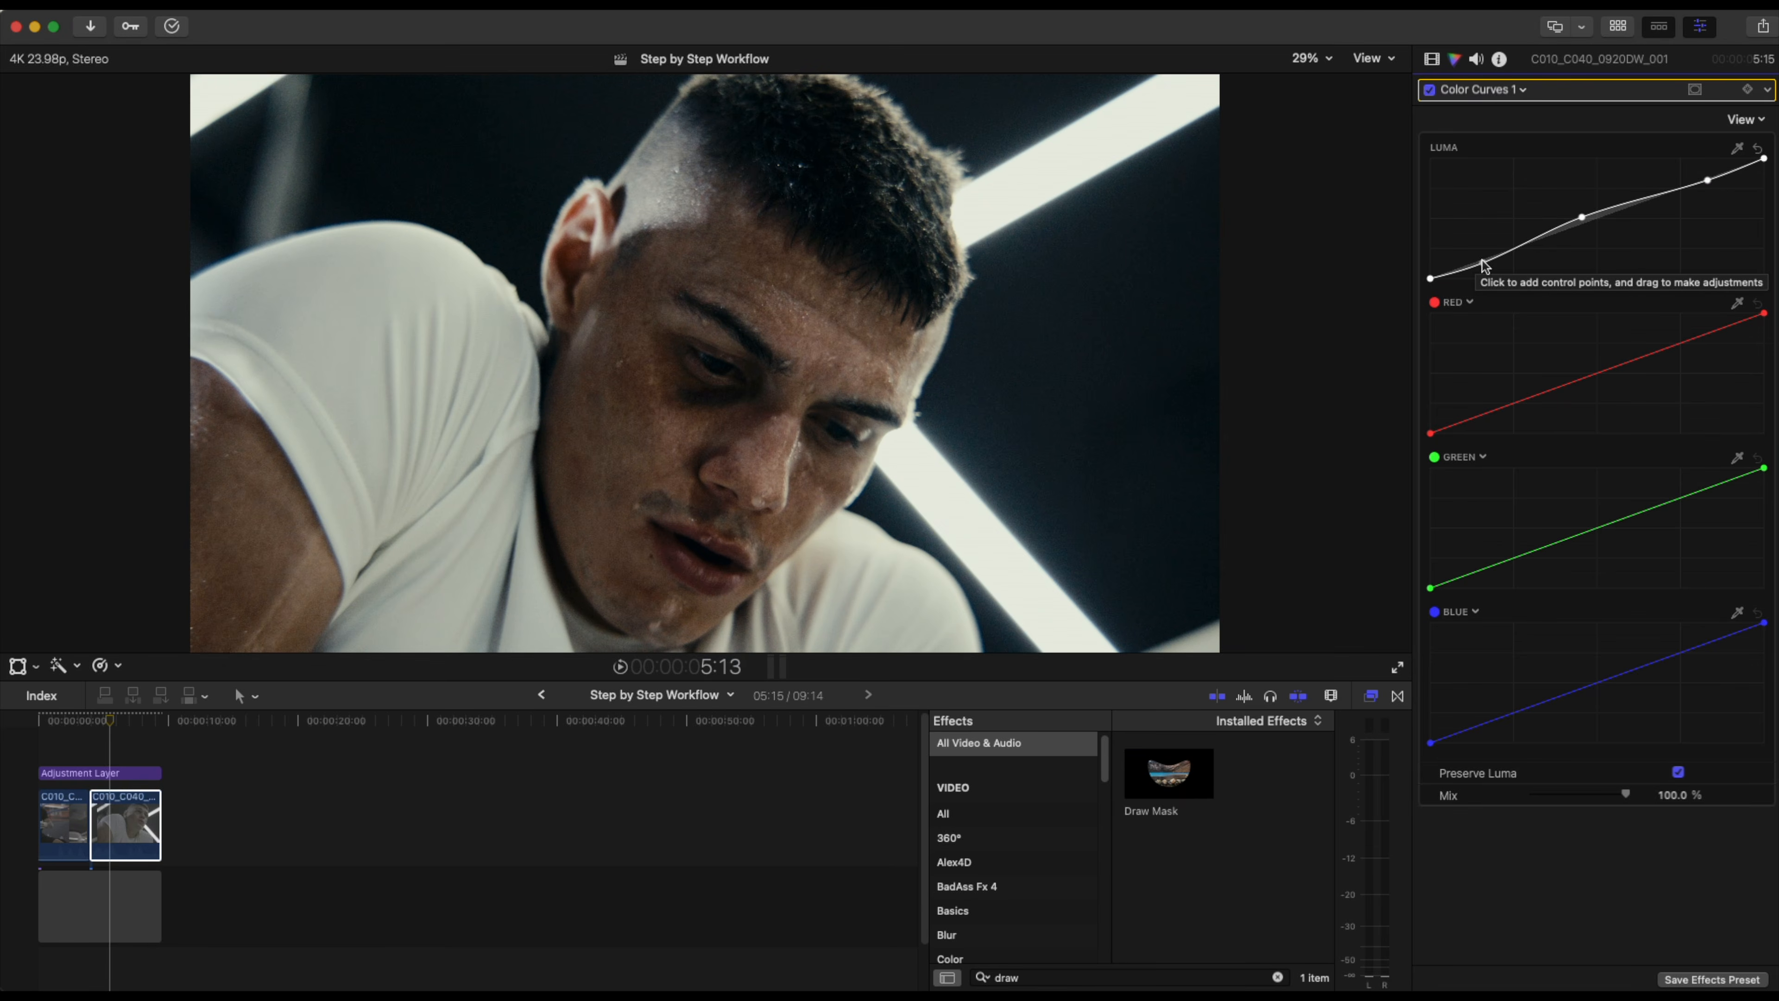
click(1483, 263)
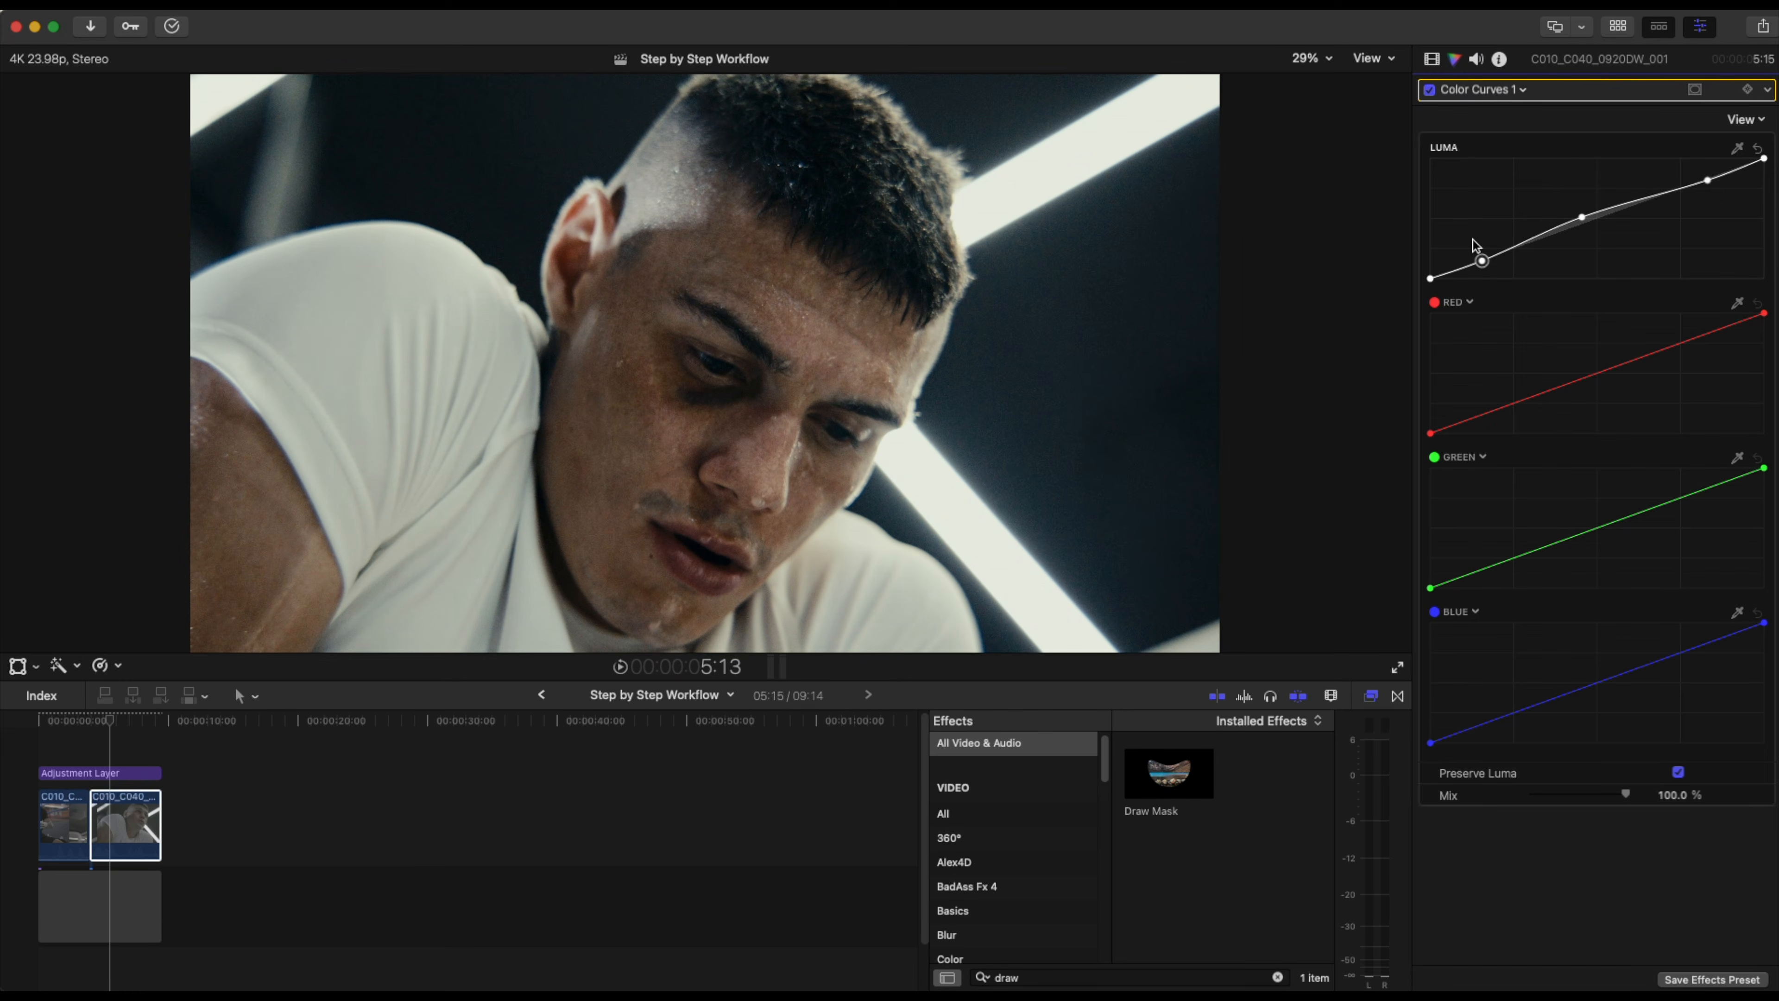
Toggle the second clip's Color Curves 1 off and on to compare, then scrub the playhead.
click(1429, 90)
click(1429, 91)
click(1429, 90)
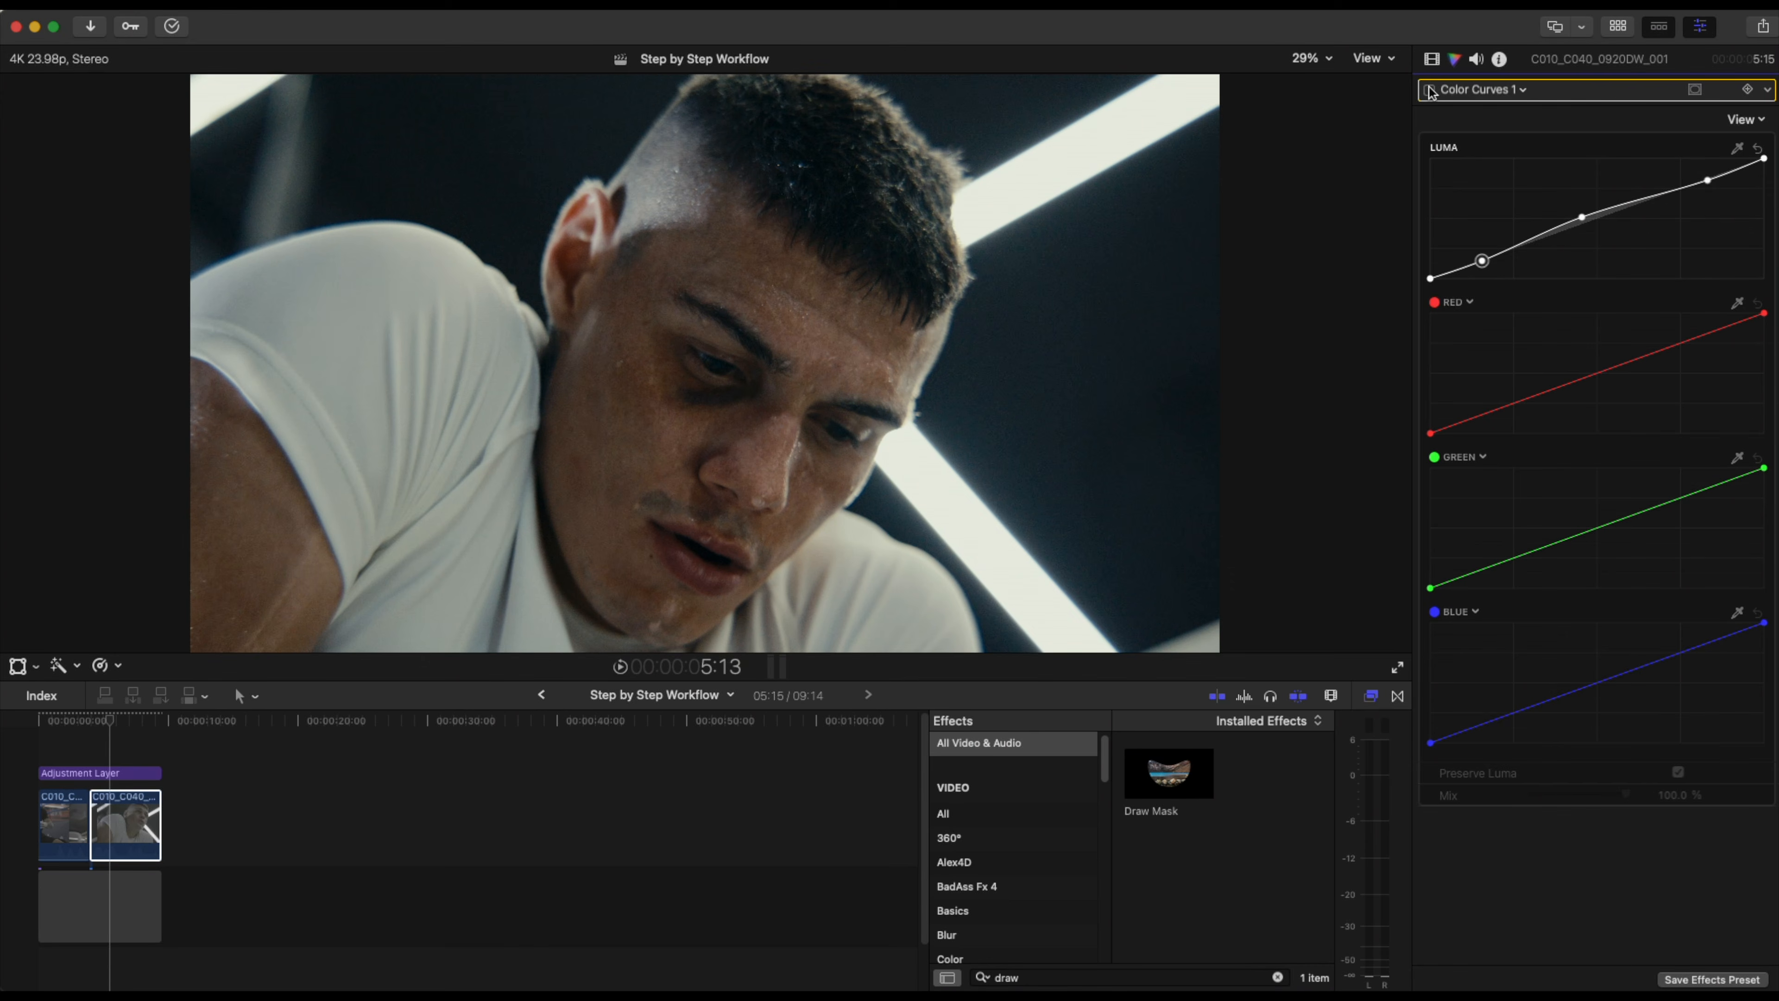
click(1429, 90)
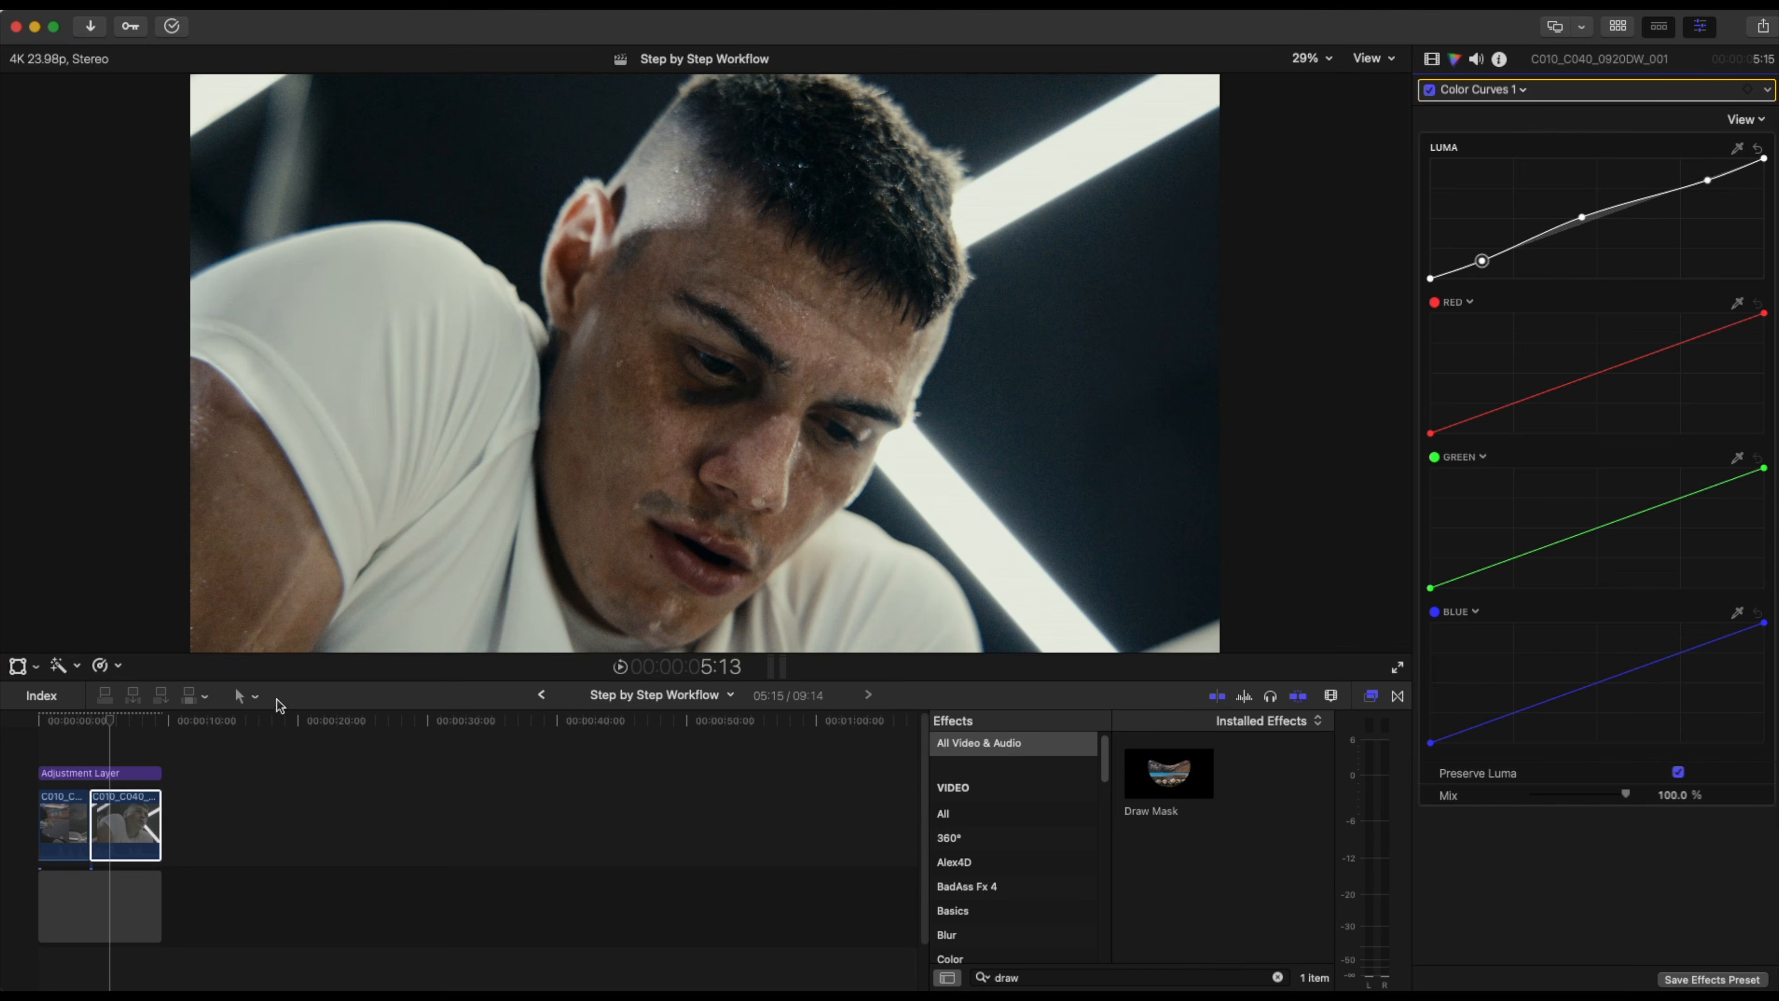
click(114, 722)
mouse_move(114, 722)
mouse_down()
mouse_move(149, 716)
mouse_move(70, 715)
mouse_move(117, 716)
mouse_up()
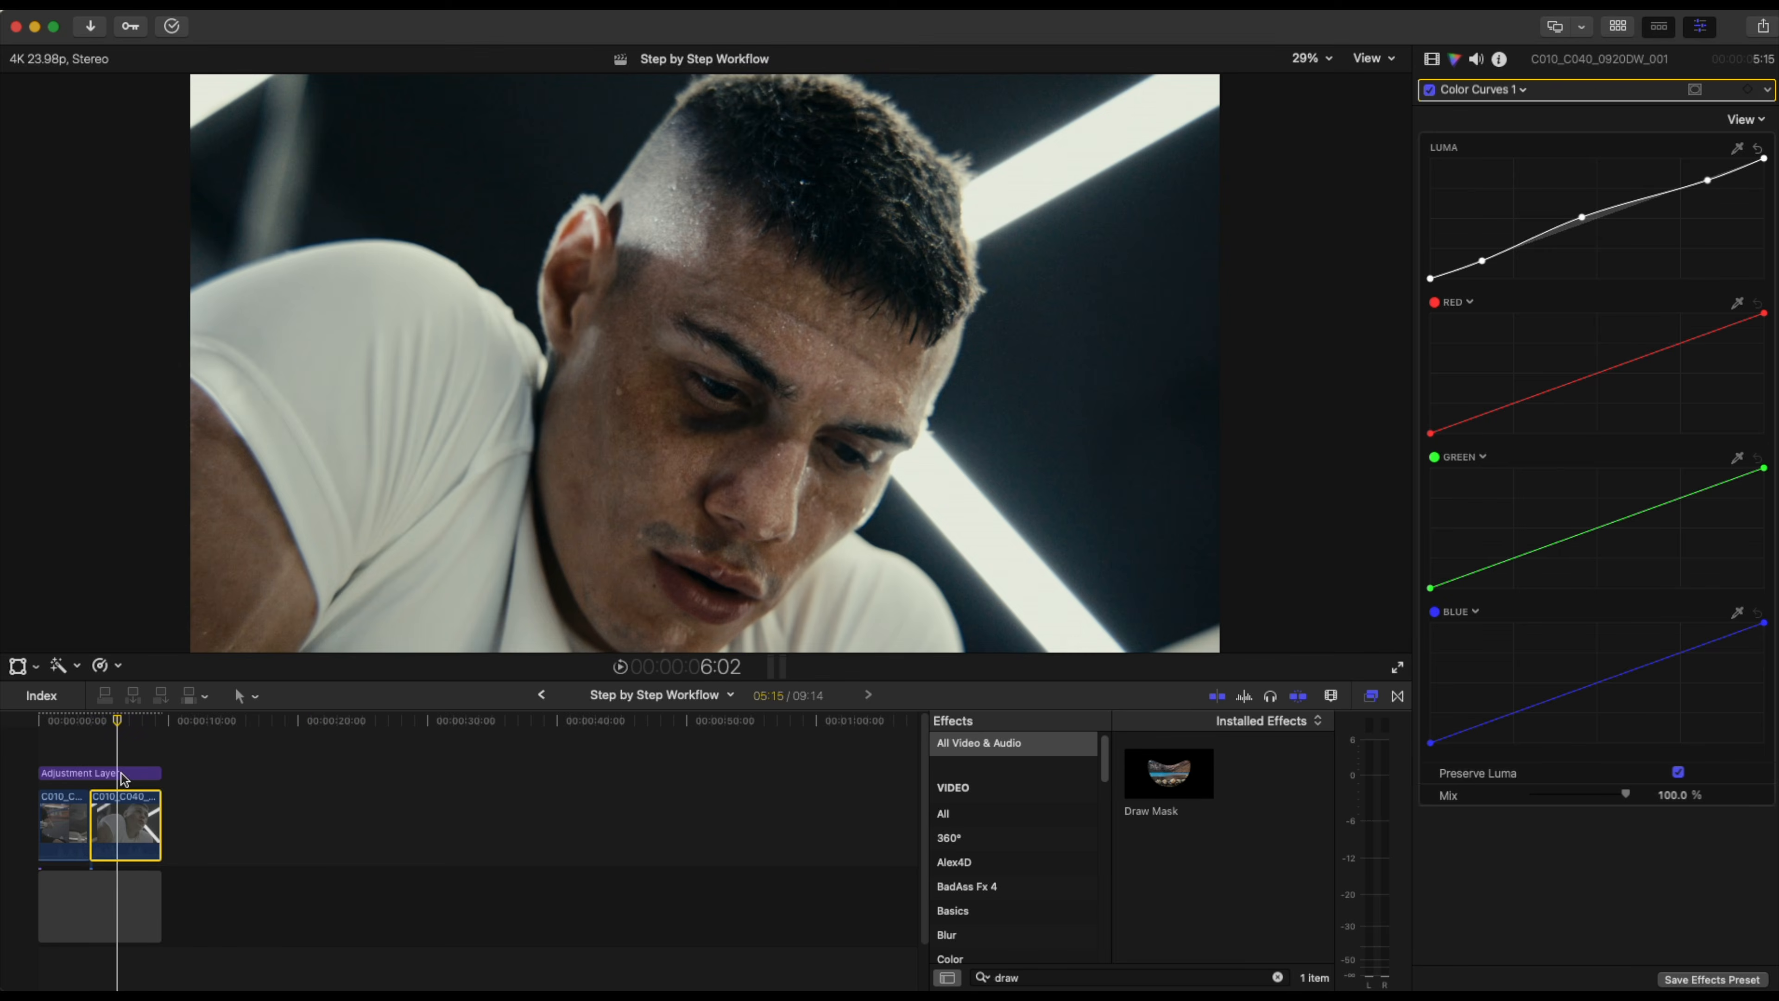
Select the adjustment layer, set Dehancer's Film Grain profile to 35 mm ISO 500 and enable the grain.
click(121, 773)
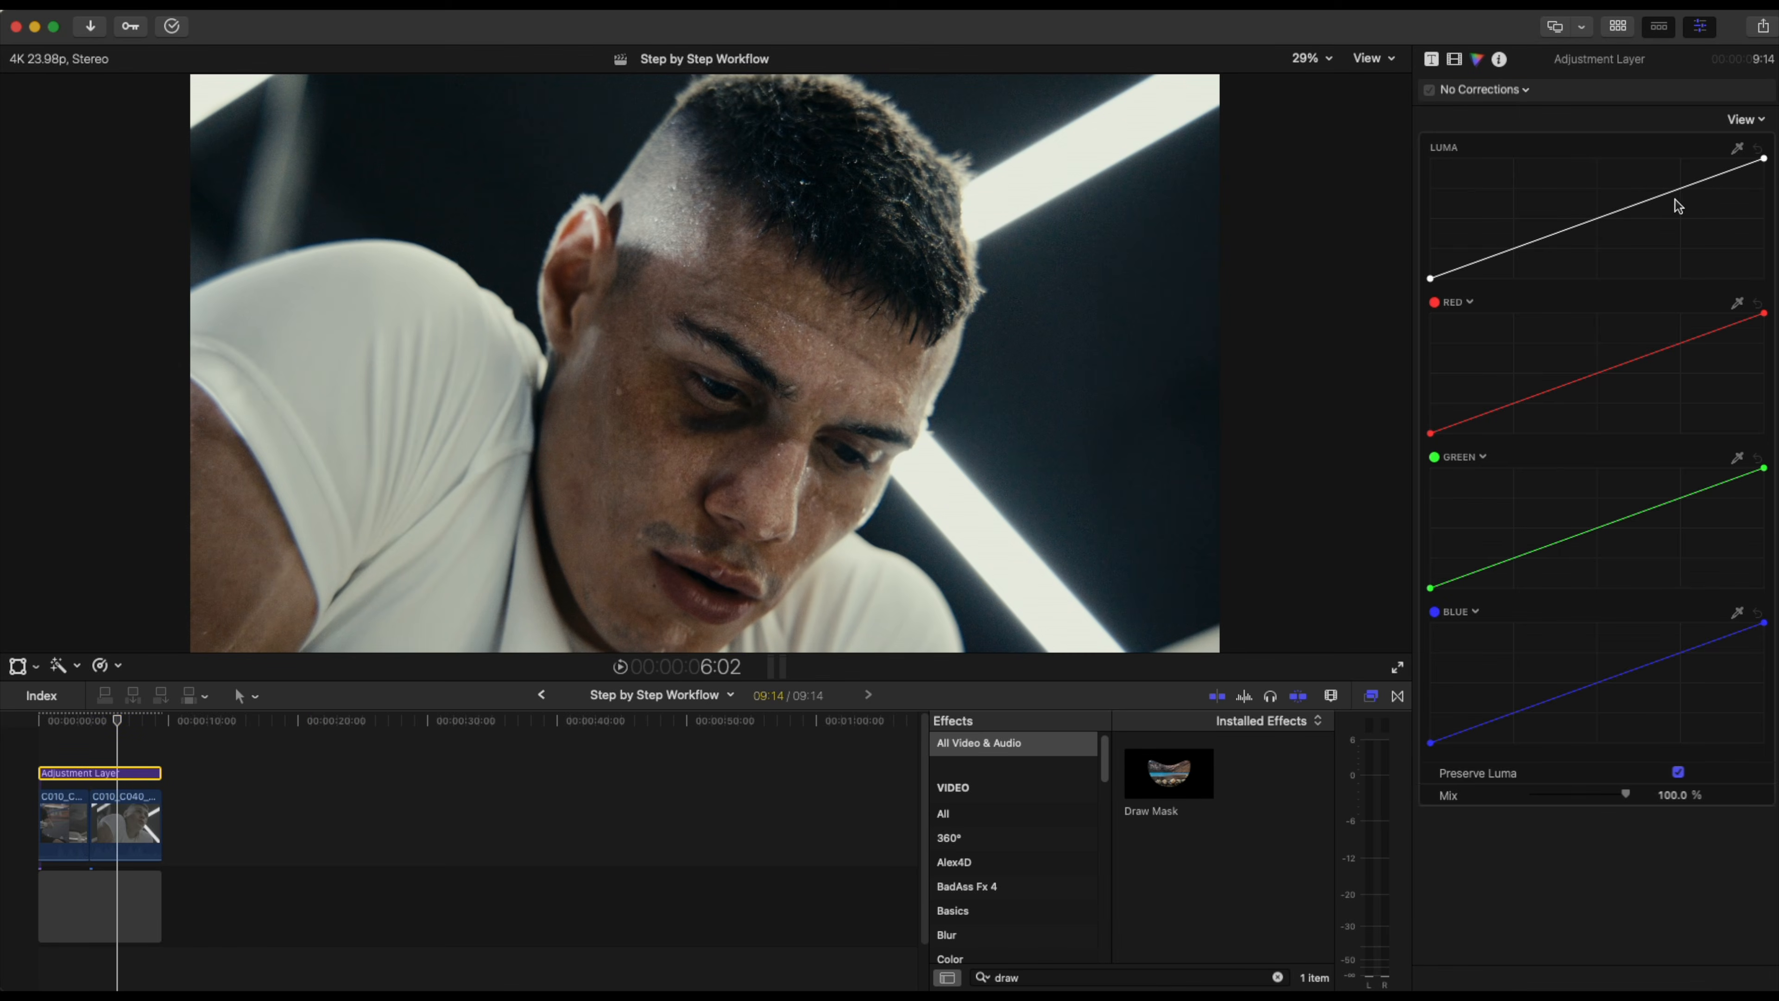
click(1456, 60)
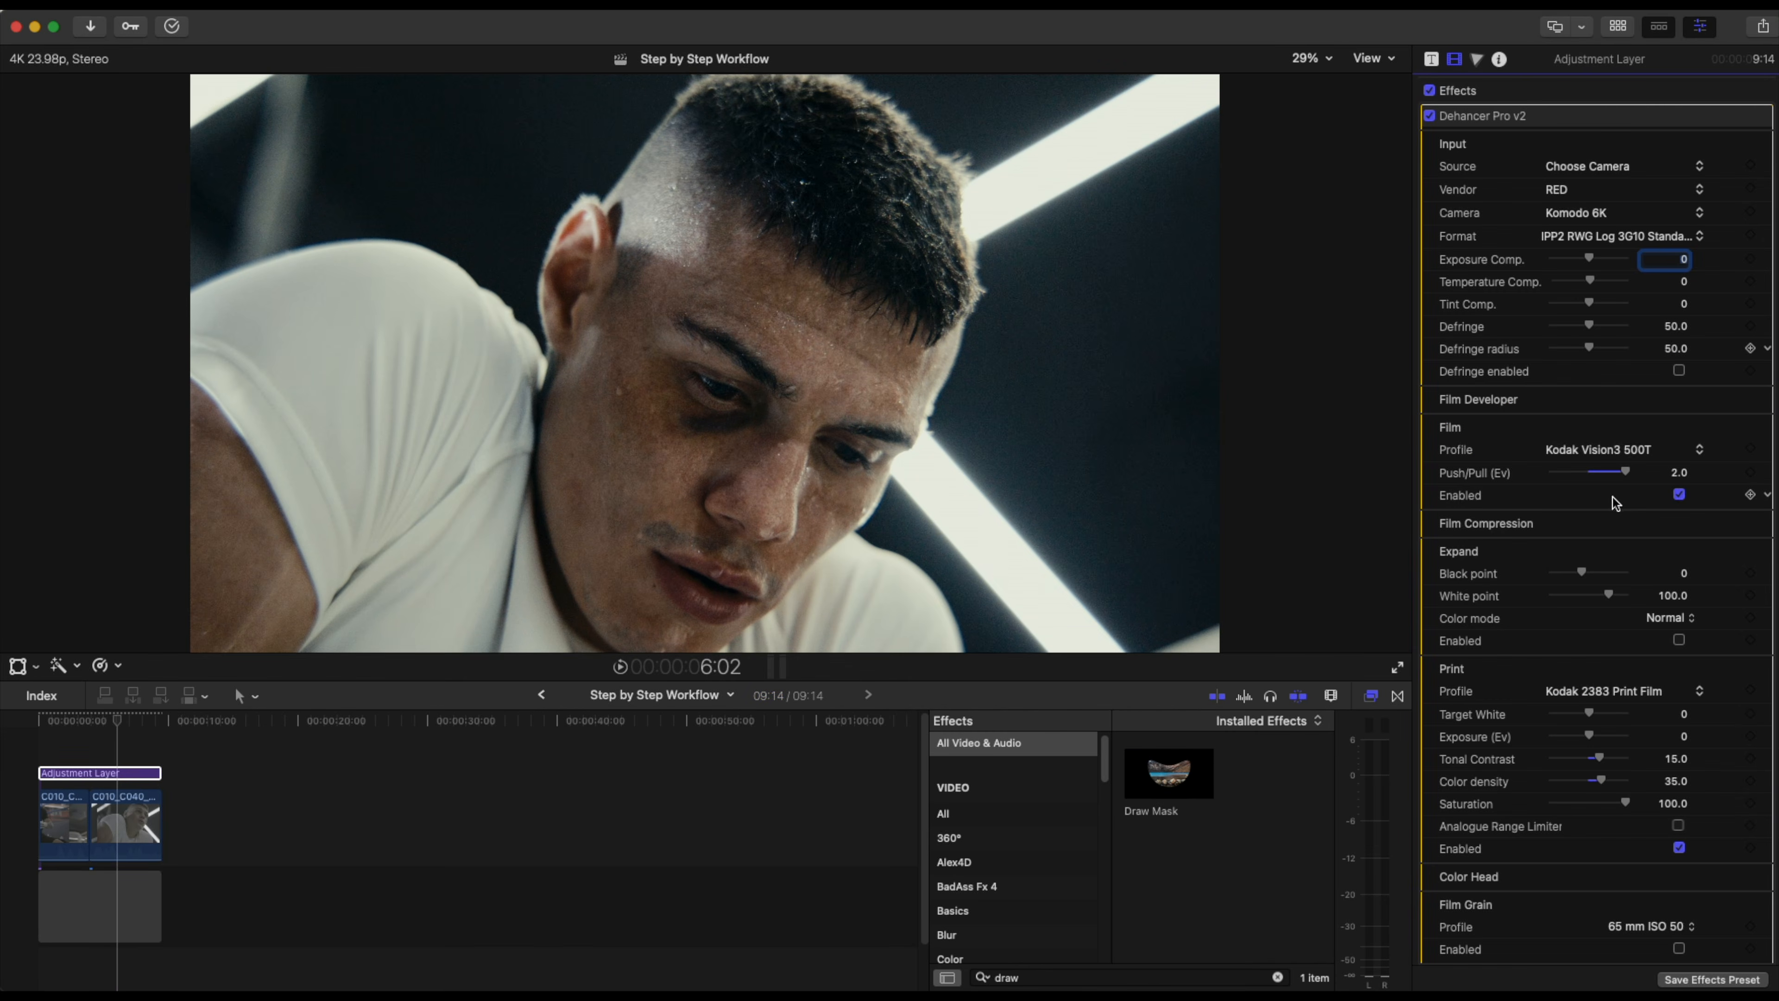
scroll(1619, 496, down, 3)
scroll(1619, 497, down, 5)
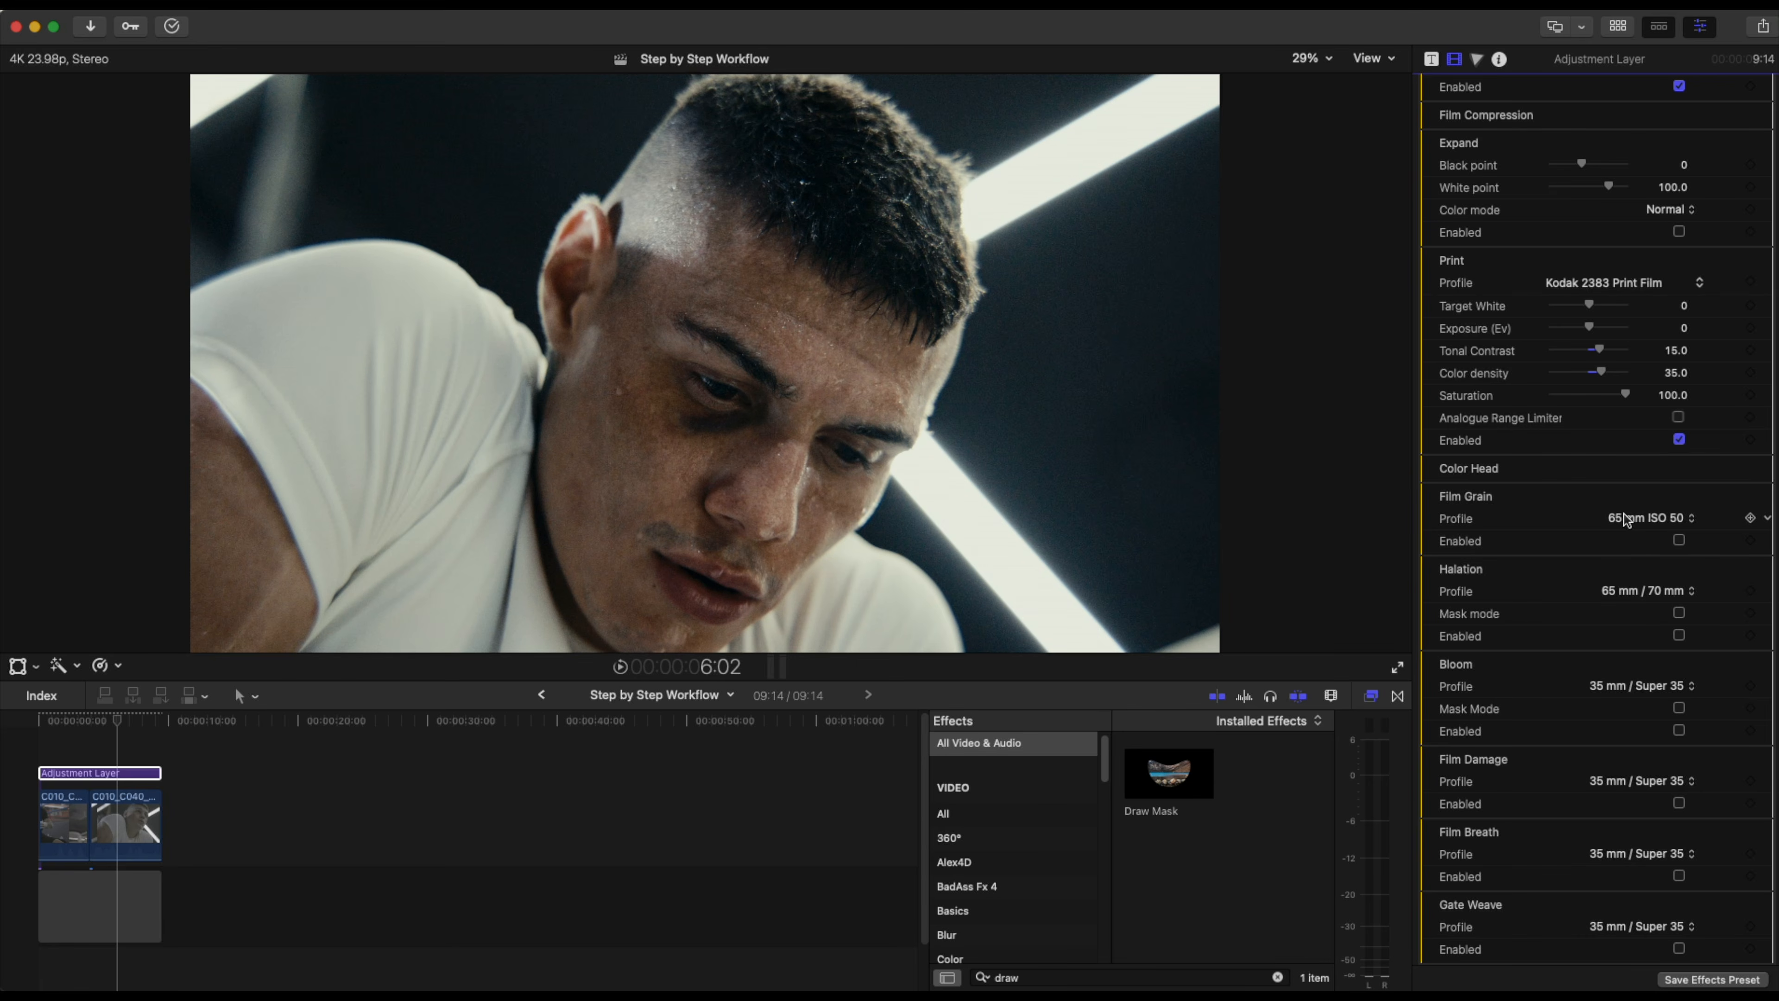
click(1626, 518)
click(1657, 501)
click(1679, 540)
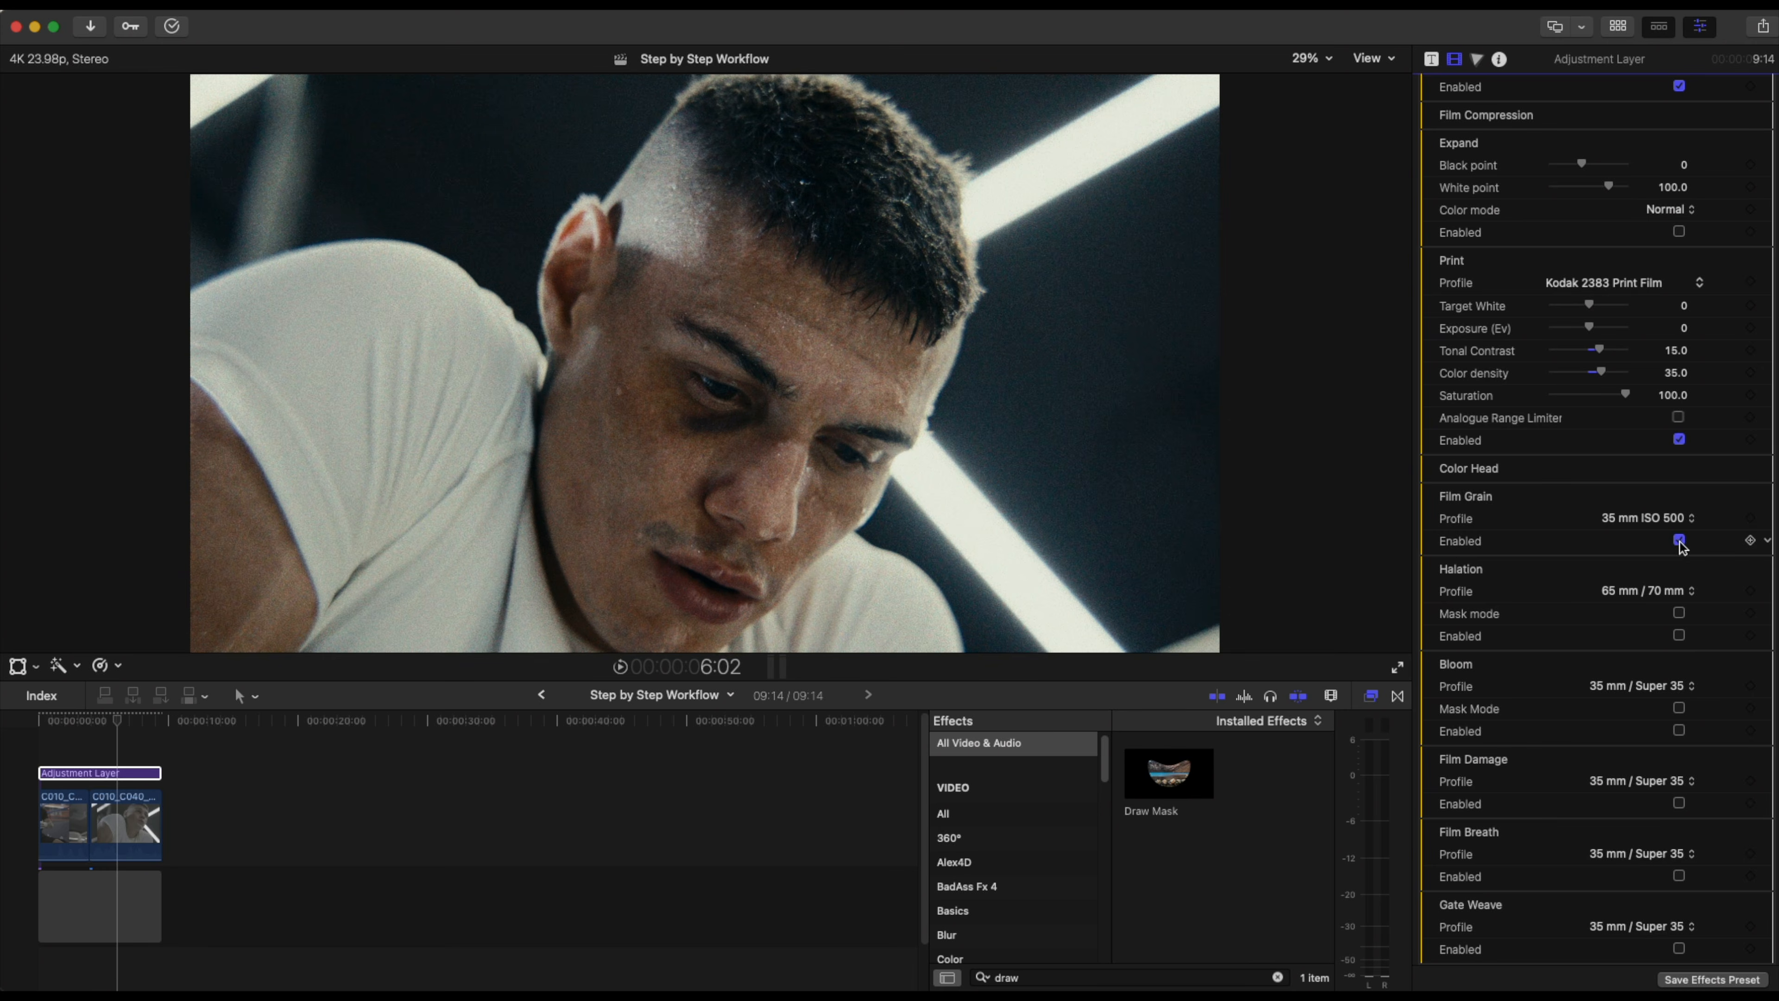
Try Film Grain profiles 8 mm ISO 50 and 8 mm ISO 250, settling on 65 mm ISO 50.
click(1633, 522)
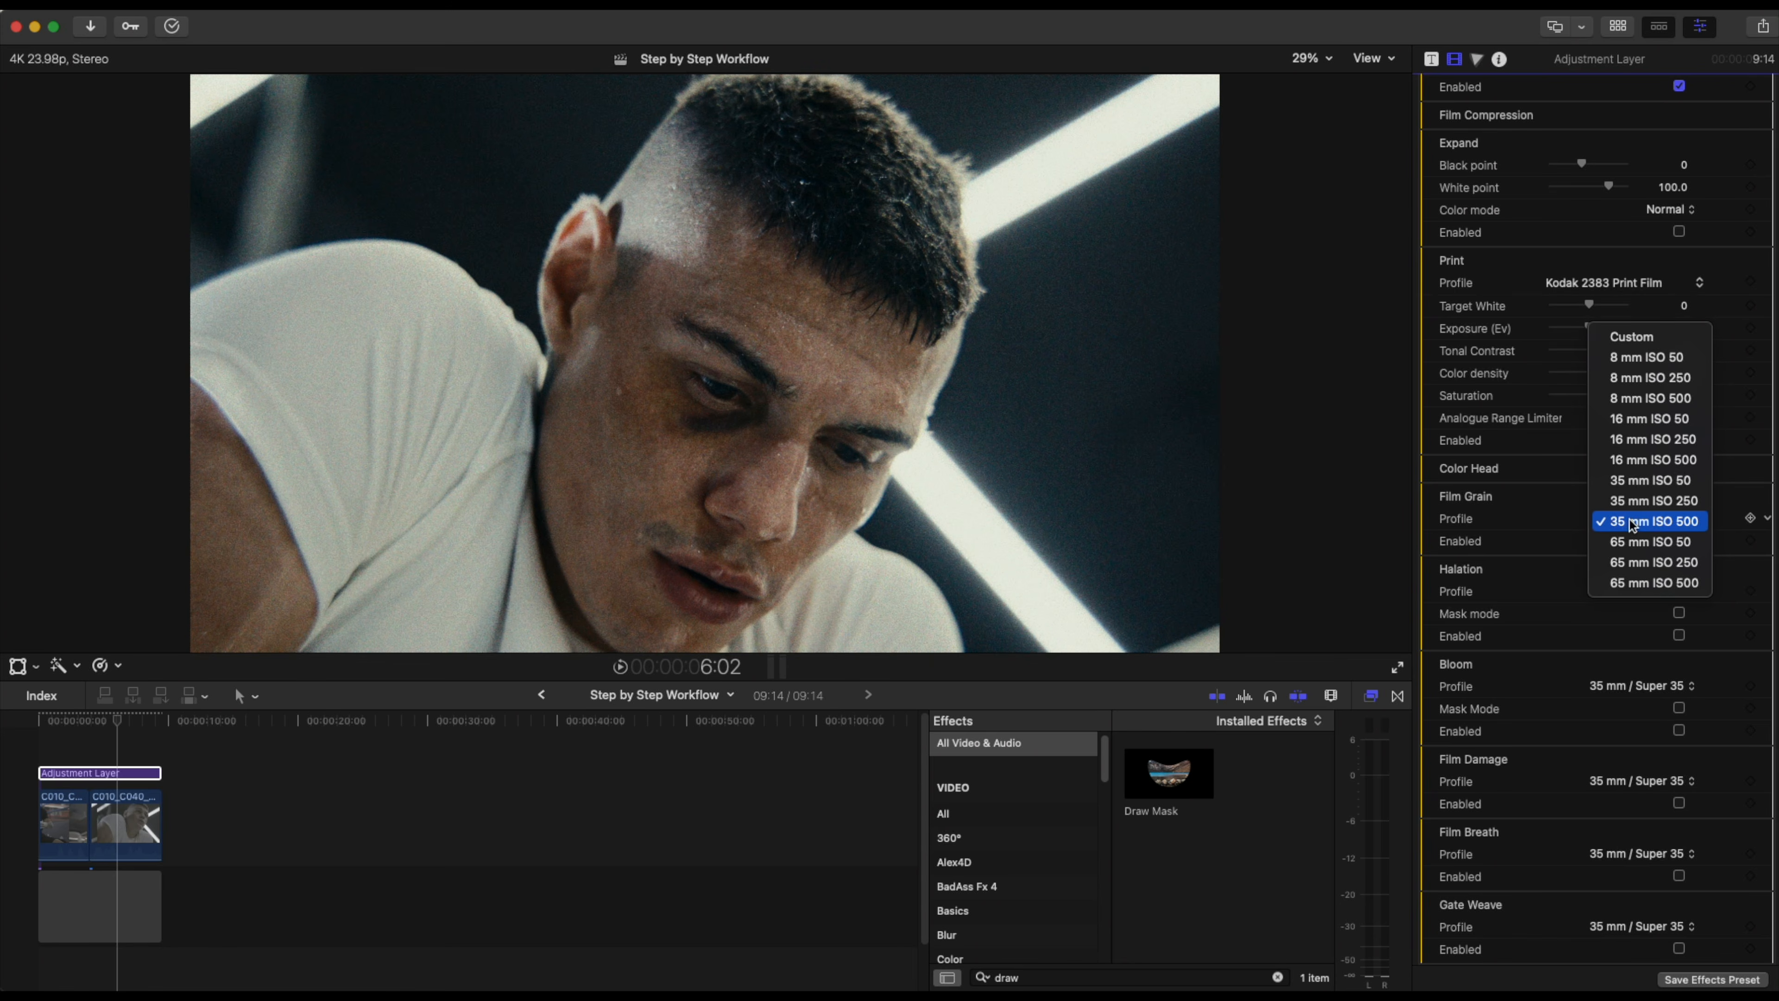
click(1638, 356)
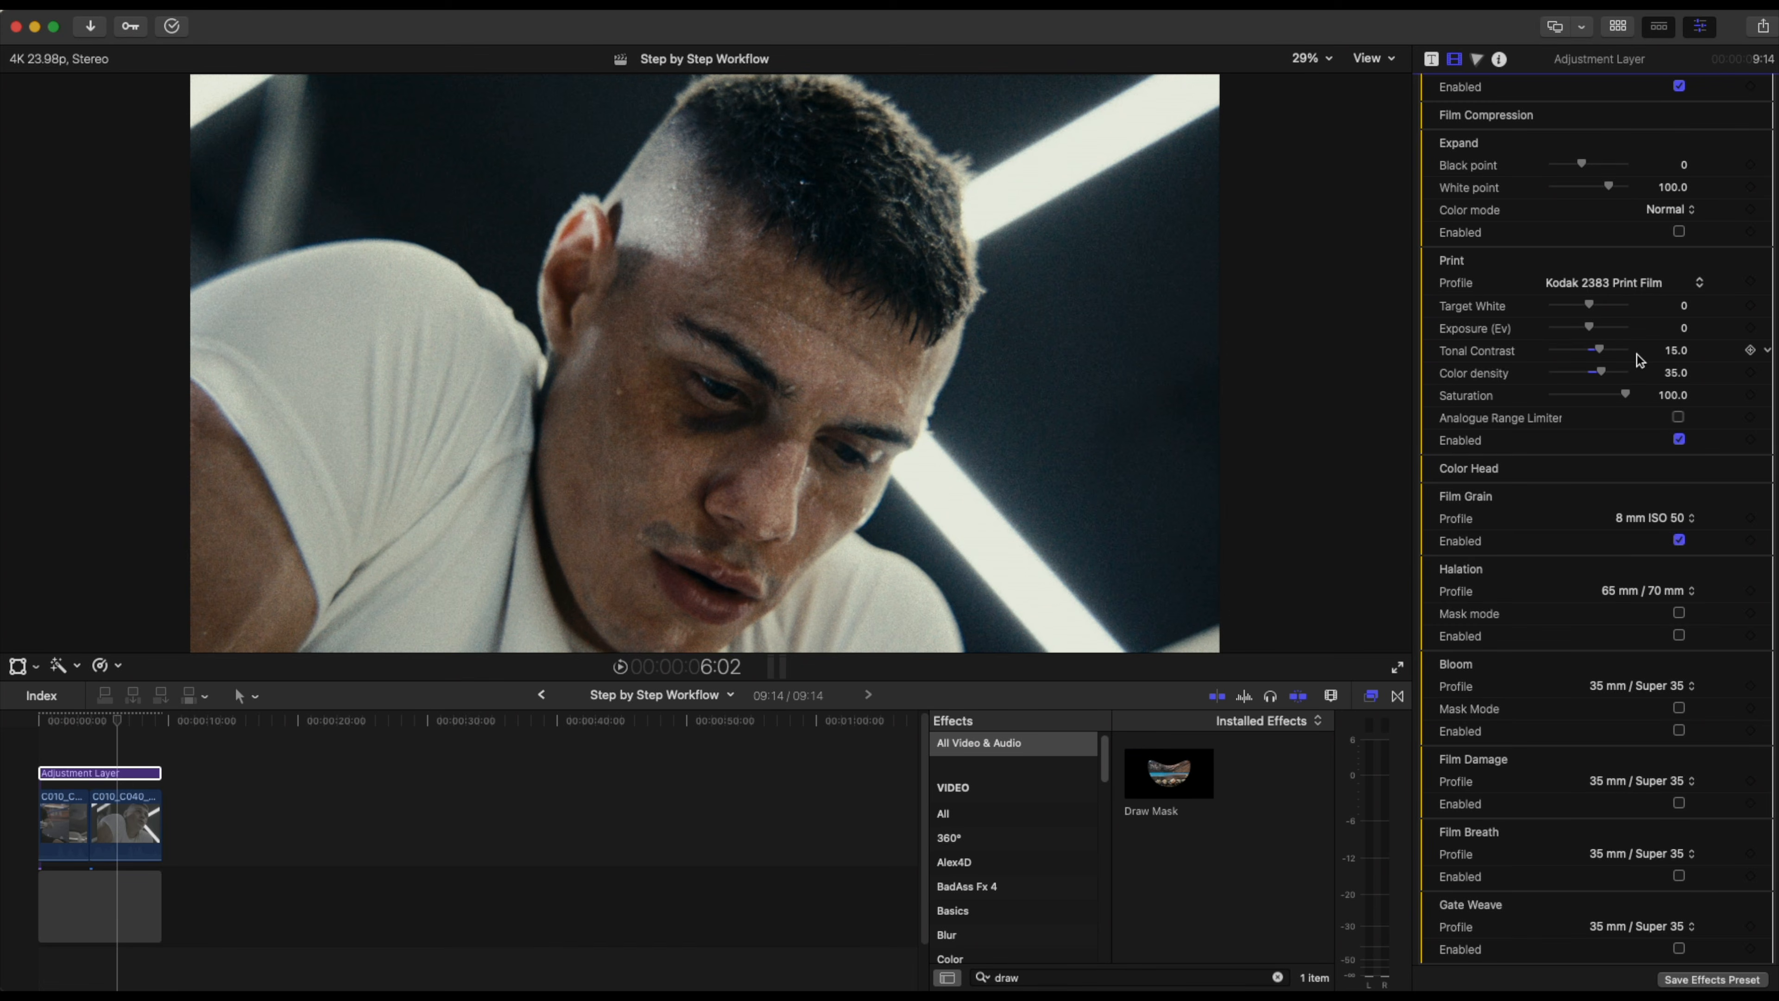
click(1661, 520)
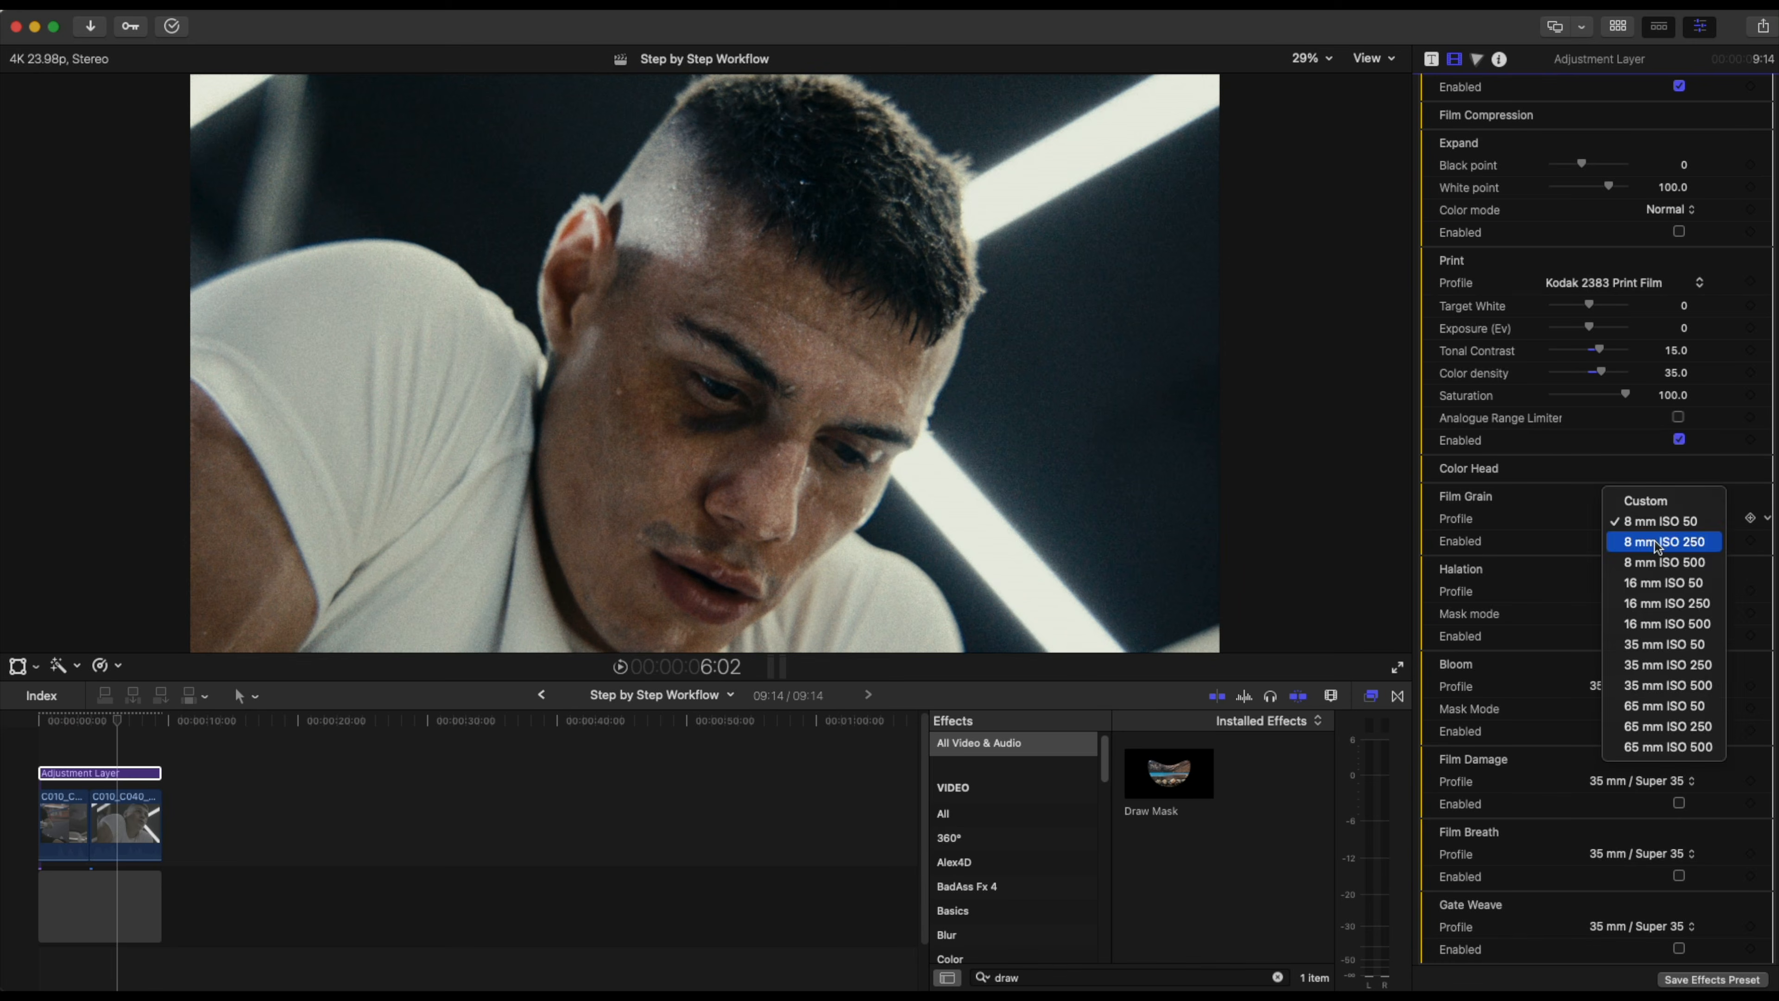
click(1656, 543)
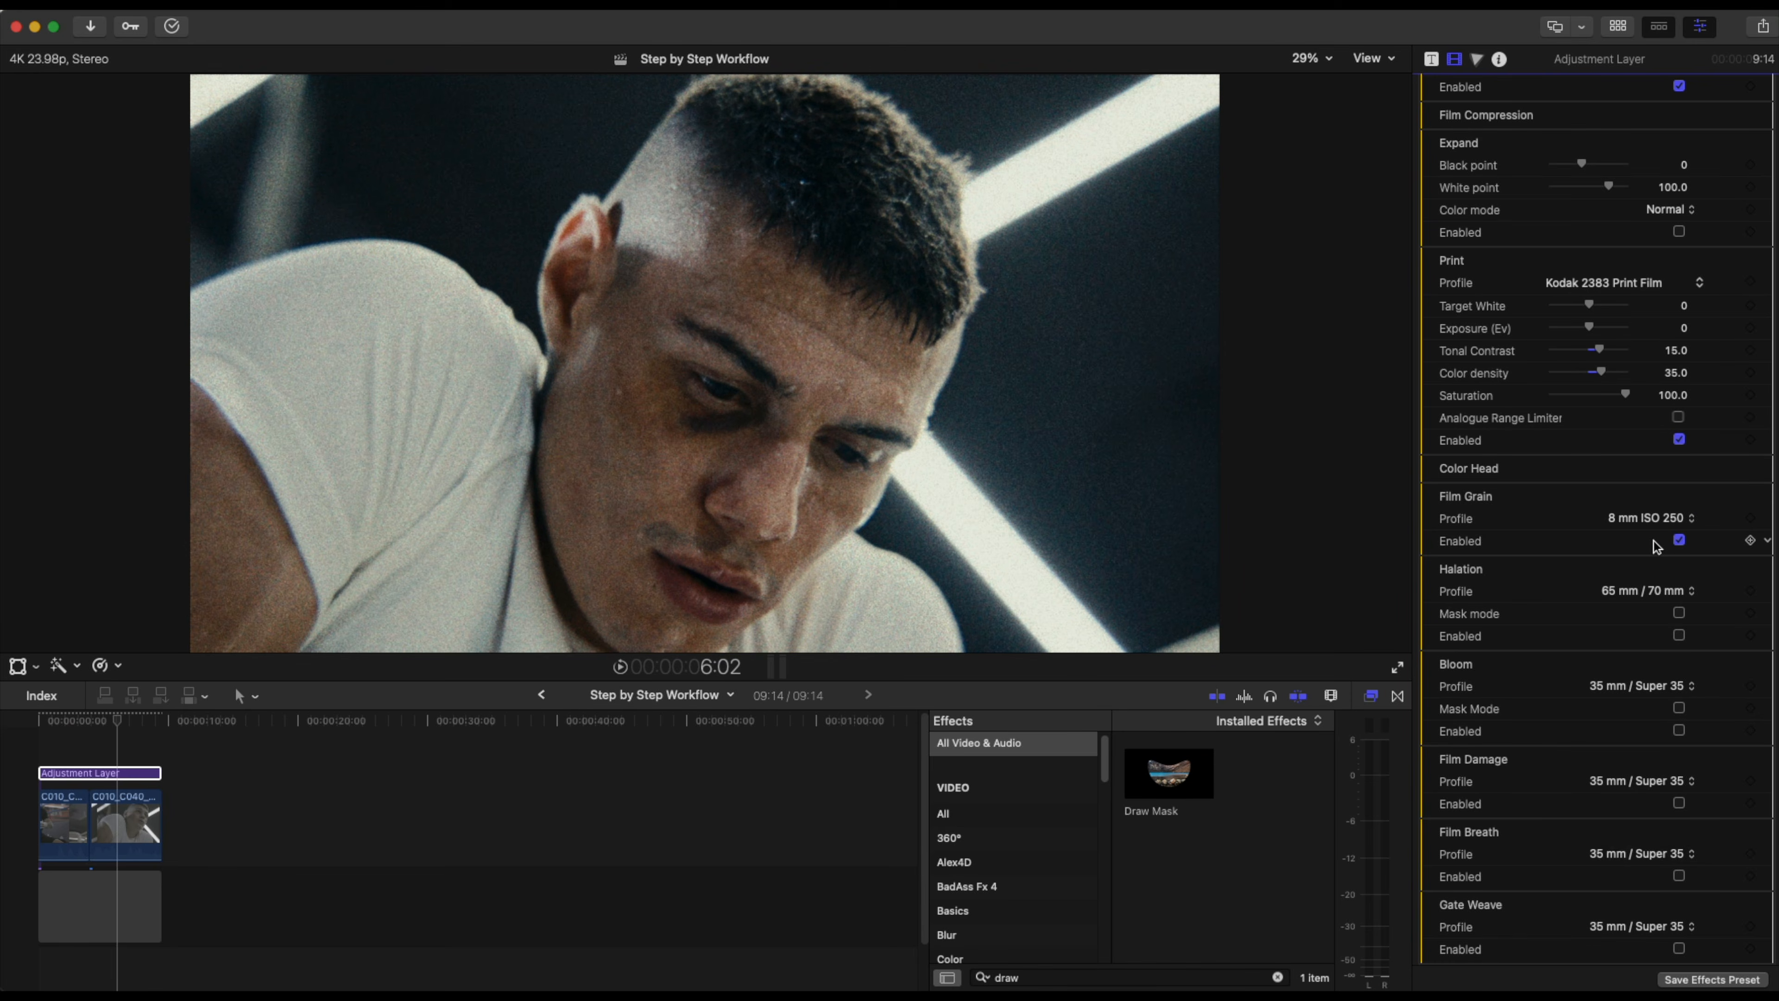
click(1653, 519)
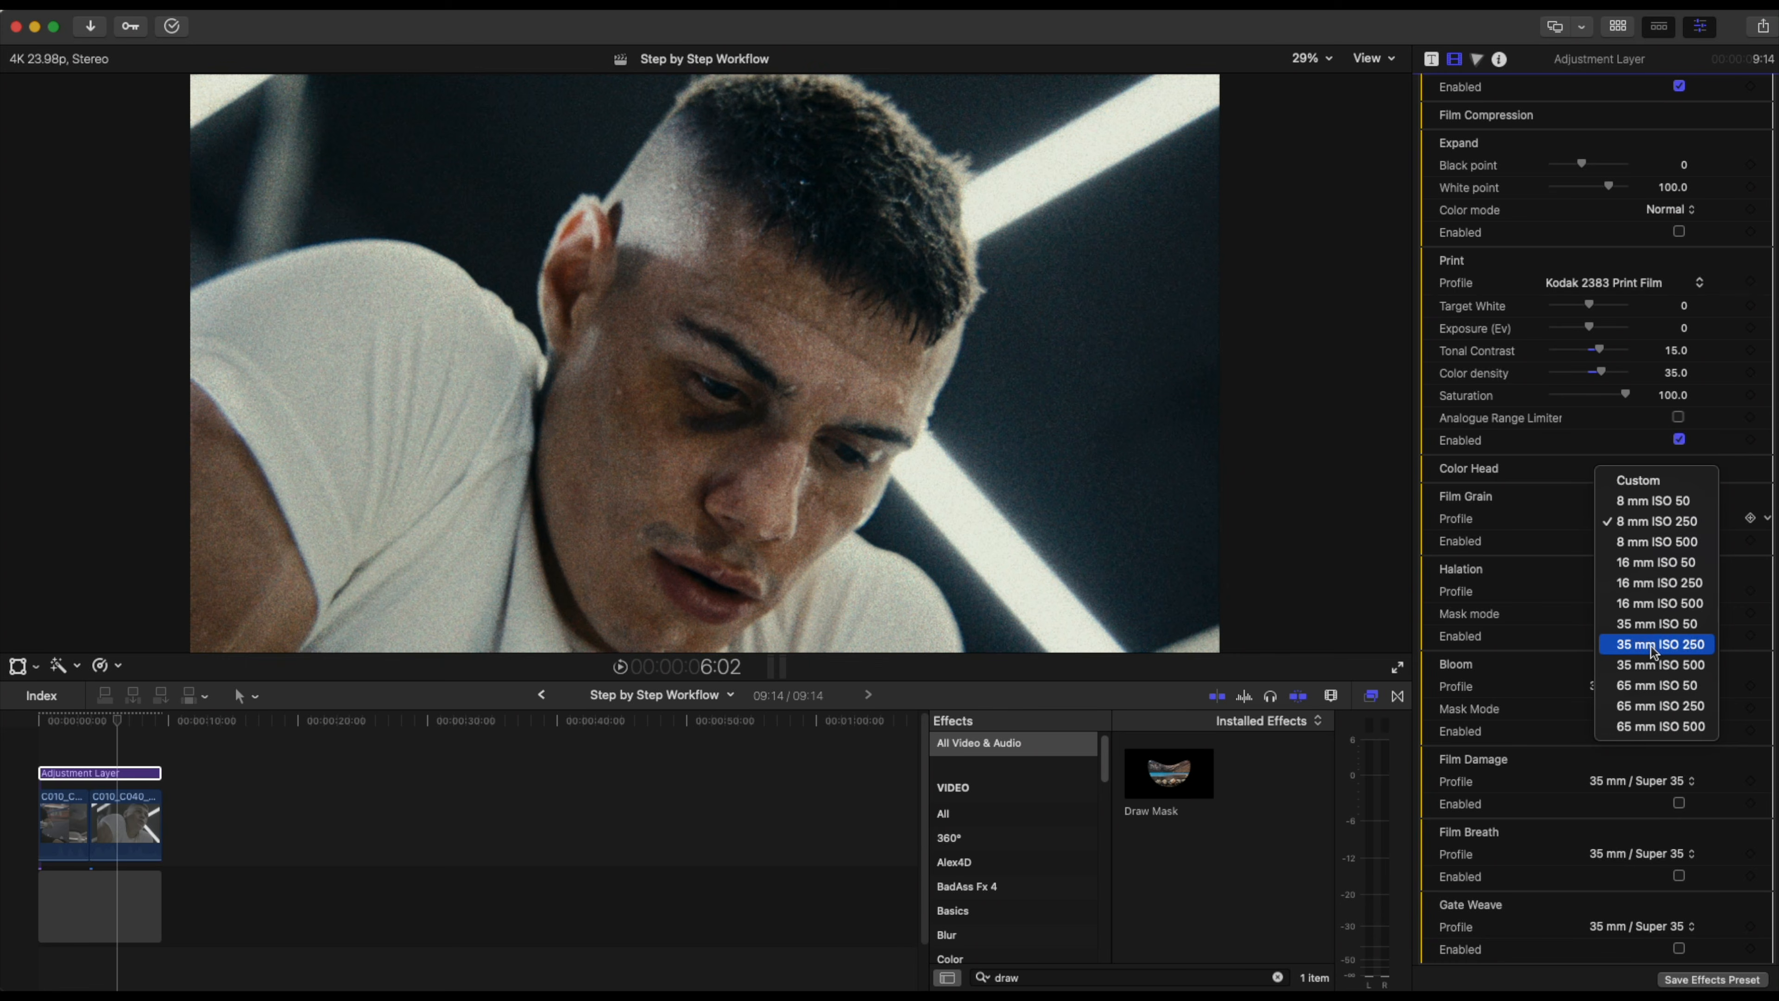
click(1647, 686)
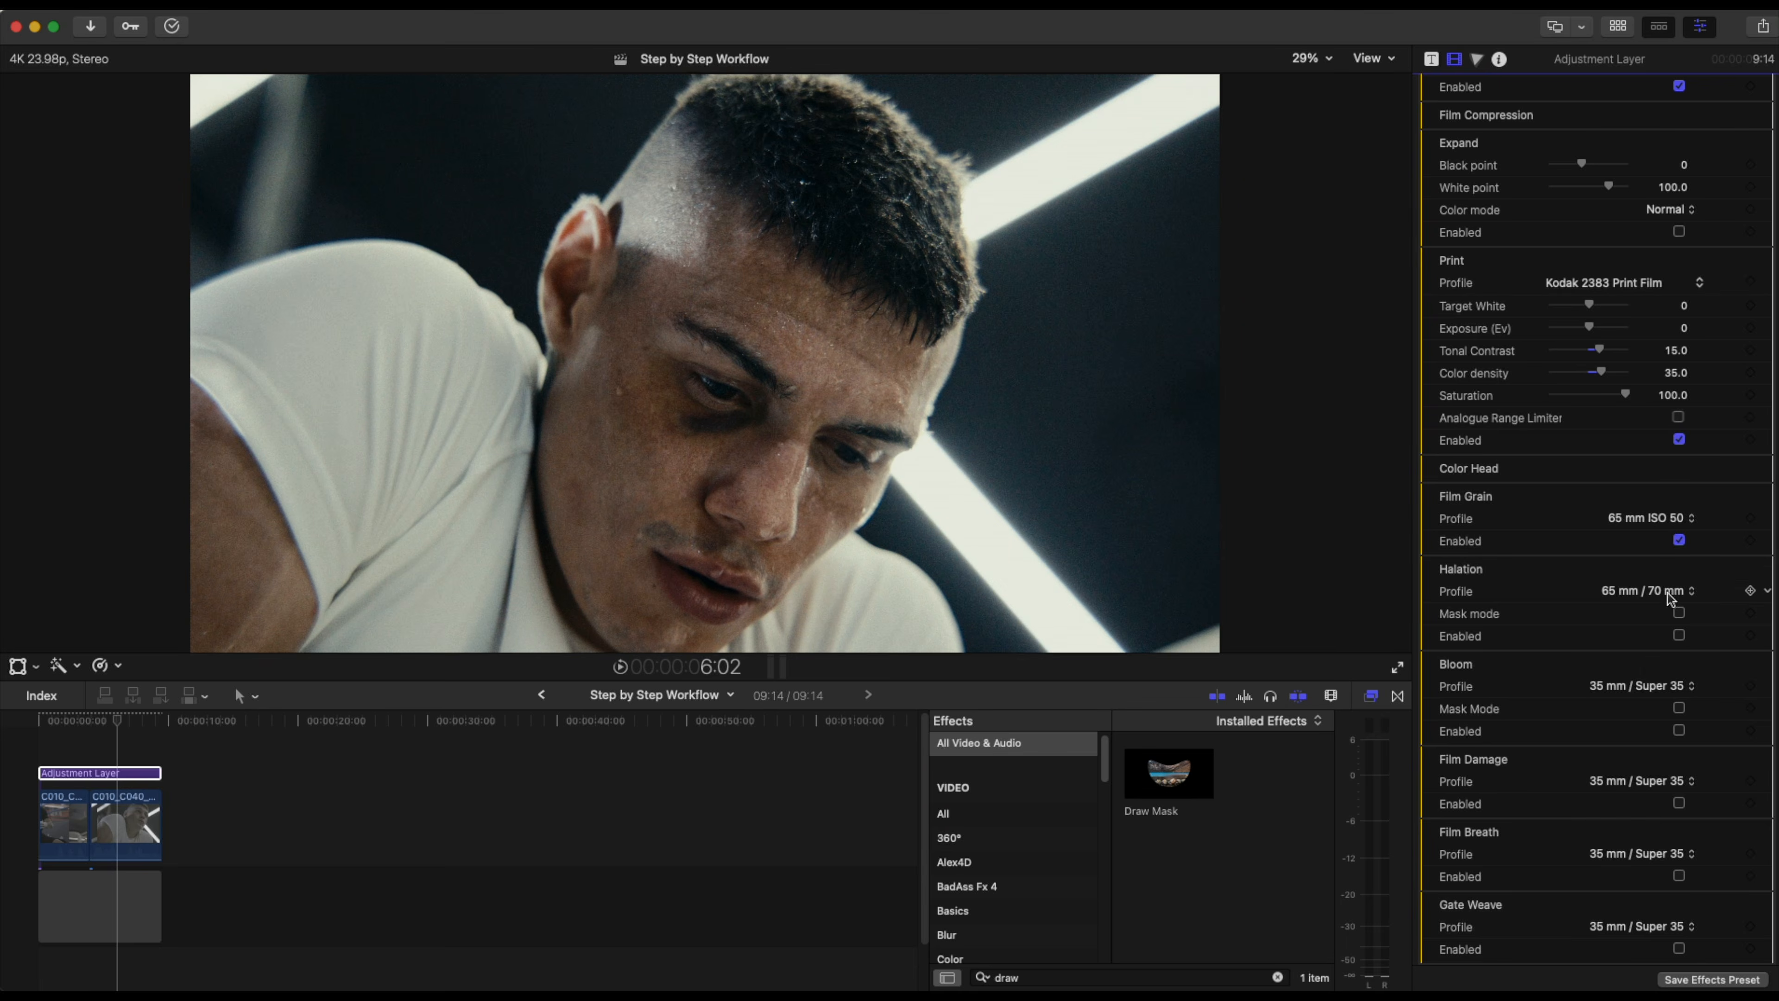
scroll(1671, 596, down, 1)
click(1654, 485)
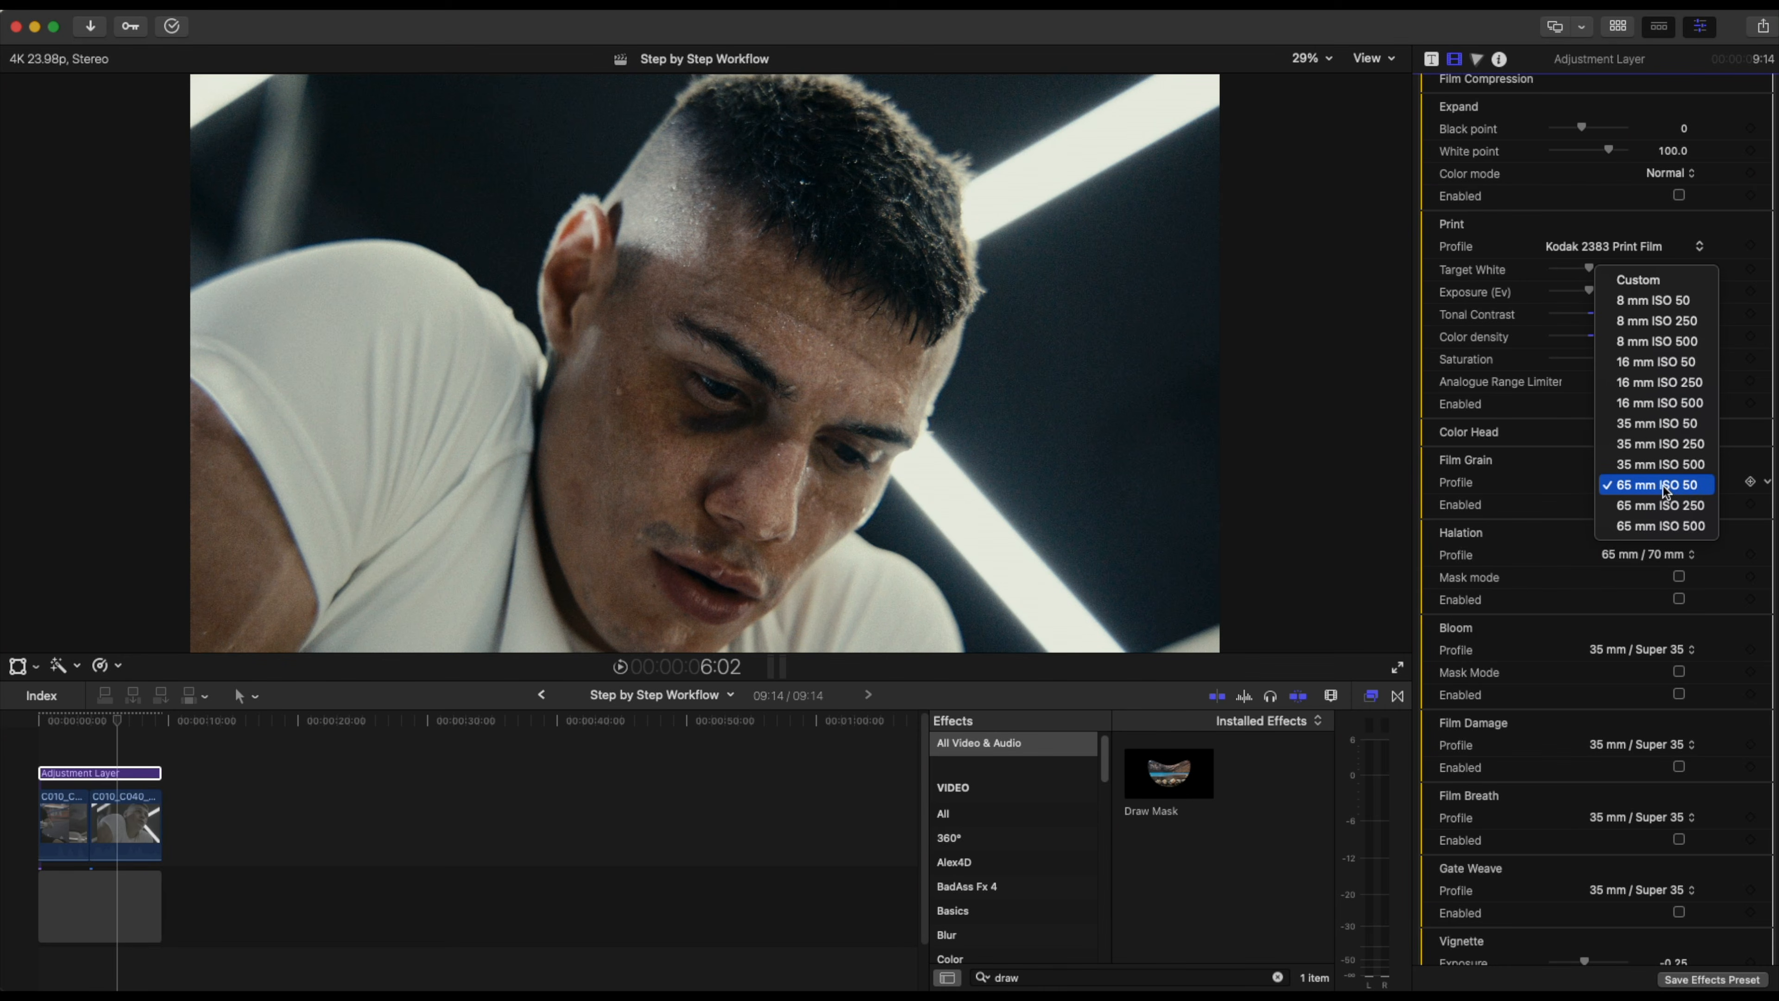
click(1626, 490)
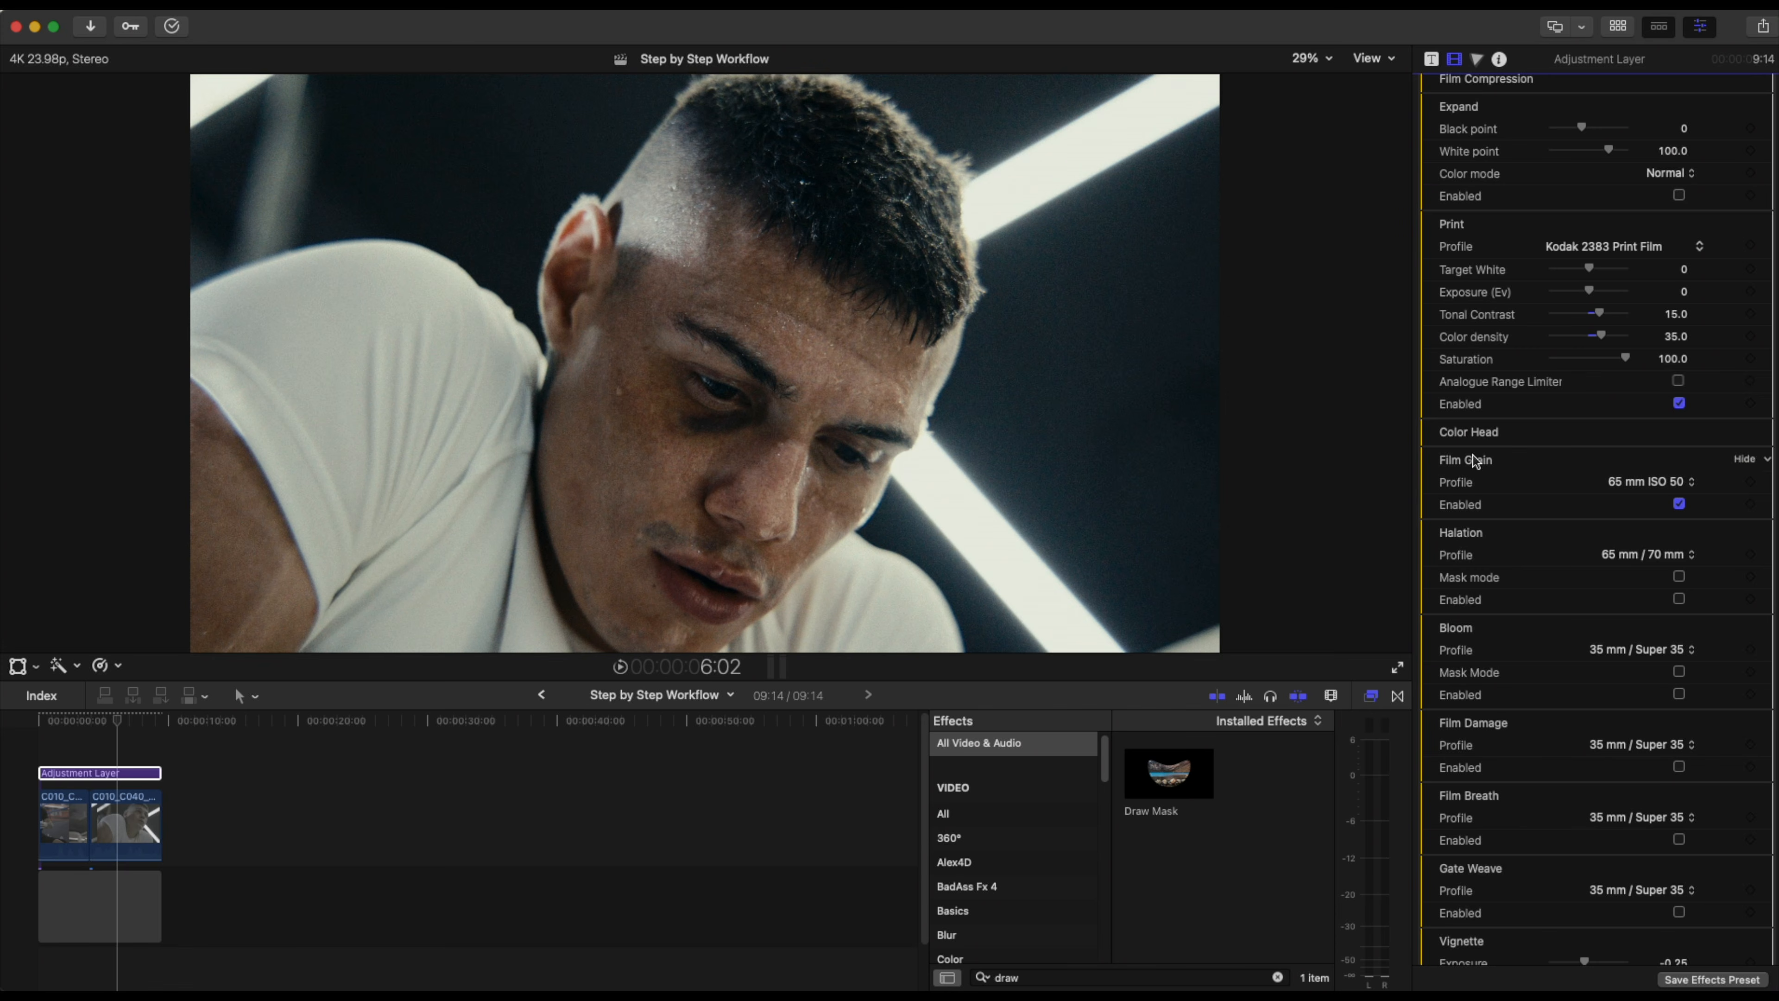
Set the Halation profile to 35 mm / Super 35 No Remjet, enable Halation, and scrub back to review.
click(1639, 556)
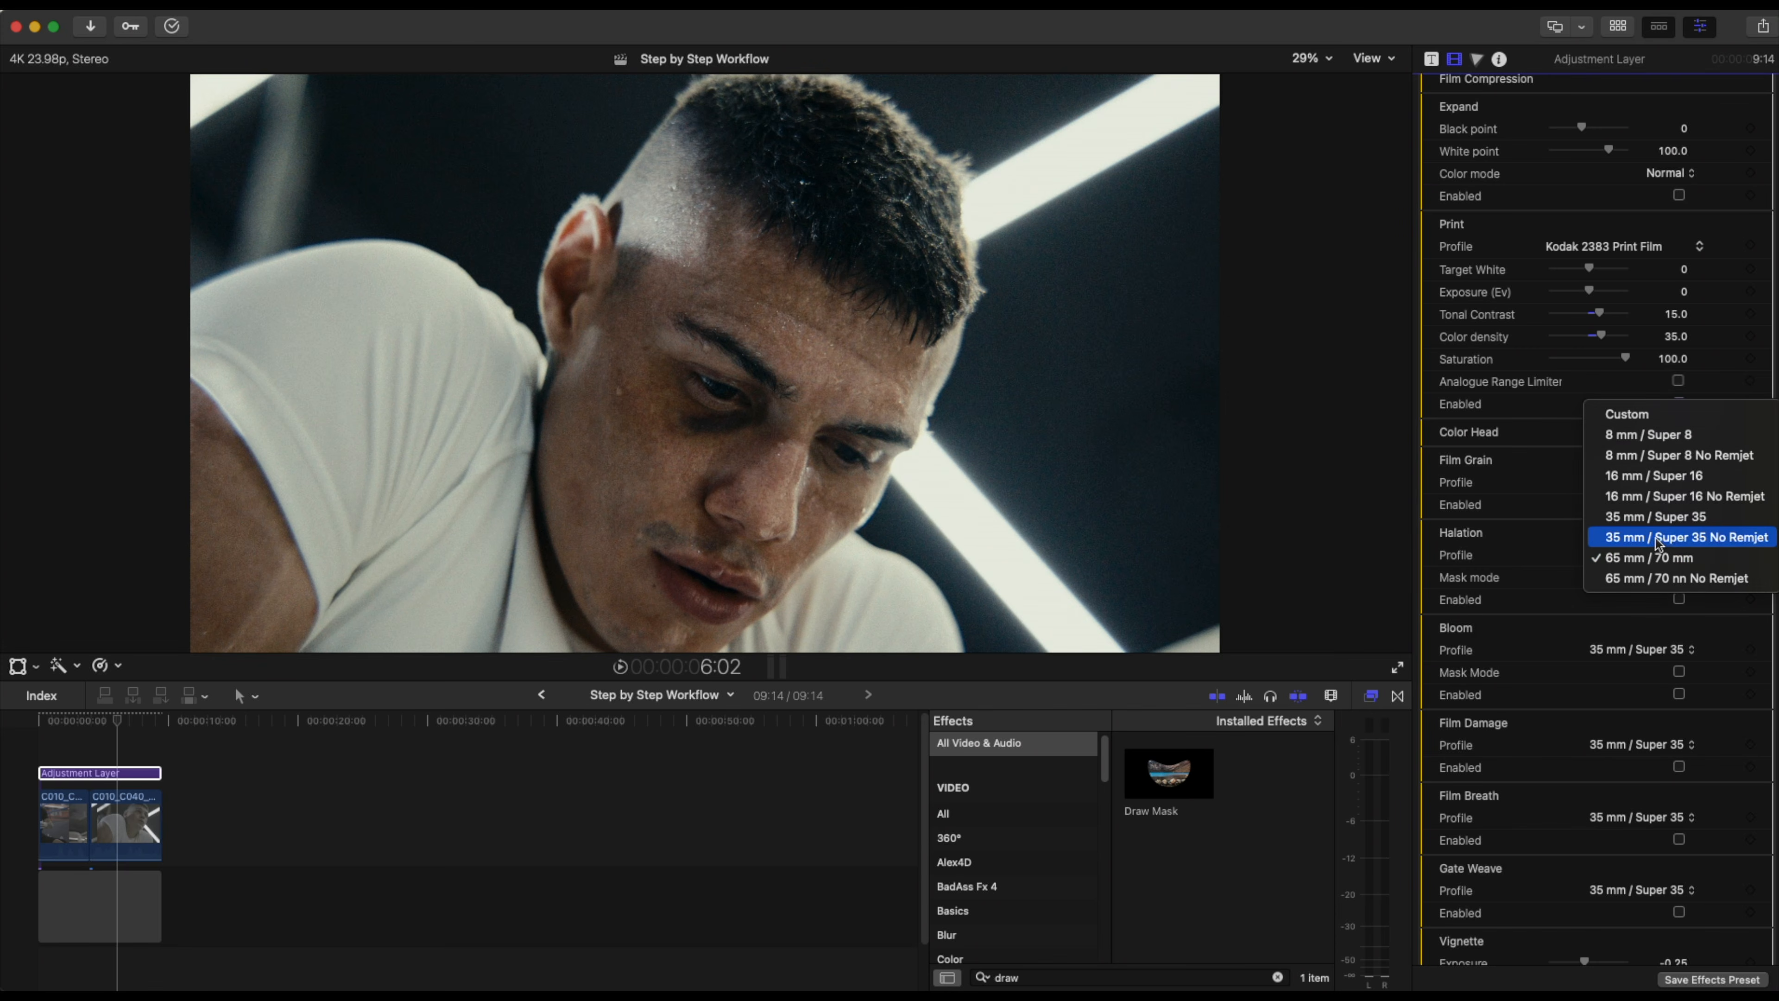
click(1657, 541)
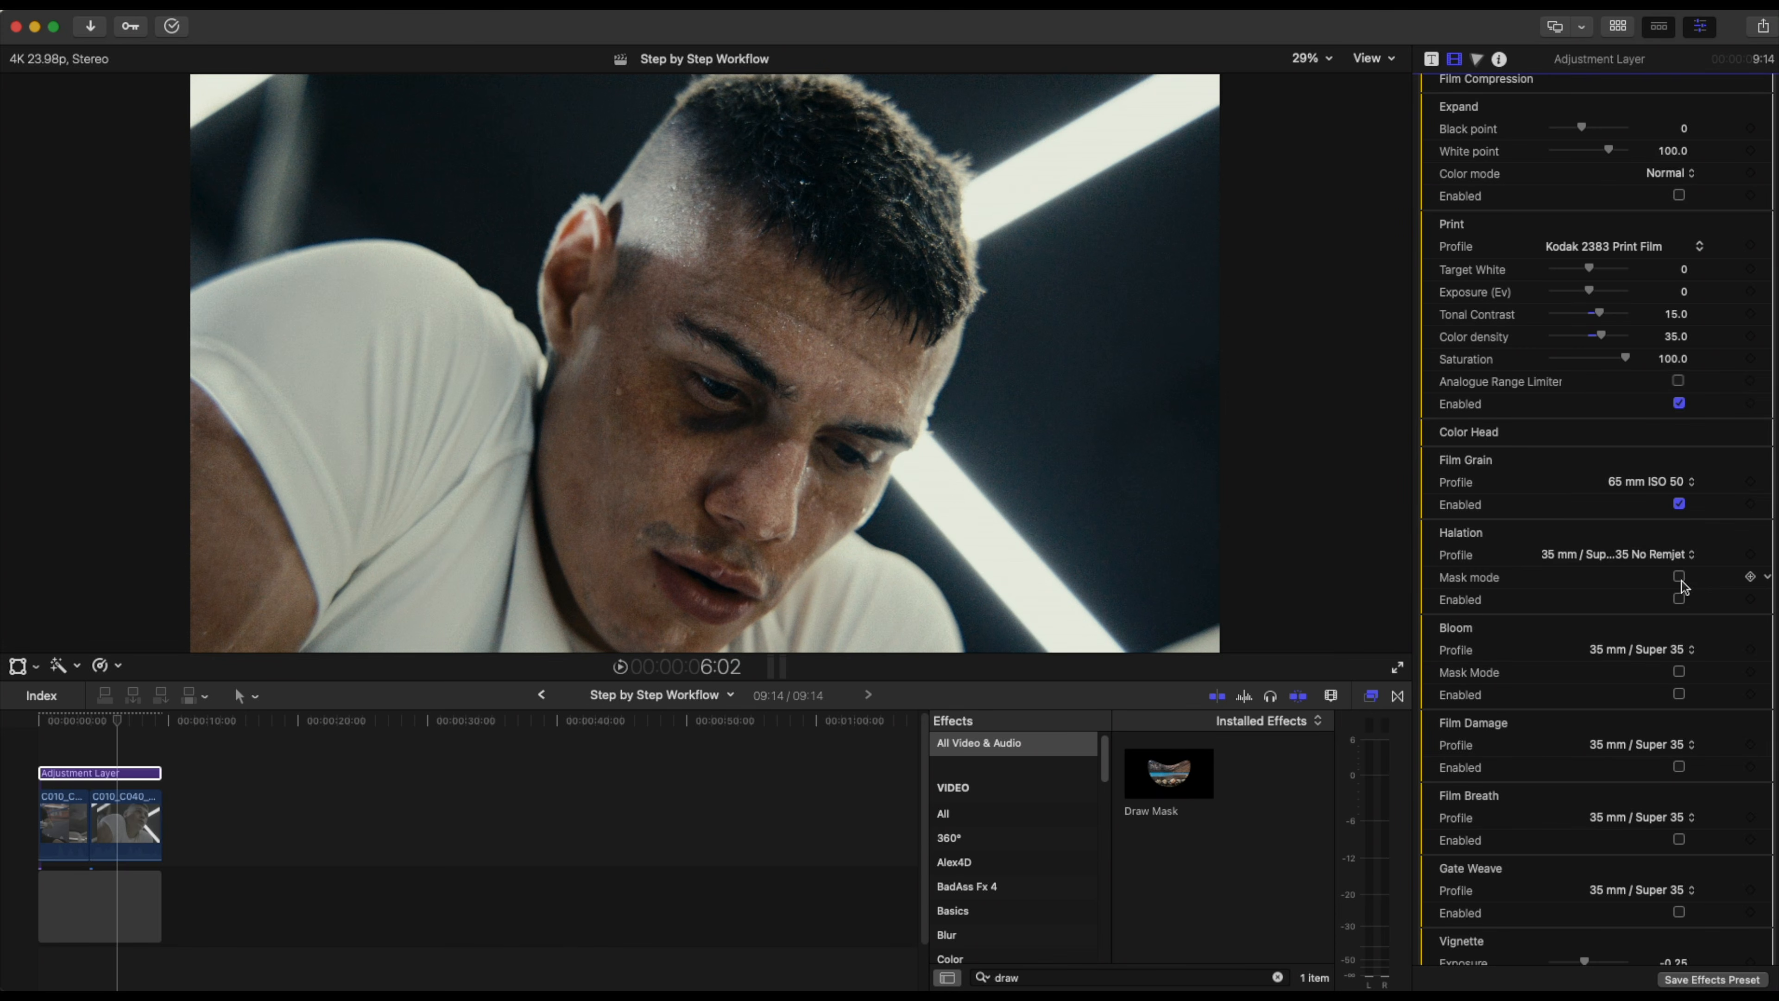
click(1680, 599)
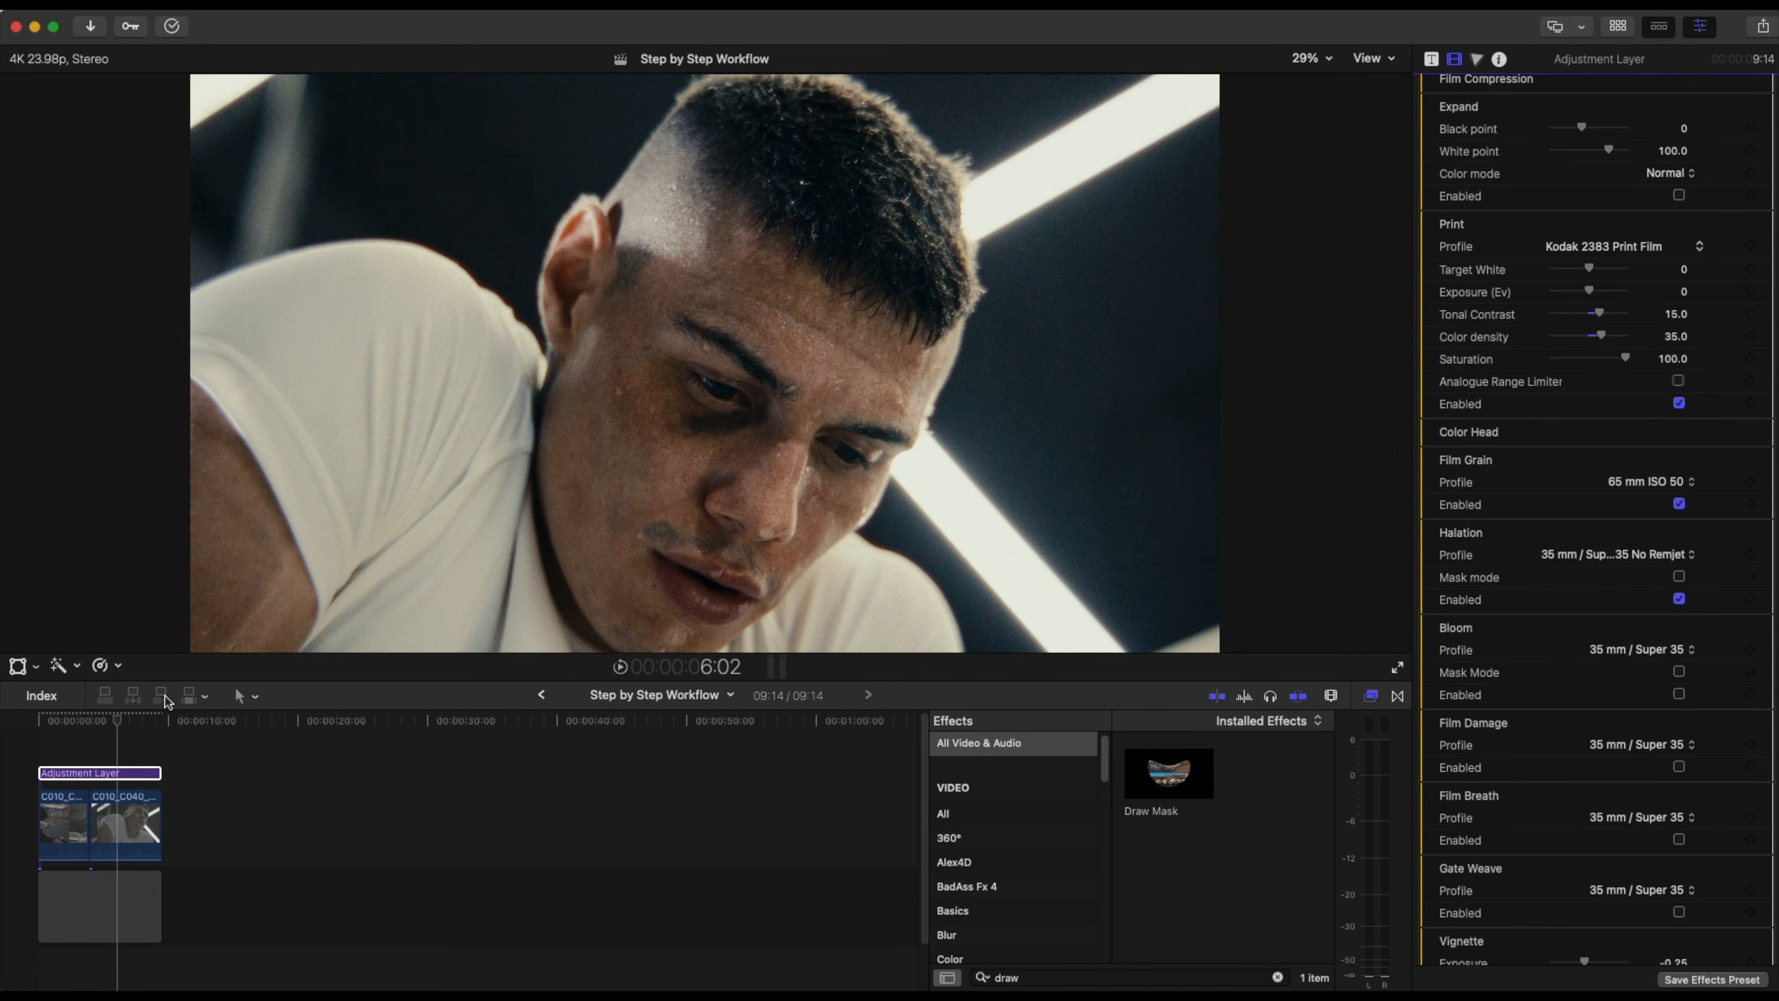
drag(117, 720, 70, 719)
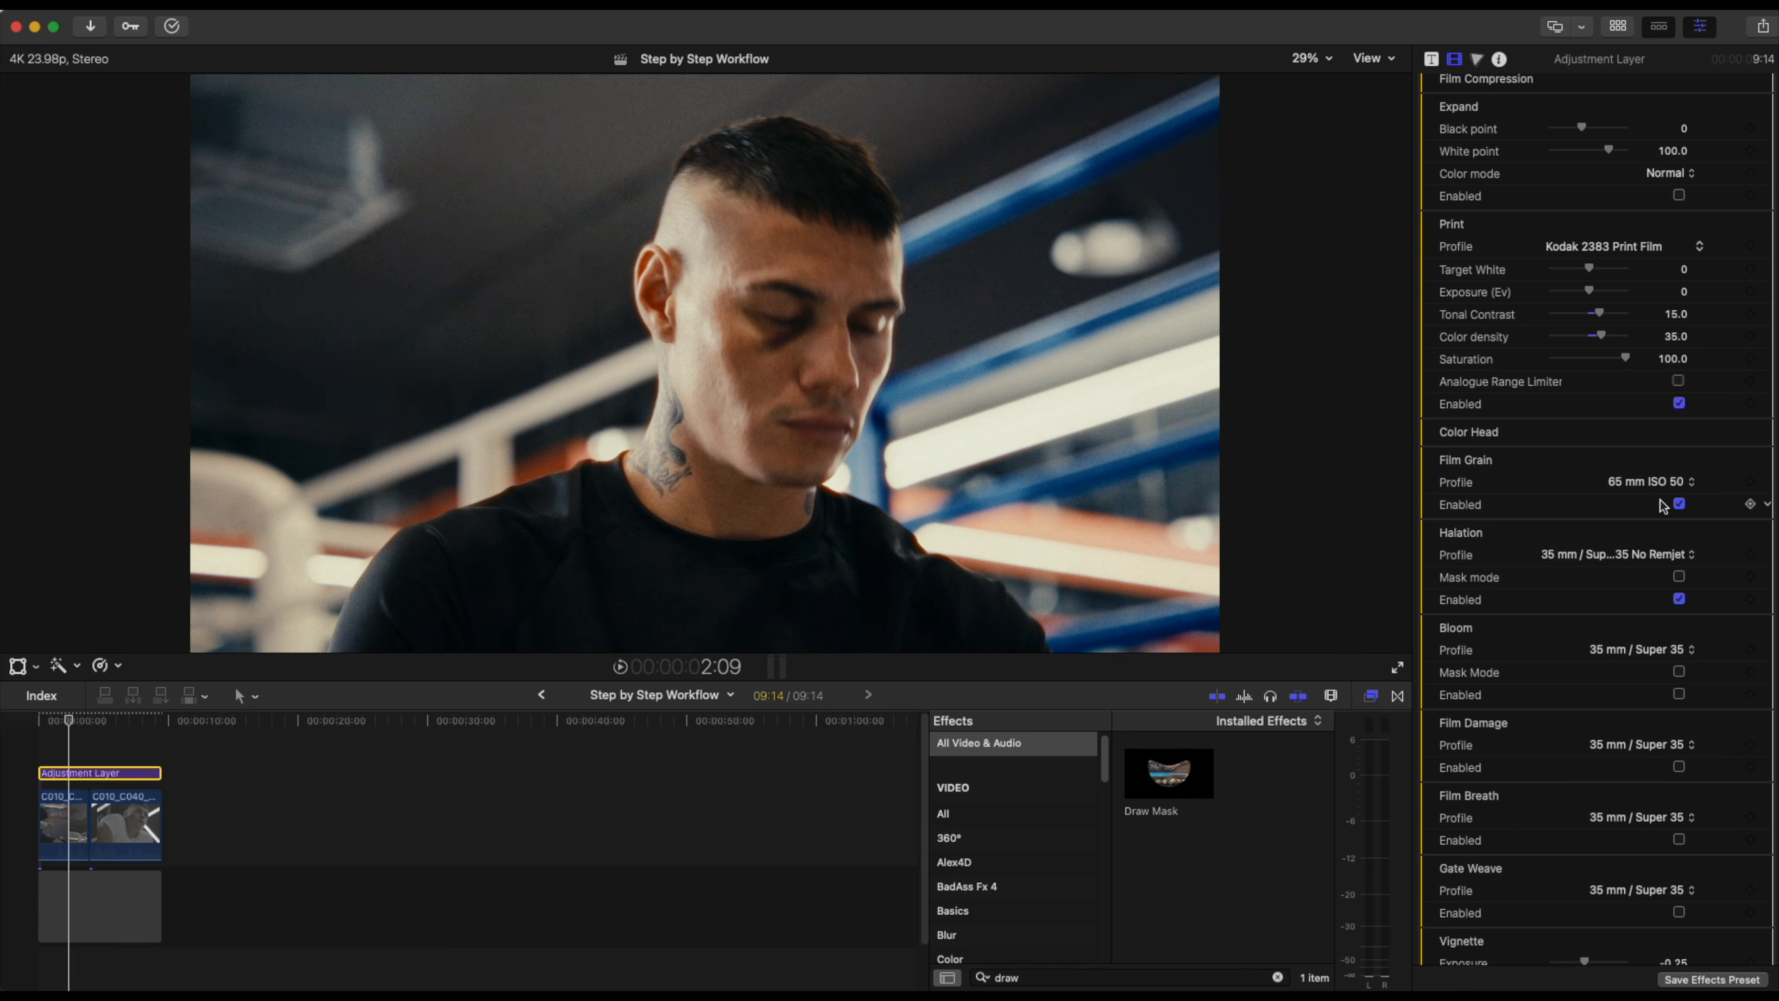
Set the Halation profile to 65 mm / 70 mm, inspect it at 75% viewer zoom, and toggle Halation off and on to compare.
click(1649, 559)
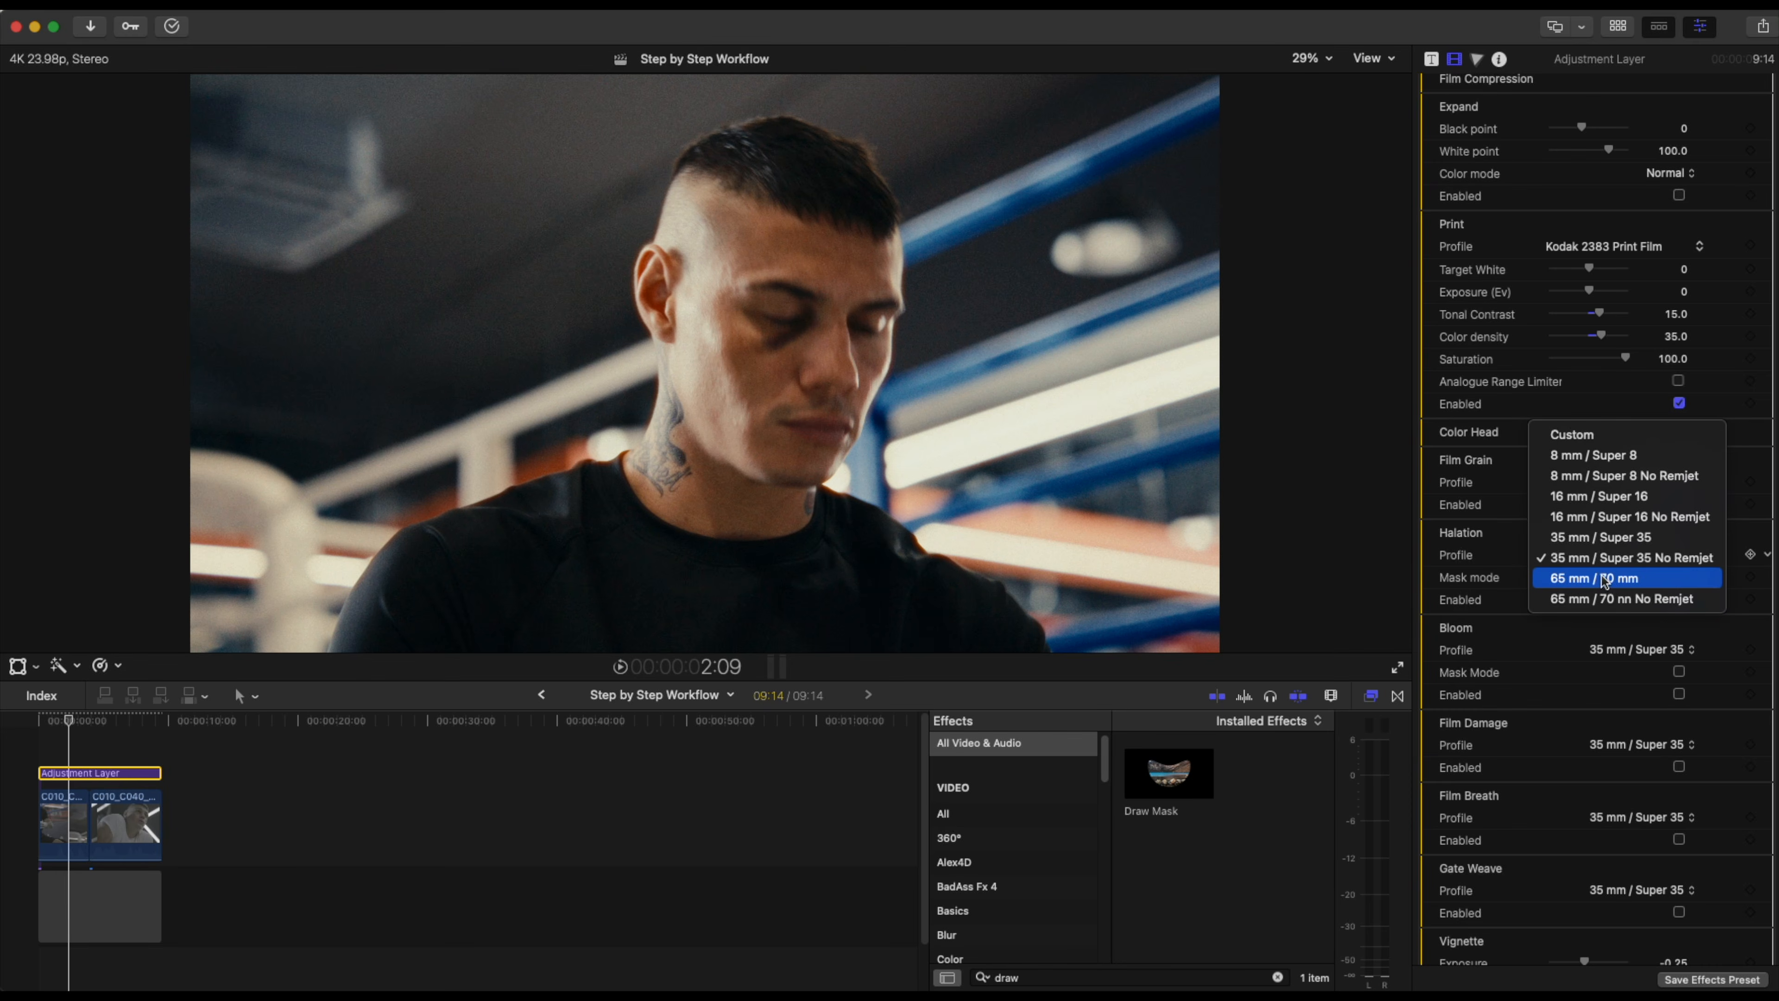
click(1604, 579)
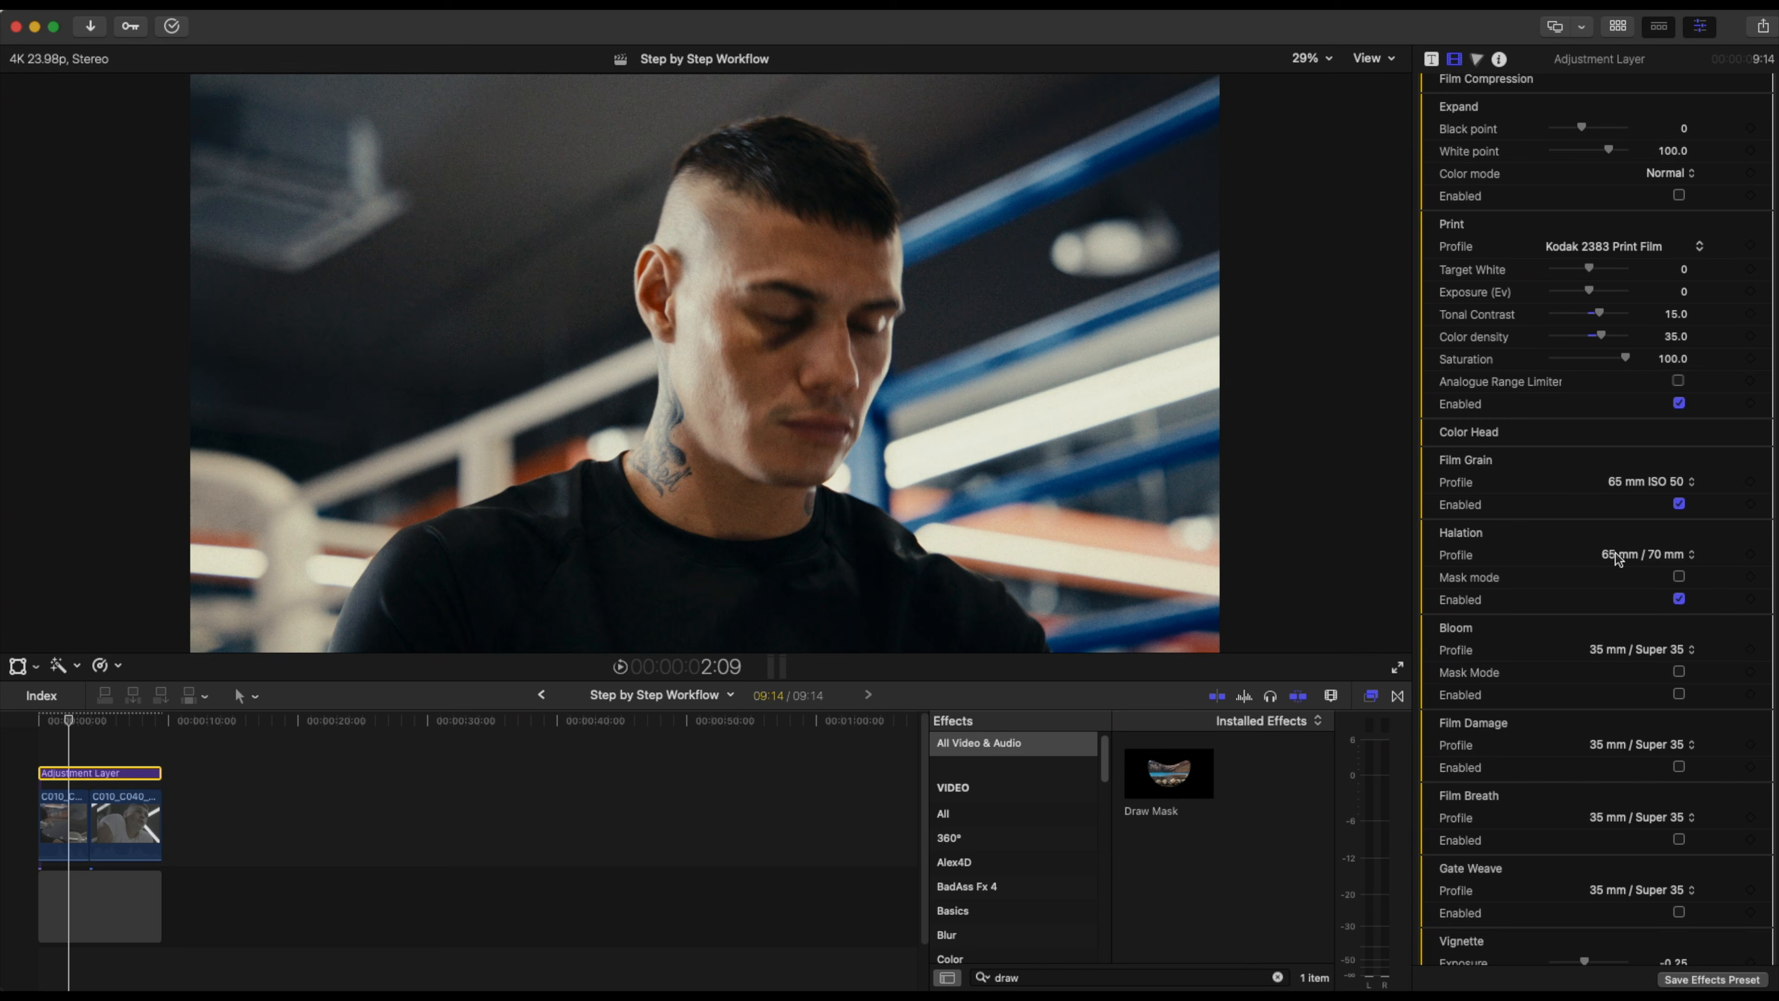
click(1307, 59)
click(1327, 196)
drag(1385, 365, 1340, 371)
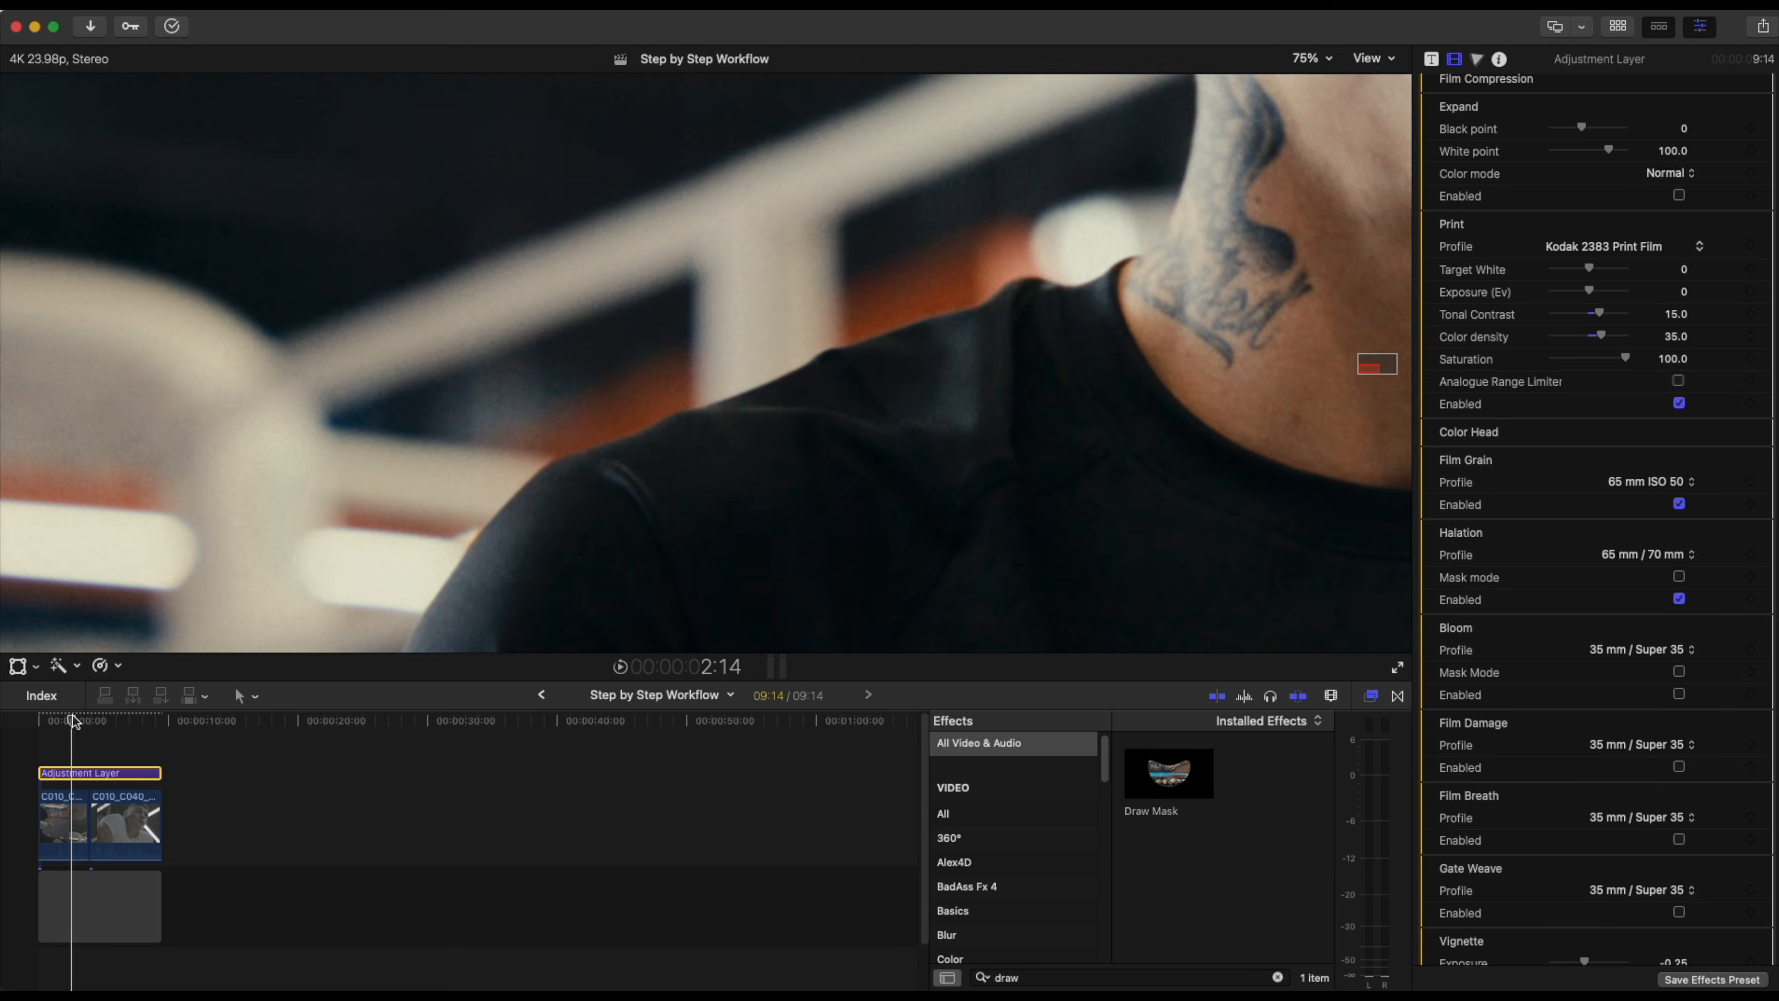
click(74, 720)
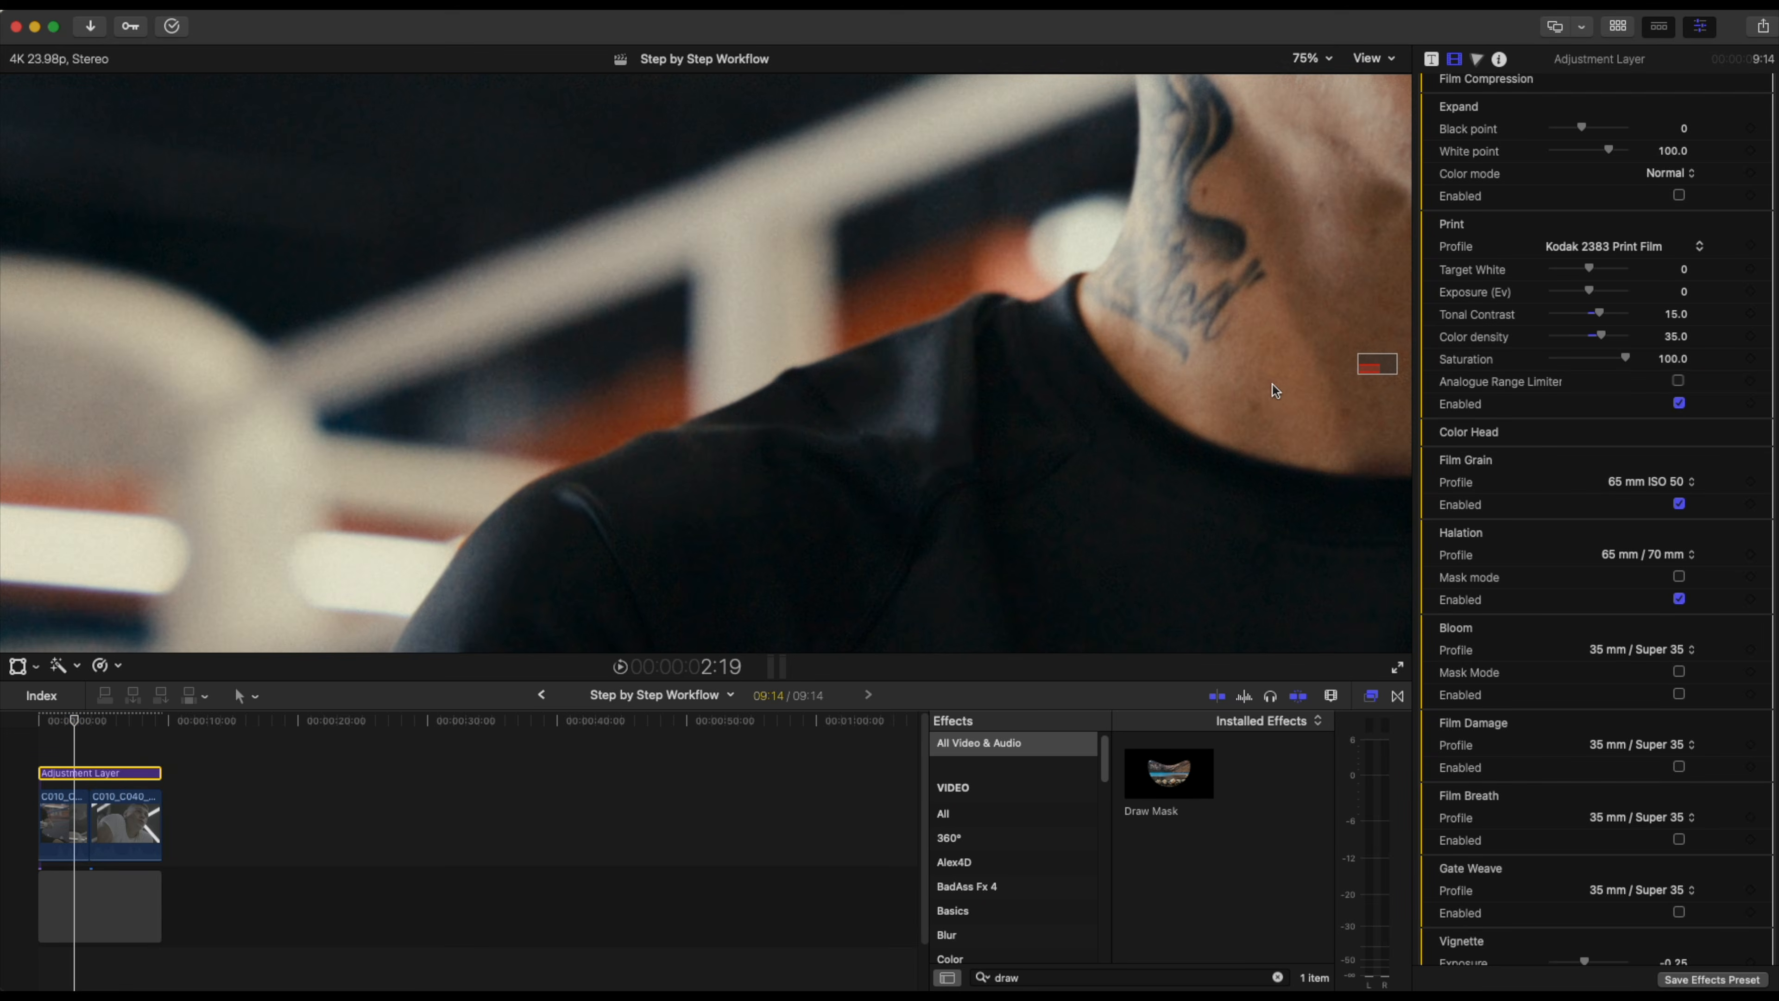
drag(1364, 367, 1375, 369)
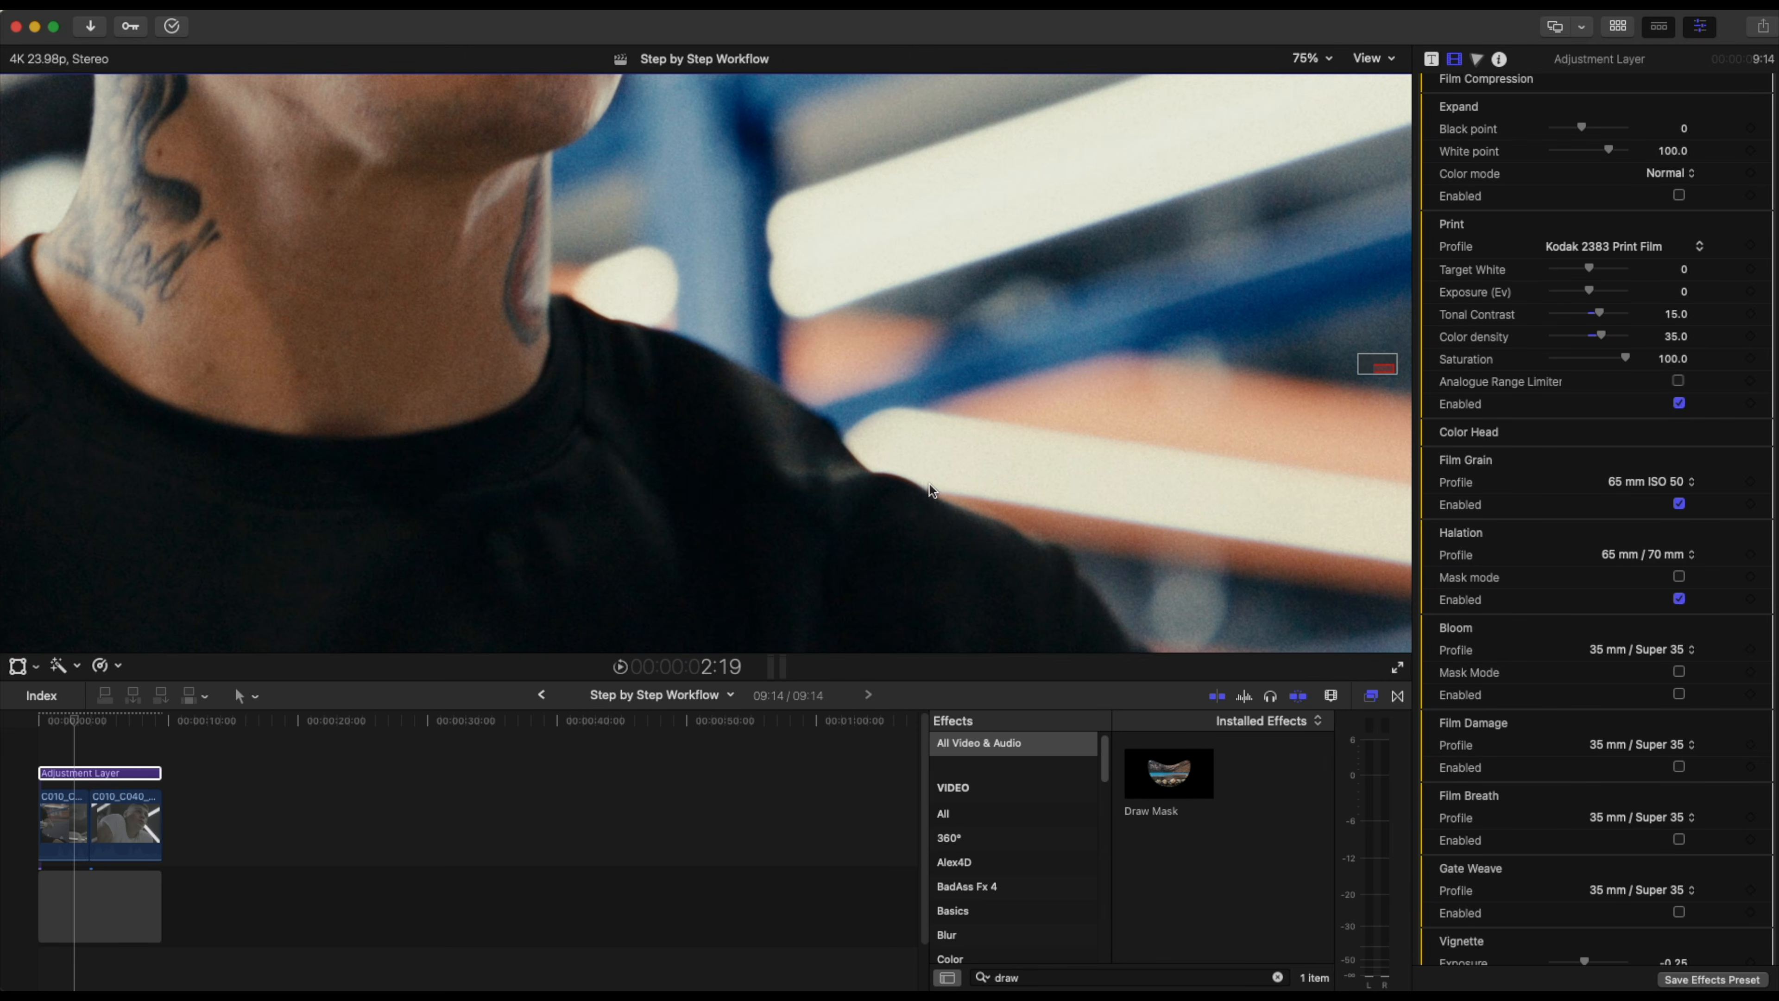
click(1679, 599)
click(1679, 599)
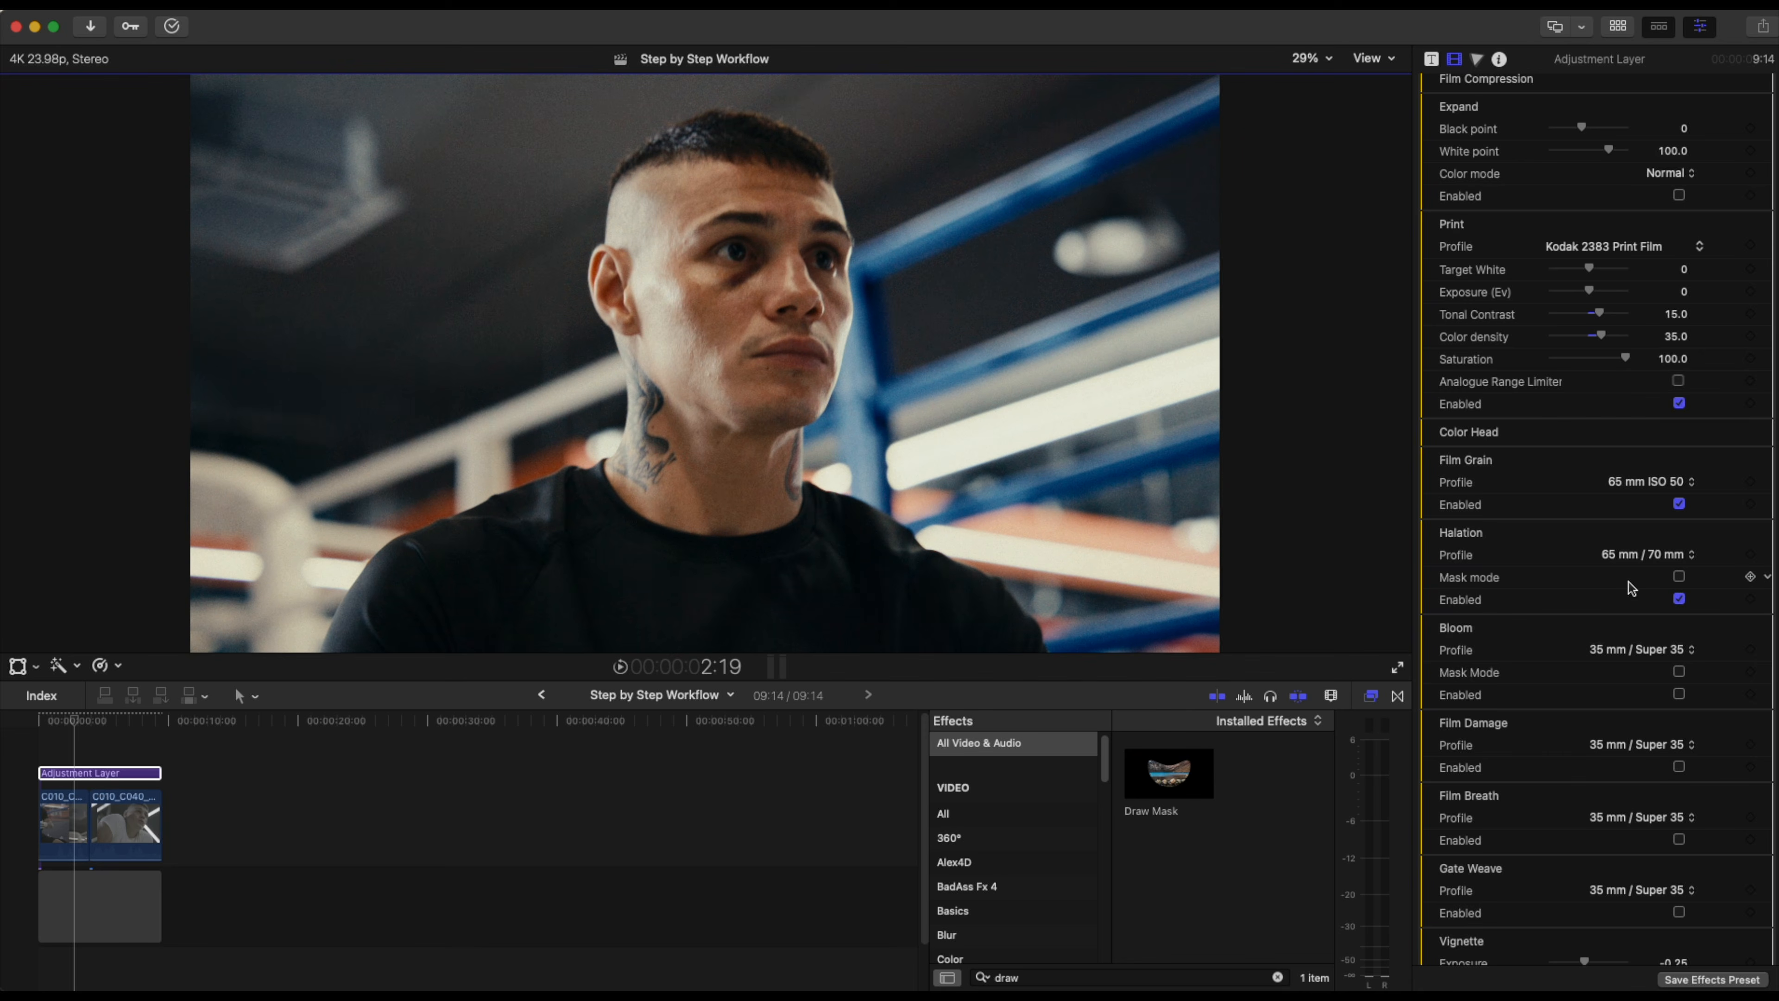
Enable Dehancer's Vignette section on the adjustment layer.
scroll(1638, 594, down, 4)
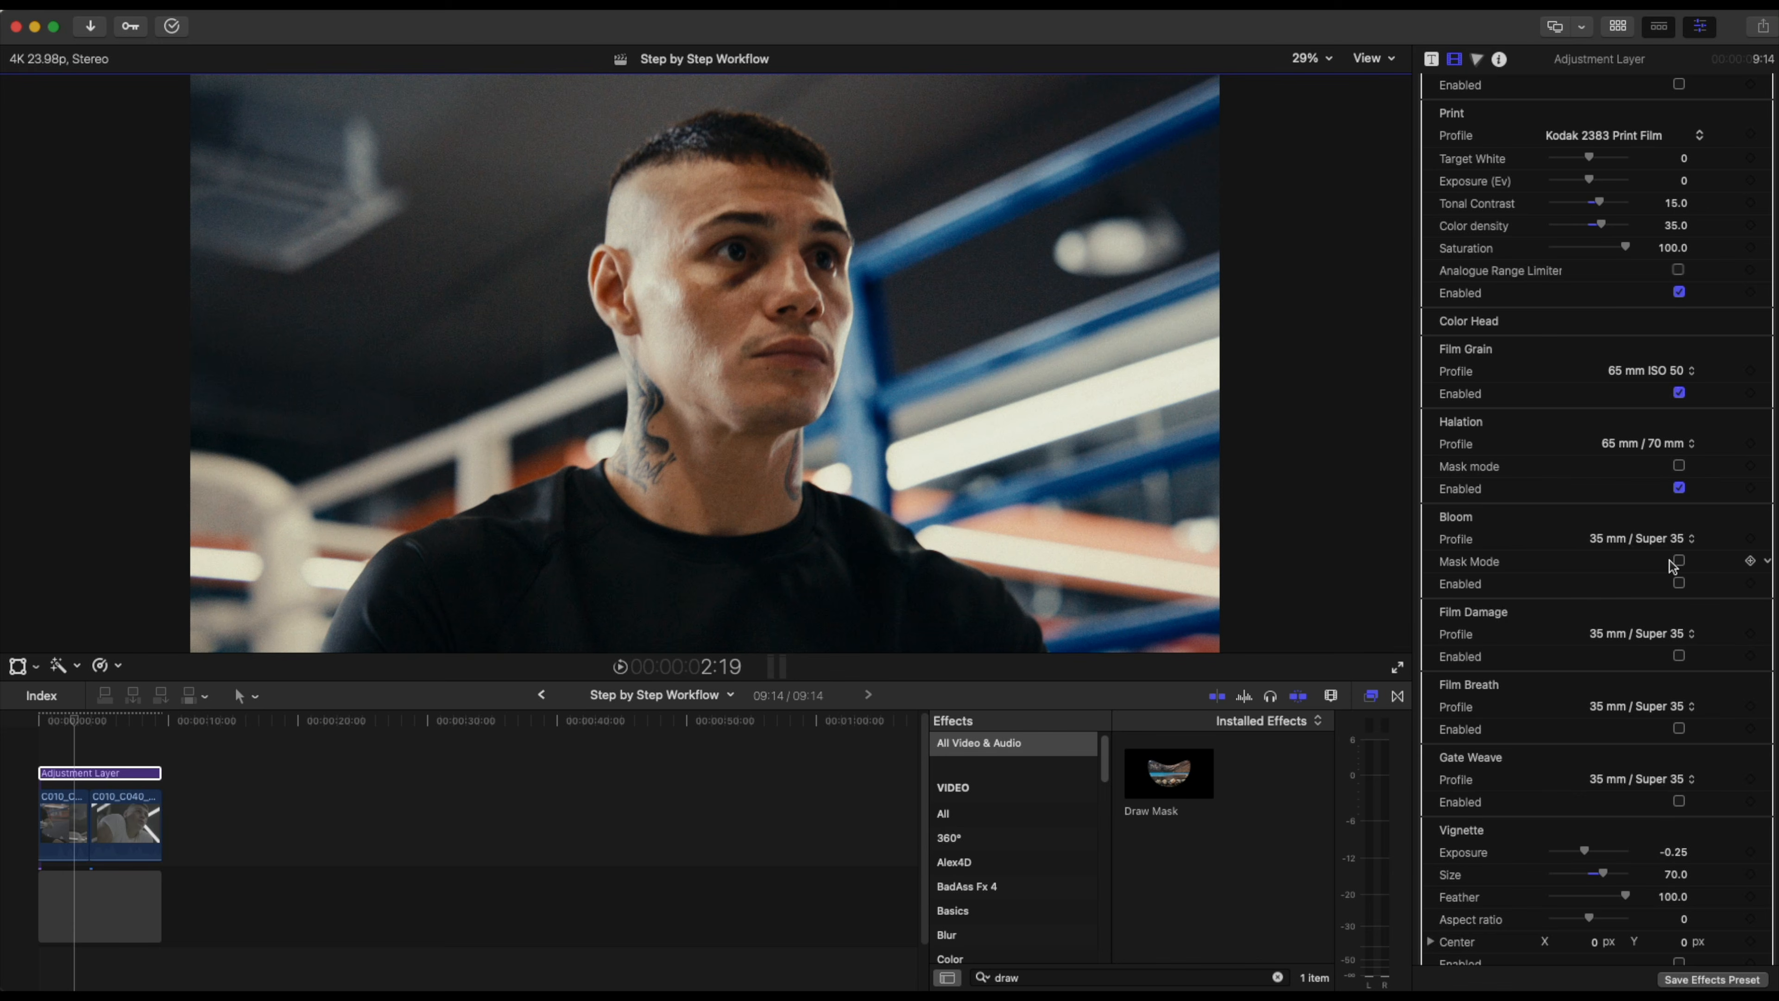
scroll(1674, 561, down, 2)
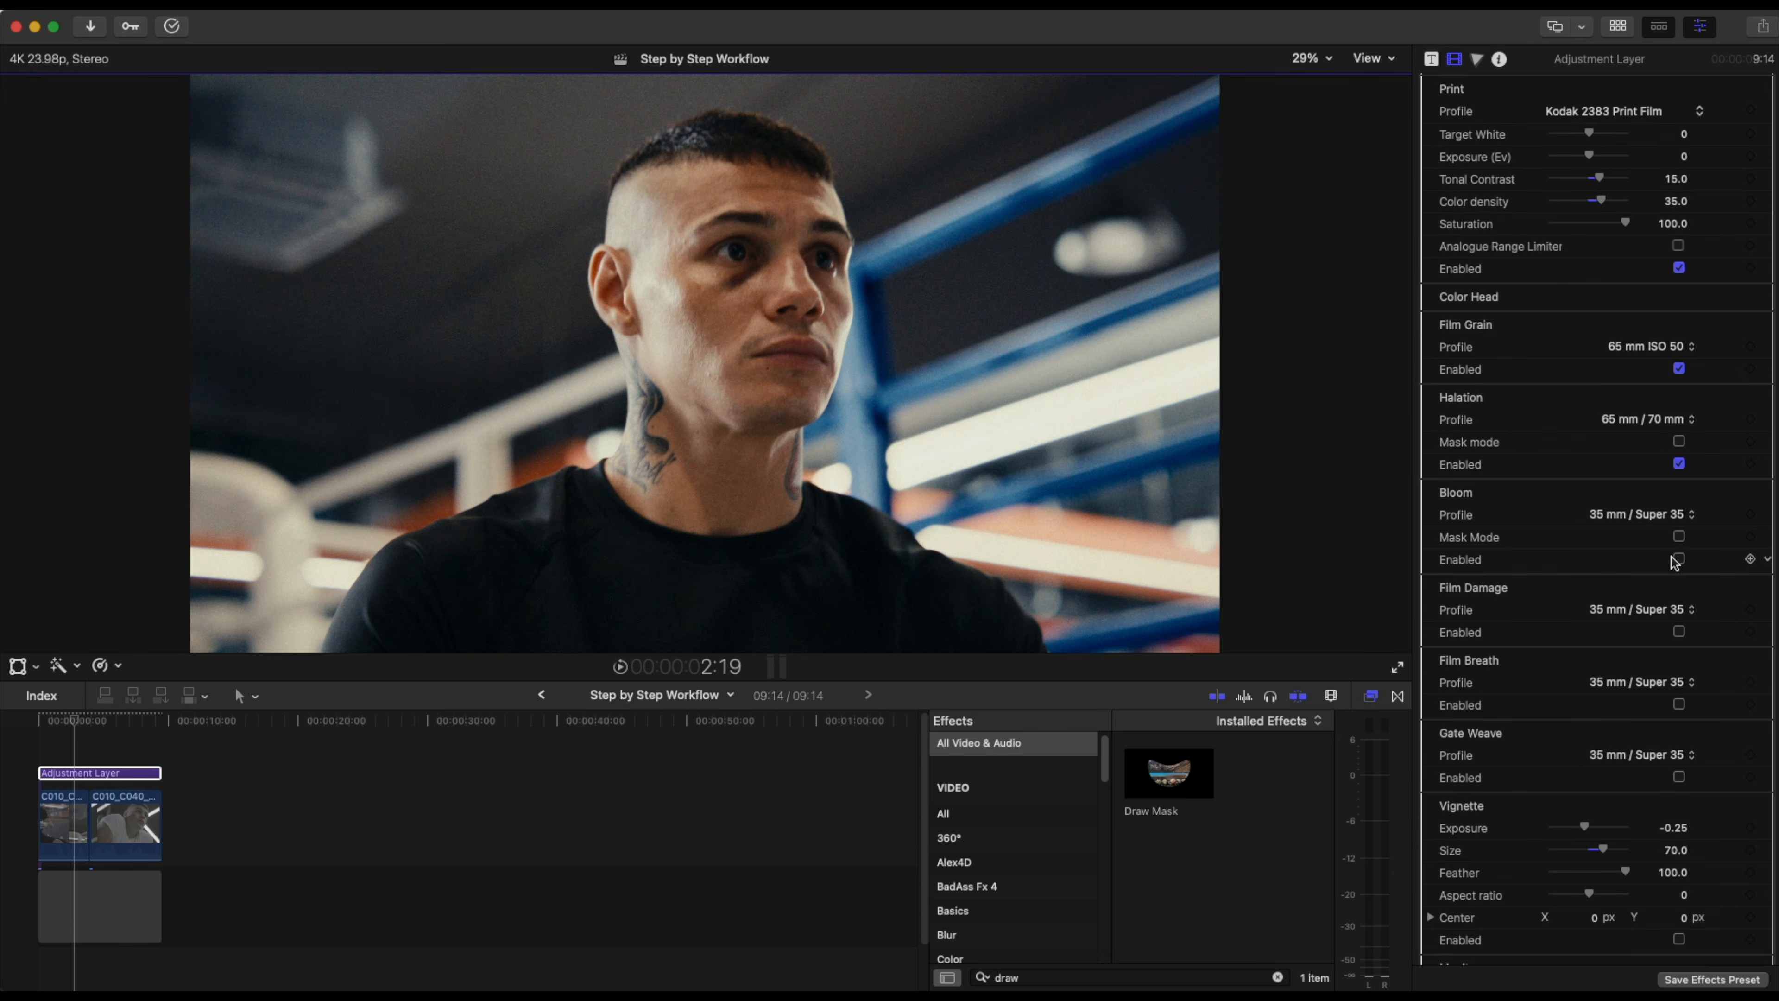
scroll(1675, 590, down, 5)
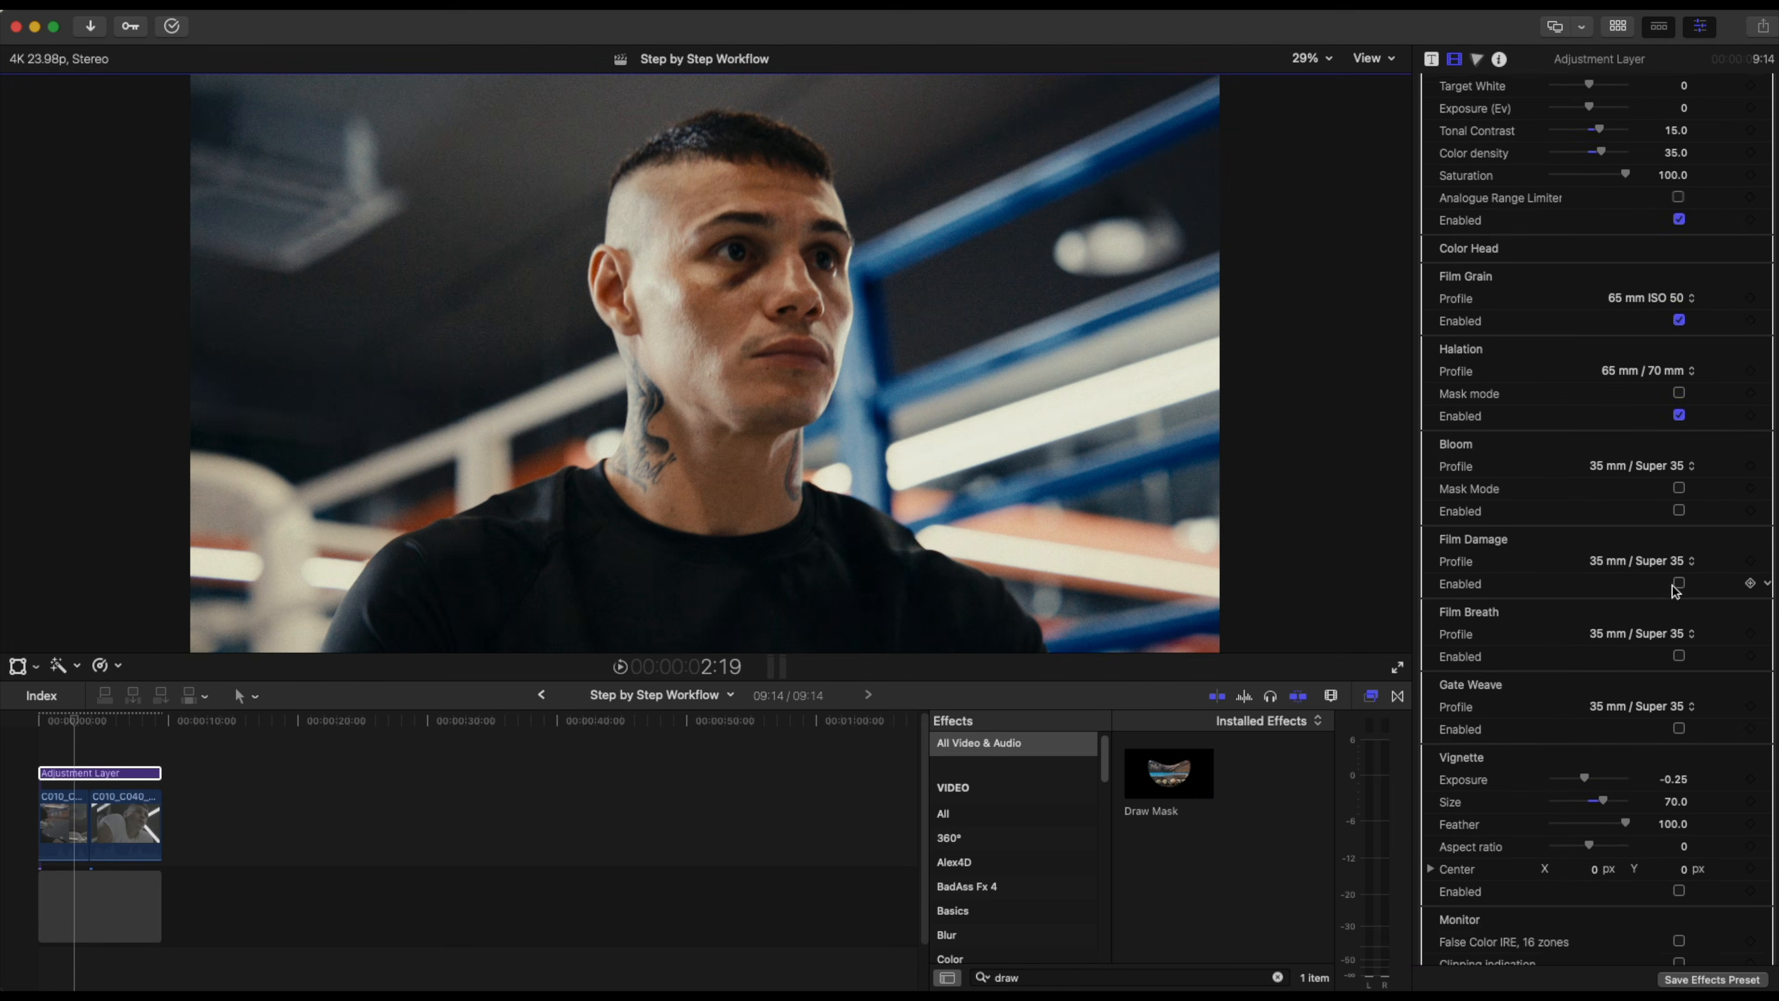
scroll(1672, 585, down, 5)
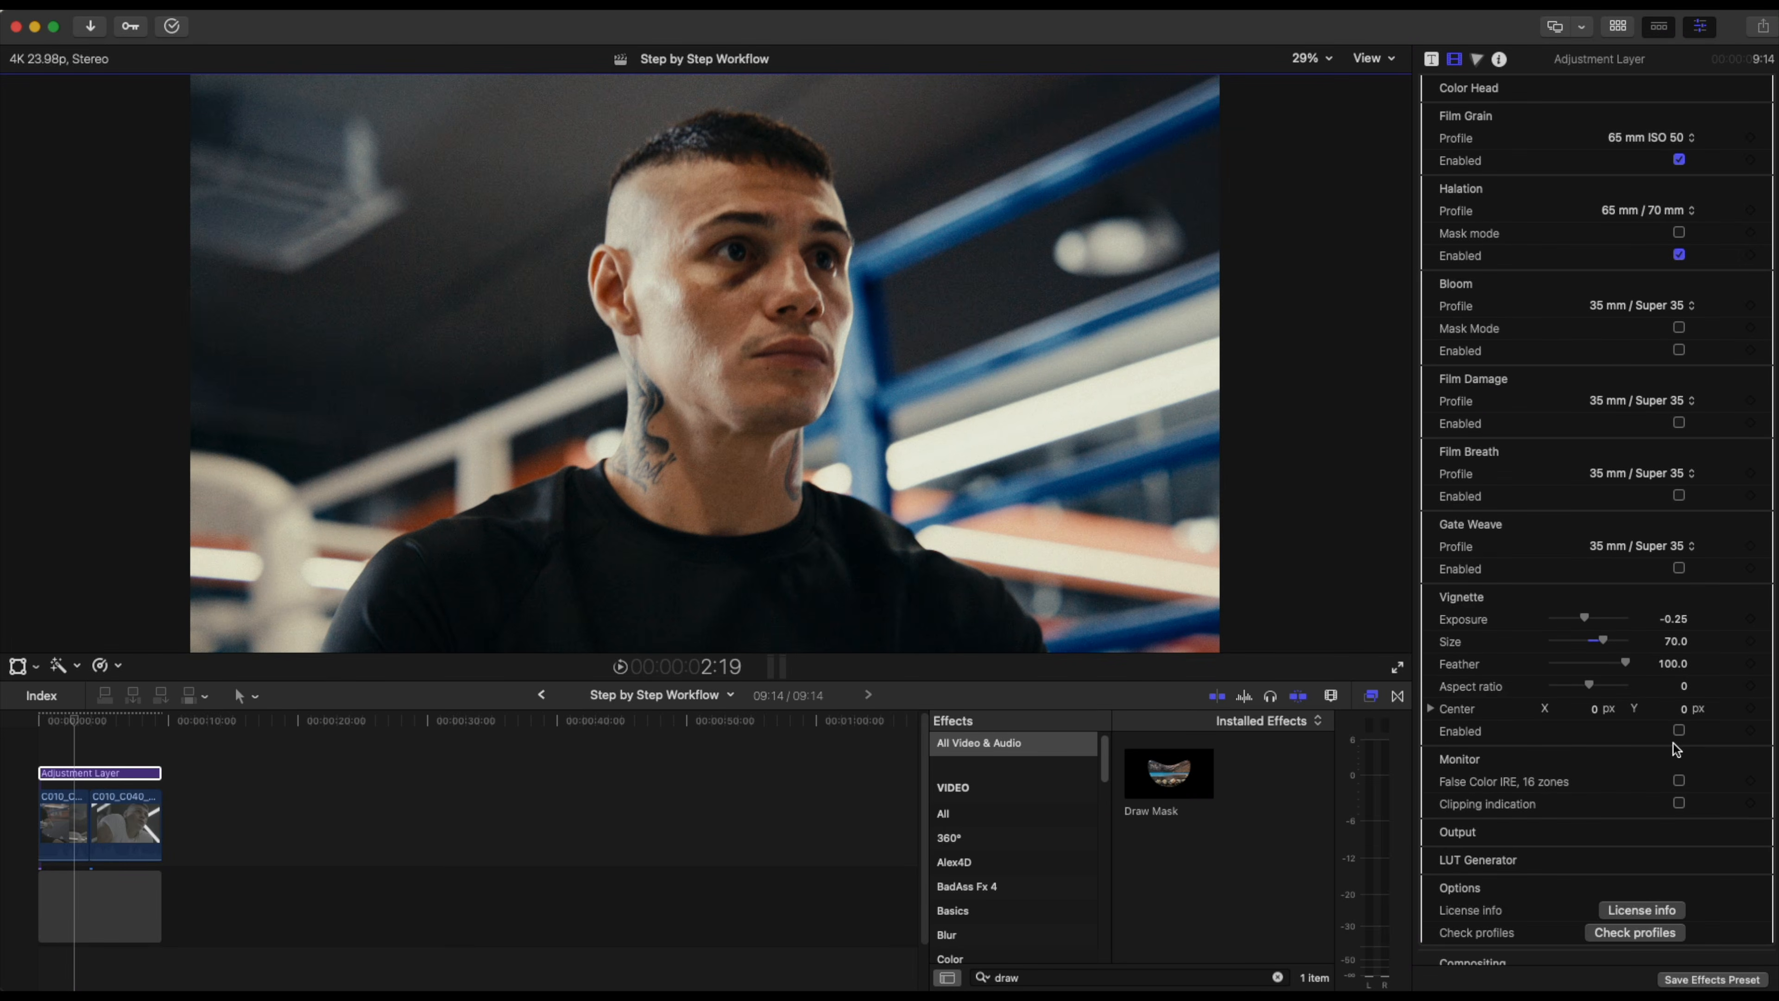
click(1679, 731)
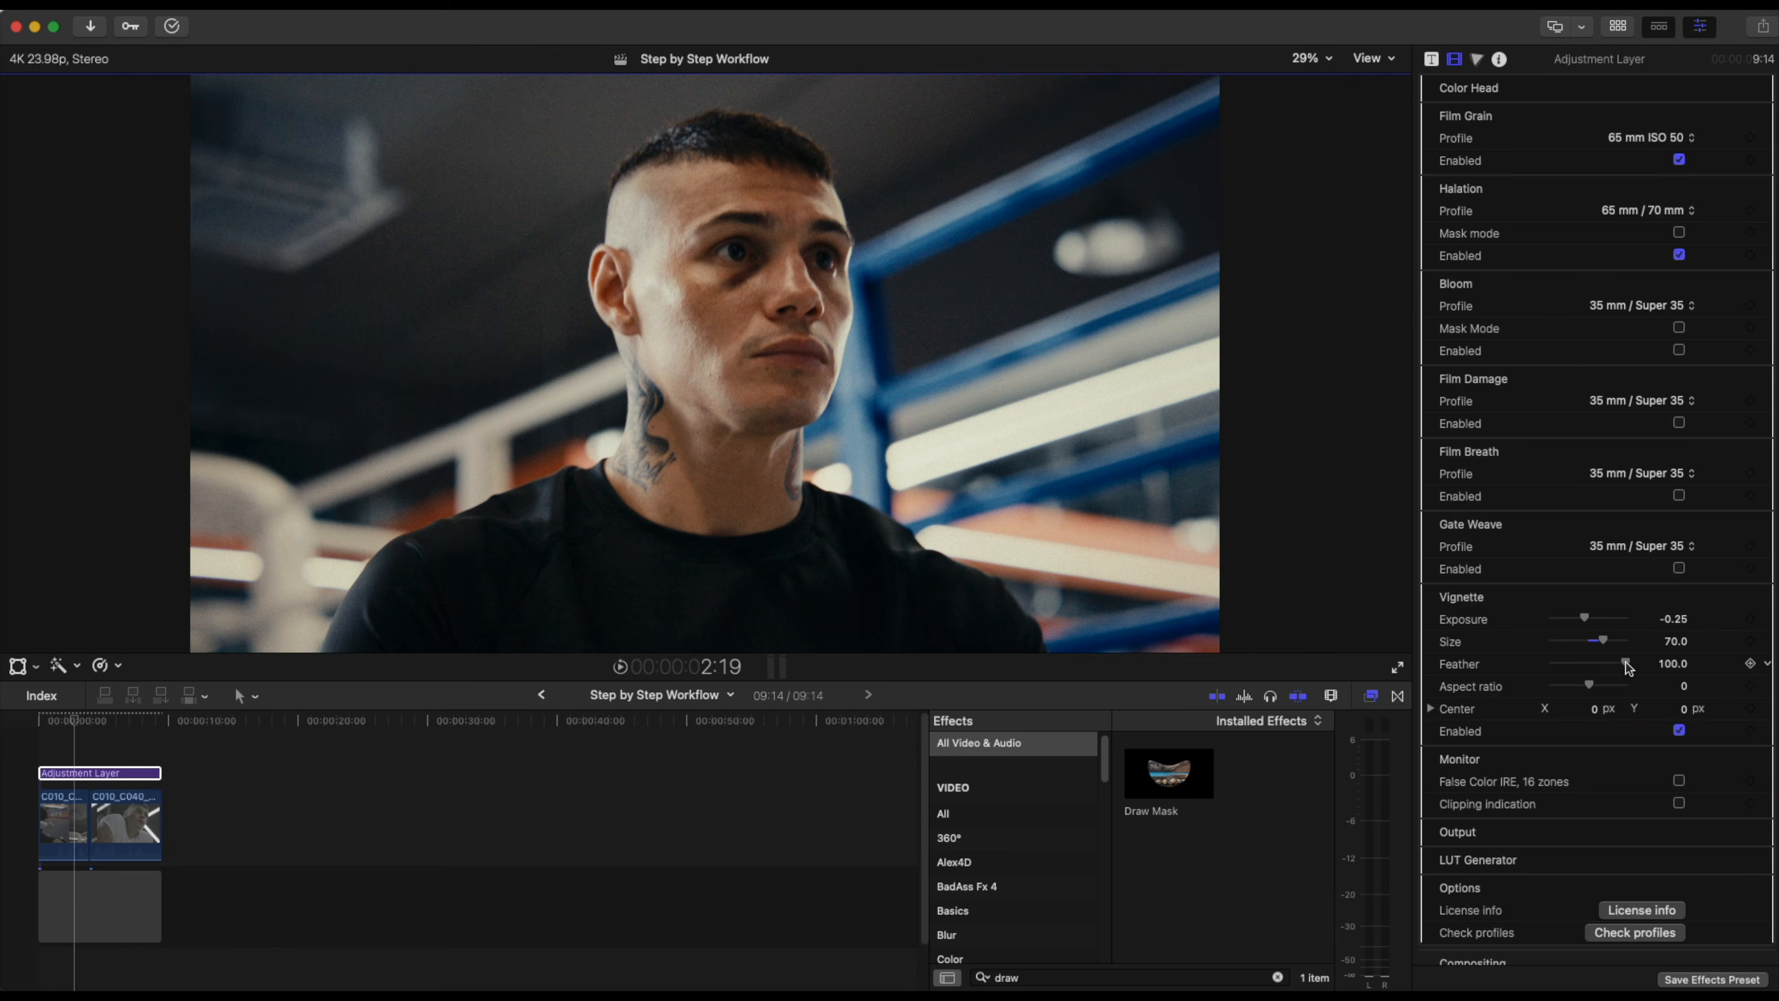
Set the vignette size to 75, trying a feather of 0 and then resetting the feather parameter.
drag(1624, 662, 1545, 665)
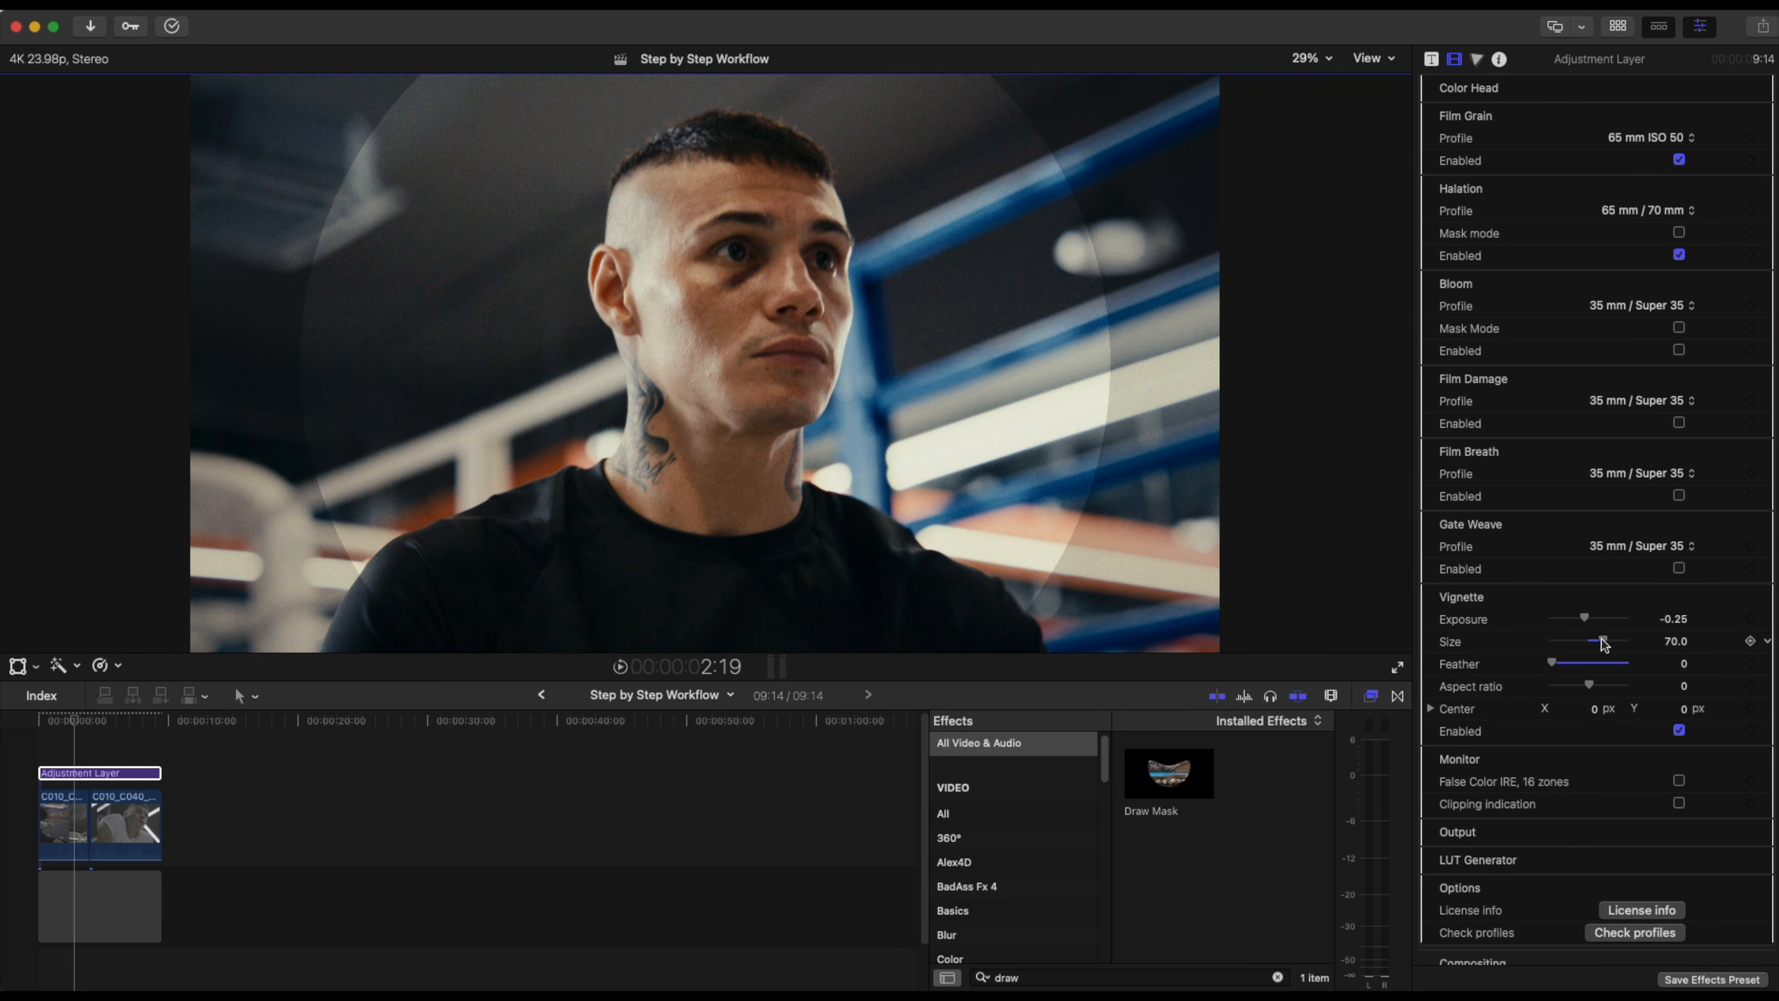
drag(1604, 642, 1611, 642)
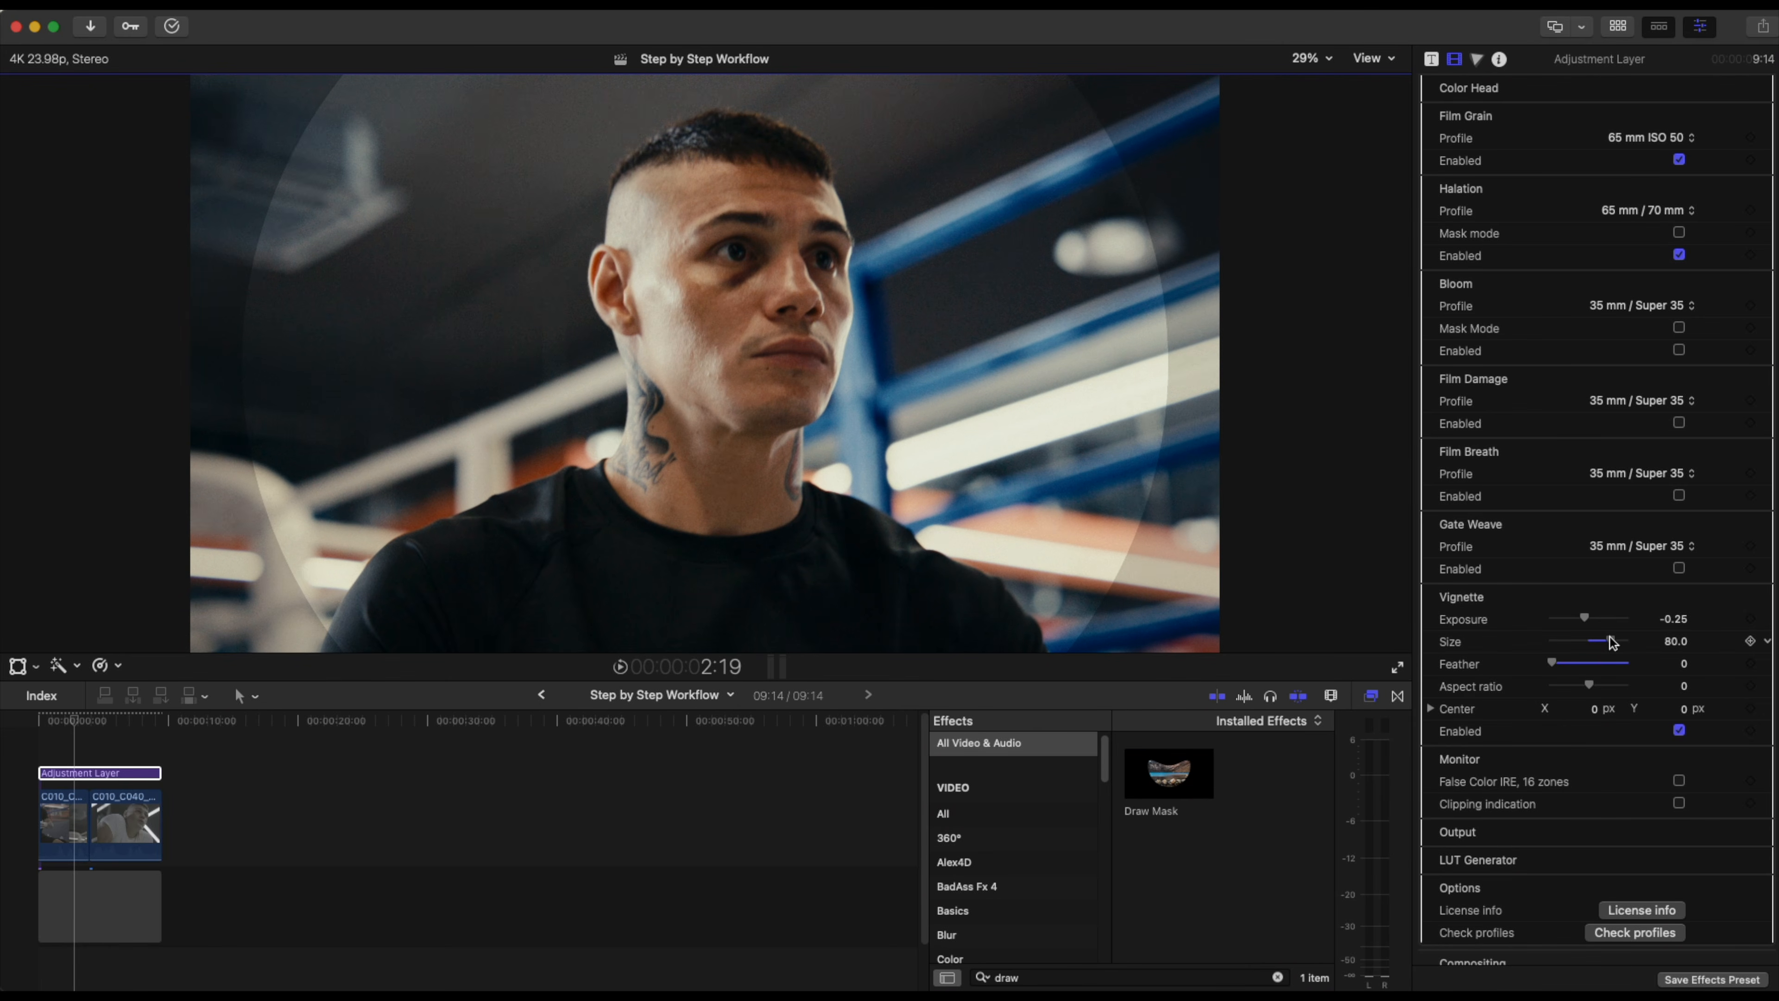
drag(1611, 642, 1608, 643)
click(1767, 663)
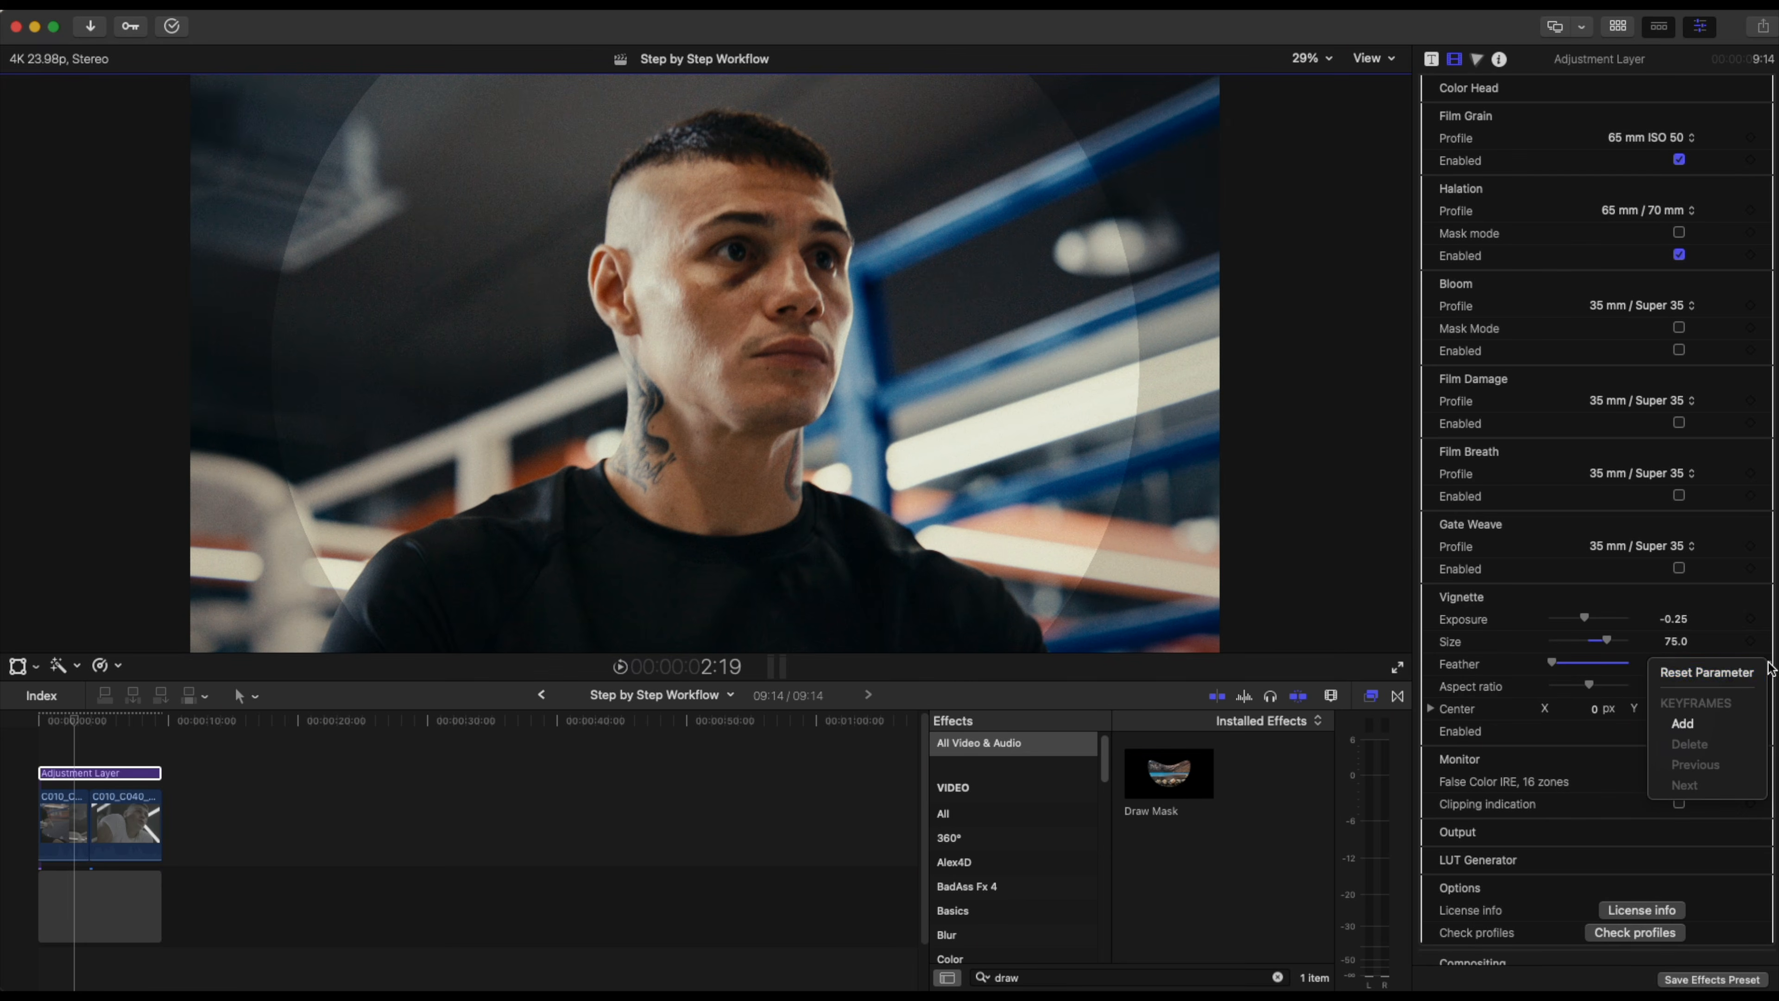
click(1740, 673)
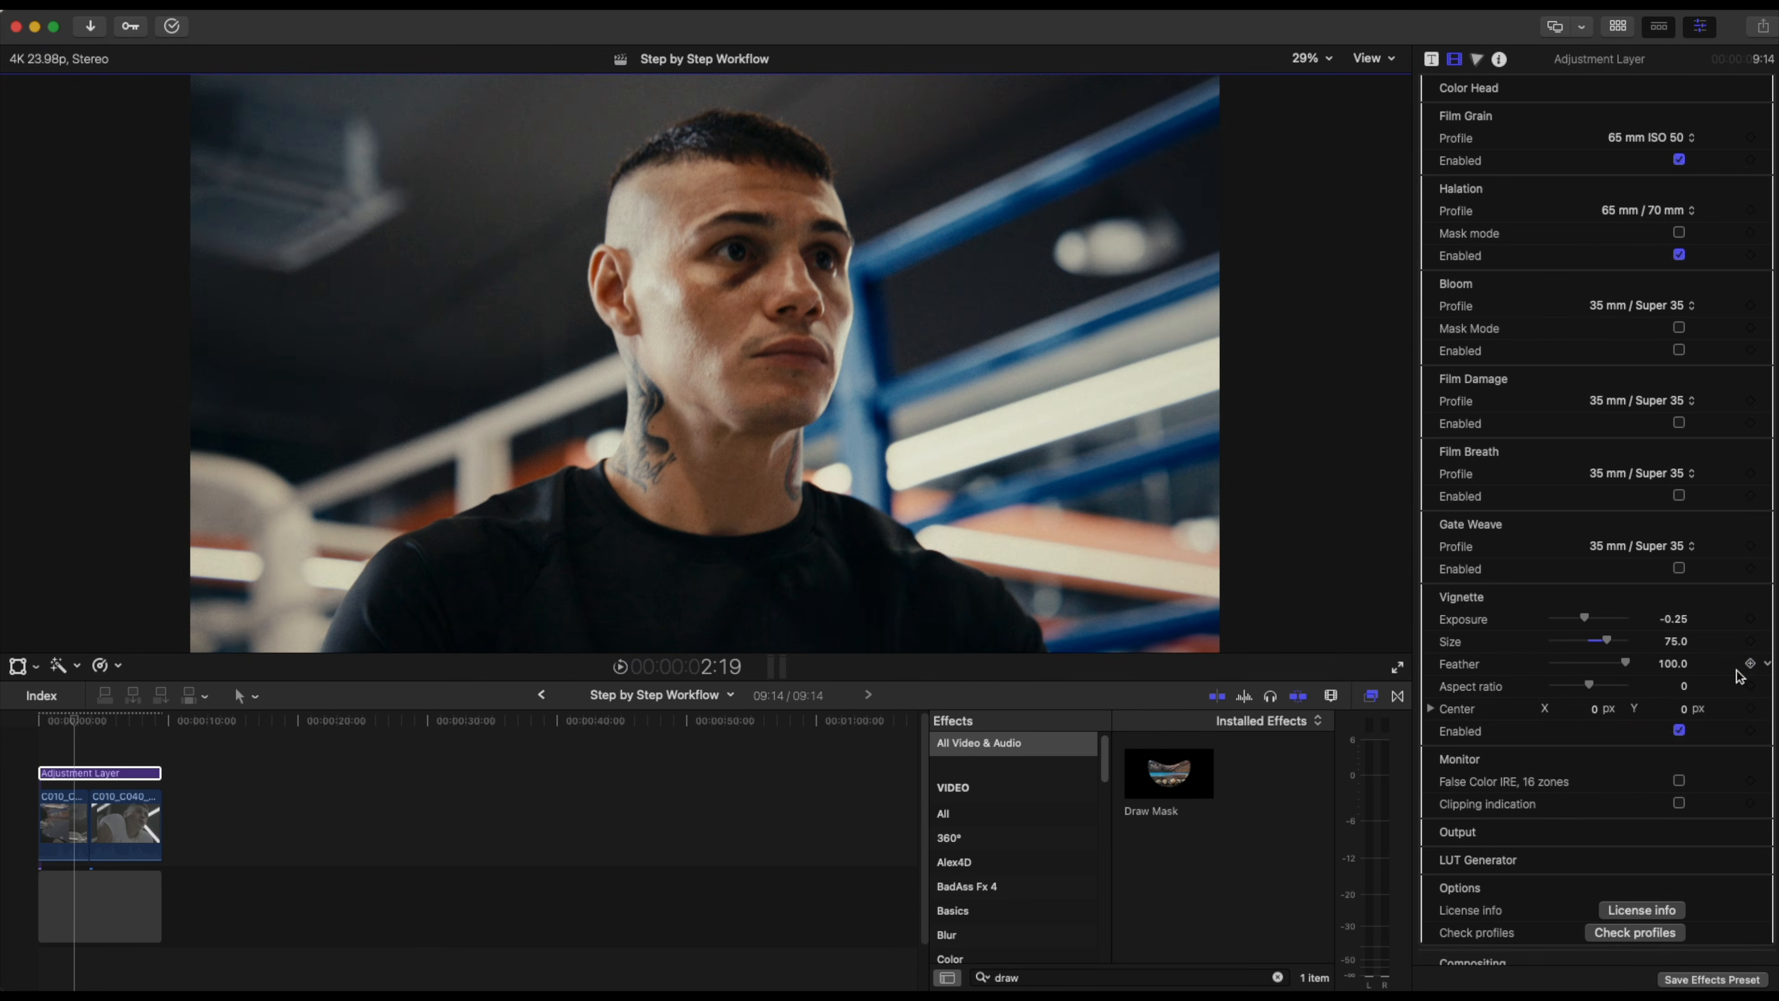
Toggle the vignette off and on to compare the look.
click(1679, 731)
click(1680, 730)
click(1680, 731)
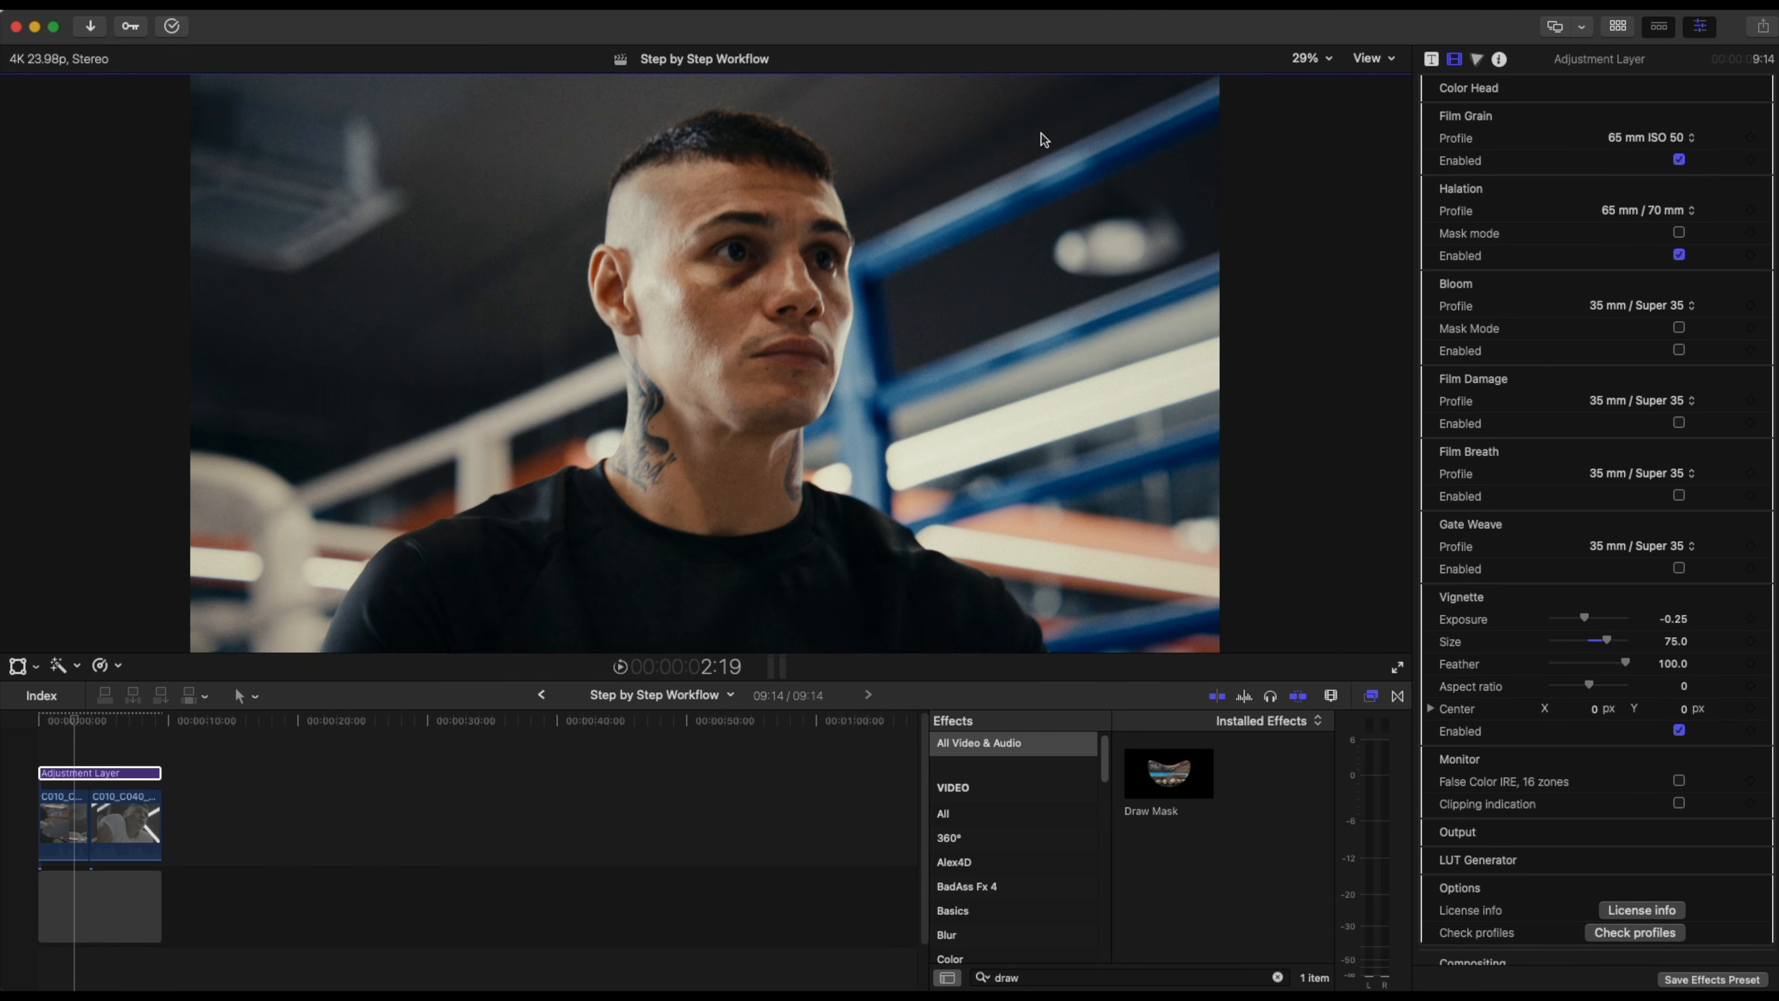